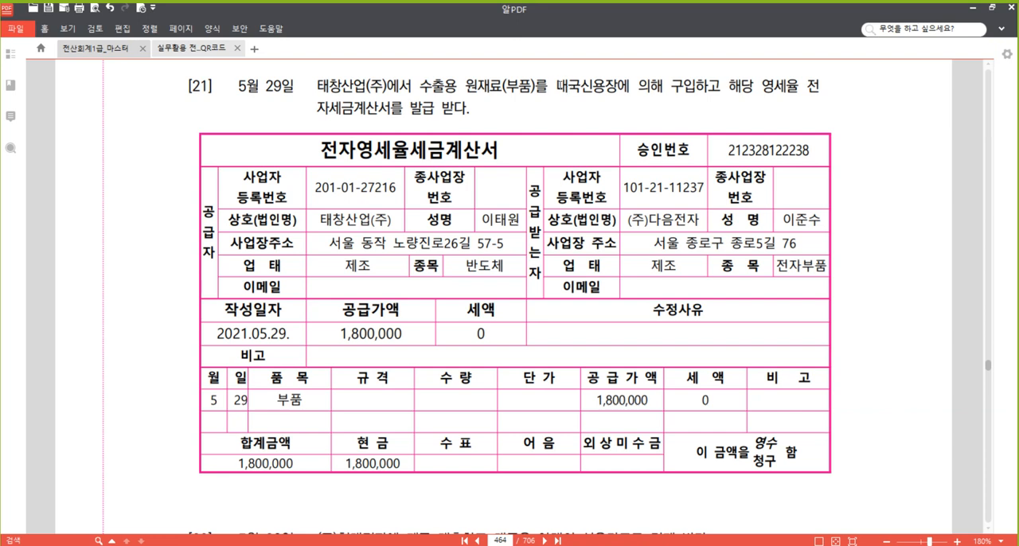
Highlight "내국신용장에 의해" and "영세율 전자세금계산서를 발급 받다." in the text of problem [21].
drag(557, 87, 665, 87)
right_click(637, 86)
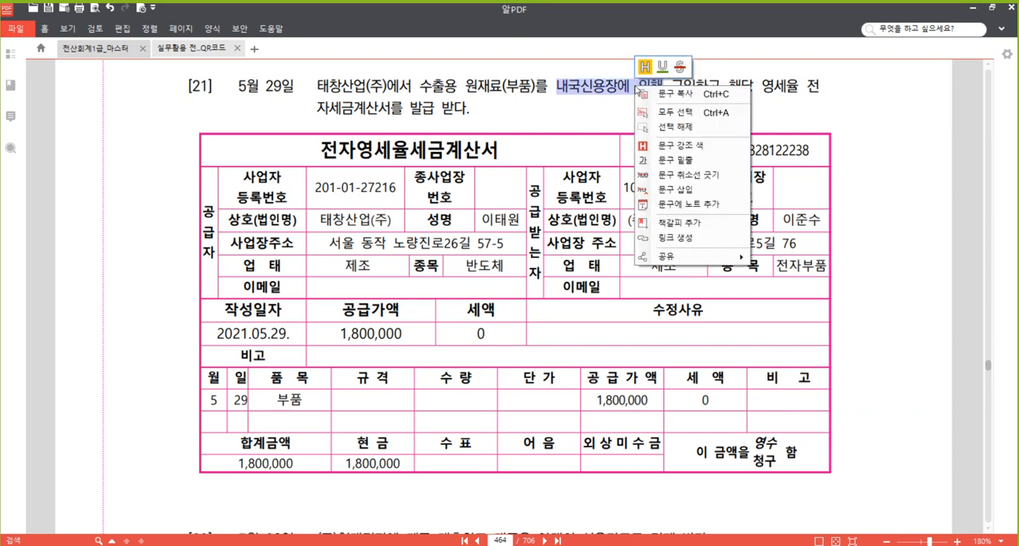
click(695, 148)
drag(762, 86, 519, 122)
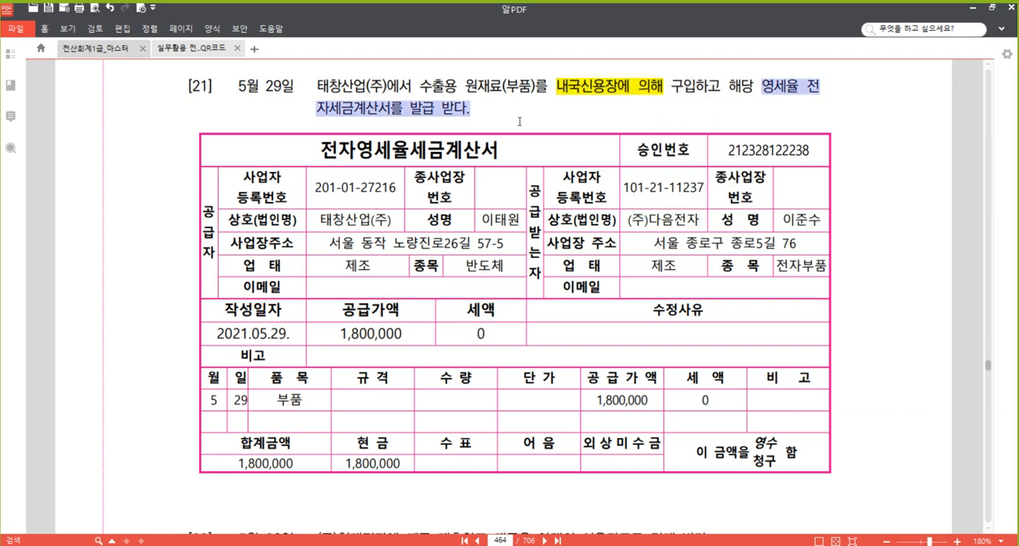
right_click(455, 104)
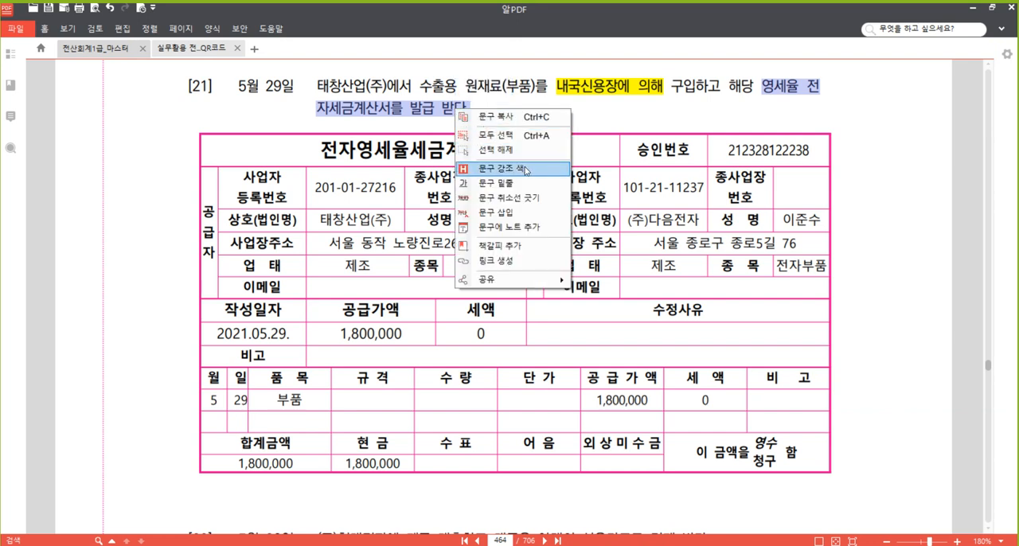
click(519, 166)
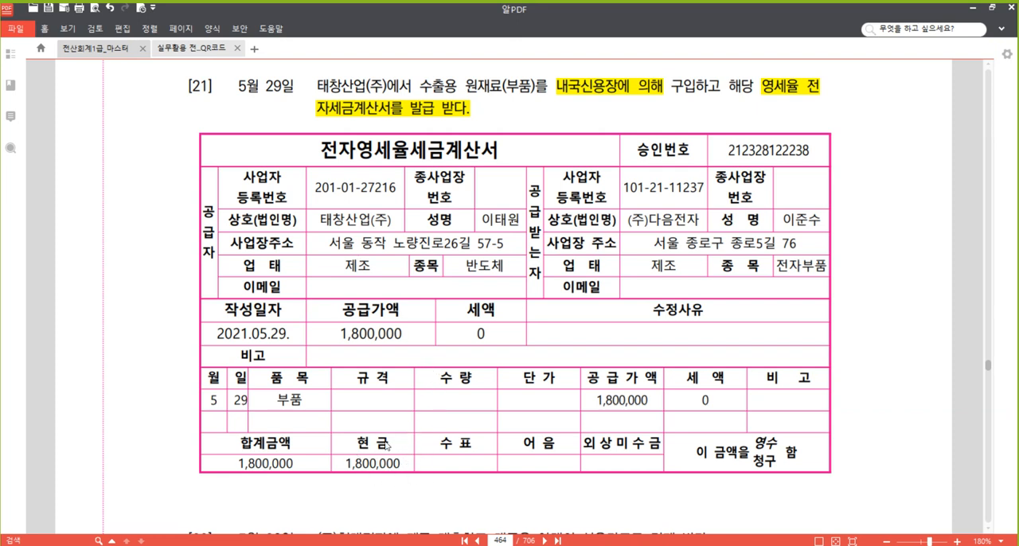
Switch to the 매입매출전표입력 window and start a new entry for day 29 with purchase tax type 52.영세.
mouse_move(271, 542)
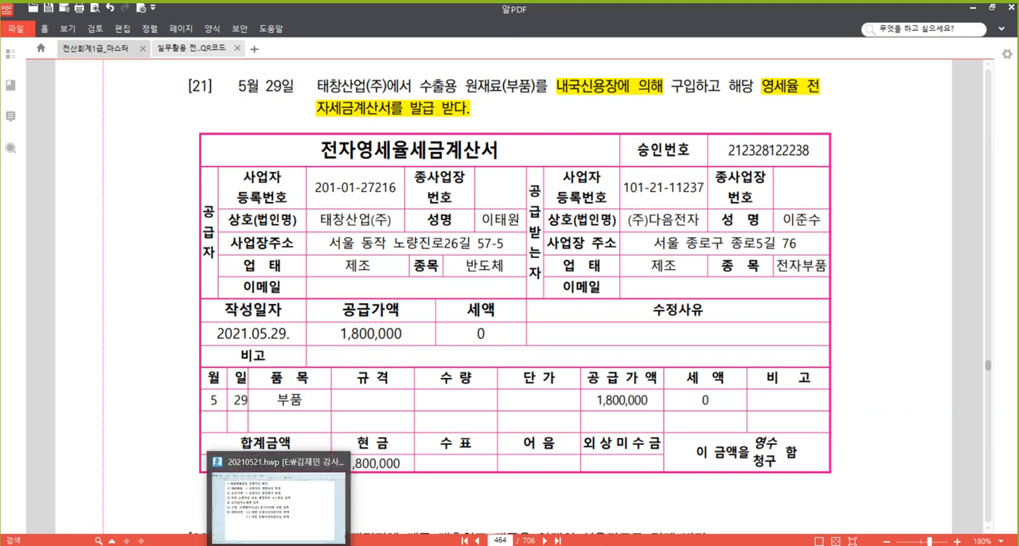
click(270, 490)
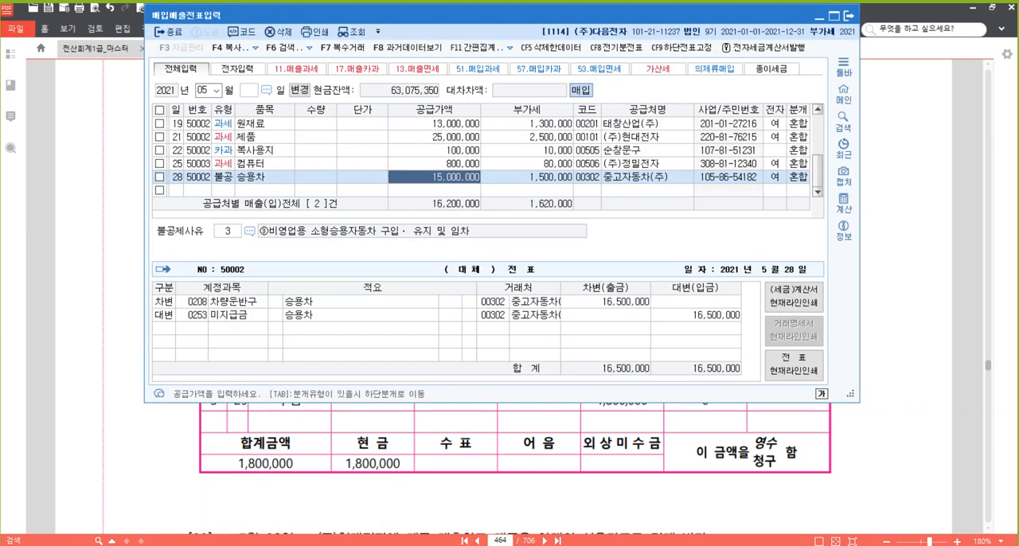
click(177, 191)
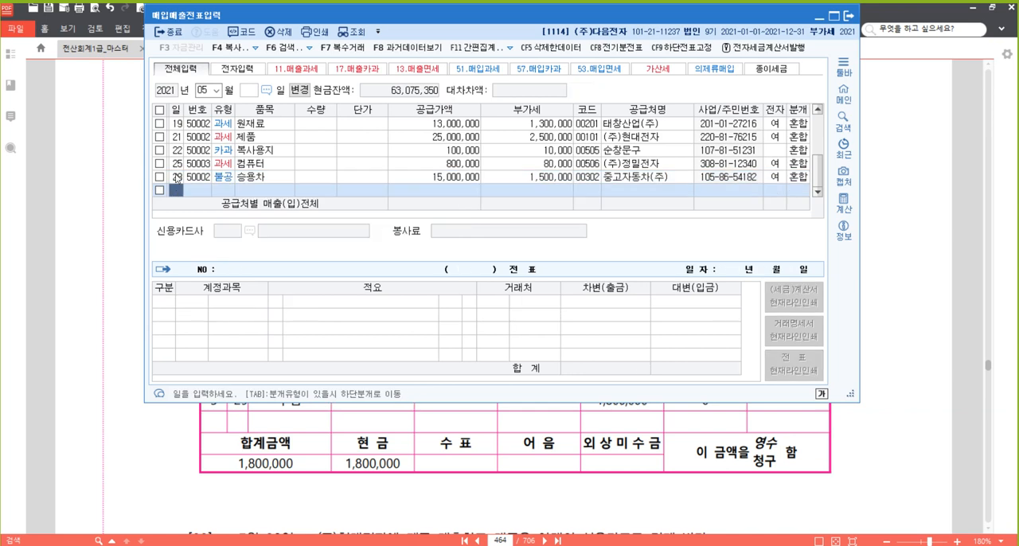
text(29)
key(Return)
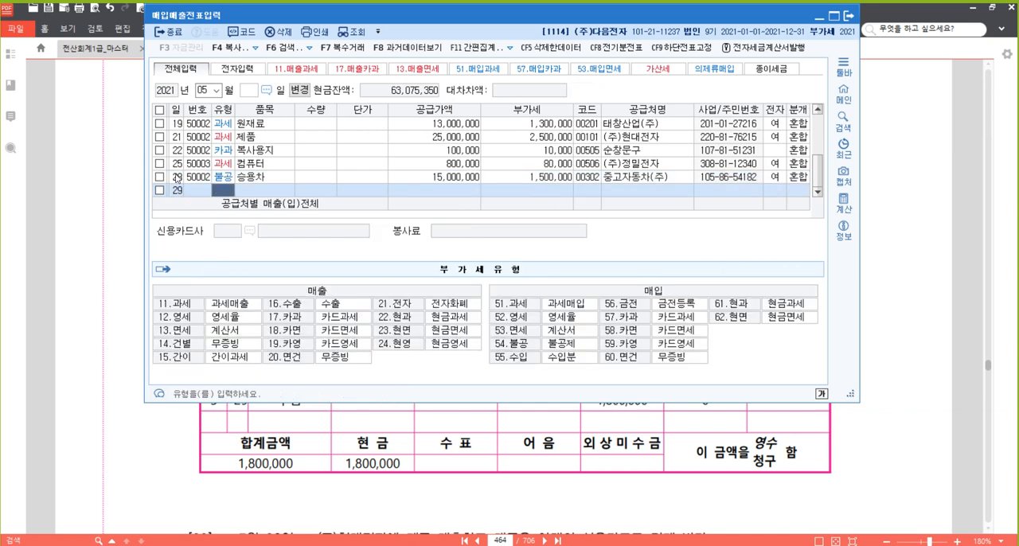
text(12)
key(Return)
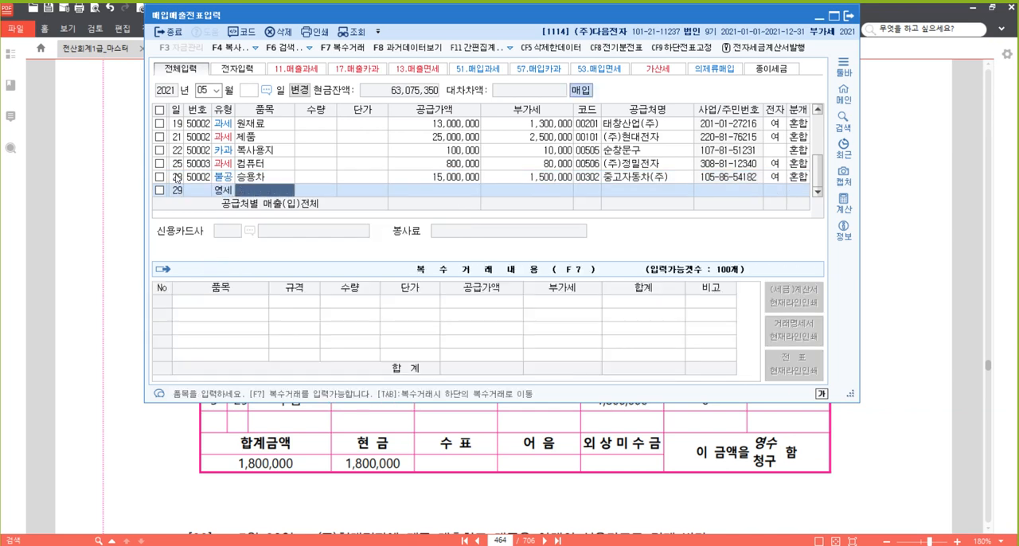
Enter 부품 as the item and 1,800,000 as the supply amount, leaving quantity and unit price blank.
text(부품)
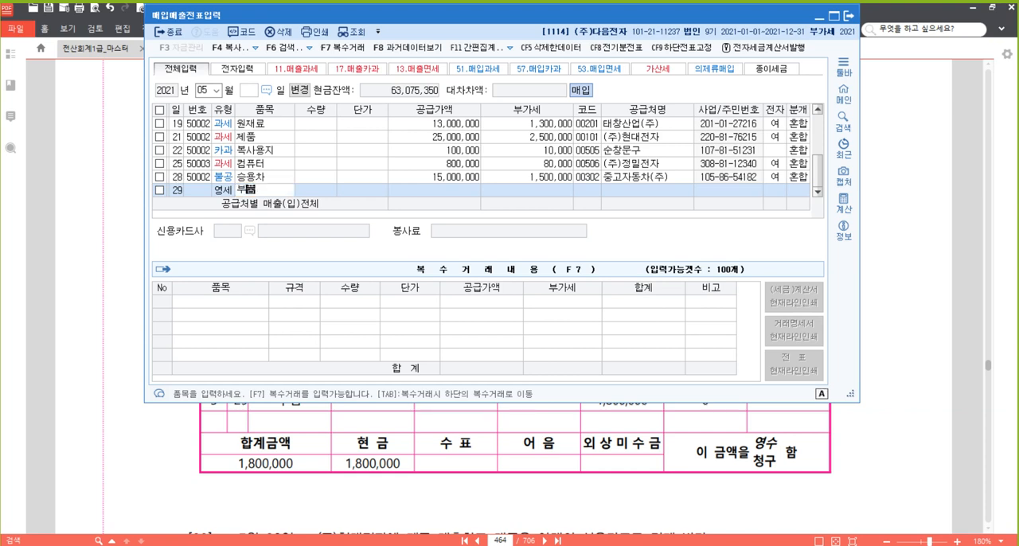
key(Return)
key(Return)
key(Return)
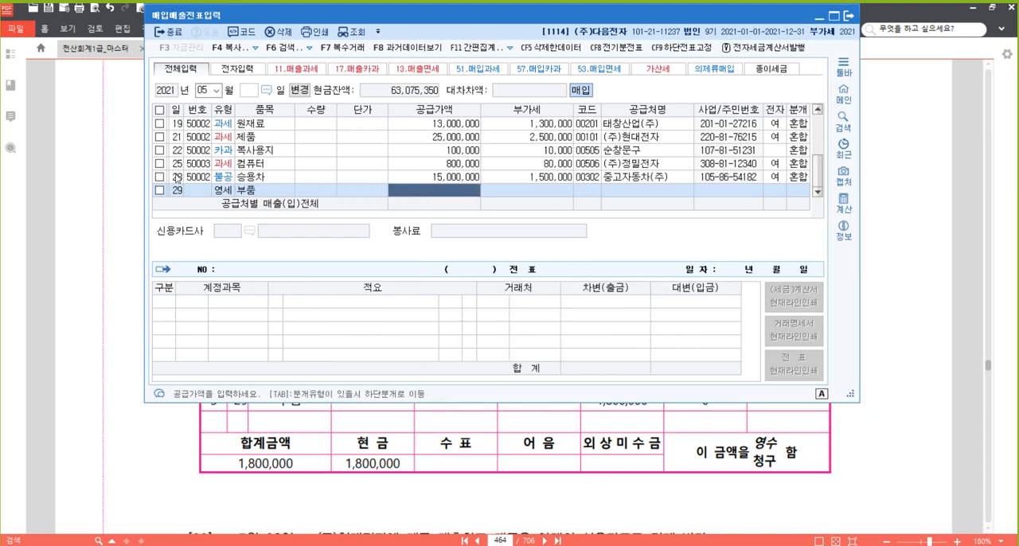
text(1,8)
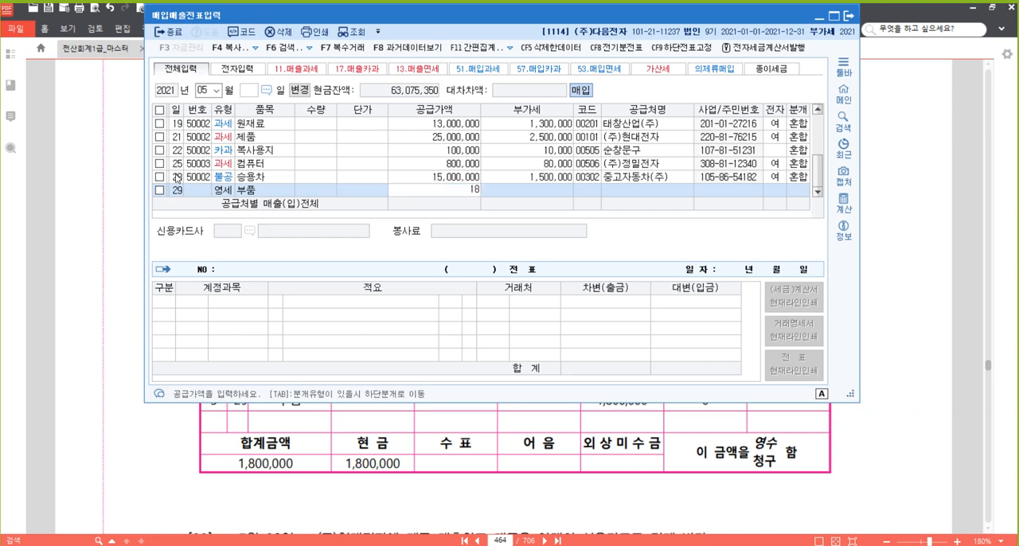
text(00,000)
key(Return)
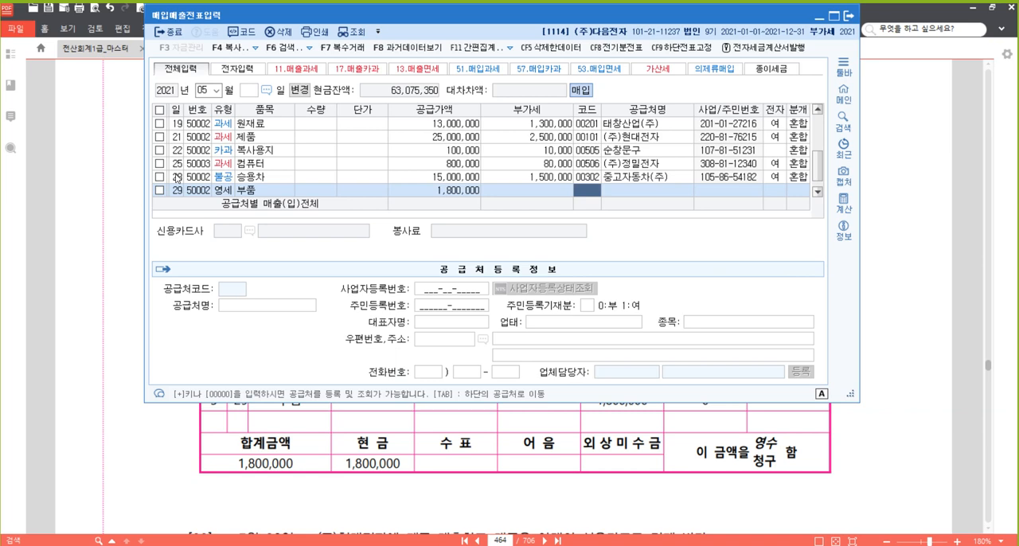
Look up and assign the supplier 태창산업(주) to the entry and set the electronic invoice flag to 여.
text(태창)
key(Return)
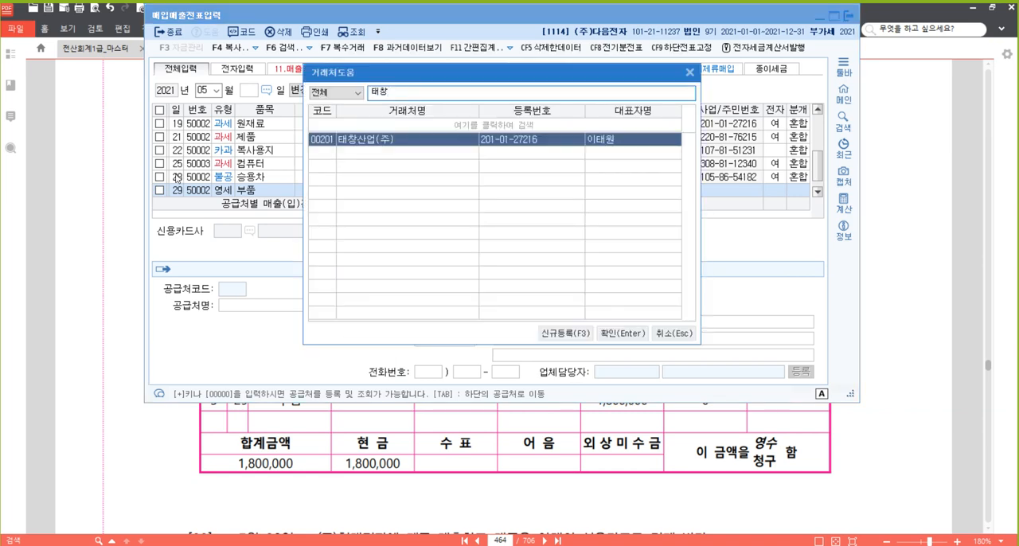
key(Return)
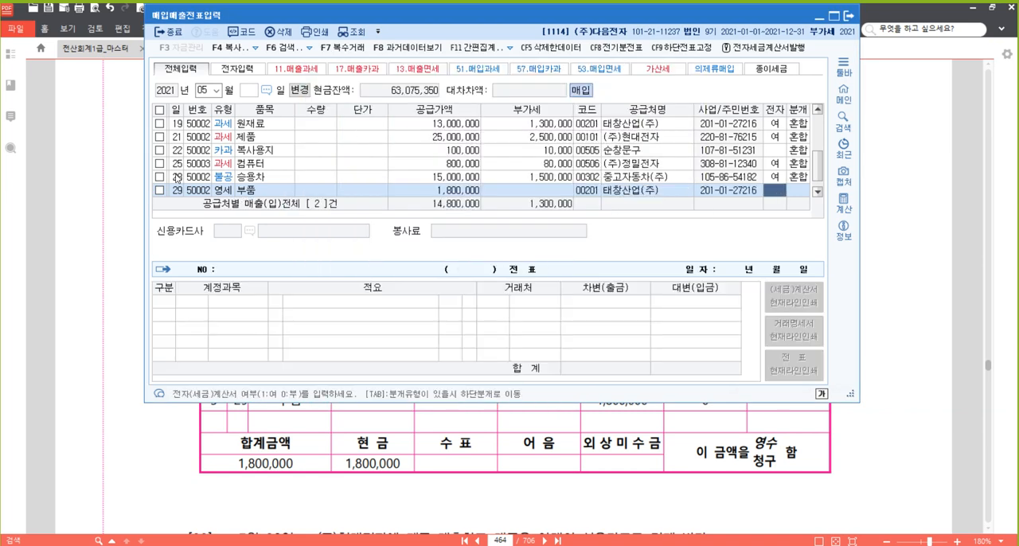
text(1)
key(Return)
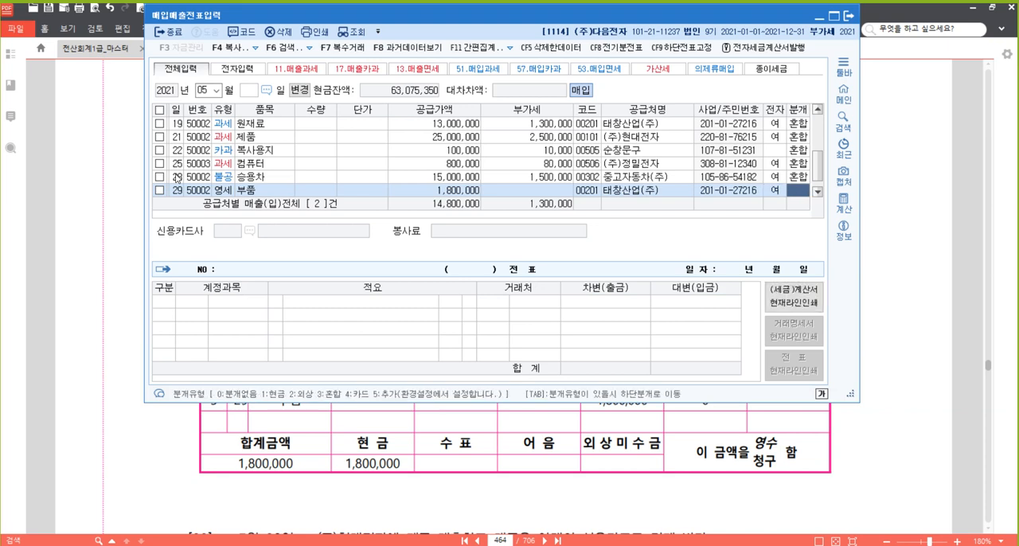
Set the journal type to 현금 and complete the day 29 slip with 원재료 as the account.
text(1)
key(Return)
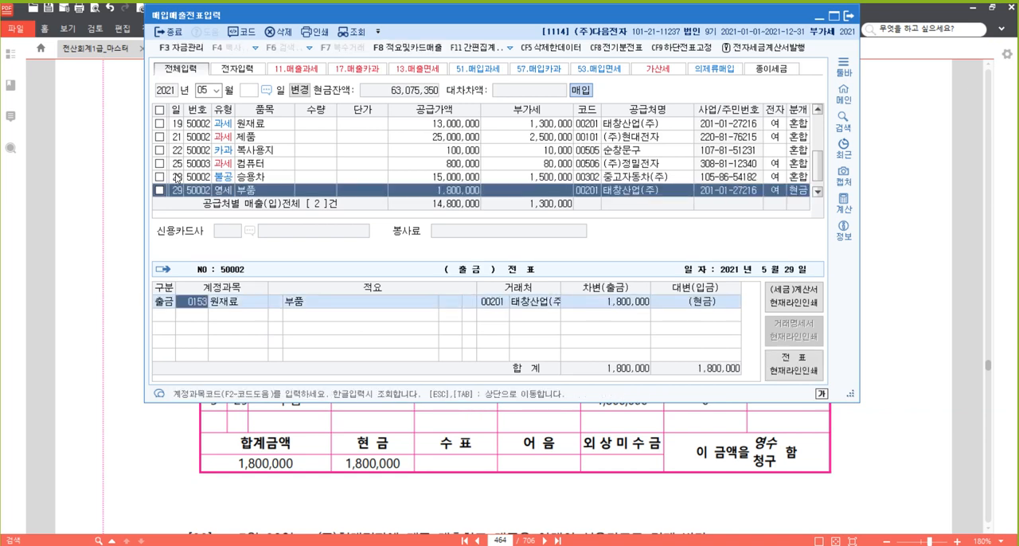
key(Return)
key(Return)
click(177, 178)
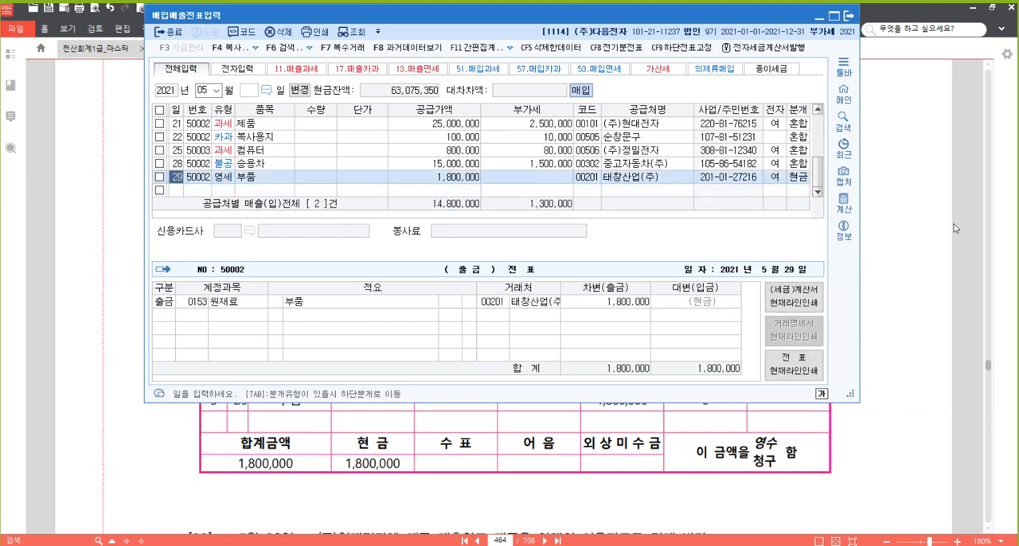
Switch to the PDF and review the zero-rated tax invoice of problem [21] against the transaction that follows it.
click(923, 233)
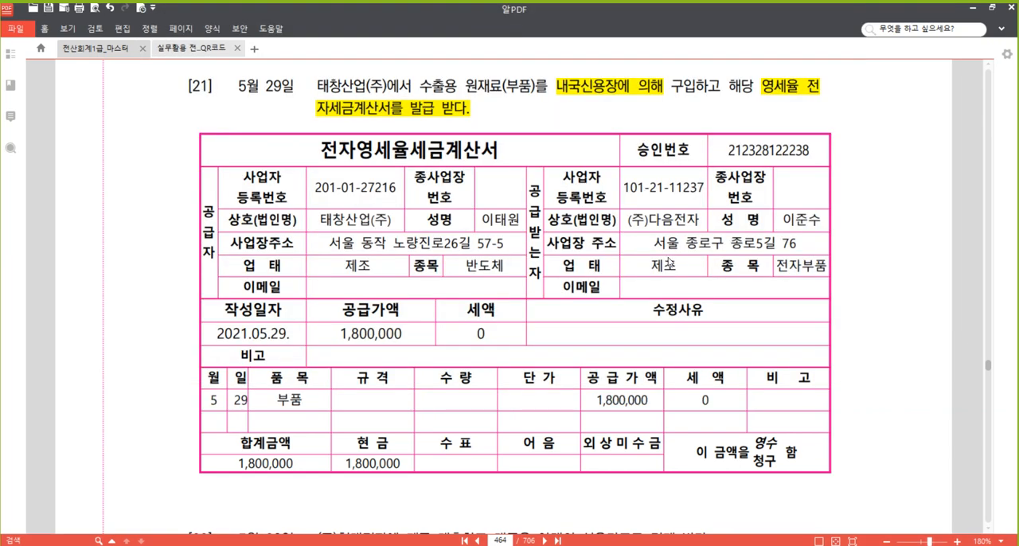
scroll(671, 262, down, 2)
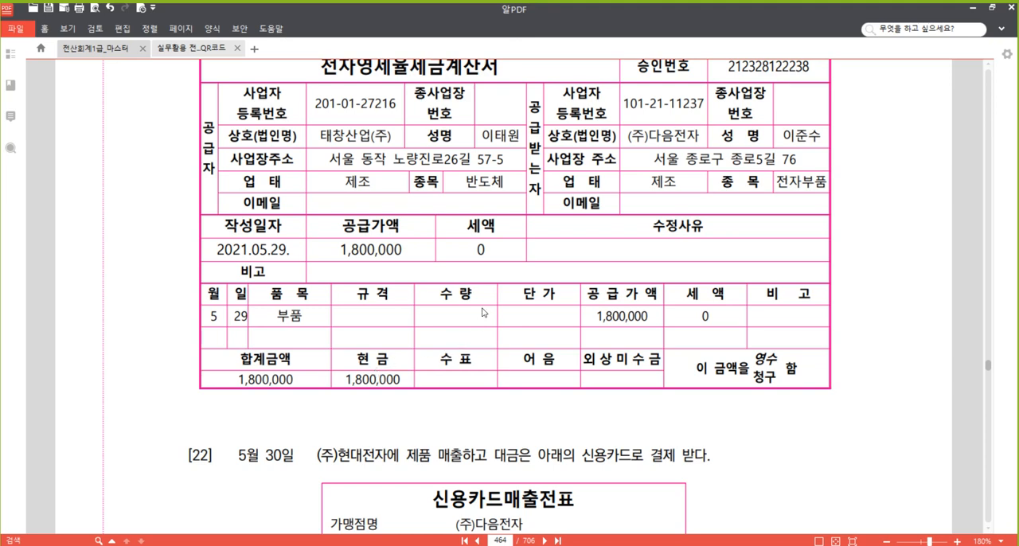
scroll(485, 313, up, 1)
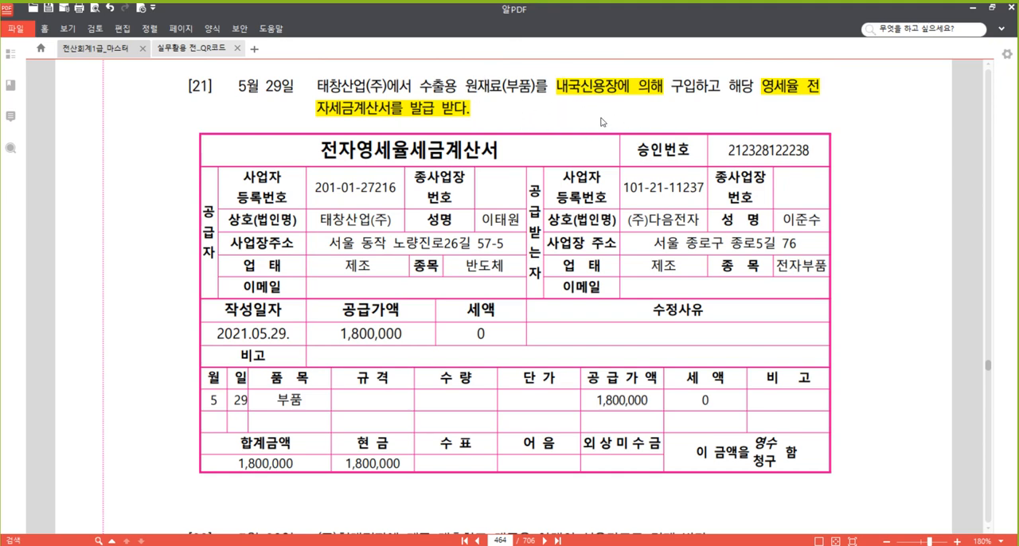
scroll(713, 235, down, 1)
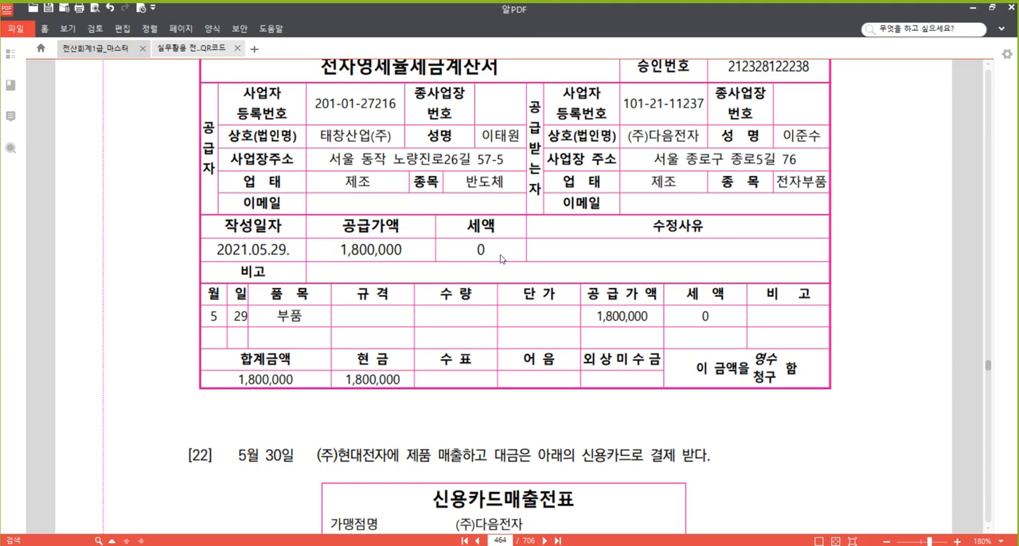
scroll(501, 256, up, 2)
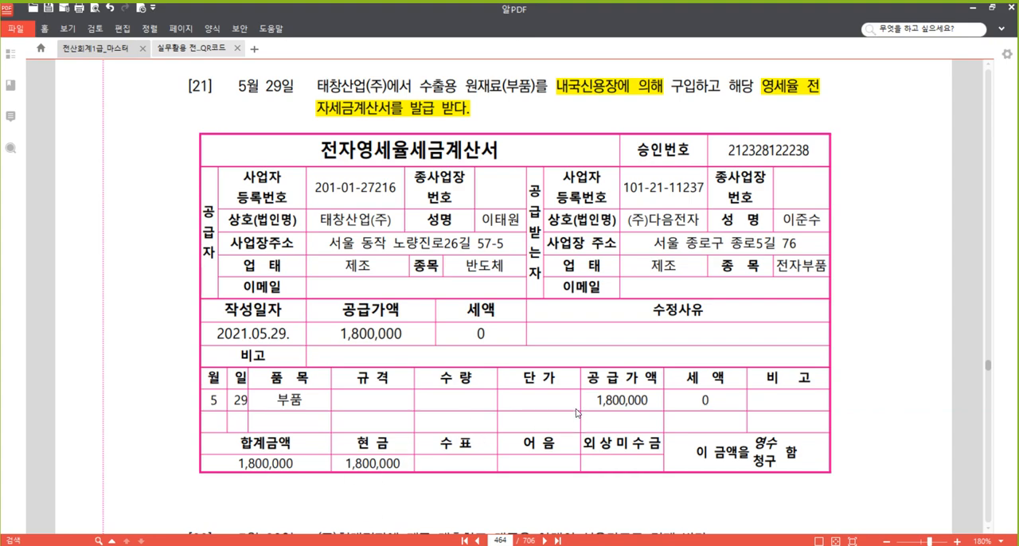
scroll(577, 413, down, 4)
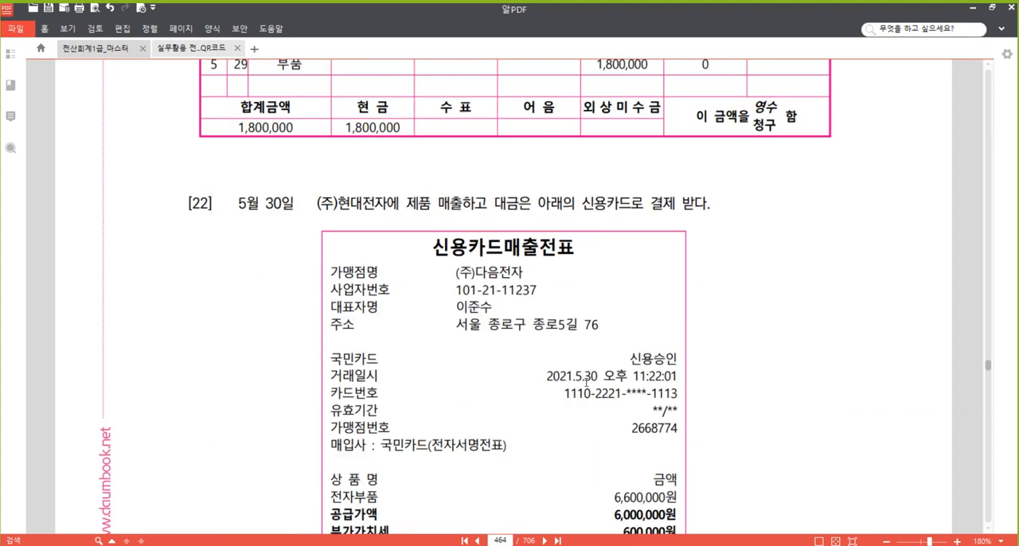
scroll(587, 377, up, 4)
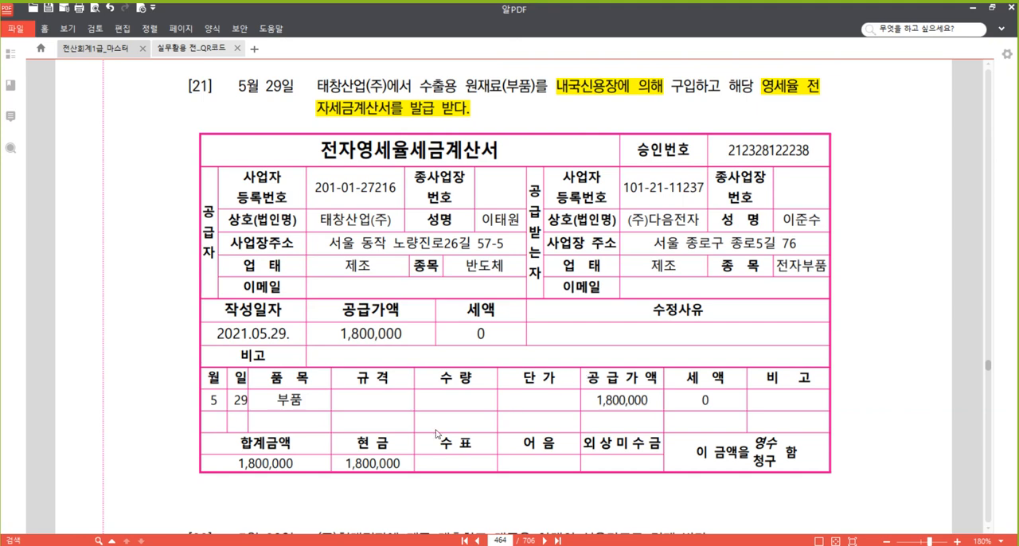
Highlight "신용카드로 결제 받다" in the text of problem [22].
scroll(438, 434, down, 3)
scroll(383, 305, down, 3)
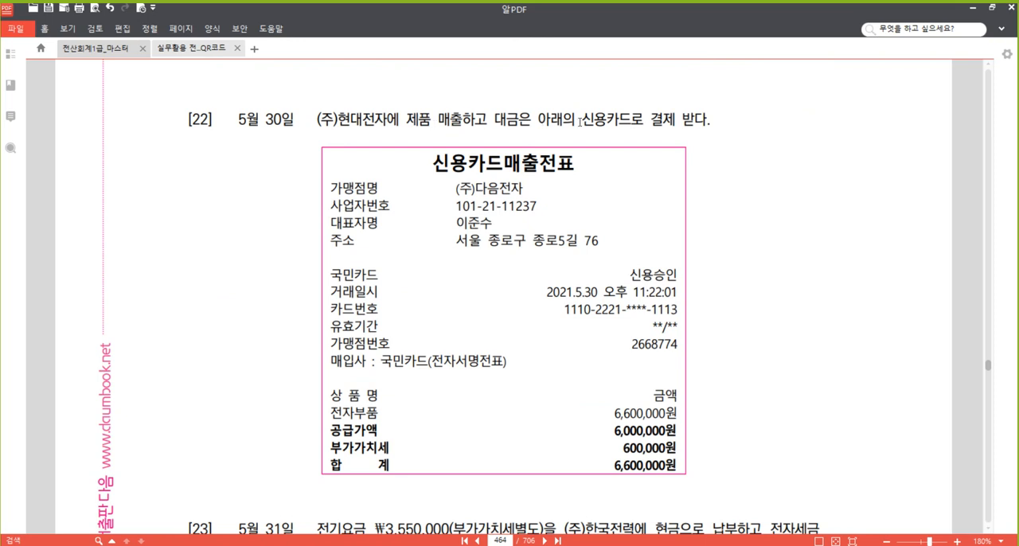
drag(582, 120, 706, 120)
right_click(671, 125)
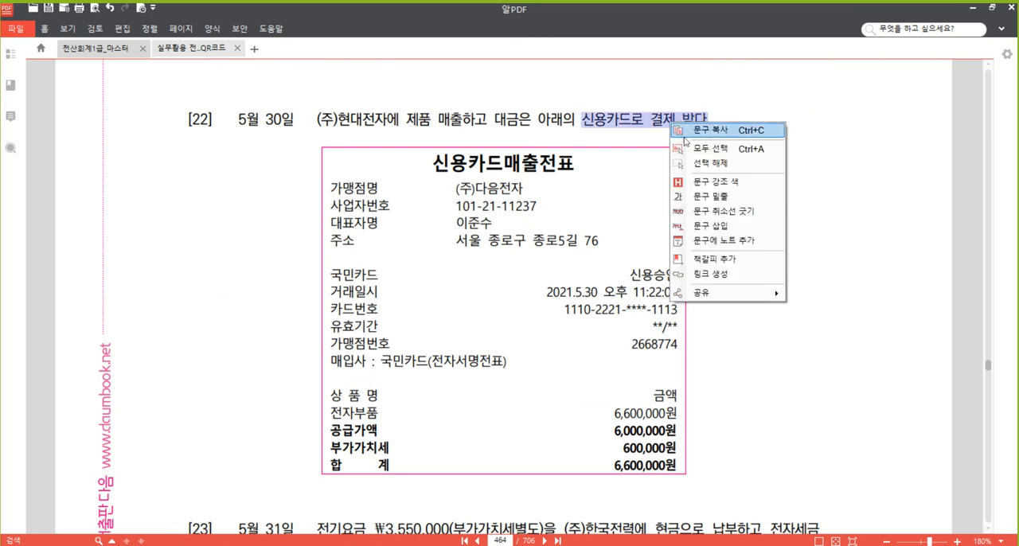
click(737, 184)
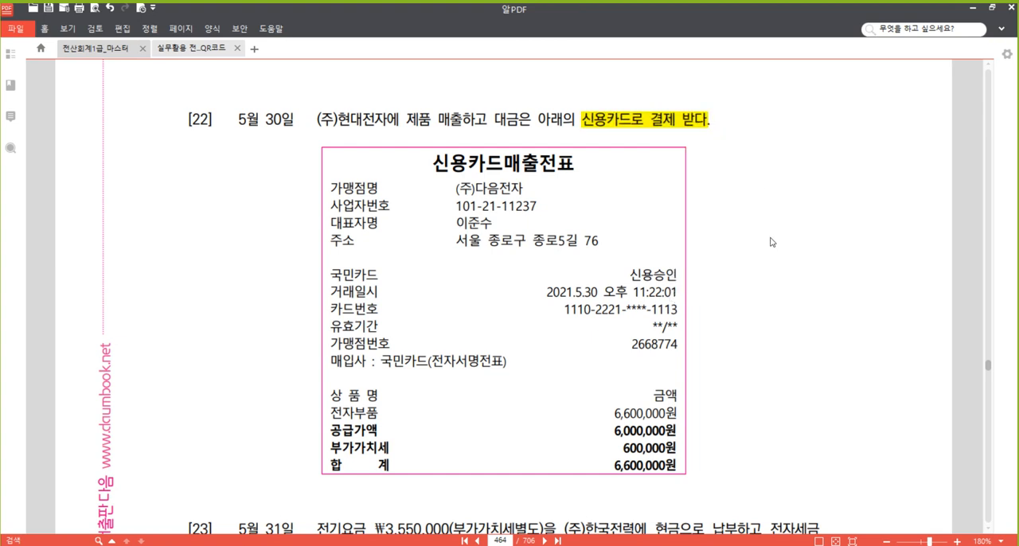
Highlight the 부가가치세 600,000원 line and the acquirer name 국민카드 on the credit card sales slip.
scroll(784, 251, down, 1)
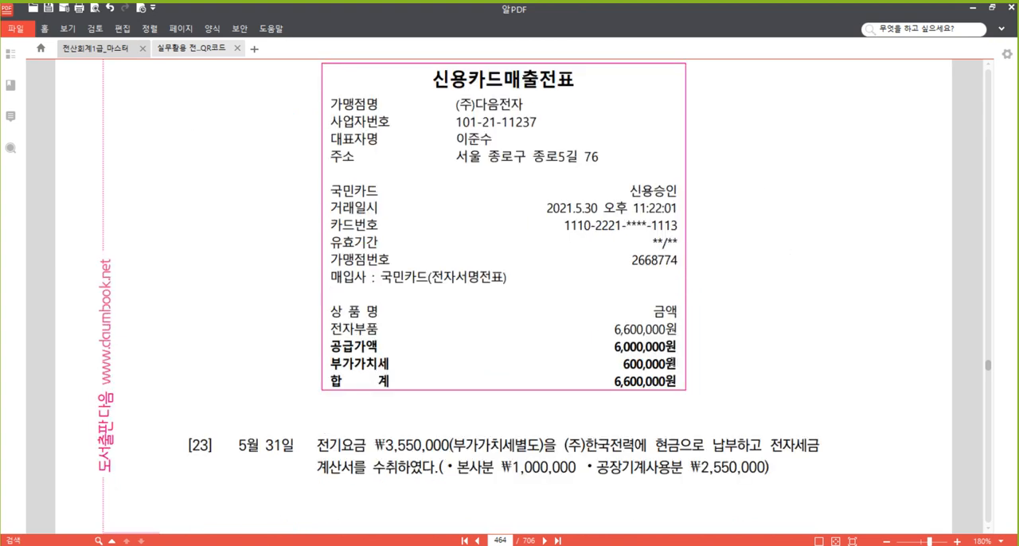
drag(681, 364, 330, 364)
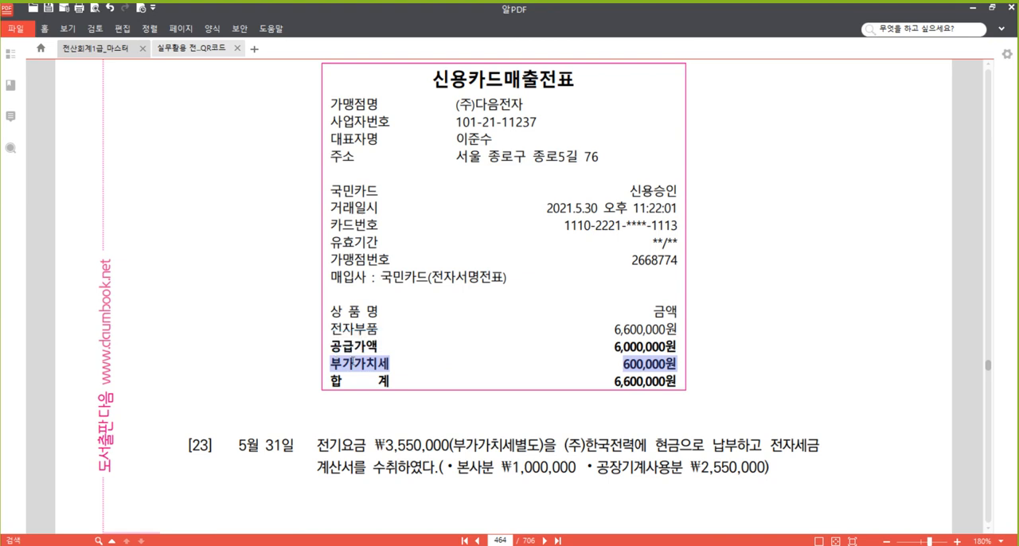
right_click(353, 362)
click(436, 421)
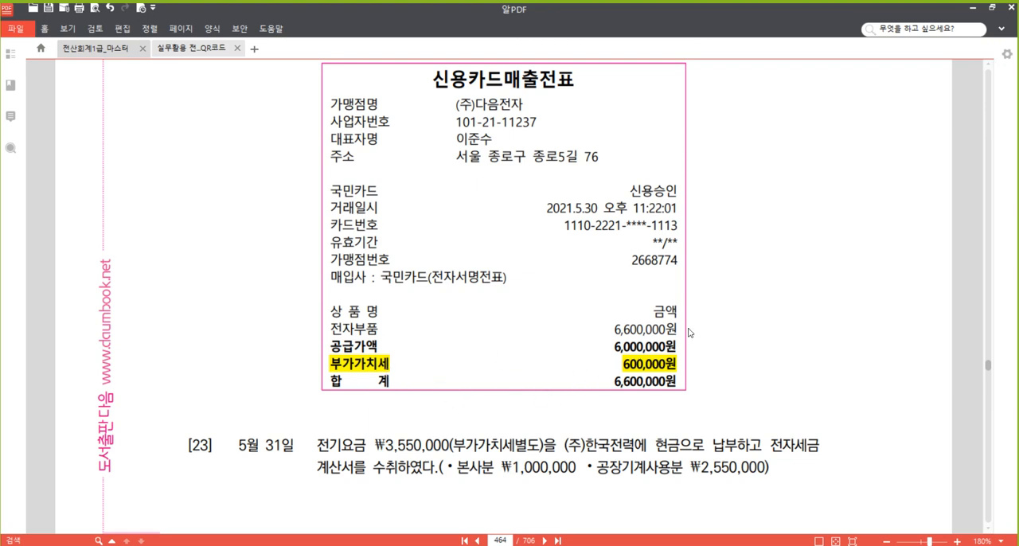
scroll(715, 327, up, 1)
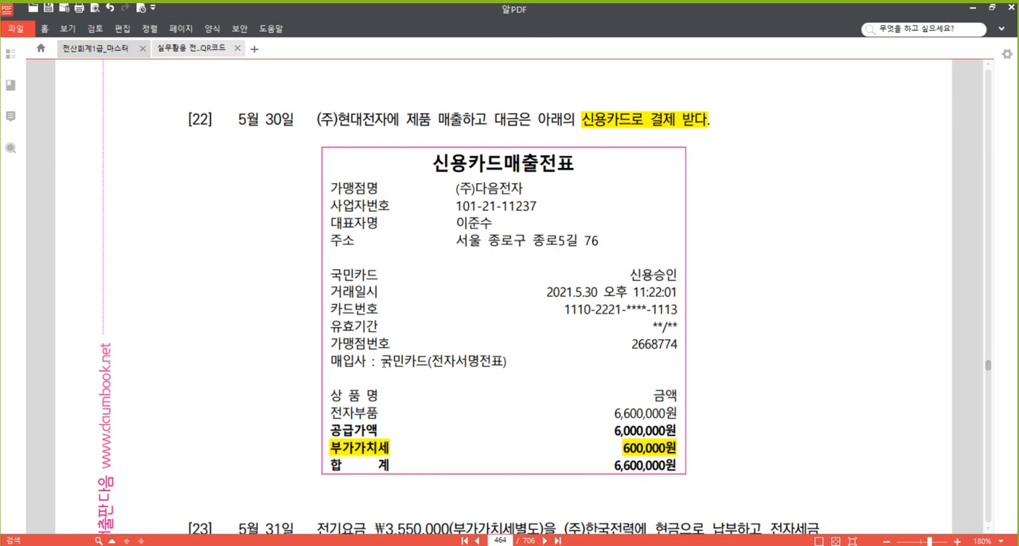
drag(383, 360, 429, 361)
right_click(409, 362)
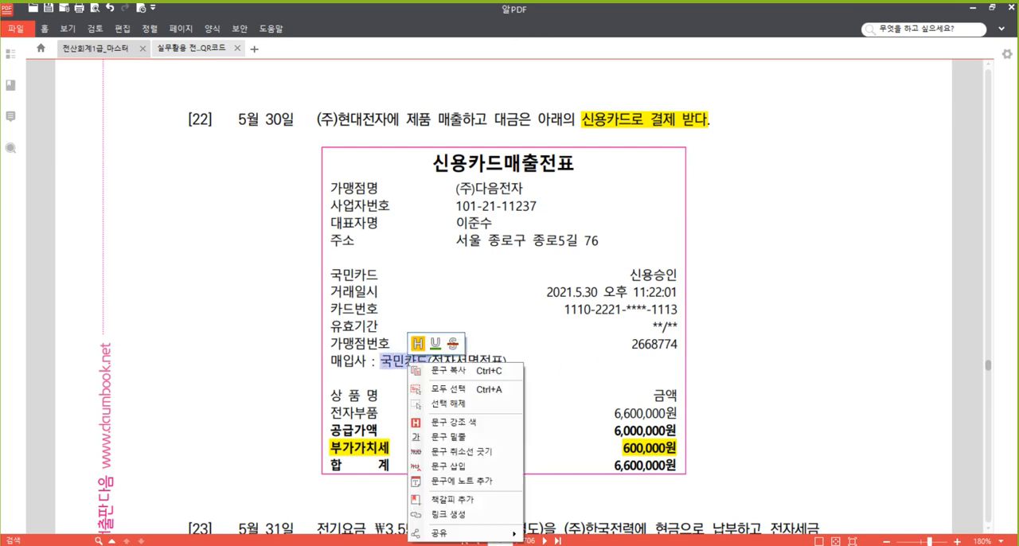
click(478, 416)
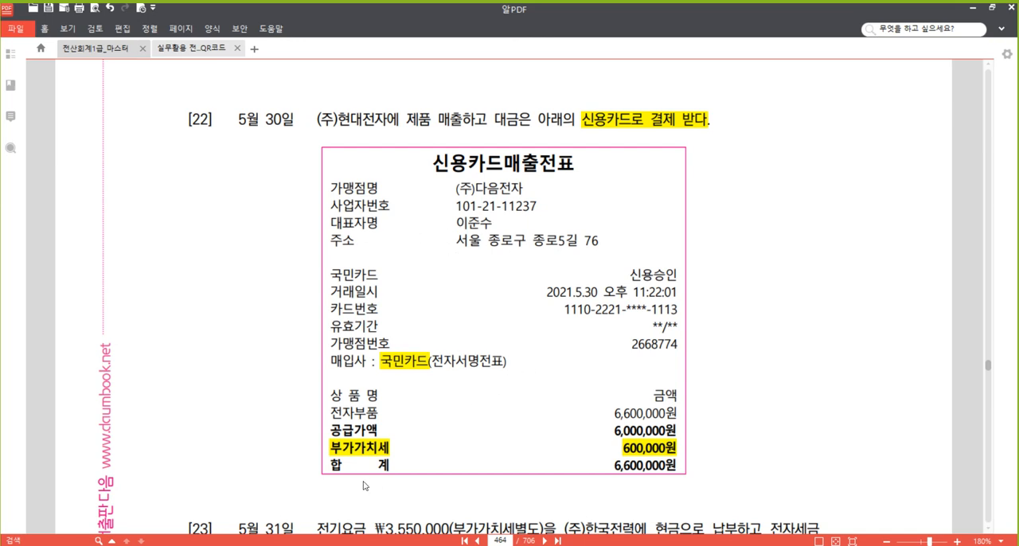
Switch to 매입매출전표입력 and start a new slip for day 30 with VAT type 17 (카과).
mouse_move(359, 542)
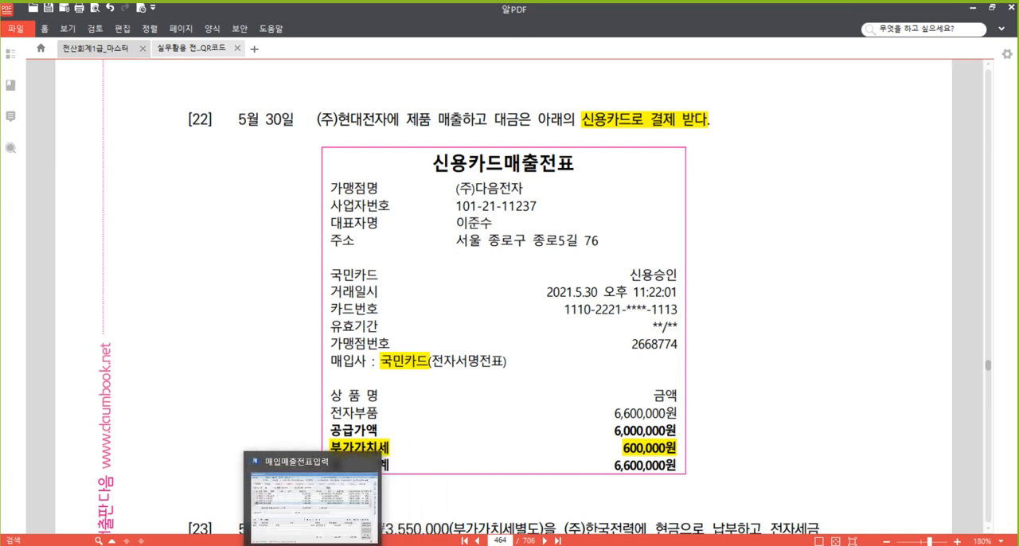
click(319, 543)
key(Down)
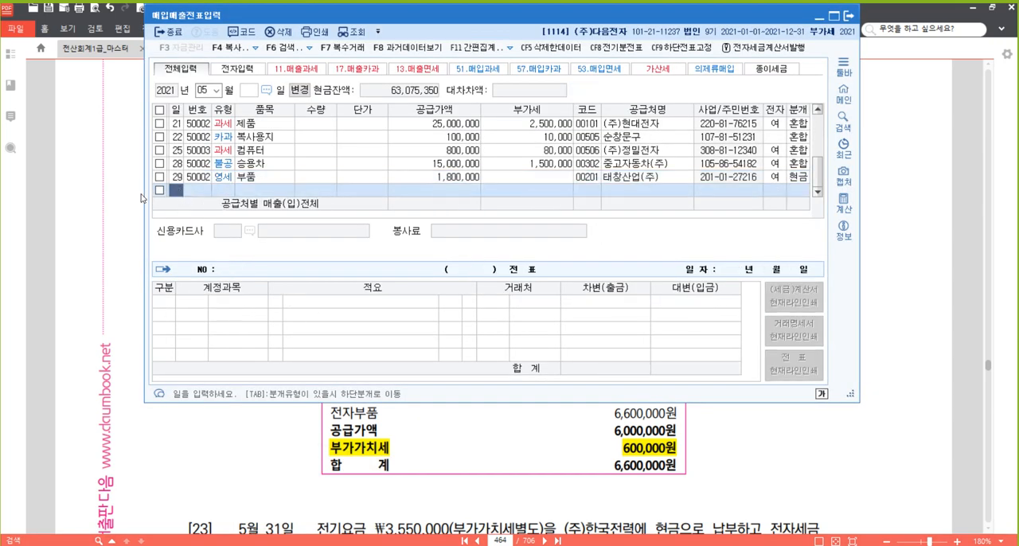
text(30)
key(Return)
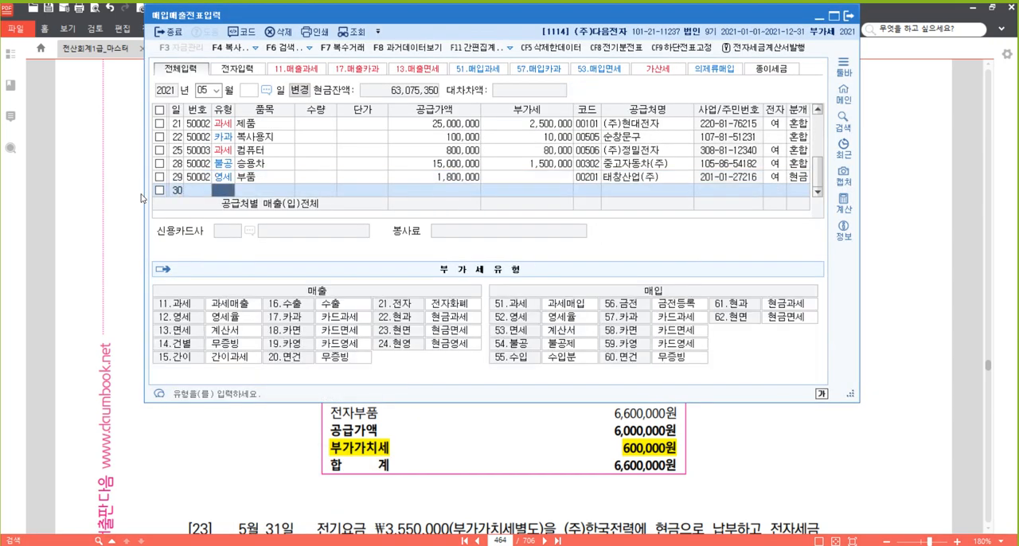
text(17)
key(Return)
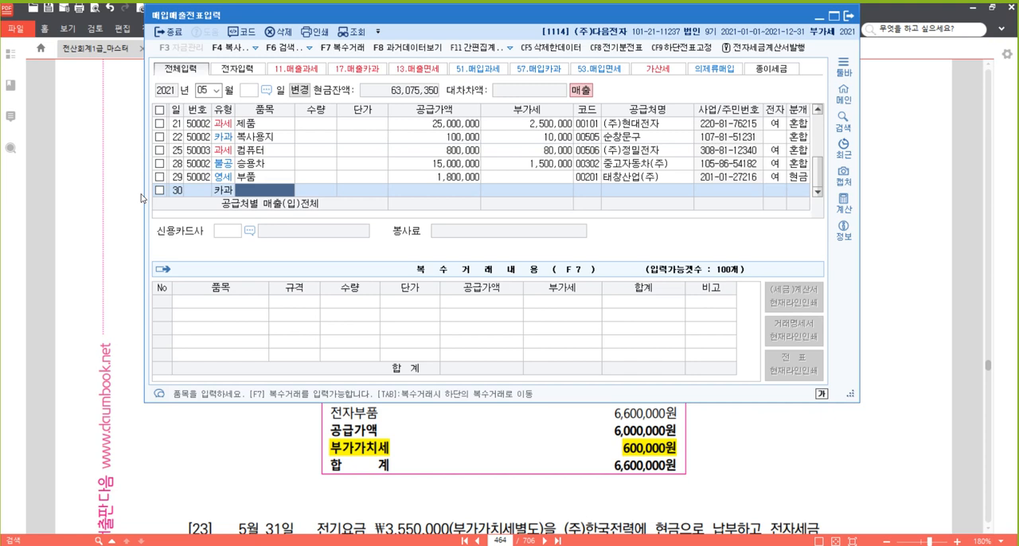
Enter 전자부품 as the item and 6,600,000 as the VAT-inclusive amount, leaving quantity and unit price empty.
text(전자부품)
key(Return)
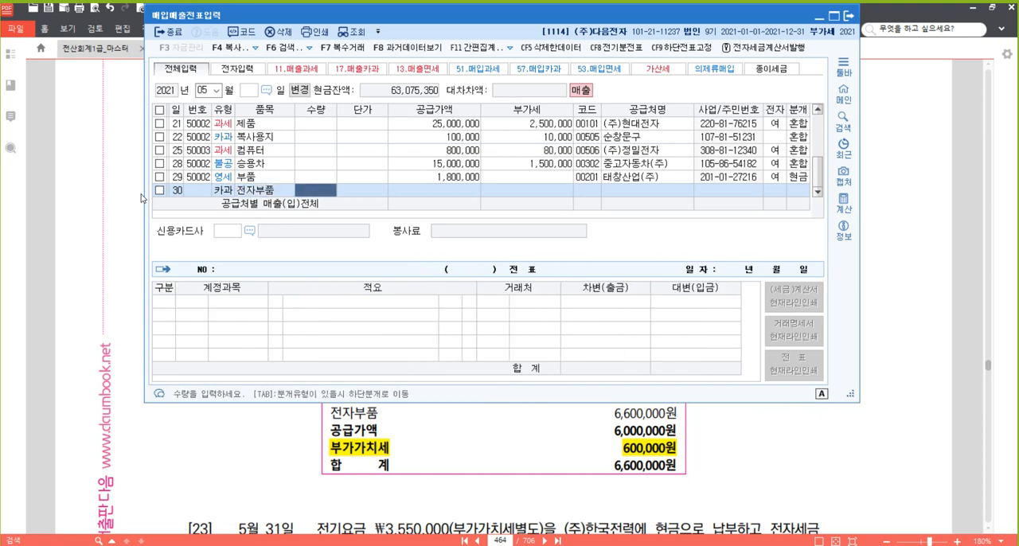
key(Return)
key(Return)
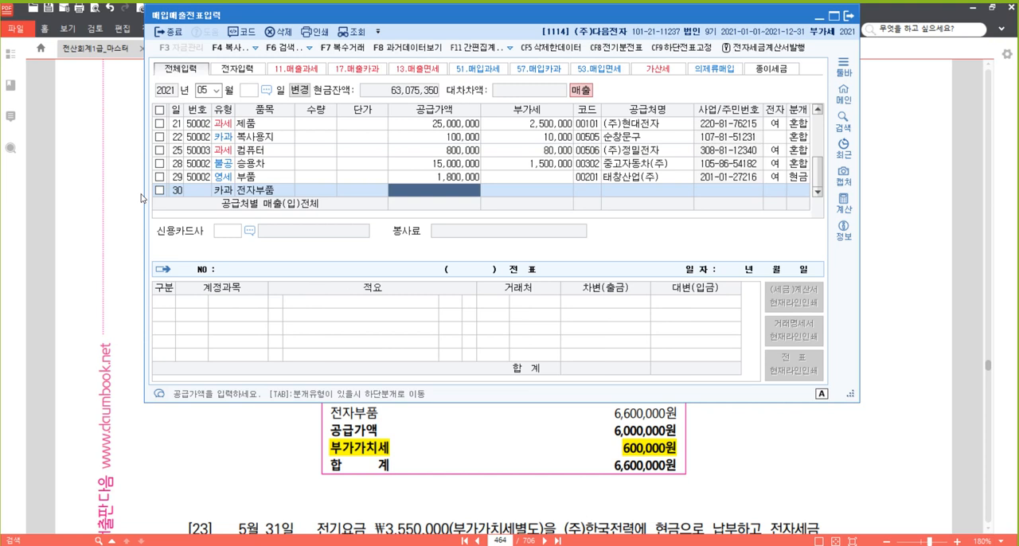
text(6,600)
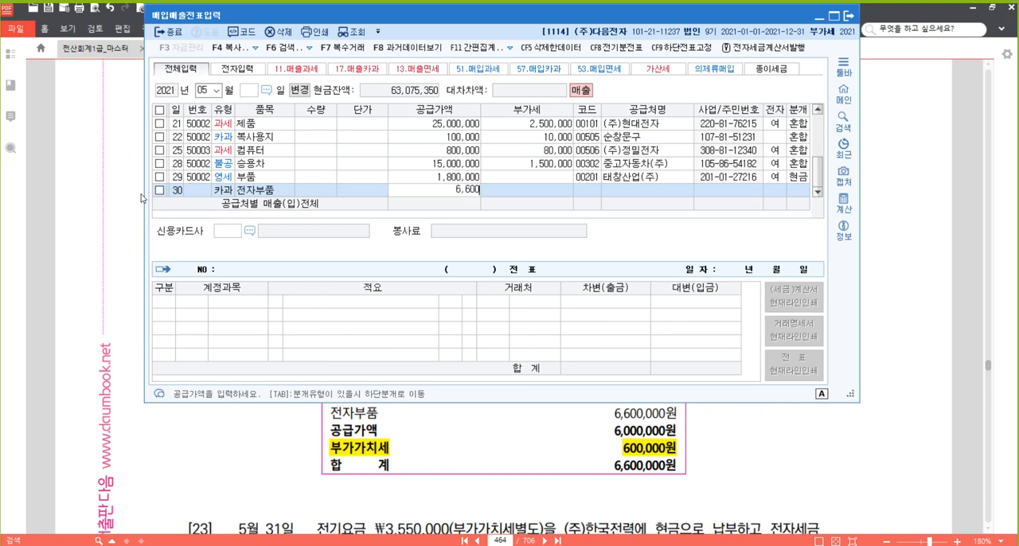
text(,000)
key(Return)
key(Return)
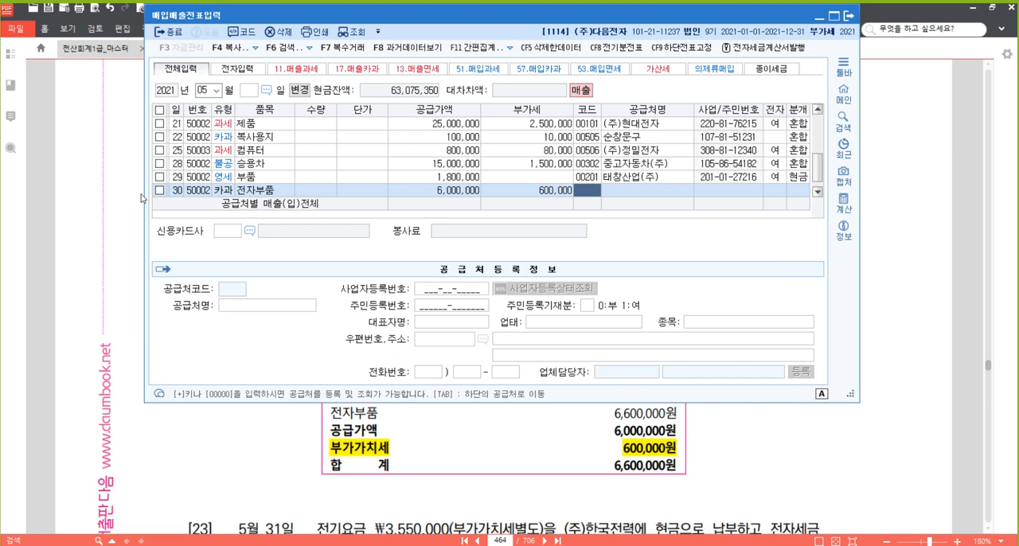
Set (주)현대전자 as the trading partner of the day 30 slip.
text(현대)
key(Return)
key(Return)
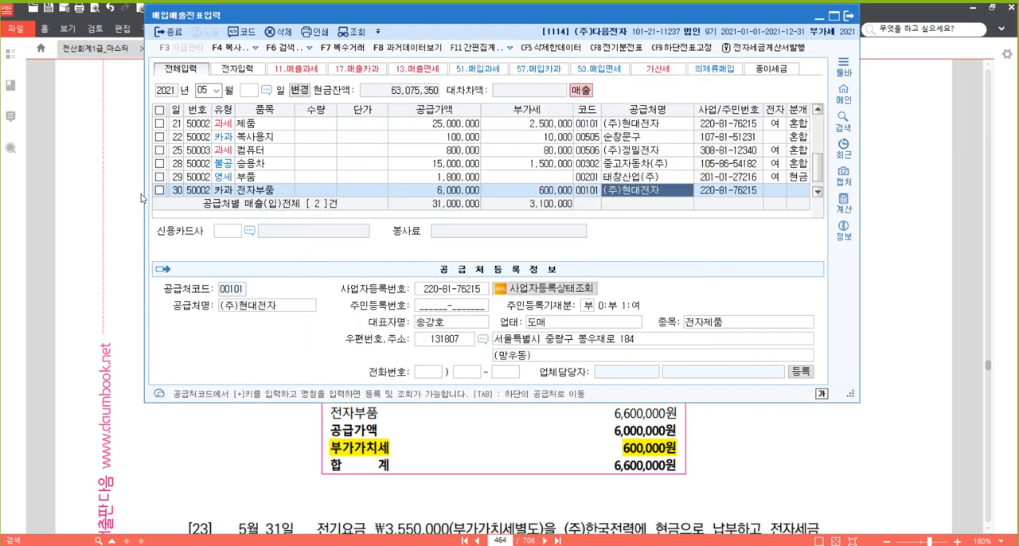
key(Return)
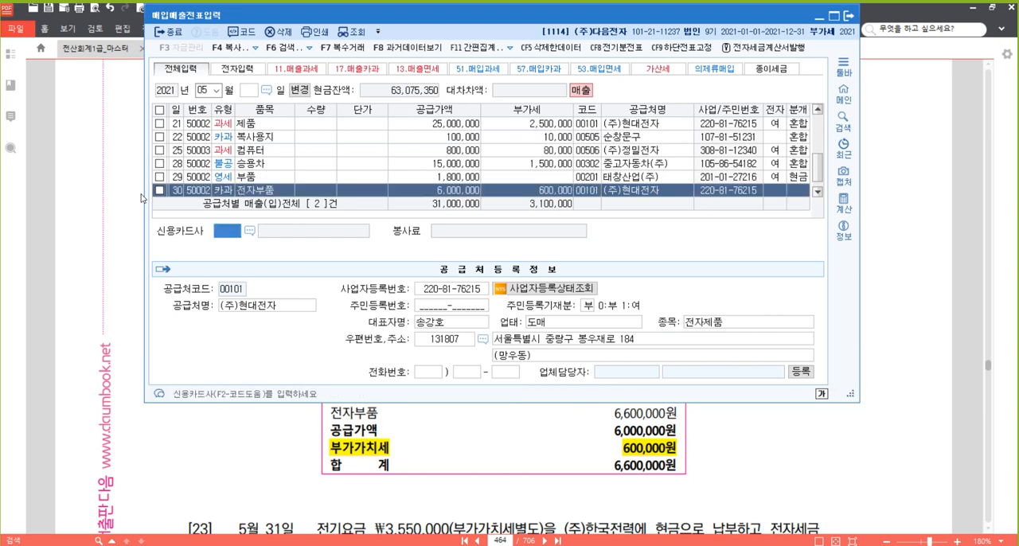
Choose 국민카드 as the credit card company and set the journal type to 외상.
key(F2)
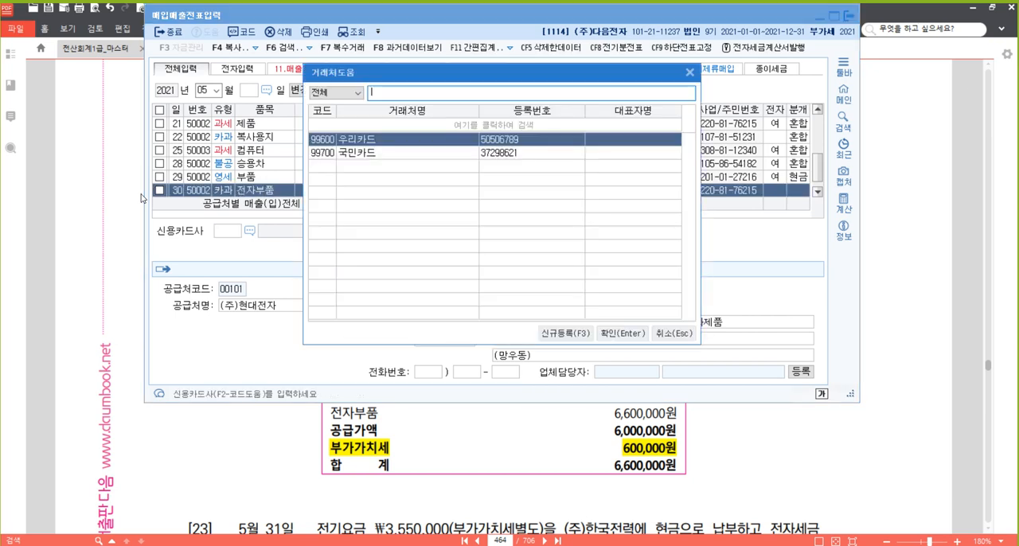
key(Down)
key(Return)
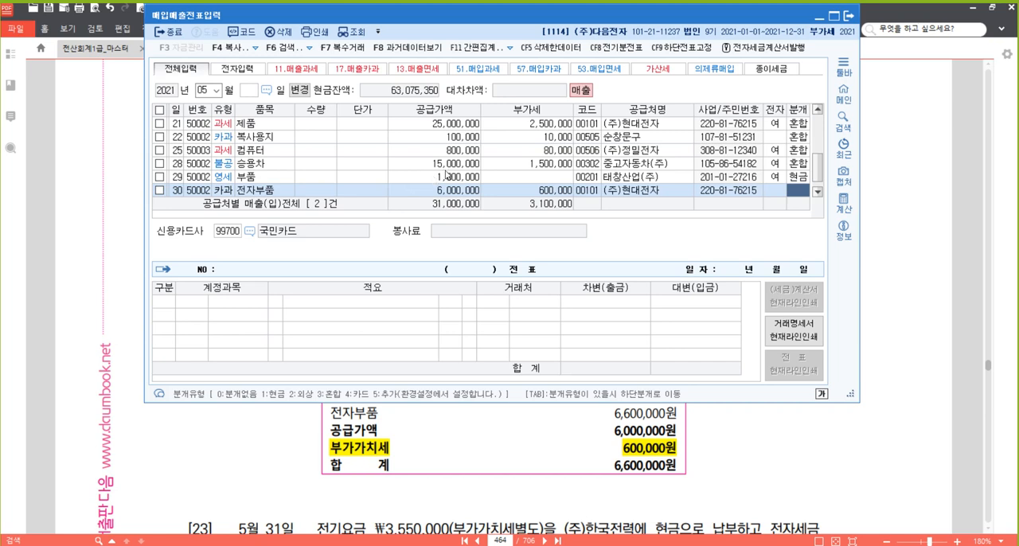
text(2)
key(Return)
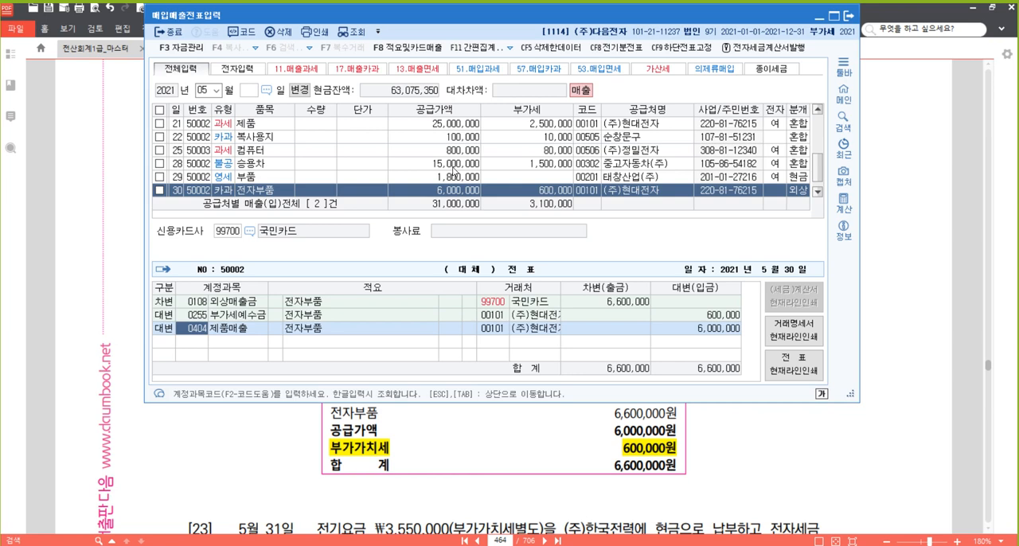
Switch to the Hangul notes, review the journal type rules under 카드거래, and return to 매입매출전표입력.
click(287, 510)
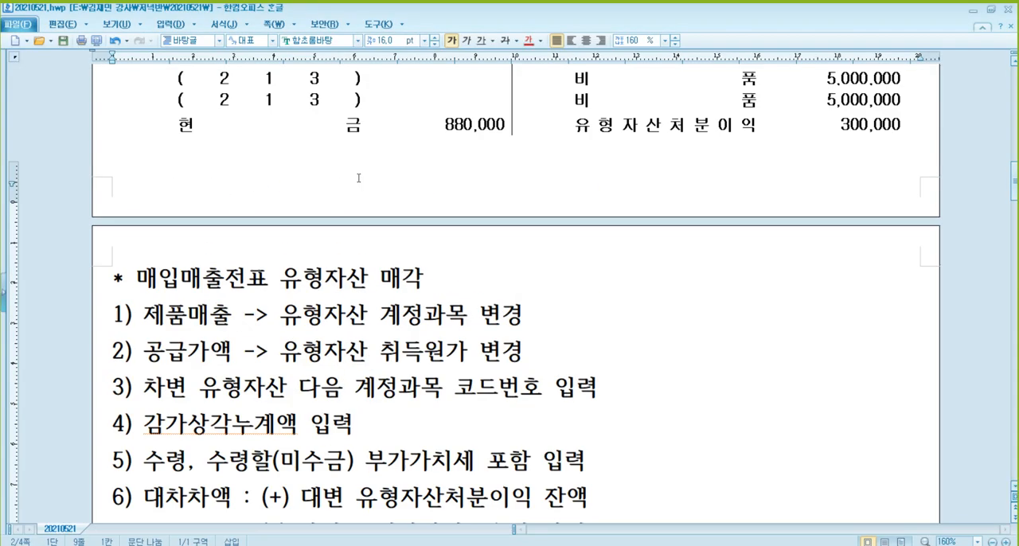
scroll(358, 177, up, 10)
click(239, 169)
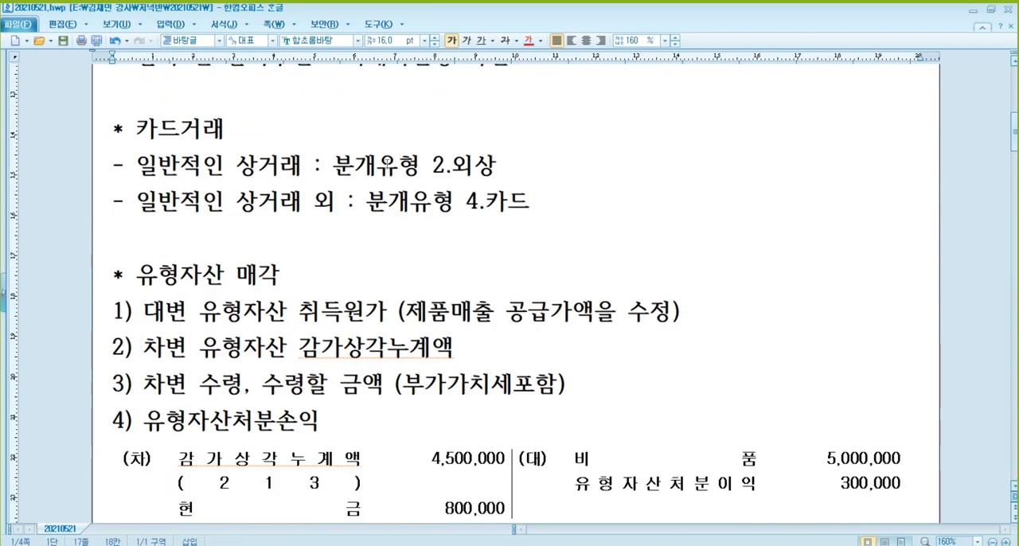
click(381, 166)
click(472, 166)
key(alt+Tab)
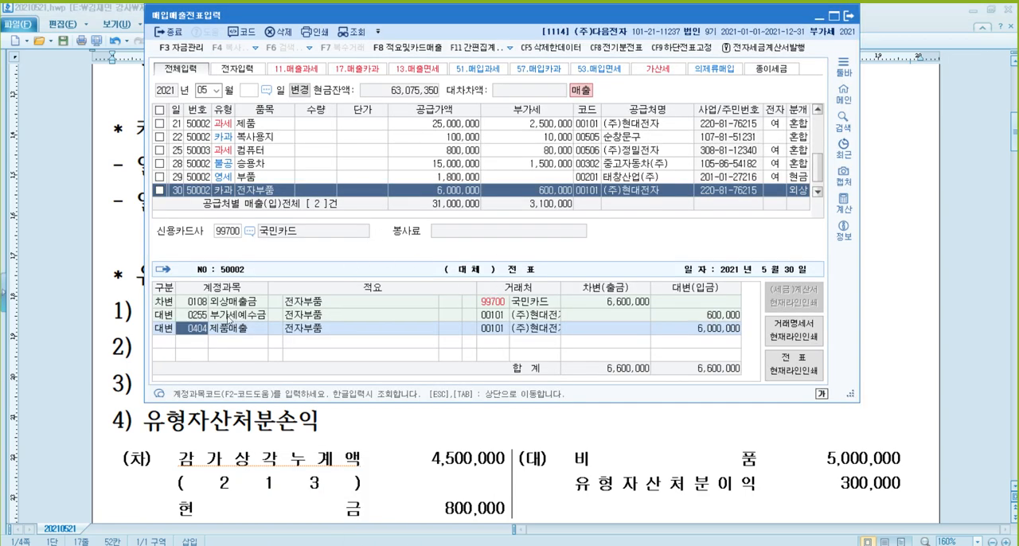
Try journal type 카드 on the day 30 slip and check the resulting debit account.
key(Tab)
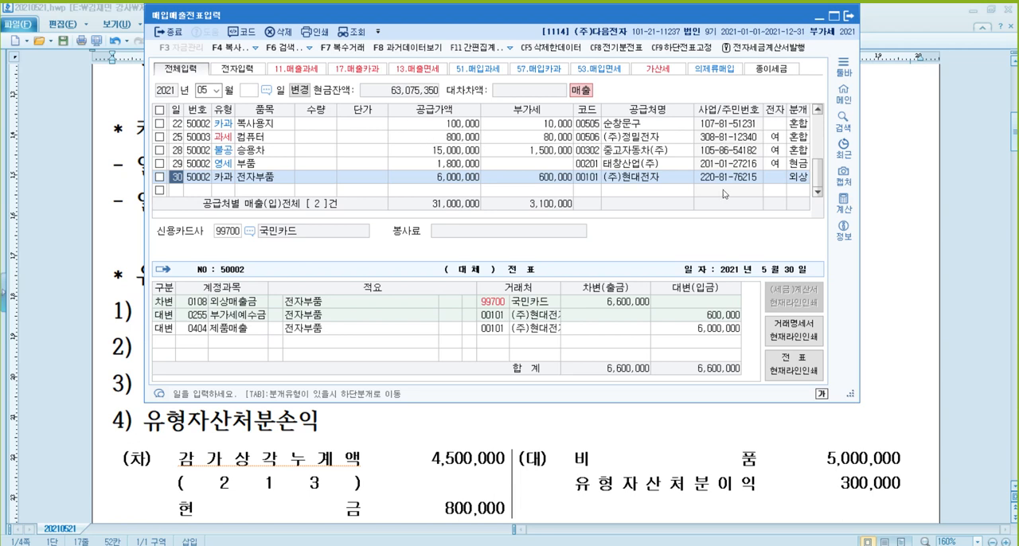
click(796, 179)
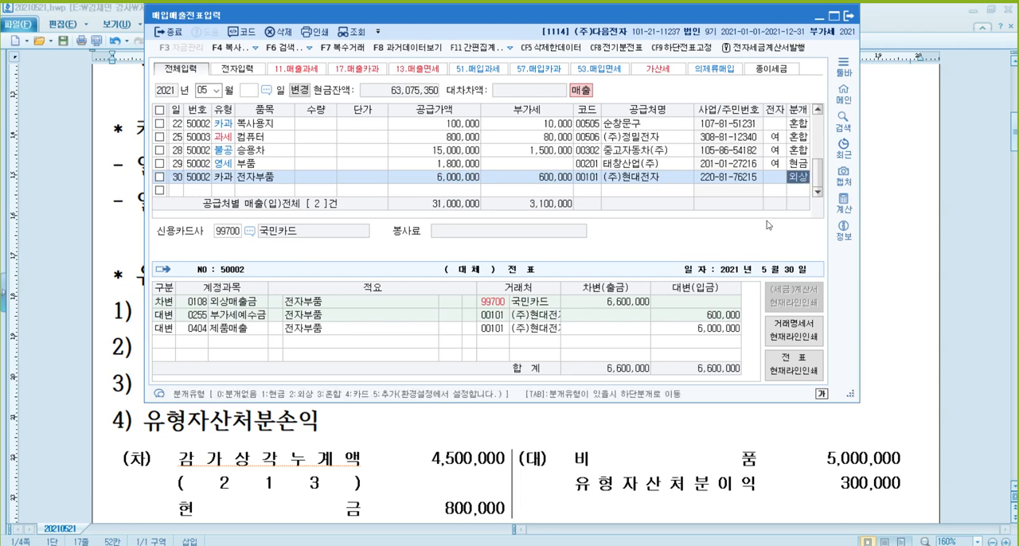
text(4)
key(Return)
key(Up)
key(Up)
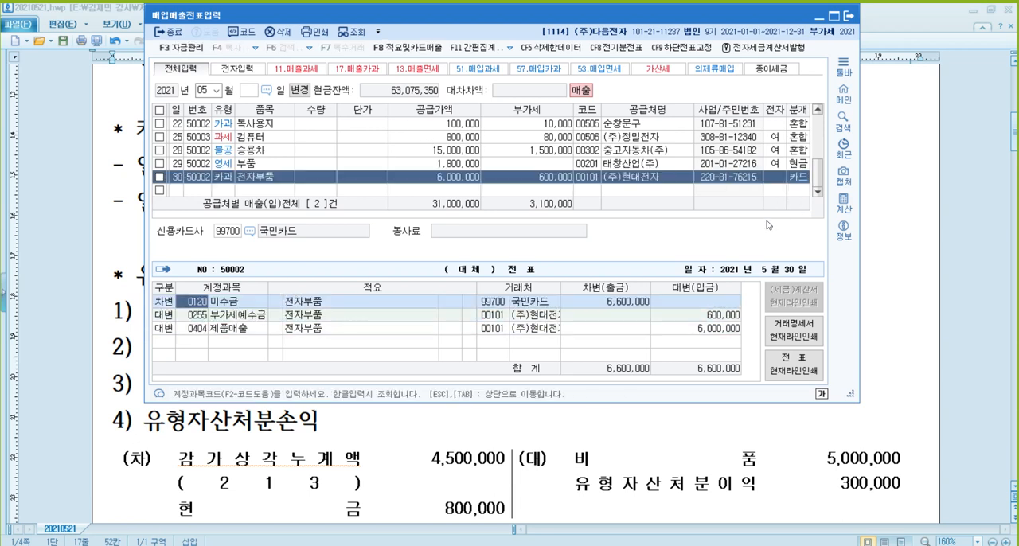
key(Down)
key(Down)
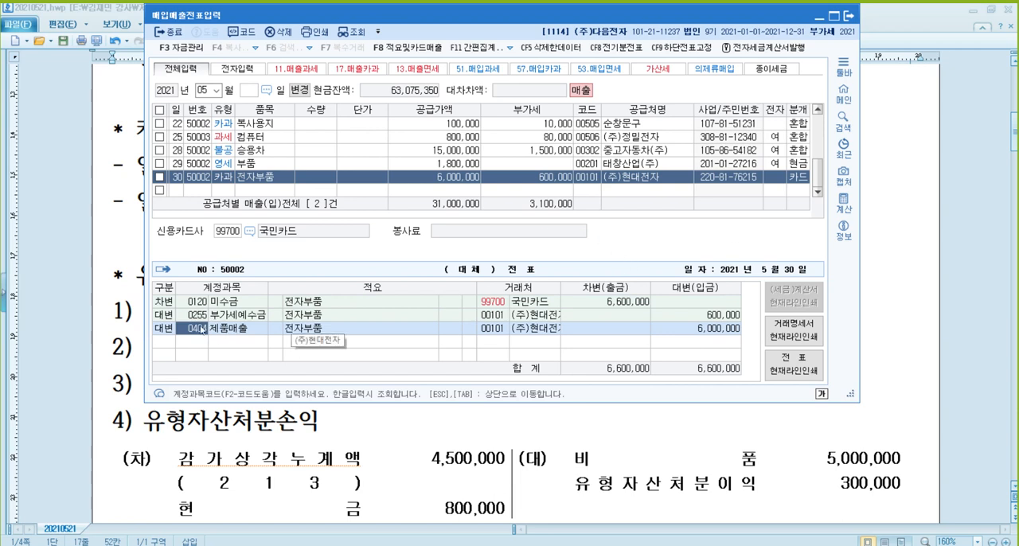
Set the day 30 slip's journal type back to 외상 and check its journal lines.
click(795, 180)
text(2)
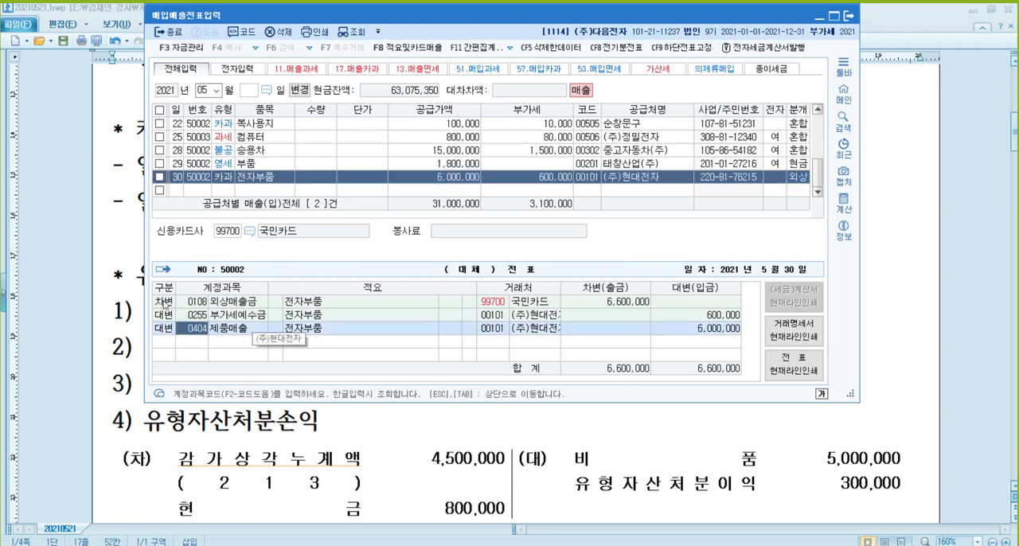
click(196, 301)
click(503, 302)
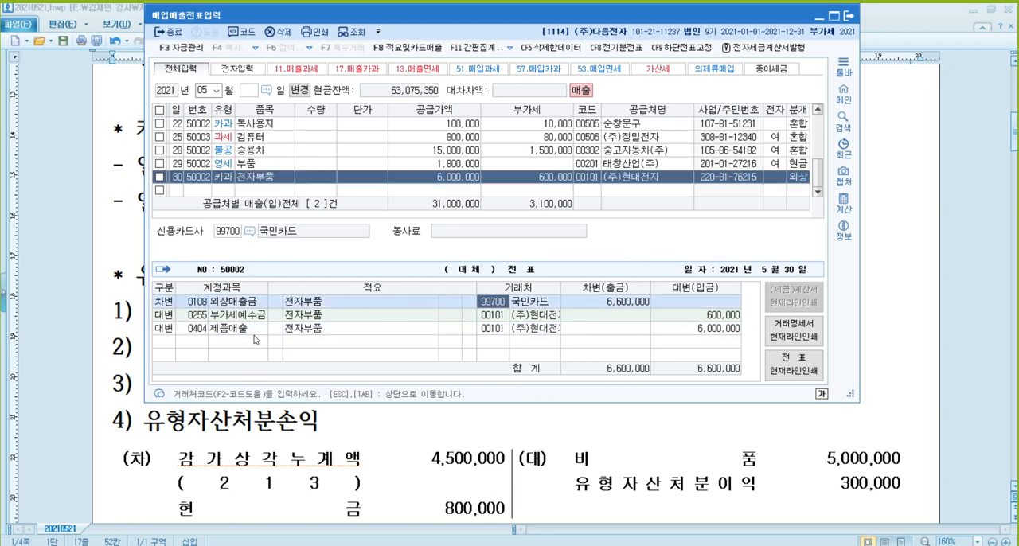
click(203, 329)
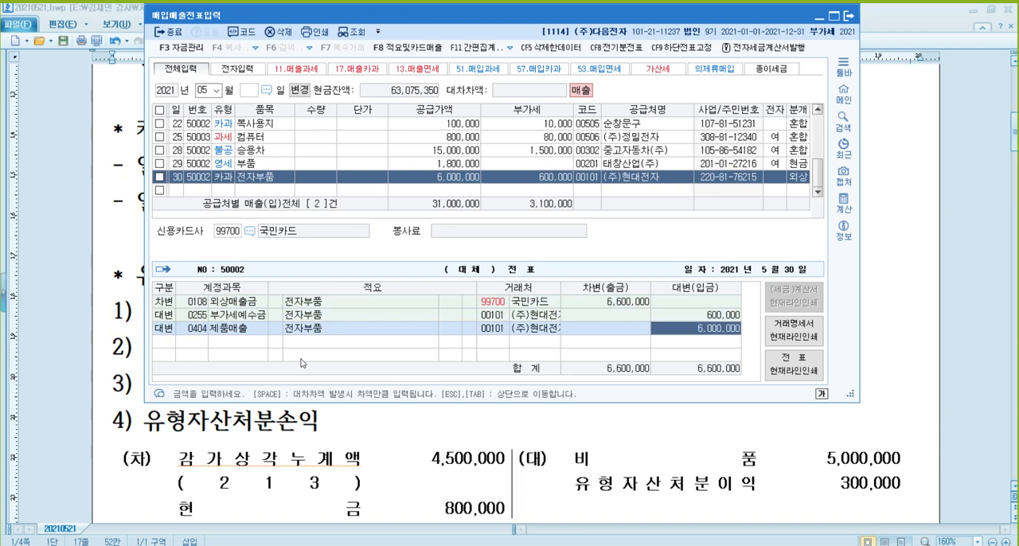
key(Escape)
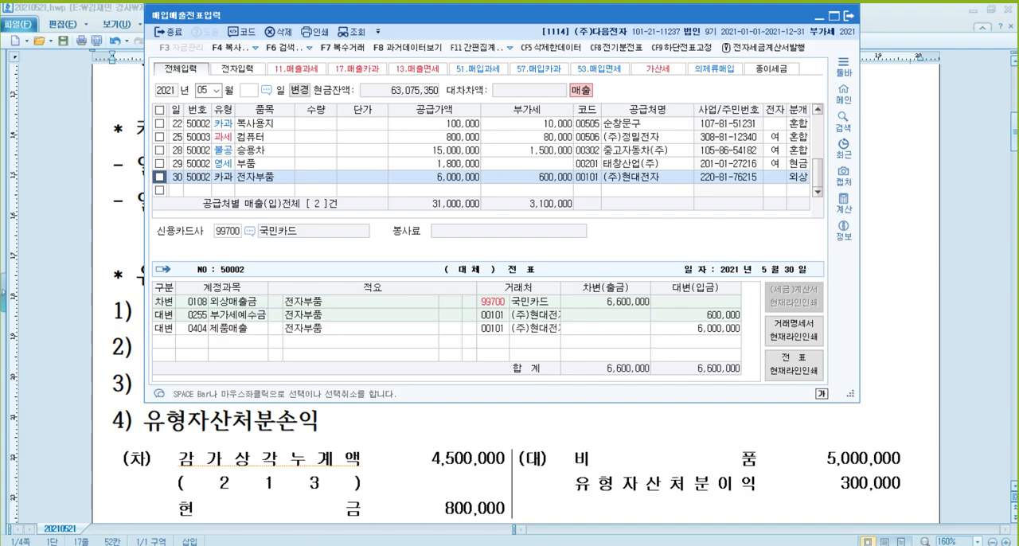
Switch to the PDF and highlight "전자세금계산서를 수취하였다" in the text of problem [23].
click(215, 498)
scroll(395, 337, down, 3)
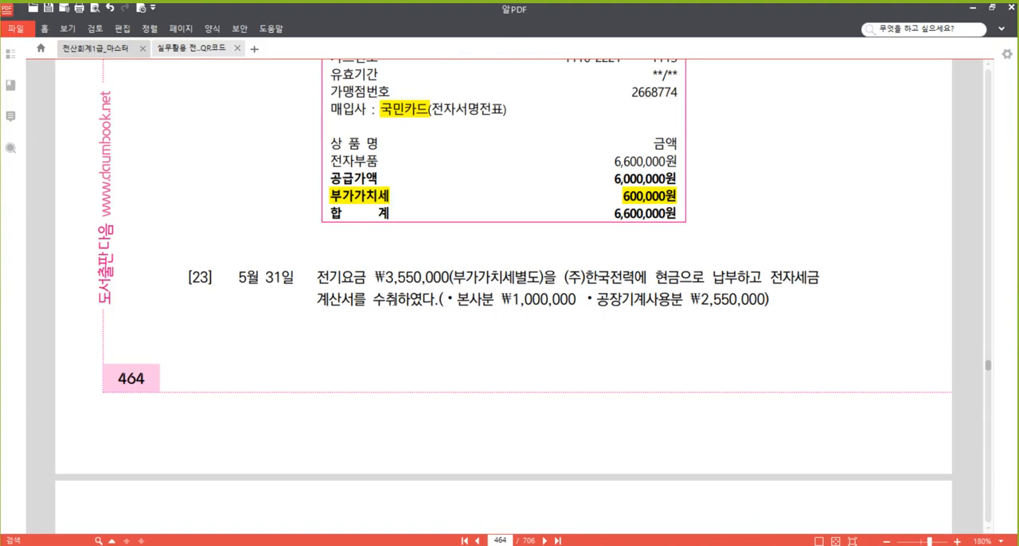
scroll(339, 335, down, 2)
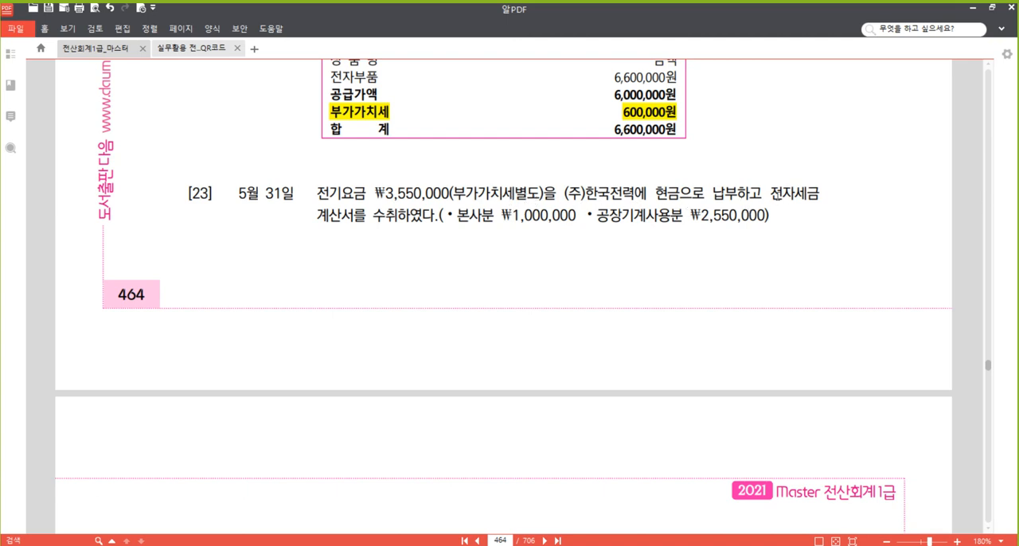
drag(771, 194, 434, 215)
right_click(434, 215)
click(457, 276)
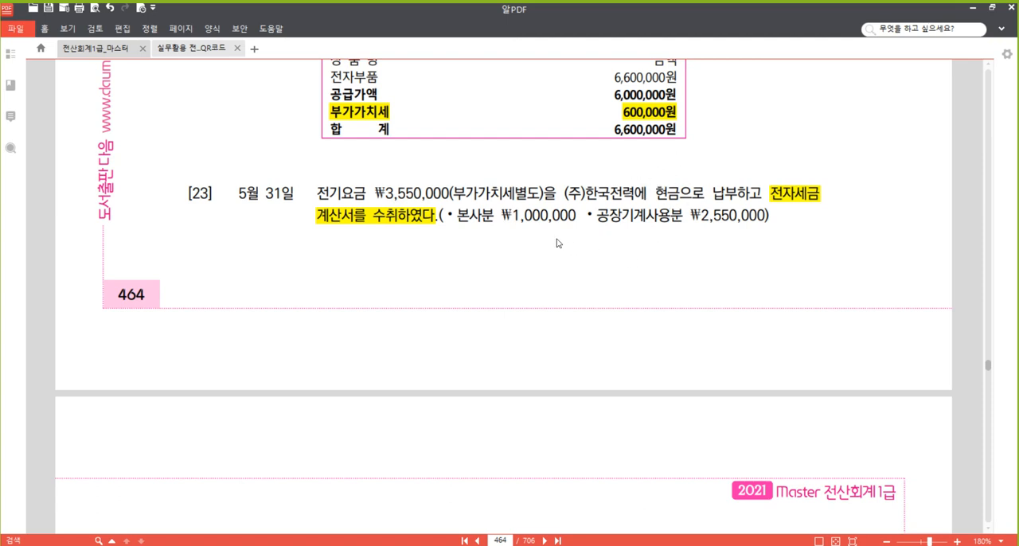
Switch to 매입매출전표입력 and start a new slip for day 31 with VAT type 51 (과세).
click(314, 545)
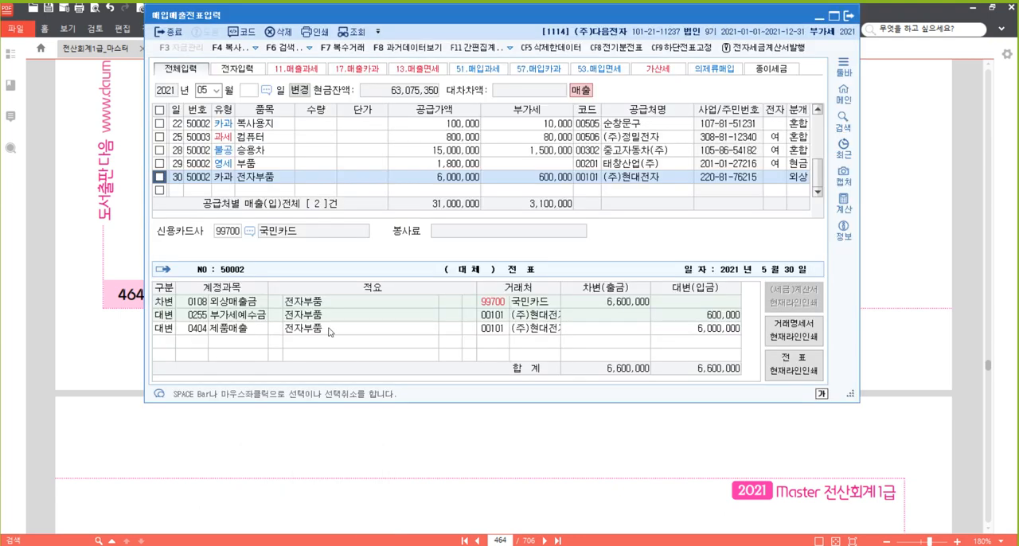
click(182, 191)
text(31)
key(Return)
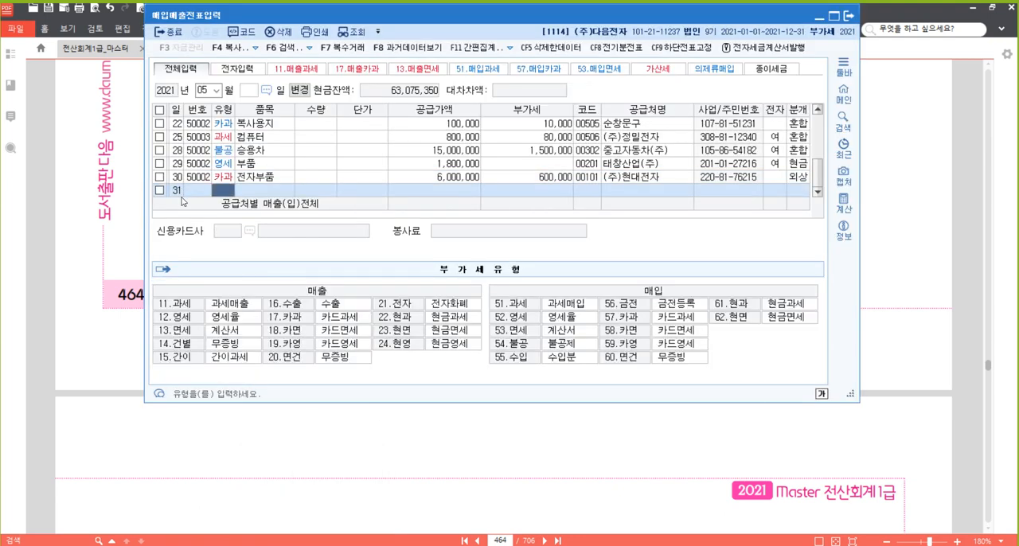
text(51)
key(Return)
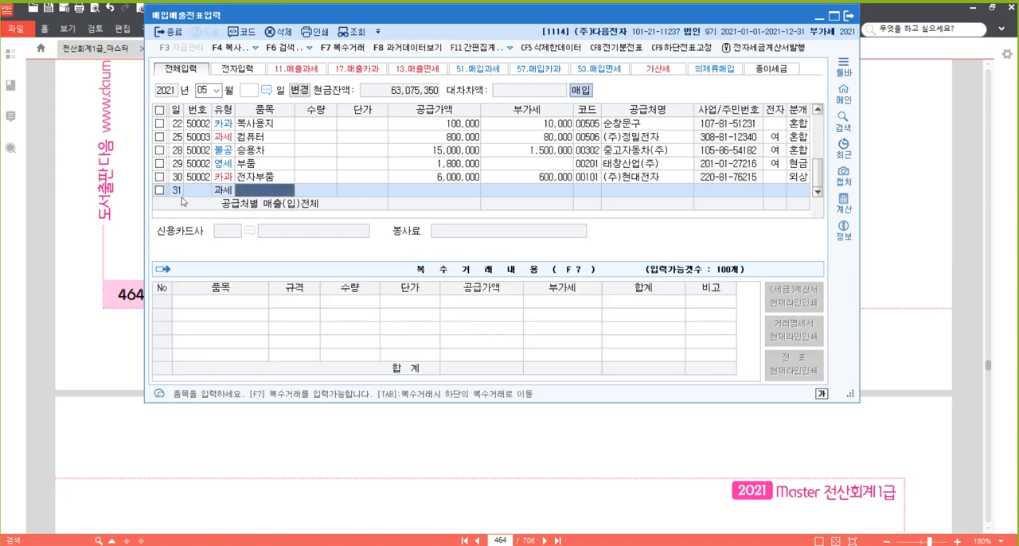
Enter 전기요금 as the item and 3,550,000 as the supply value, leaving quantity and unit price empty.
text(전기요금)
key(Return)
key(Return)
key(Return)
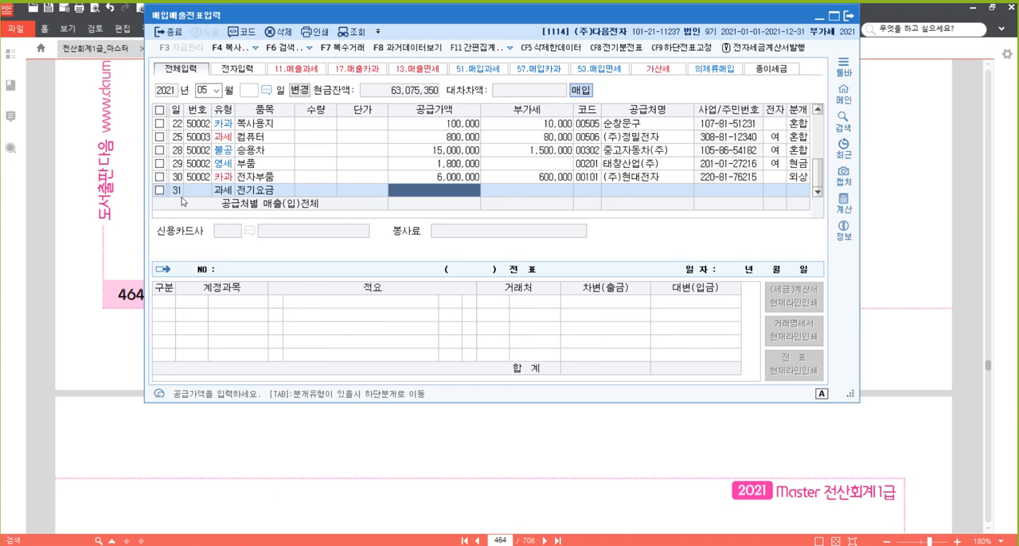
text(3550000)
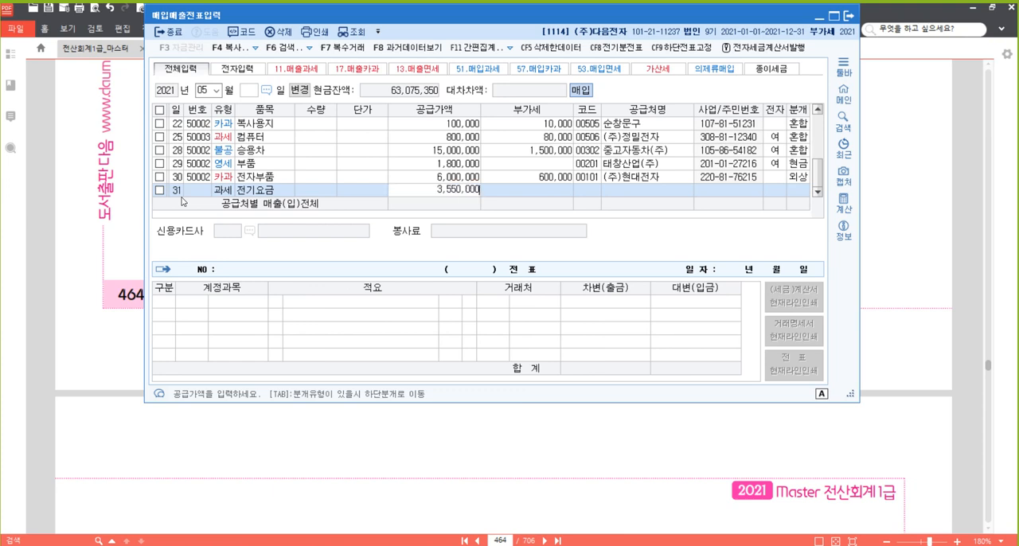
key(Return)
key(Return)
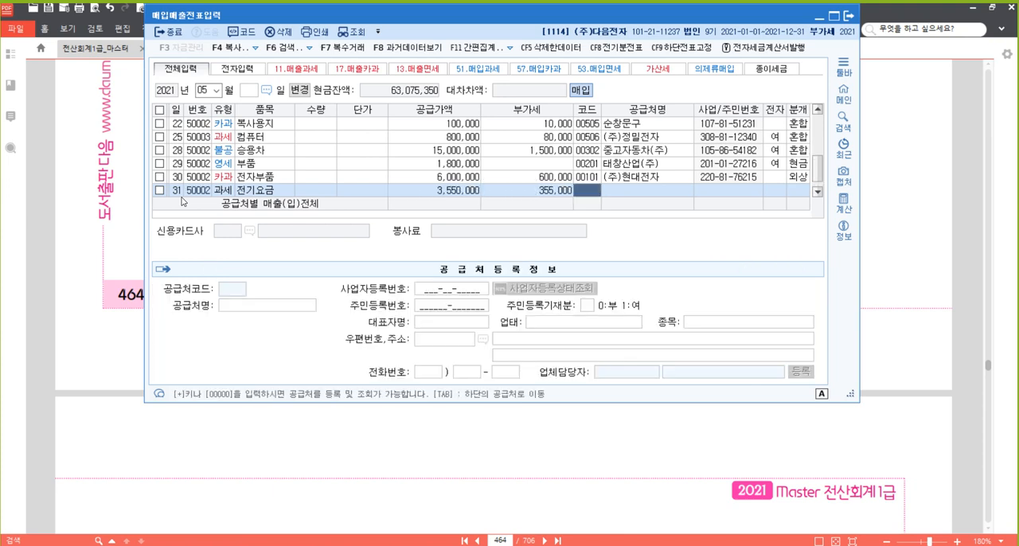
Look up 한국 and set (주)한국전력 as the supplier of the day 31 slip.
text(한국)
key(Return)
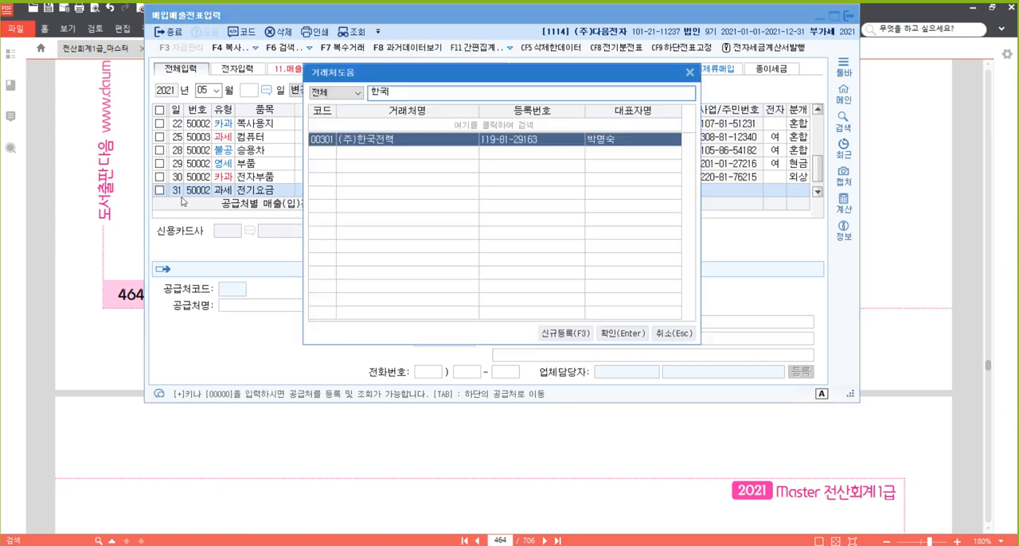
key(Return)
key(Return)
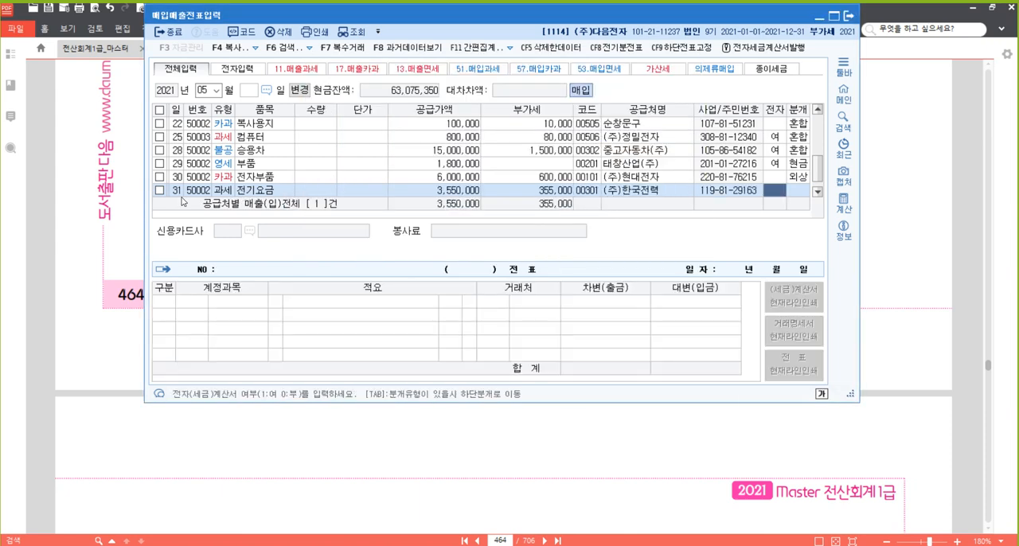
Mark the day 31 slip as an electronic invoice (여) and set its journal type to 3 (혼합).
text(1)
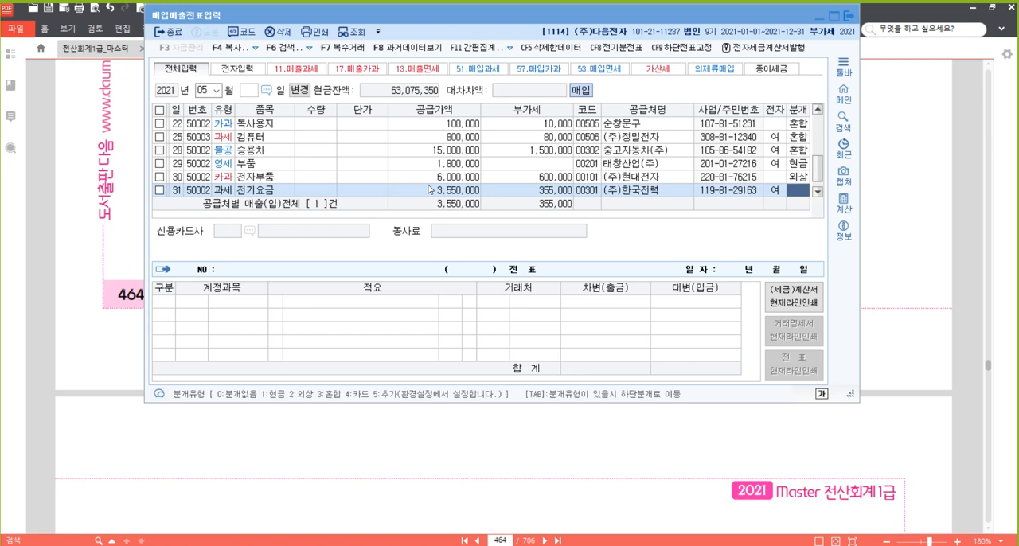
click(794, 192)
text(3)
key(Return)
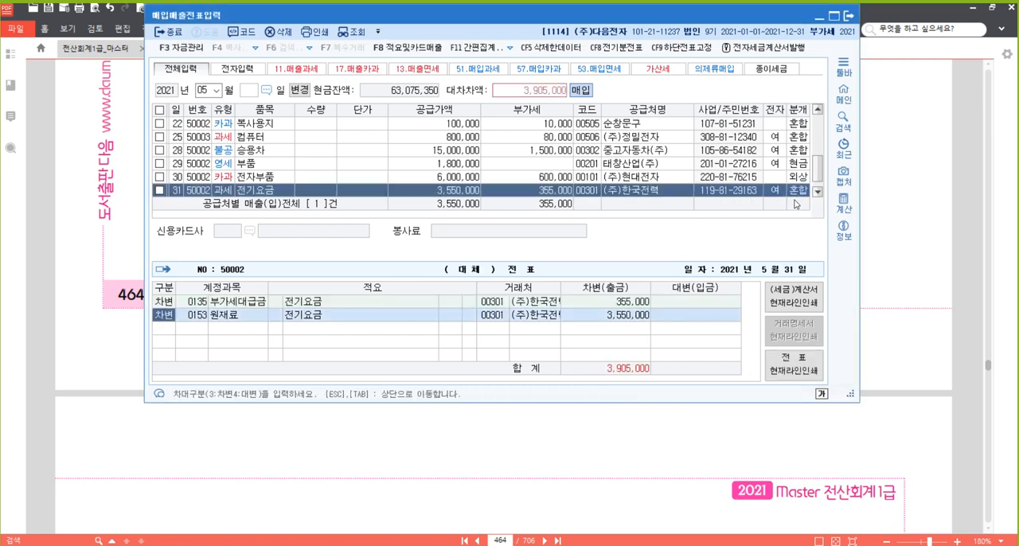
Replace the 원재료 account with 0815 수도광열비, found by looking up 수도, and set its debit to 1,000,000.
key(Return)
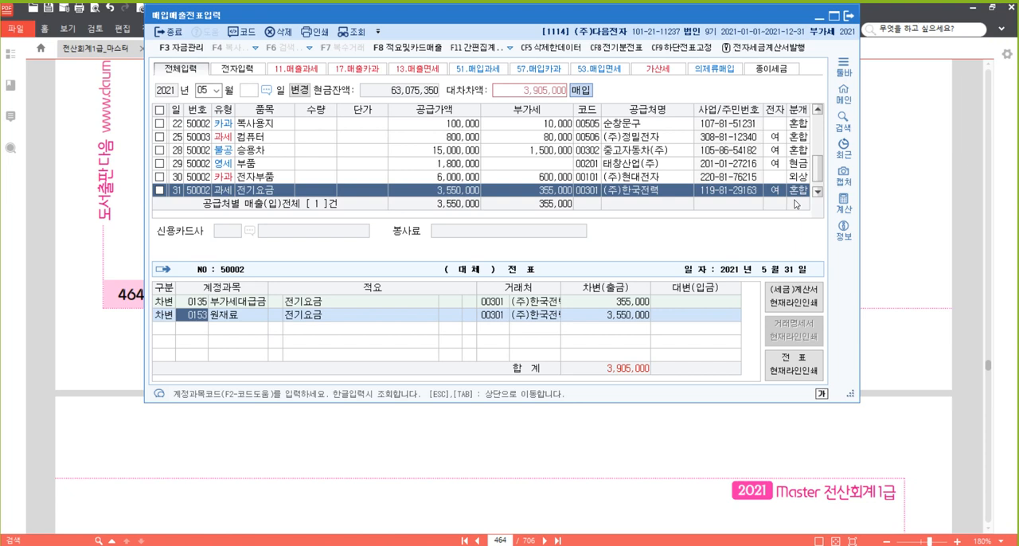
text(수도)
key(Return)
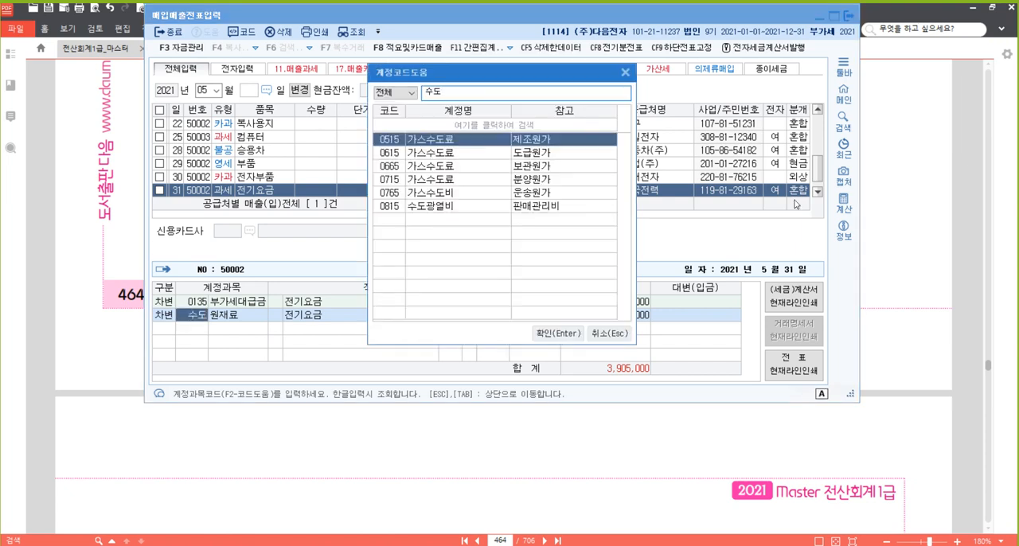
key(Down)
key(Down)
key(Down)
key(Down)
key(Down)
key(Return)
text(1000000)
key(Return)
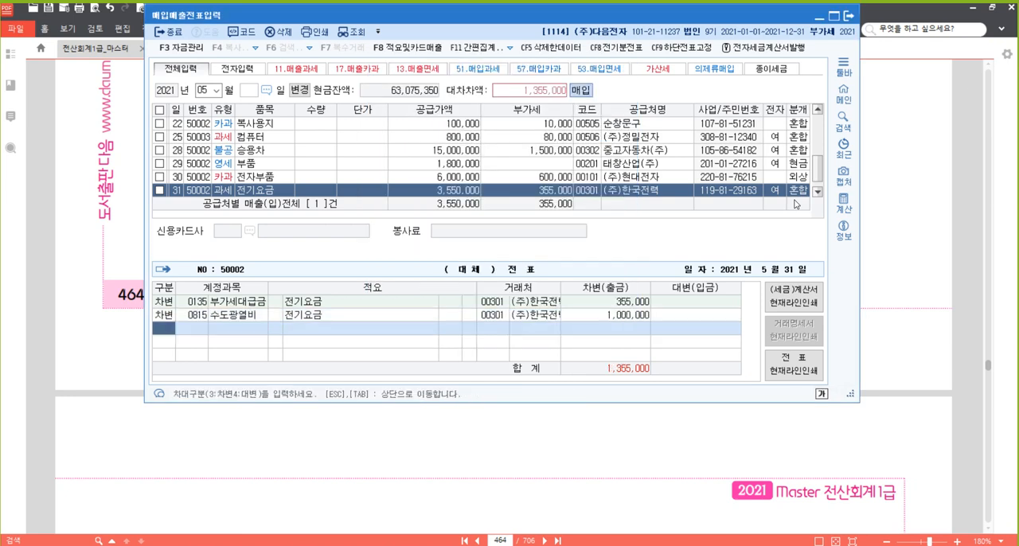
Add a debit line for 전력비 with an amount of 2,550,000.
text(3전력)
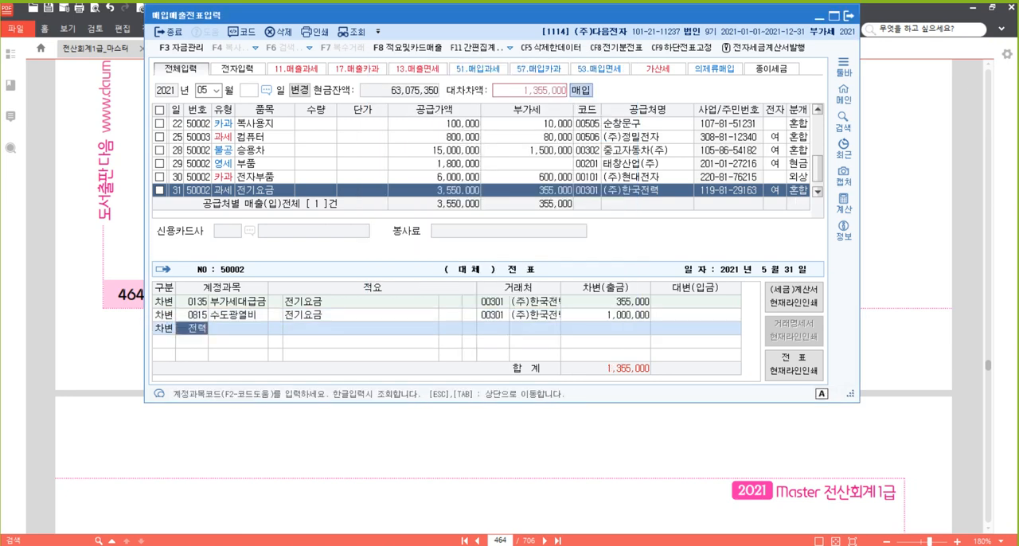
key(Return)
key(Return)
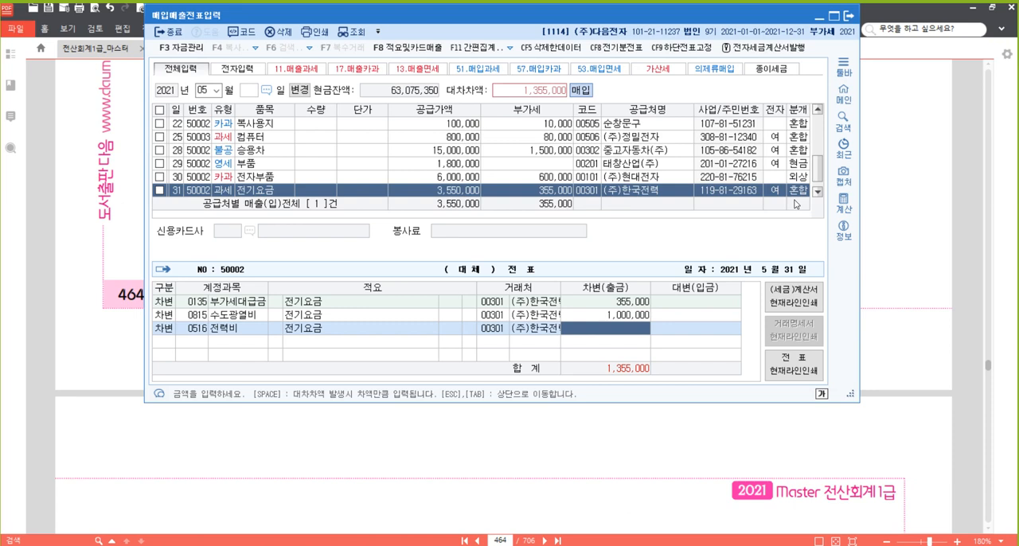
text(2550000)
key(Return)
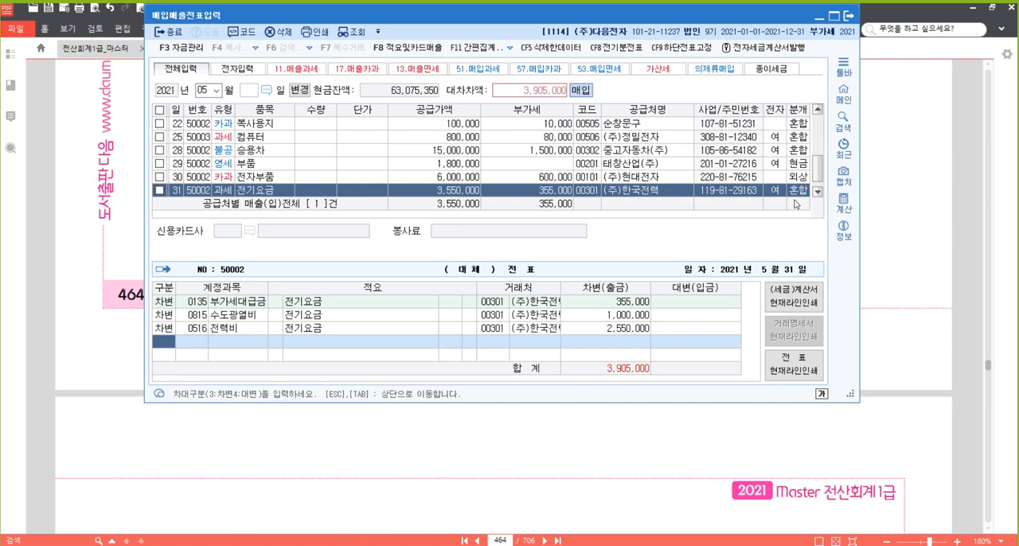
Add a credit line to account 101 (현금) for the balancing 3,905,000 and complete the day 31 slip.
text(4)
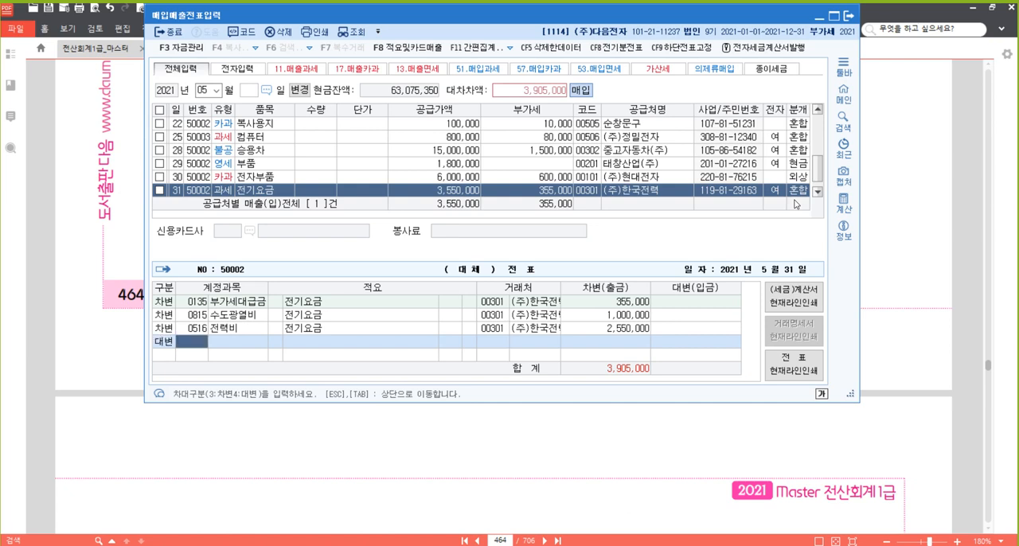
text(101)
key(Return)
key(Return)
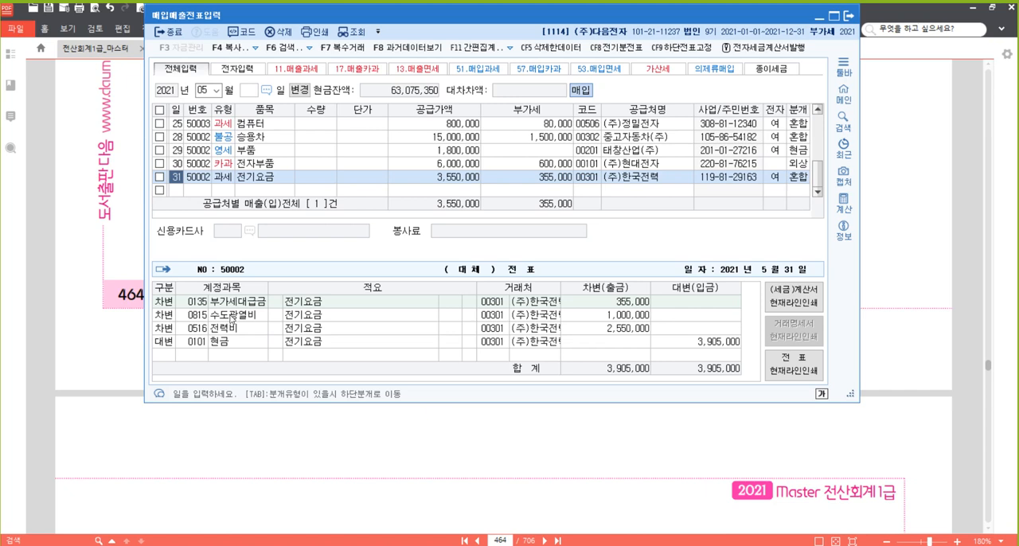
Switch to the PDF and highlight "전자세금계산서를 발급하여 주다" in the text of problem [24].
click(223, 544)
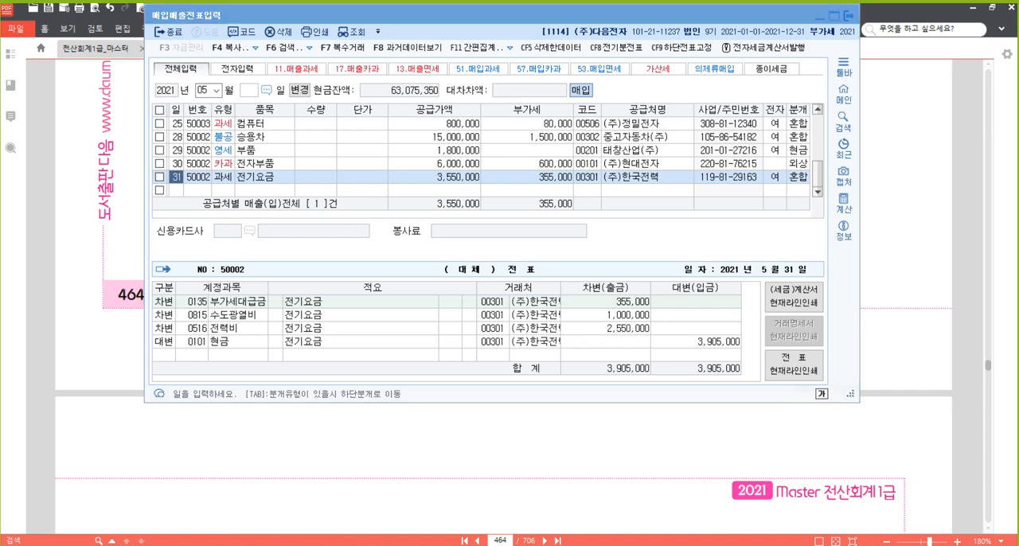
click(468, 15)
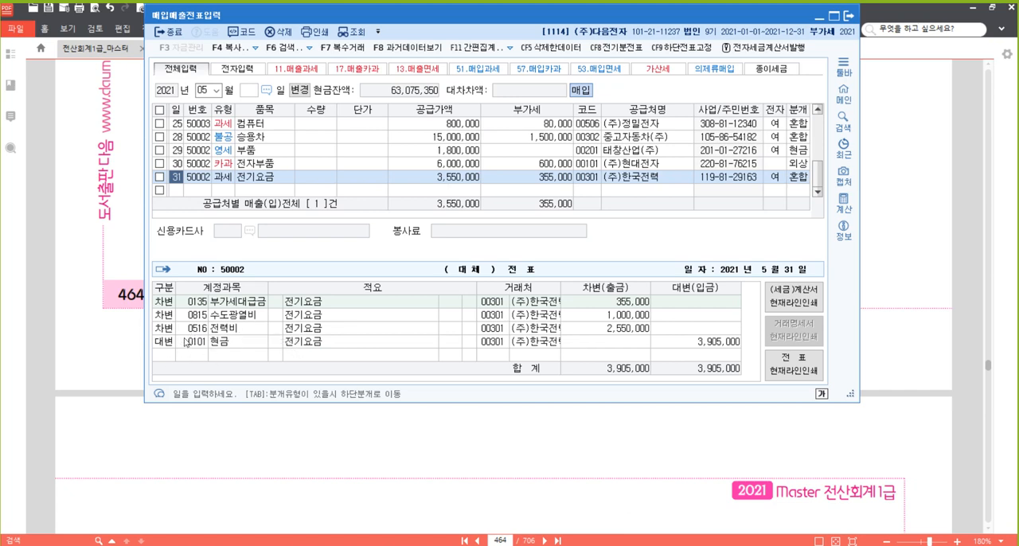
click(915, 212)
scroll(695, 253, down, 5)
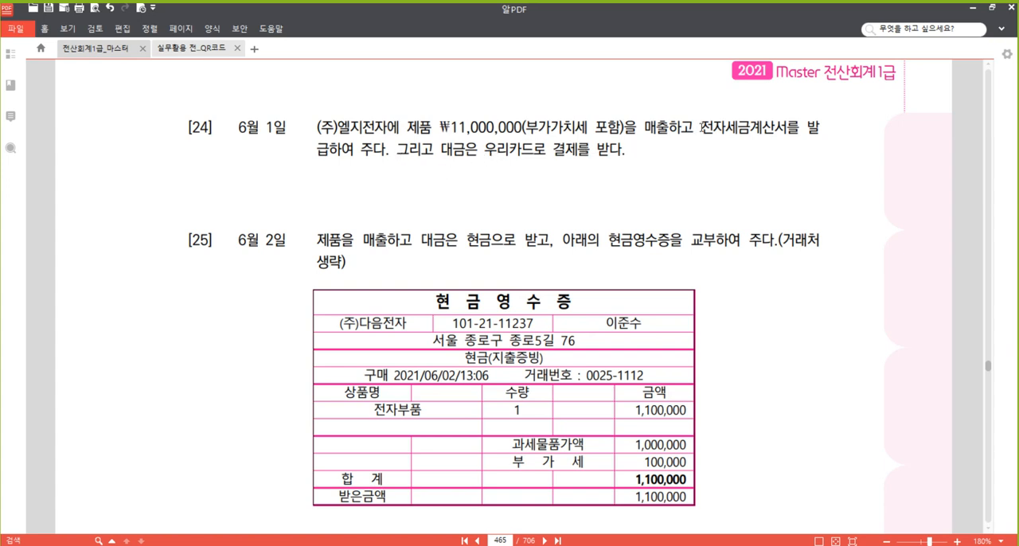
drag(702, 127, 379, 152)
right_click(378, 151)
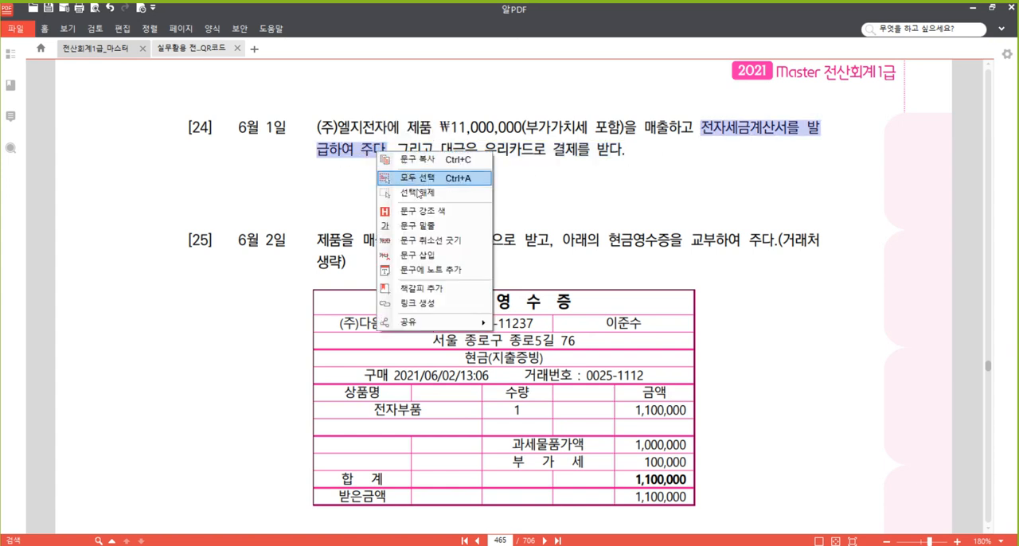
click(431, 212)
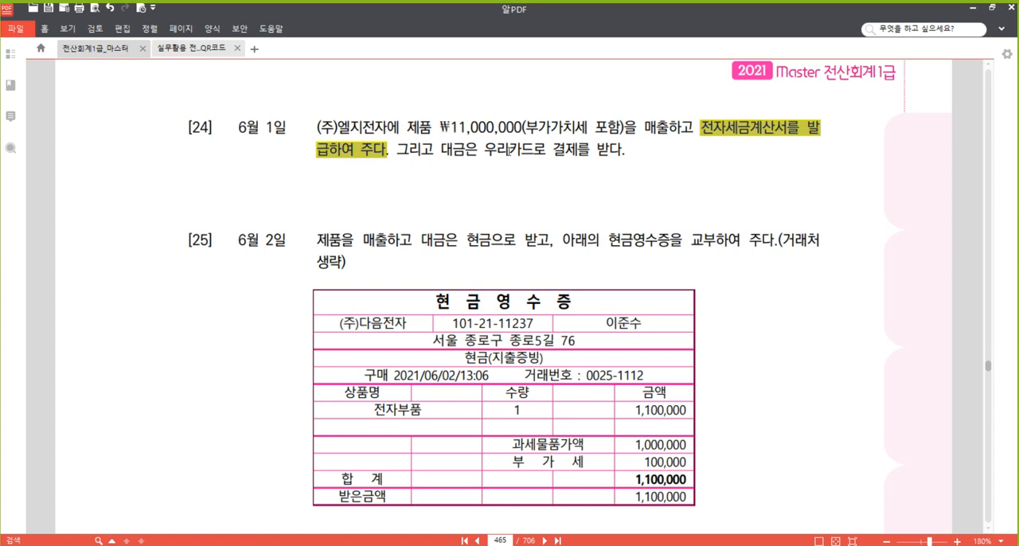
Highlight "카드로 결제를 받다" in the text of problem [24].
drag(510, 152, 618, 151)
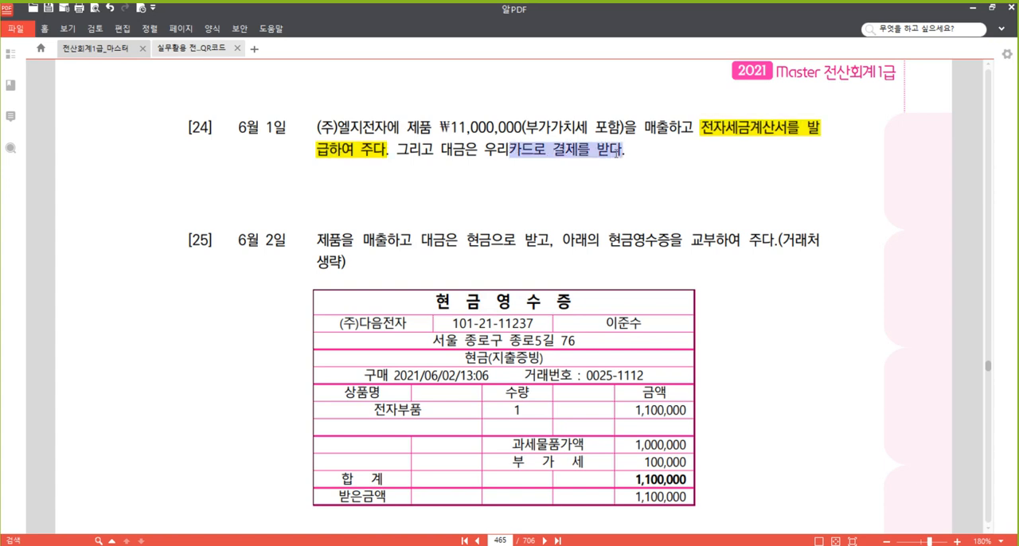
right_click(617, 151)
click(671, 205)
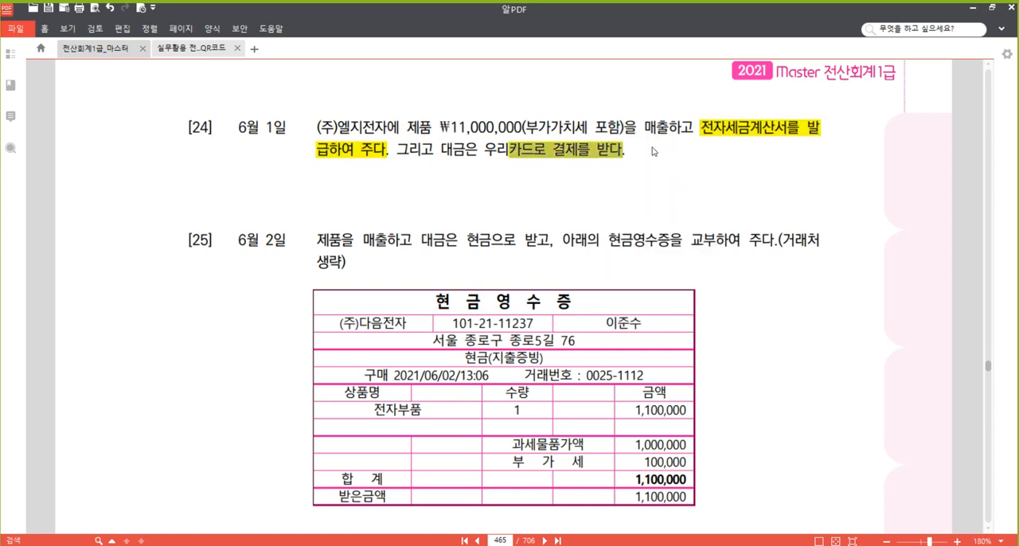
click(660, 134)
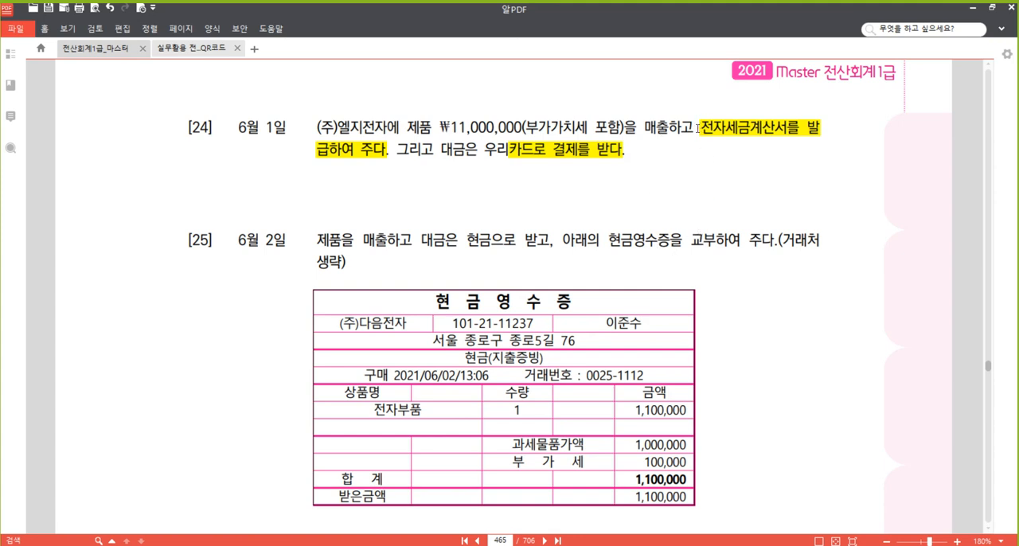
mouse_move(698, 127)
mouse_down()
mouse_move(626, 153)
mouse_move(356, 165)
mouse_move(407, 160)
mouse_move(383, 157)
mouse_up()
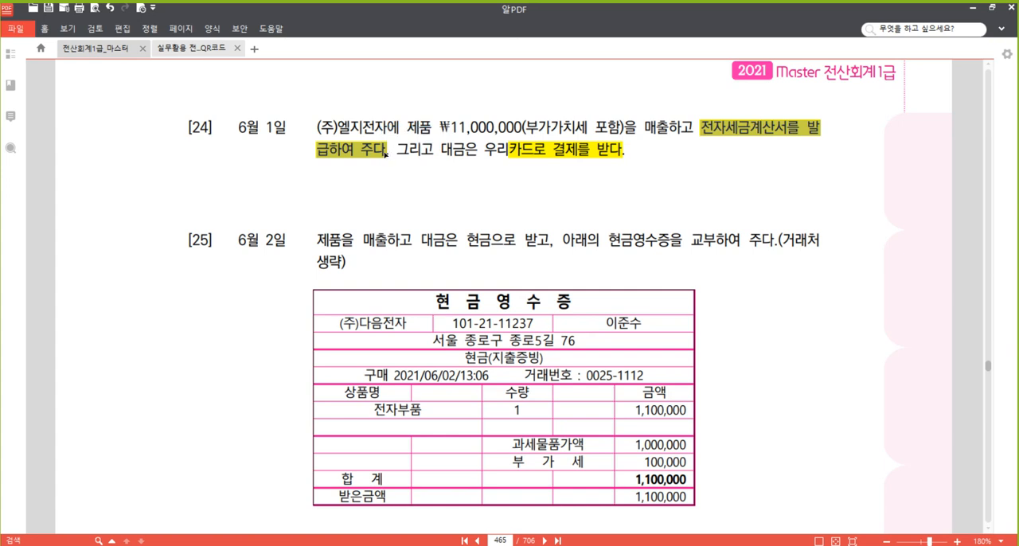
right_click(380, 151)
click(344, 167)
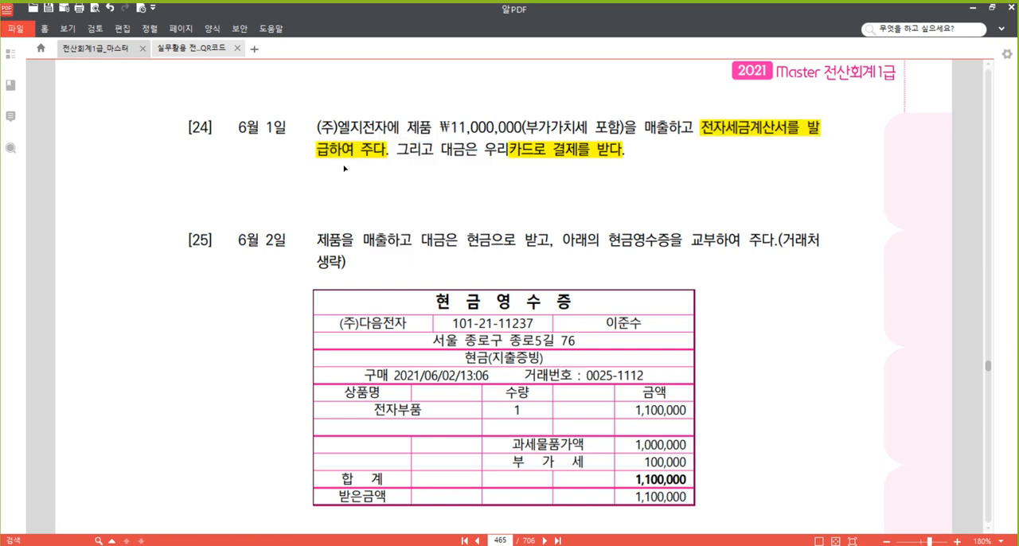
click(363, 151)
click(585, 118)
Switch to 매입매출전표입력 and set the working month to 06.
click(335, 545)
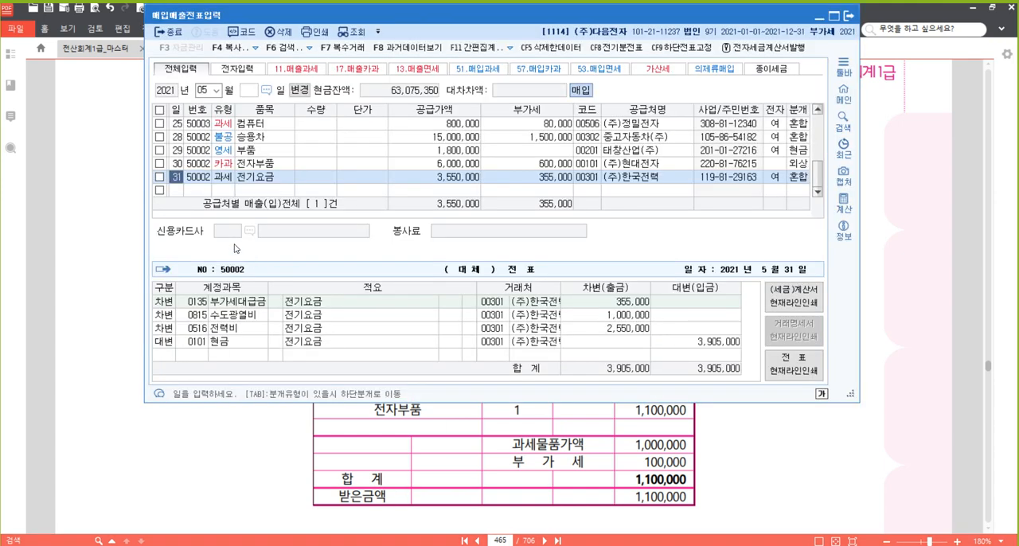
click(205, 91)
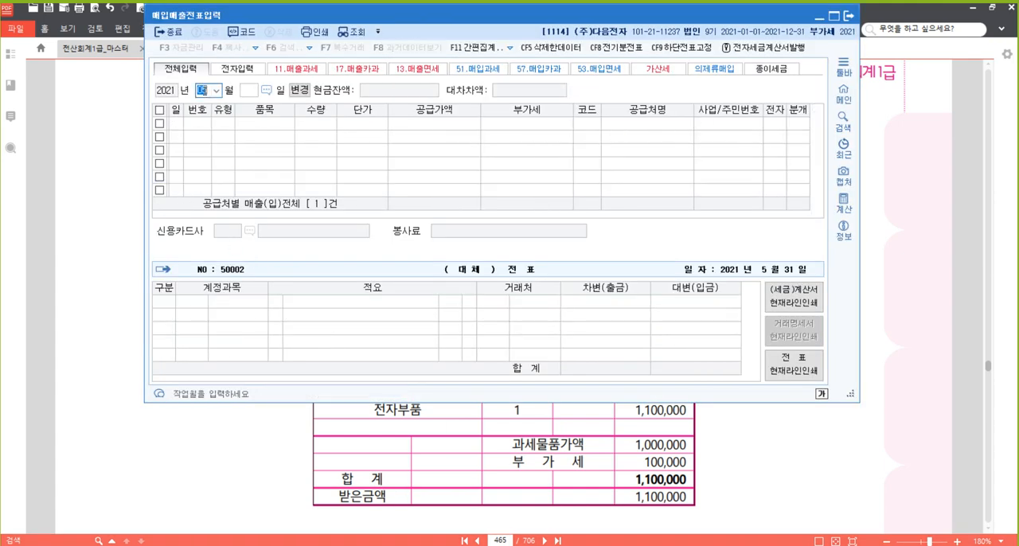
text(06)
key(Return)
key(Return)
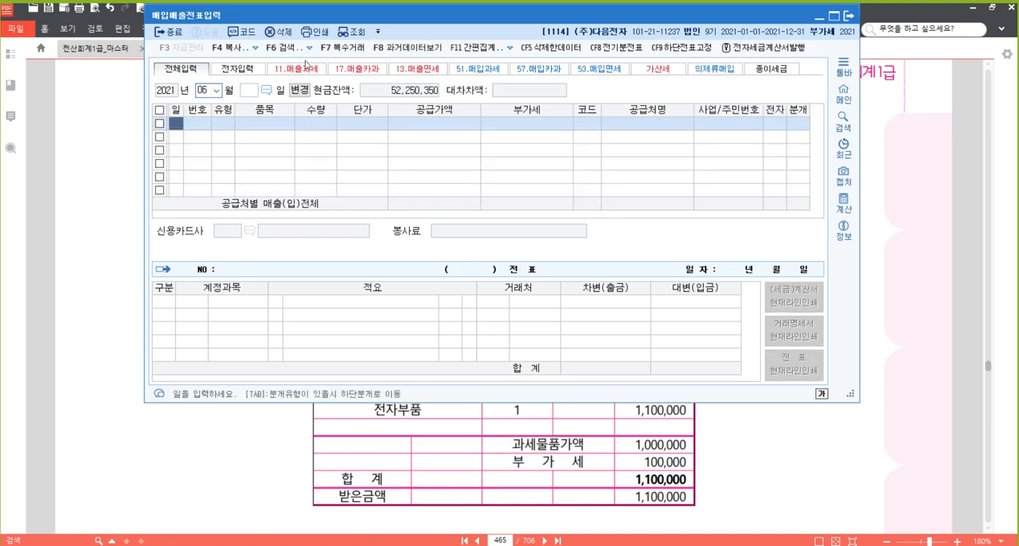
Start a new slip for day 1 with VAT type 11 (과세).
text(1)
key(Return)
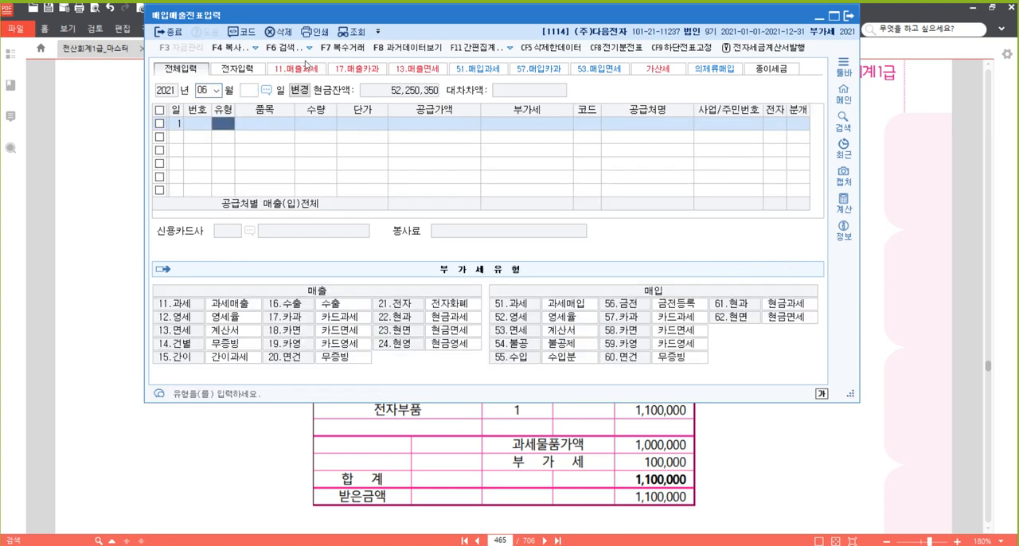
text(11)
key(Return)
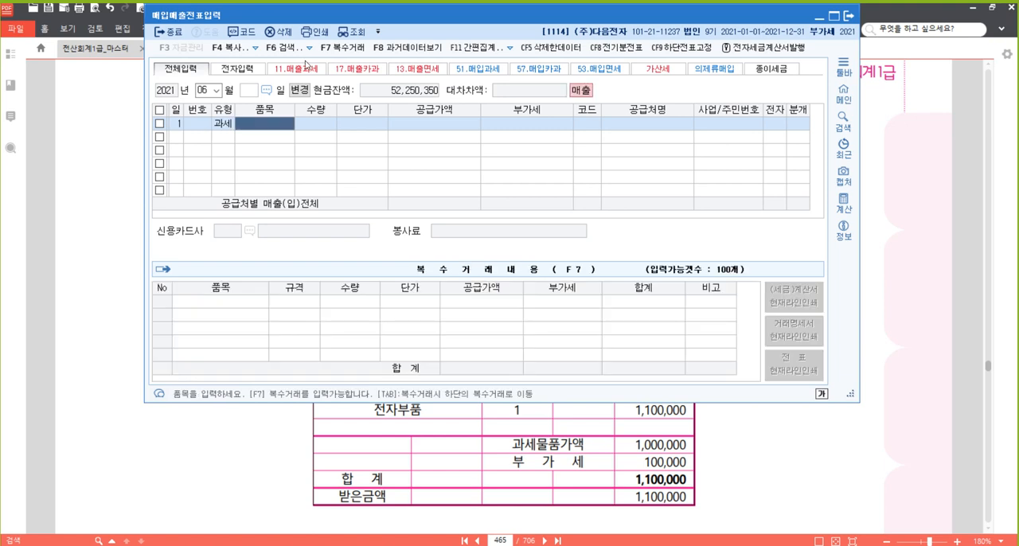
Enter 제품 as the item and 10,000,000 as the supply value, leaving quantity and unit price empty.
text(제품)
key(Return)
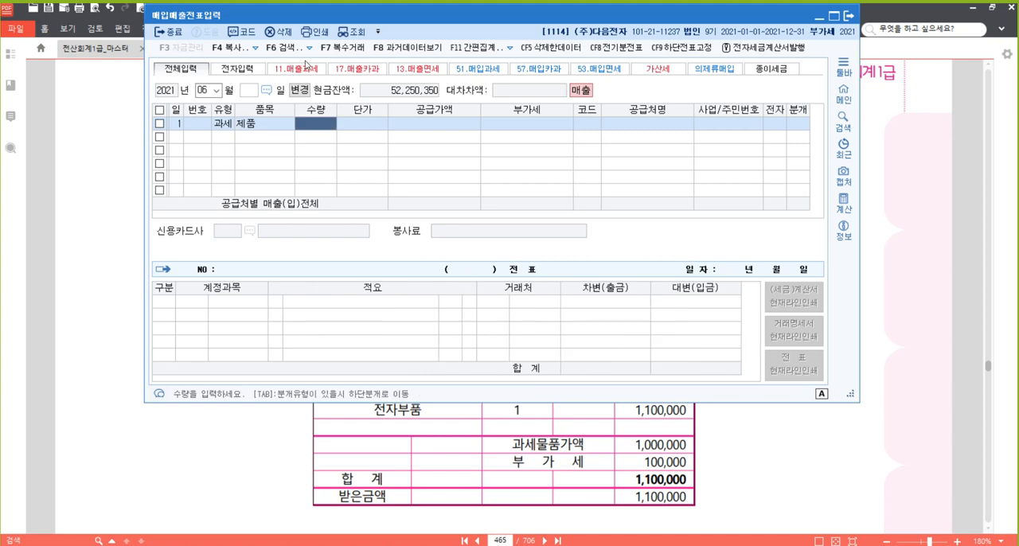
key(Return)
key(Return)
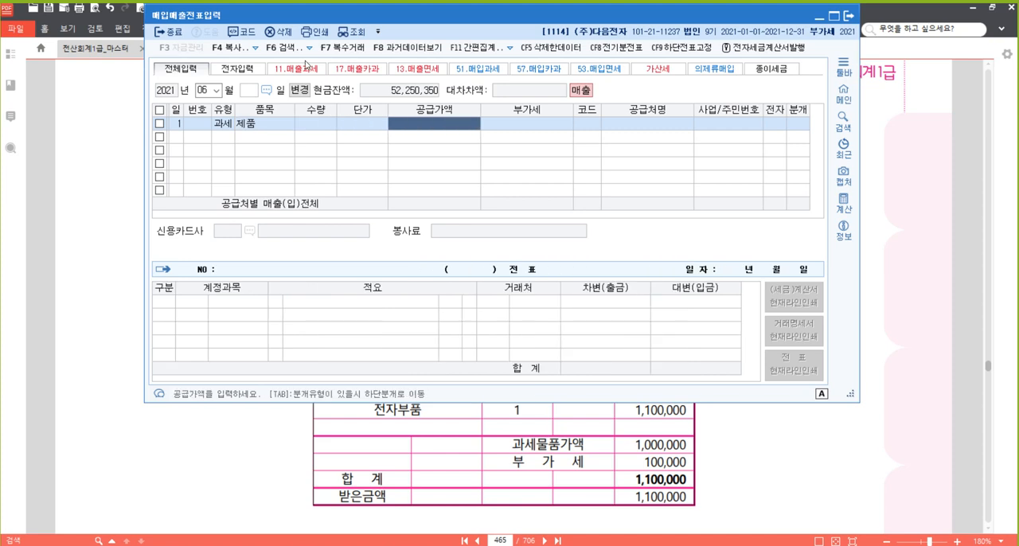
text(10000000)
key(Return)
key(Return)
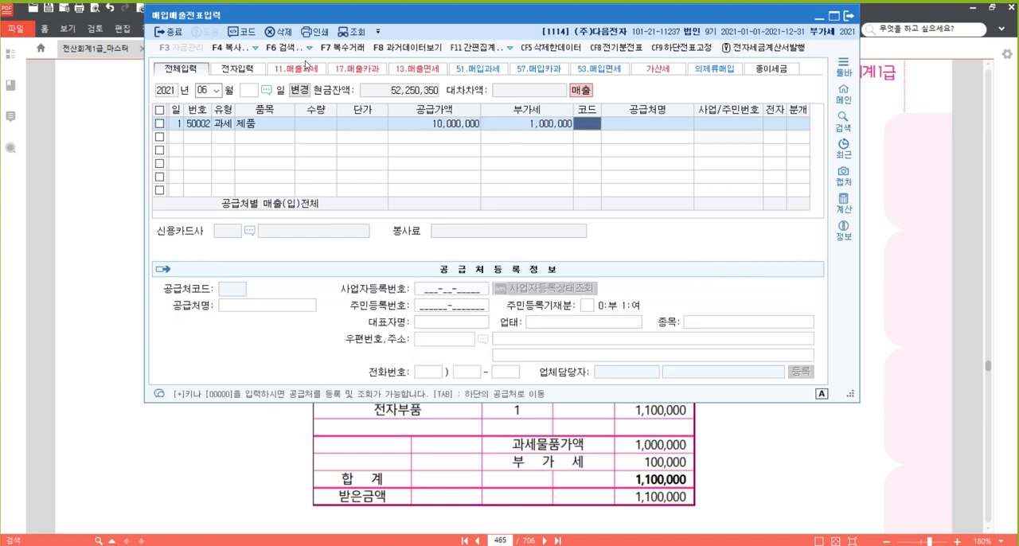
Look up 엘지 and set (주)엘지전자 as the trading partner of the June 1 slip.
text(엘지)
key(Return)
key(Return)
key(Return)
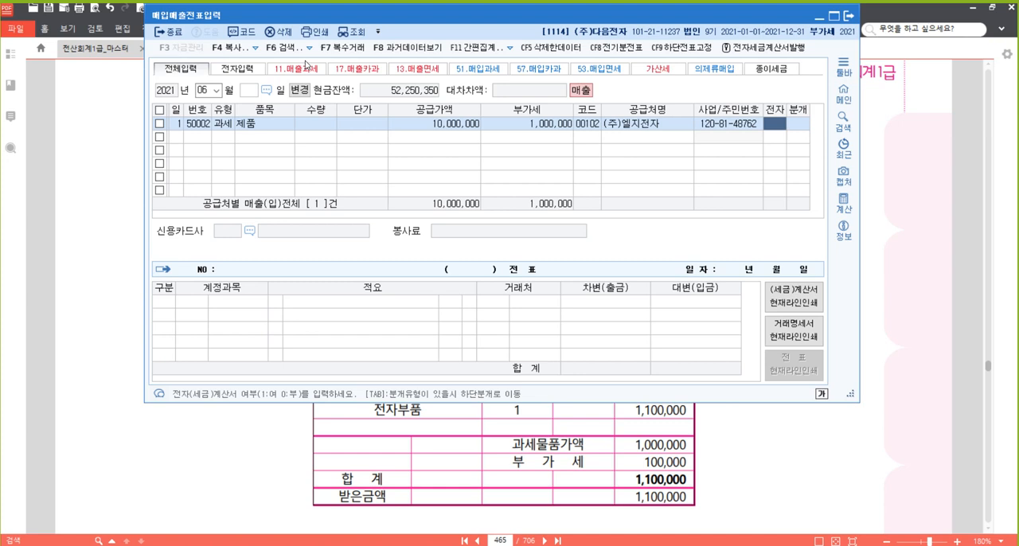
Mark the June 1 slip as an electronic invoice (여) and set its journal type to 3 (혼합).
text(1)
key(Return)
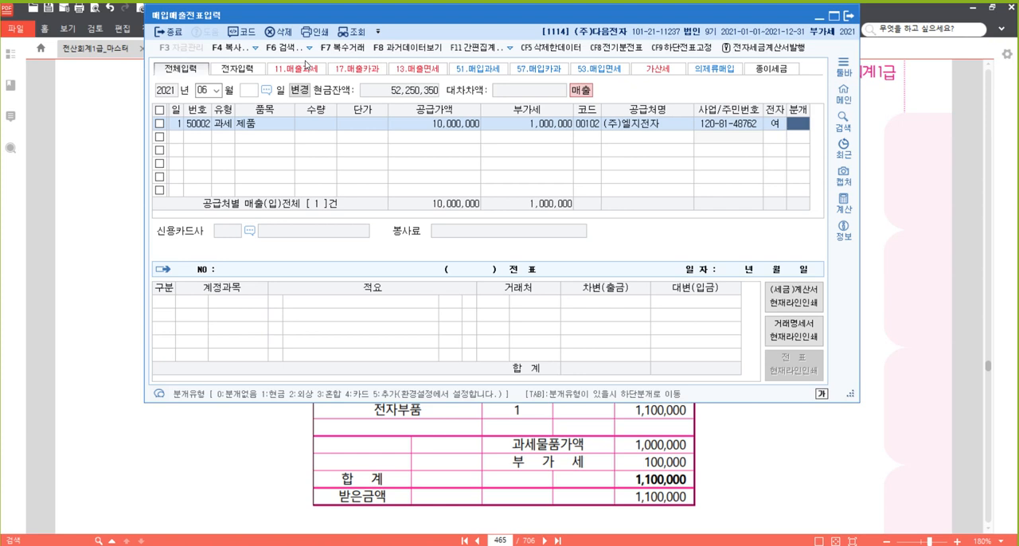
text(3)
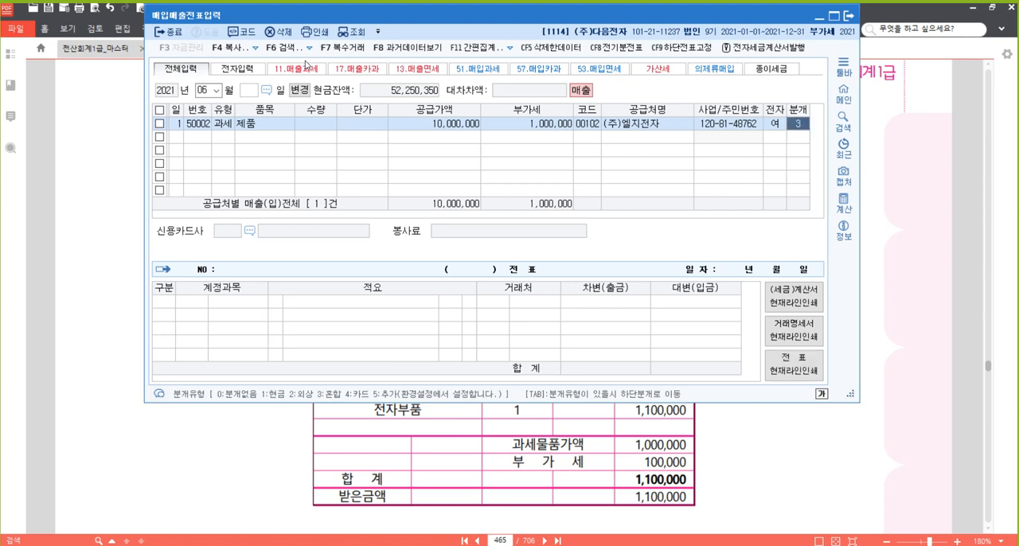
key(Return)
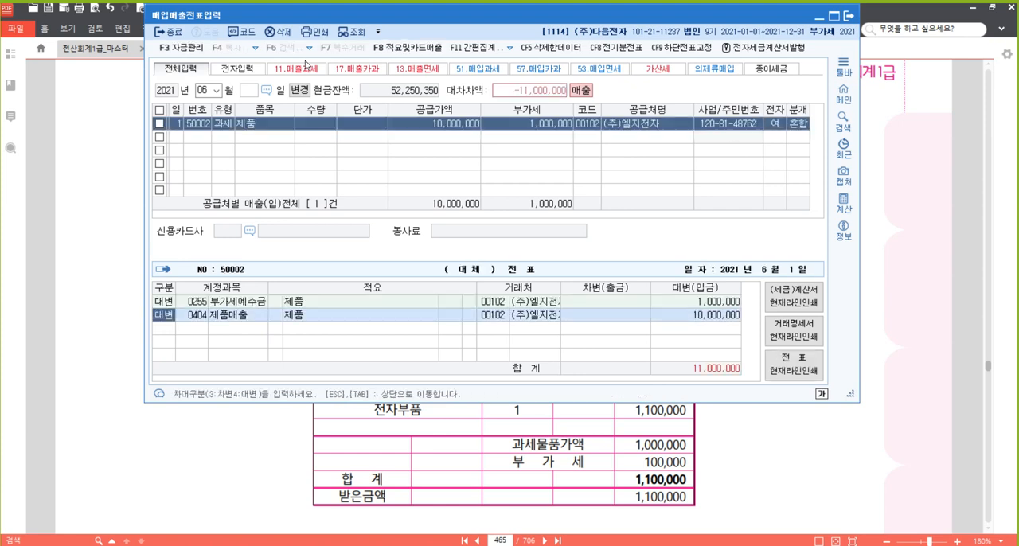
Keep the two credit lines of the June 1 slip and add a debit line on account 108 (외상매출금).
key(Return)
key(Return)
key(Return)
key(Return)
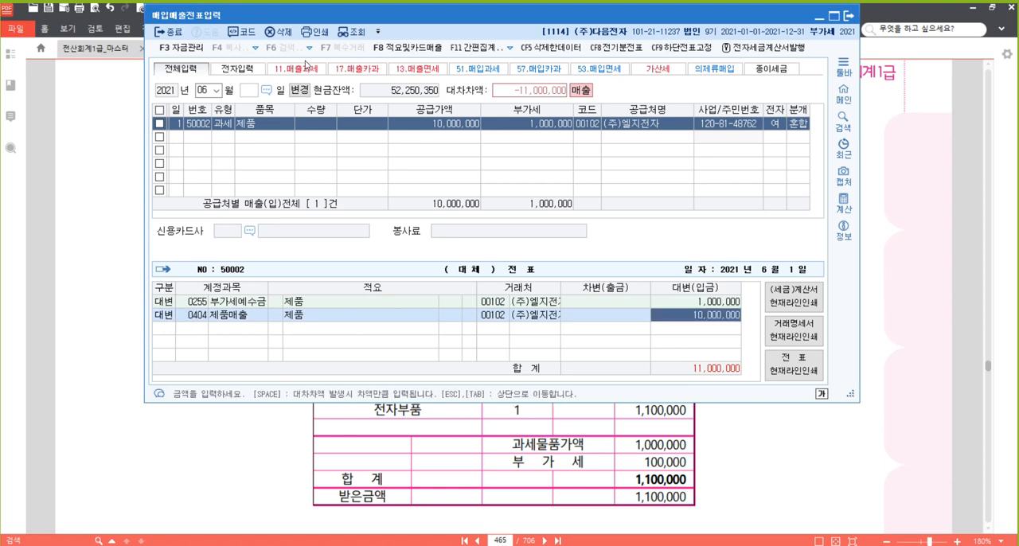
key(Return)
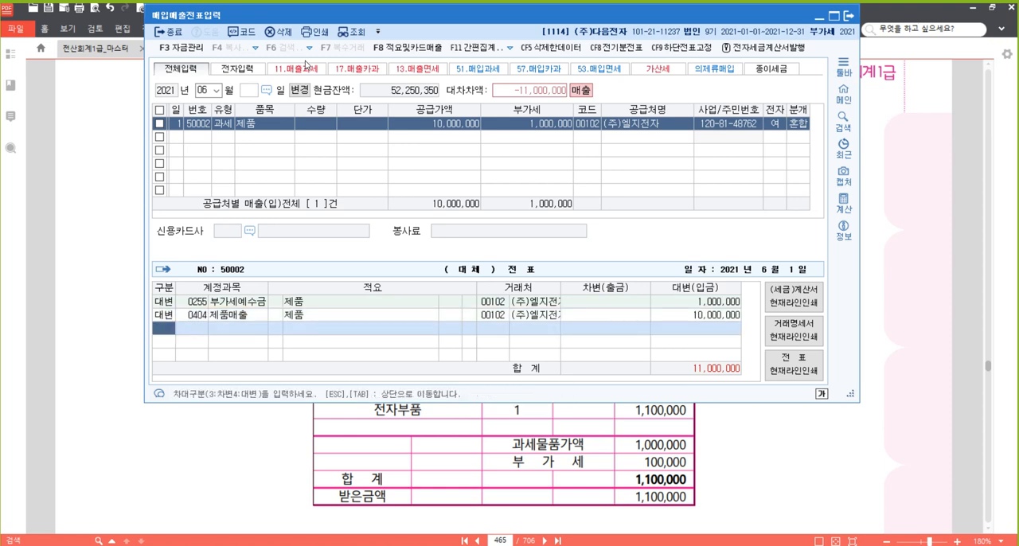
text(3)
key(Return)
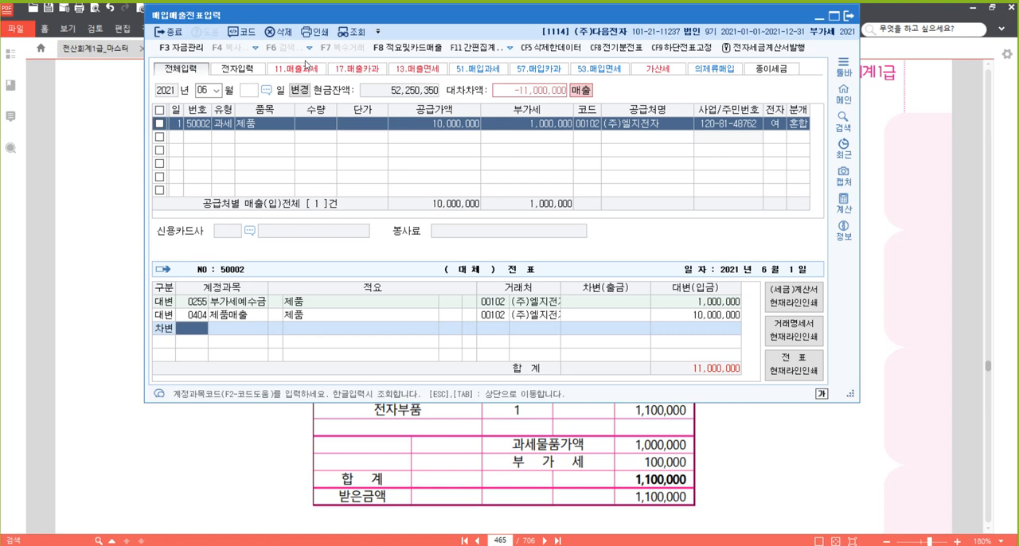
text(108)
key(Return)
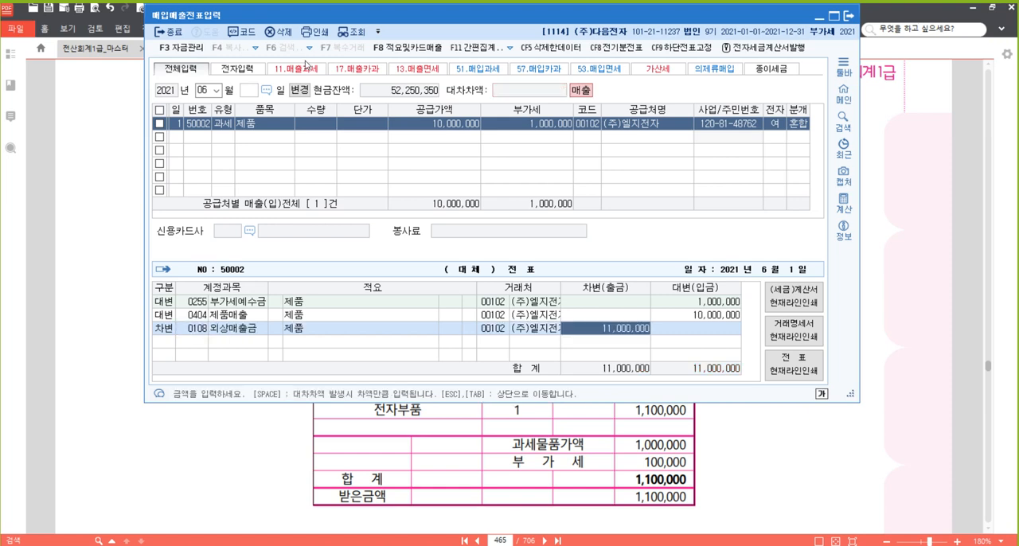
Look up 우리 and set 우리카드 as the trading partner of the 외상매출금 line, then complete the June 1 slip.
key(Return)
key(Left)
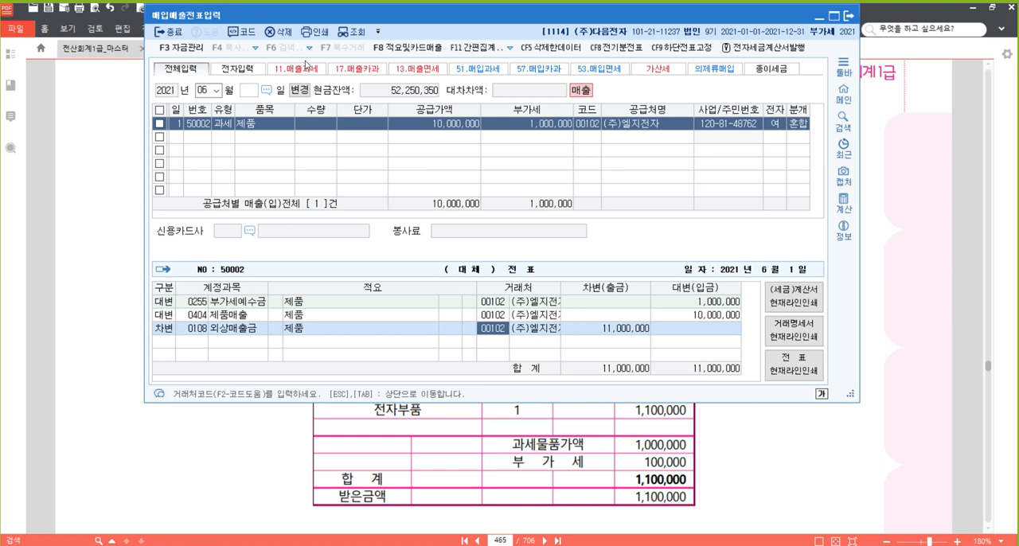
text(우리)
key(Return)
key(Down)
key(Return)
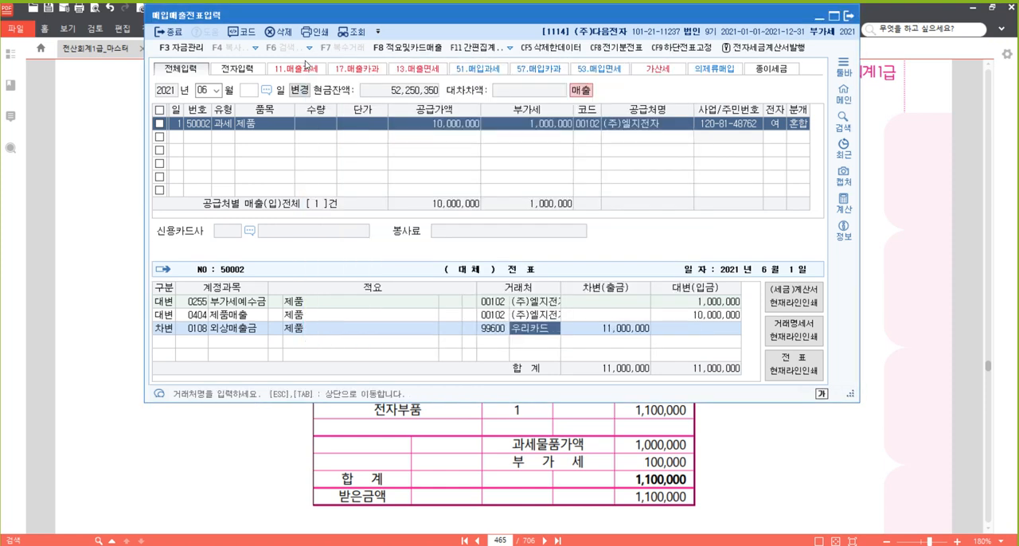
key(Return)
key(Return)
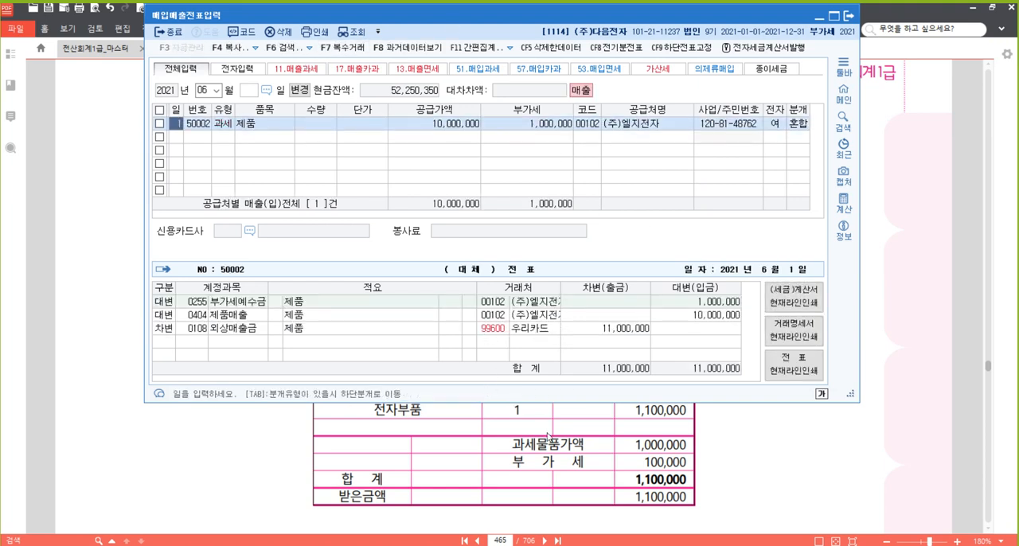
Mark the 우리카드 partner on the 외상매출금 line with a red screen-pen box and clear the drawing.
key(F9)
mouse_move(475, 320)
mouse_down()
mouse_move(580, 358)
mouse_move(566, 342)
mouse_up()
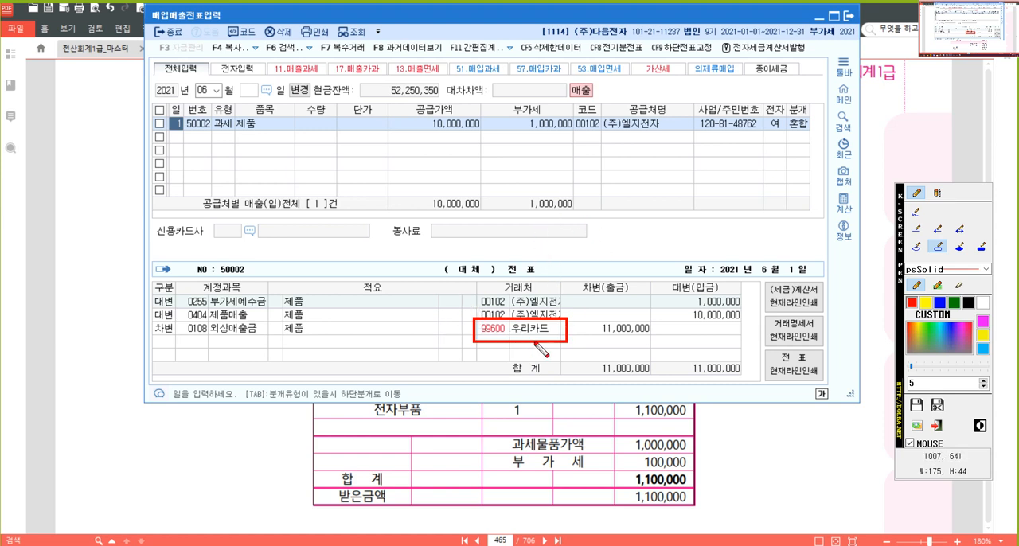
key(Escape)
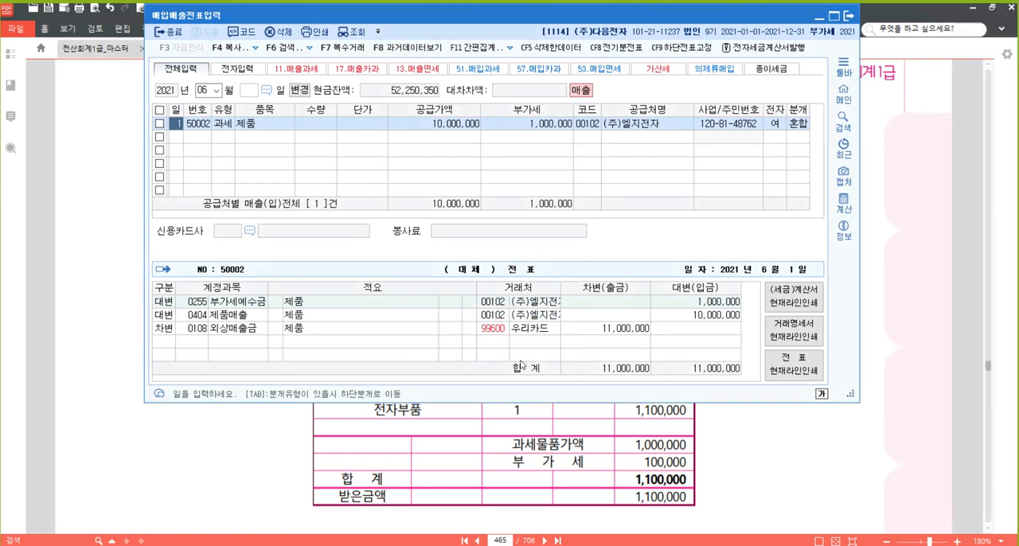
Switch to the textbook PDF and highlight 현금영수증을 교부하여 주다 in problem [25].
click(834, 454)
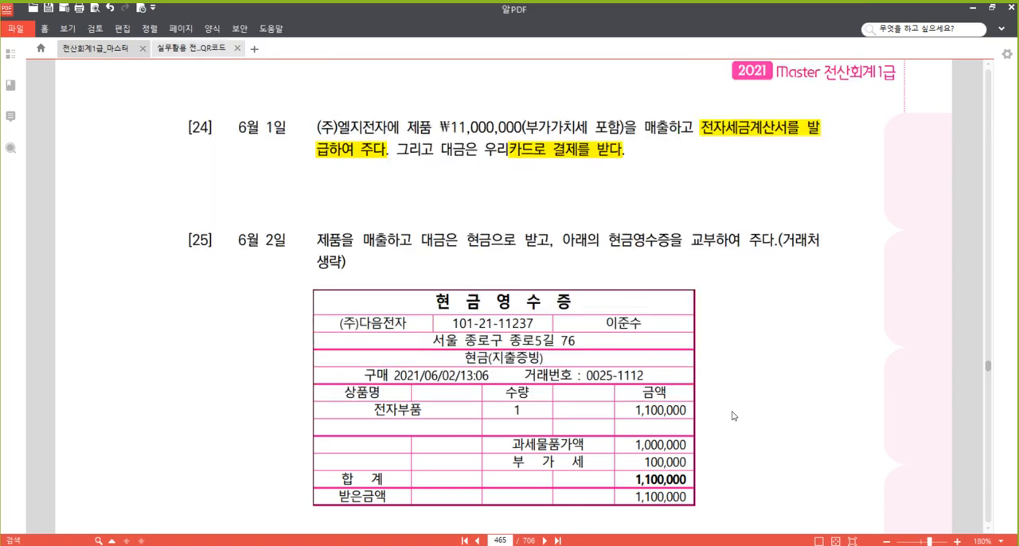
scroll(735, 414, down, 2)
scroll(735, 414, down, 2)
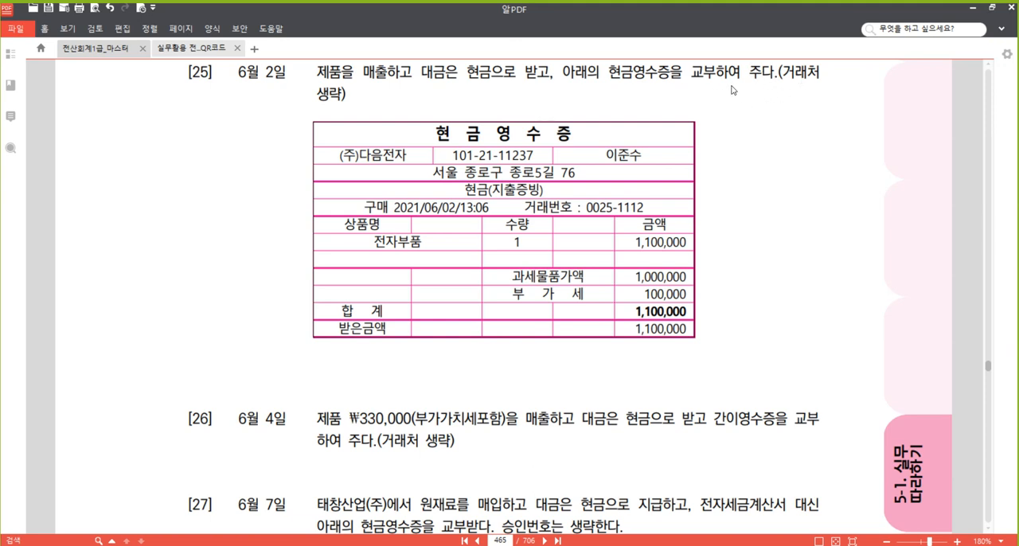
scroll(736, 104, up, 2)
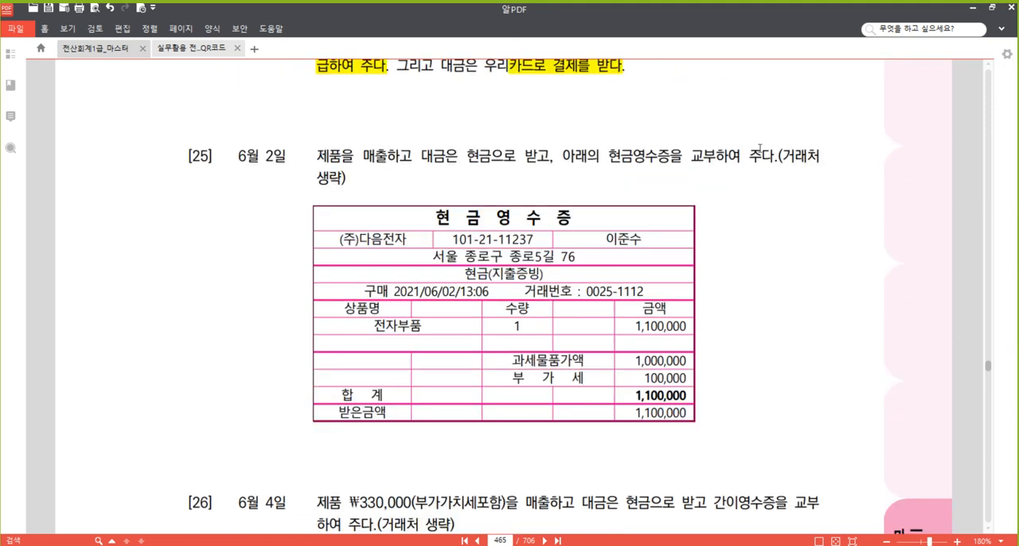
scroll(743, 176, down, 2)
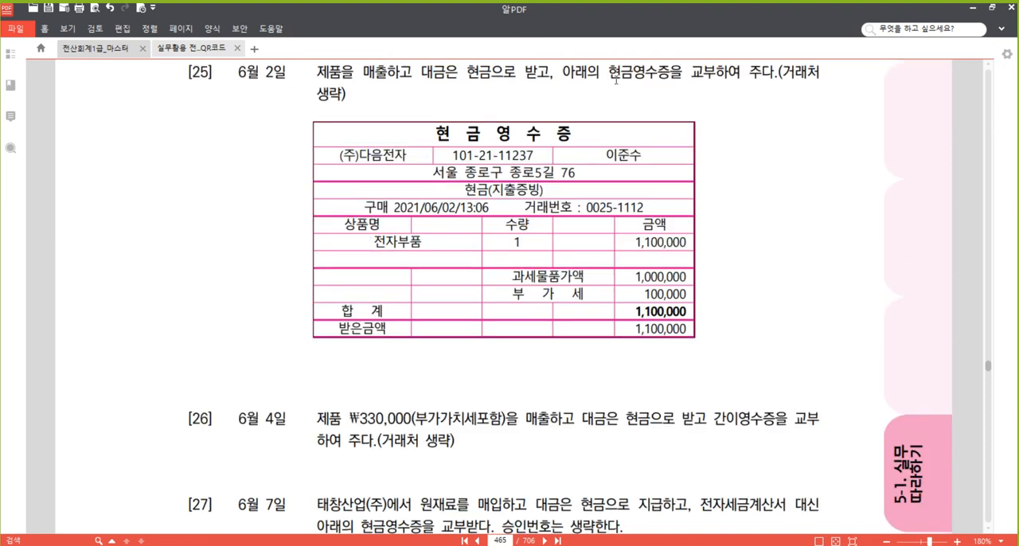
drag(609, 71, 776, 77)
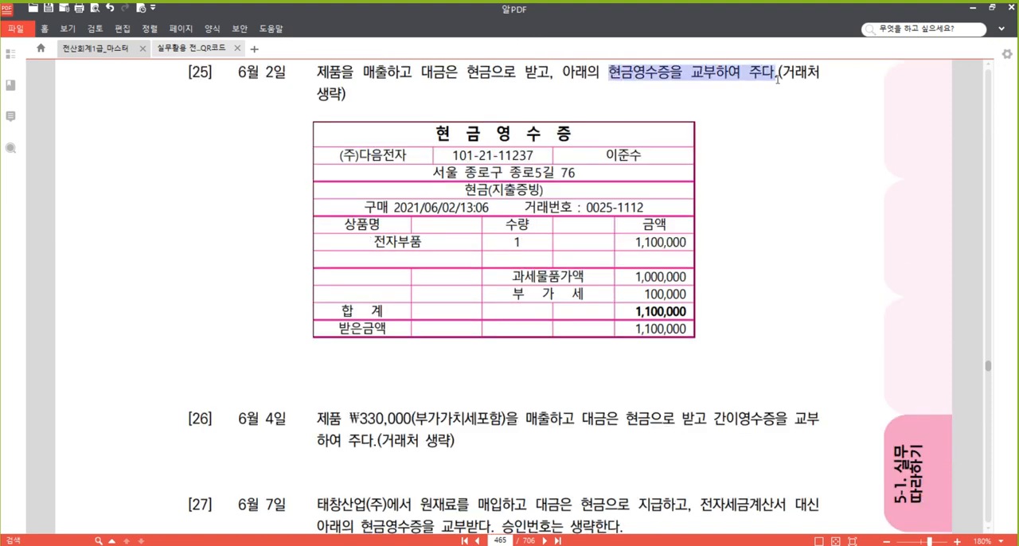
right_click(708, 72)
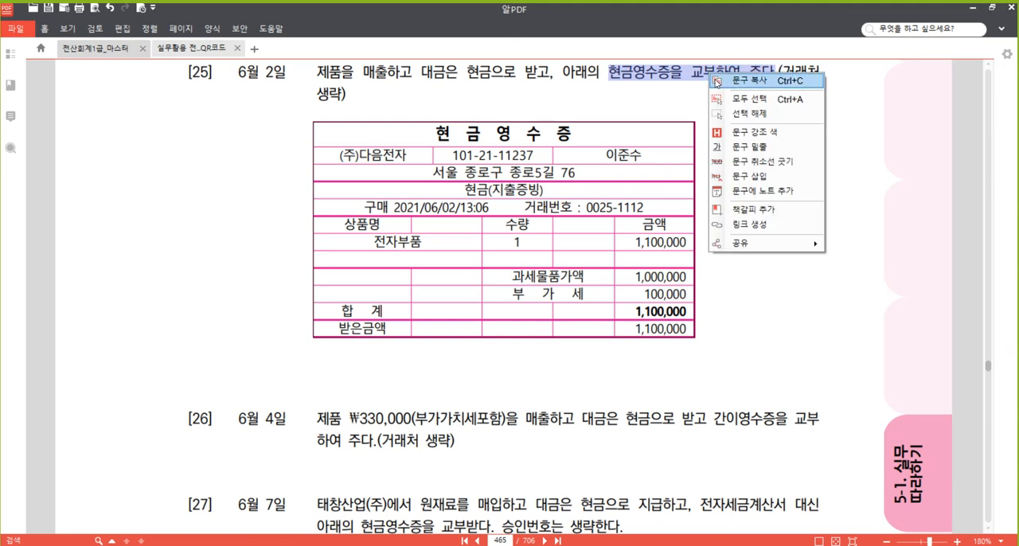
click(762, 132)
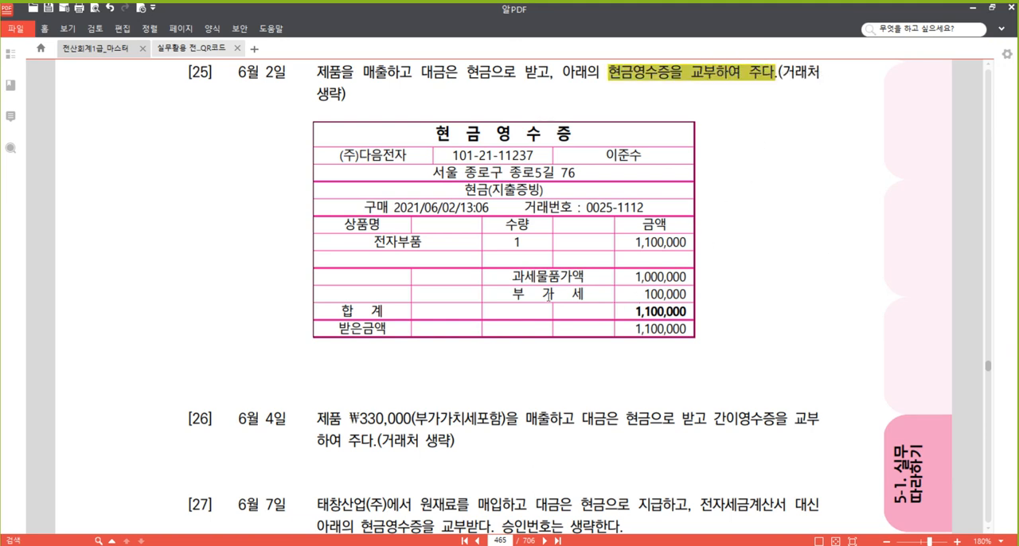
Highlight the 부가세 100,000 line on the cash receipt of problem [25].
drag(512, 294, 687, 294)
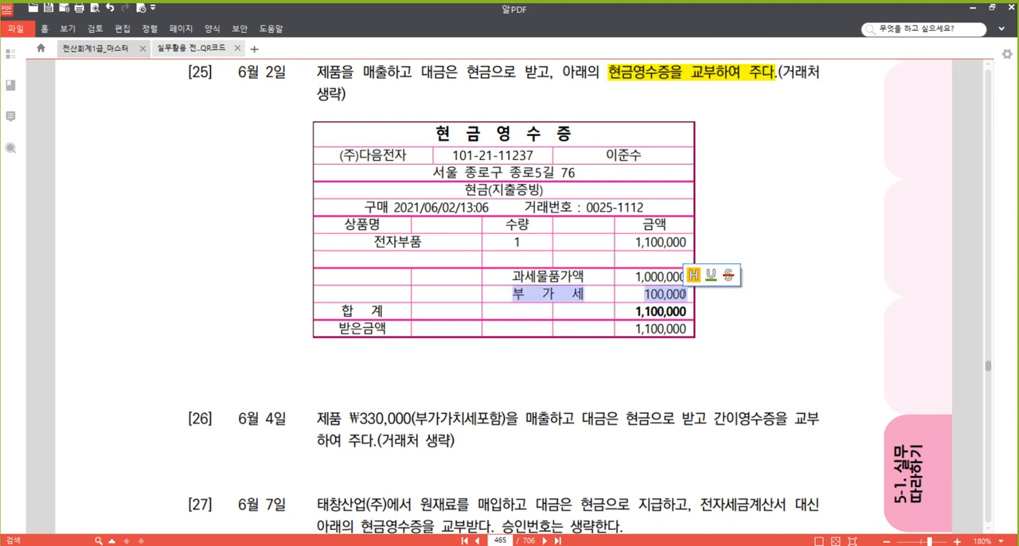
right_click(666, 293)
click(746, 356)
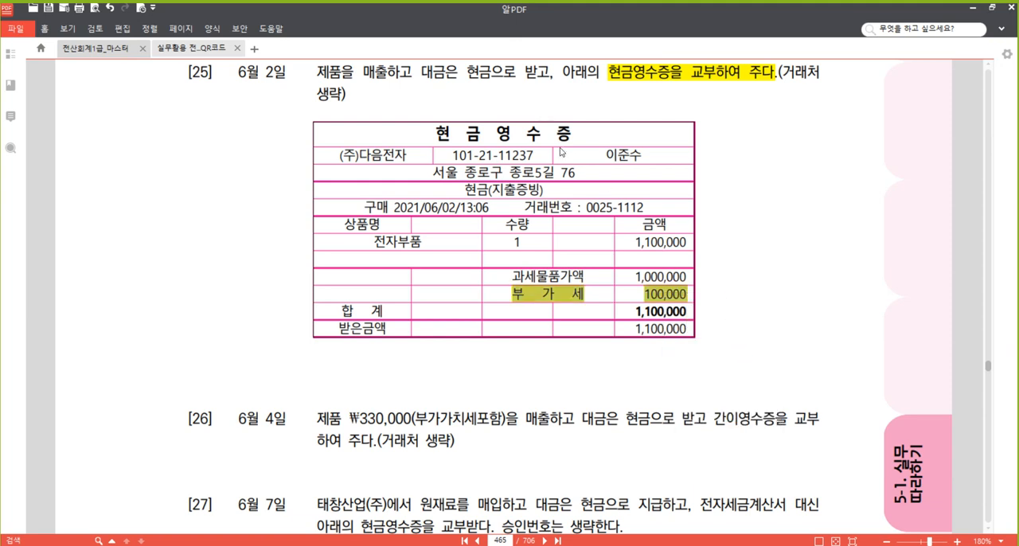
click(455, 77)
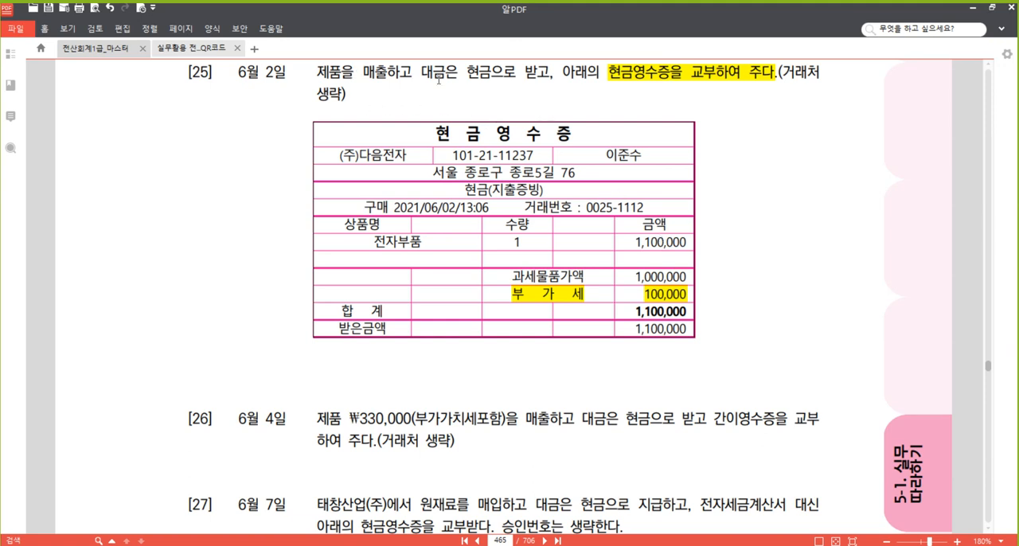
drag(468, 72, 491, 73)
click(602, 359)
Switch back to 매입매출전표입력 and start a new slip for day 2 with VAT type 22 (현과).
click(366, 545)
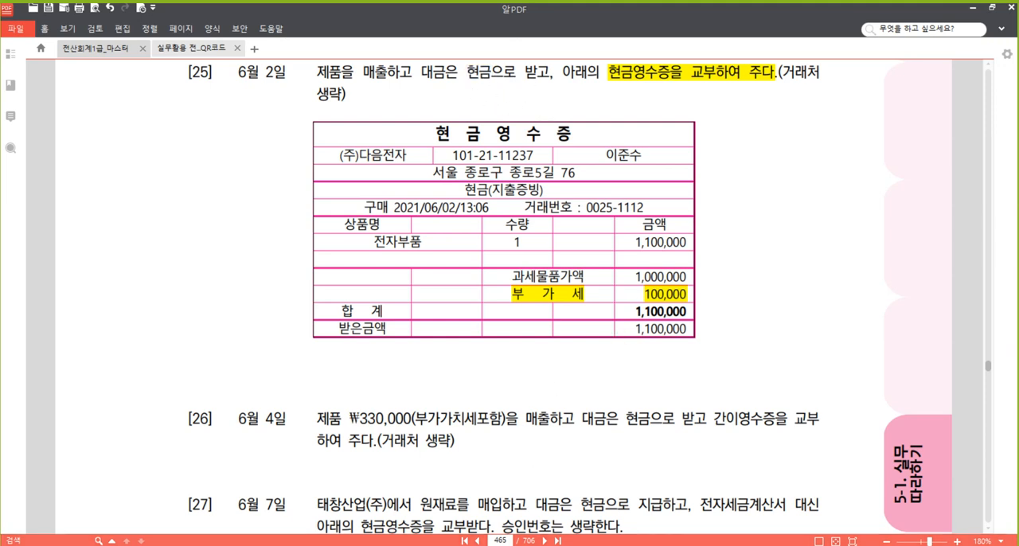
click(183, 139)
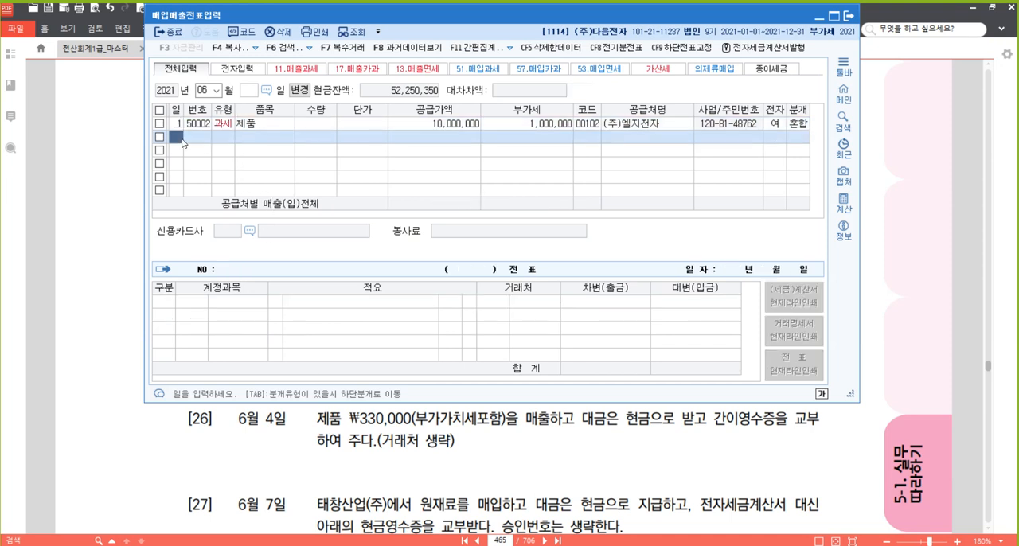
text(2)
key(Return)
text(22)
key(Return)
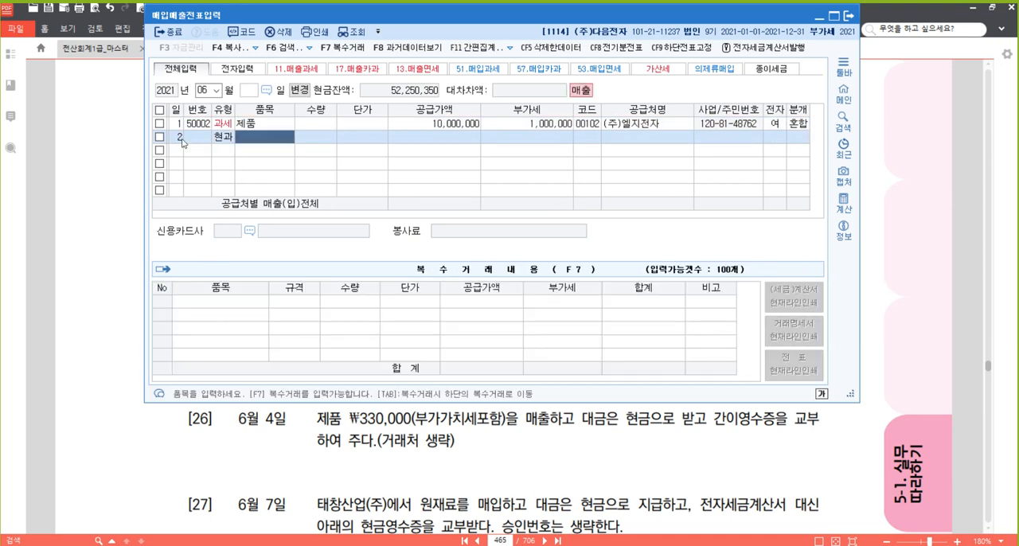
Enter 제품 as the item and the VAT-inclusive 1,100,000 as the supply value, leaving quantity, unit price and trading partner empty.
text(제품)
key(Return)
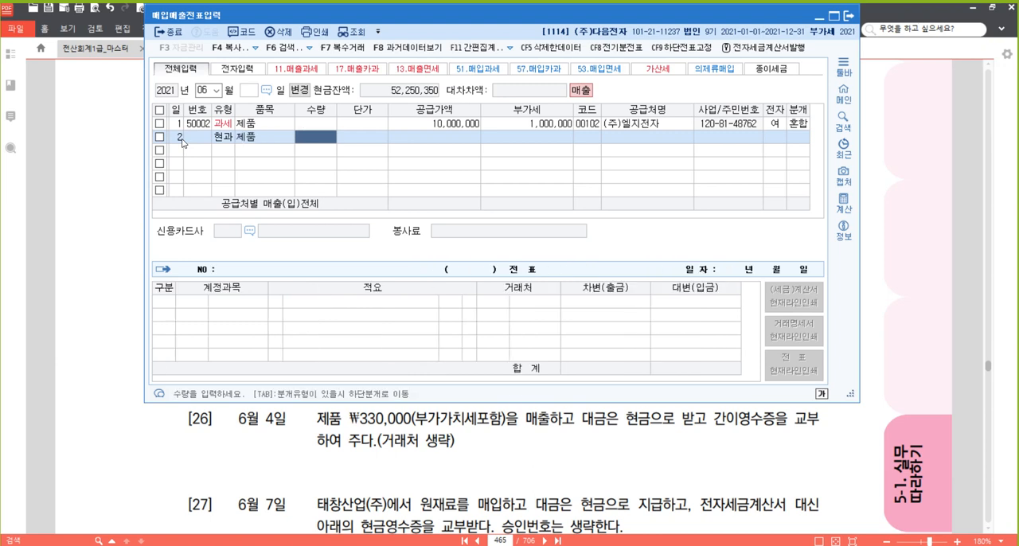
key(Return)
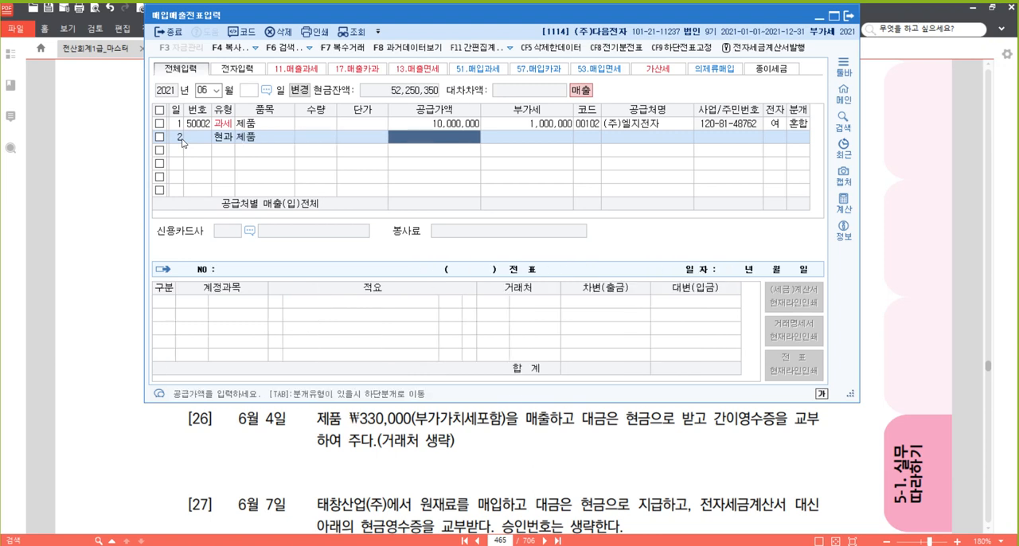
text(1100000)
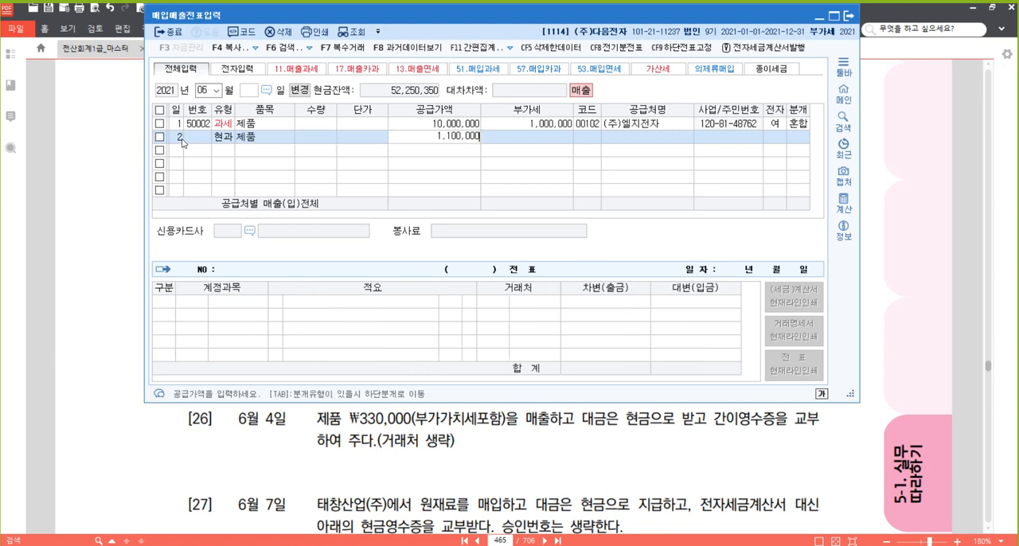
key(Return)
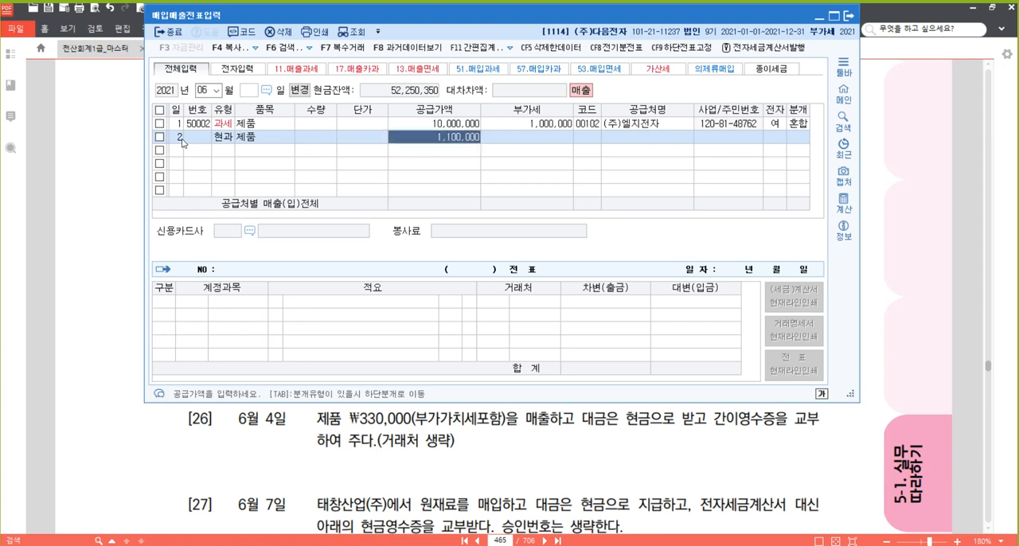
key(Return)
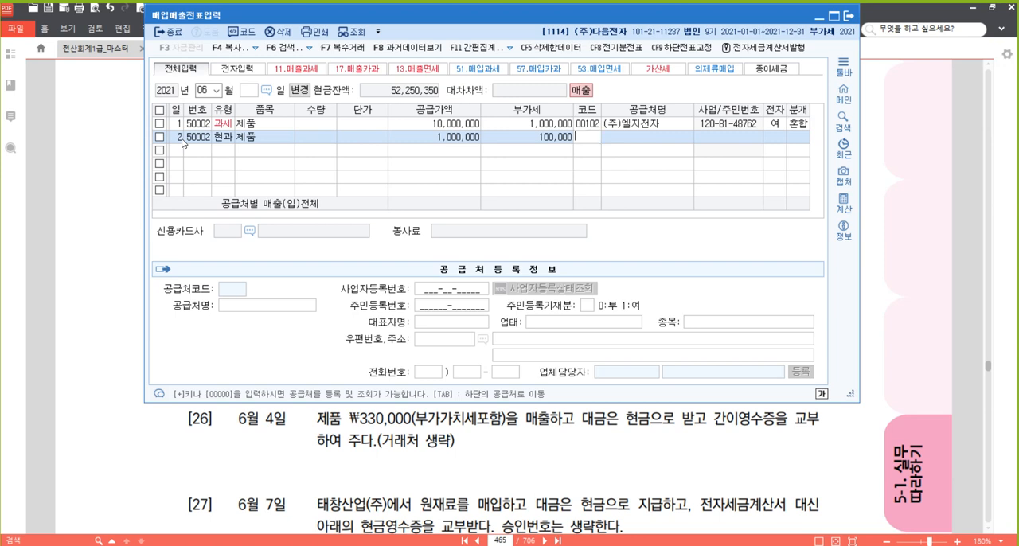
key(Return)
key(Return)
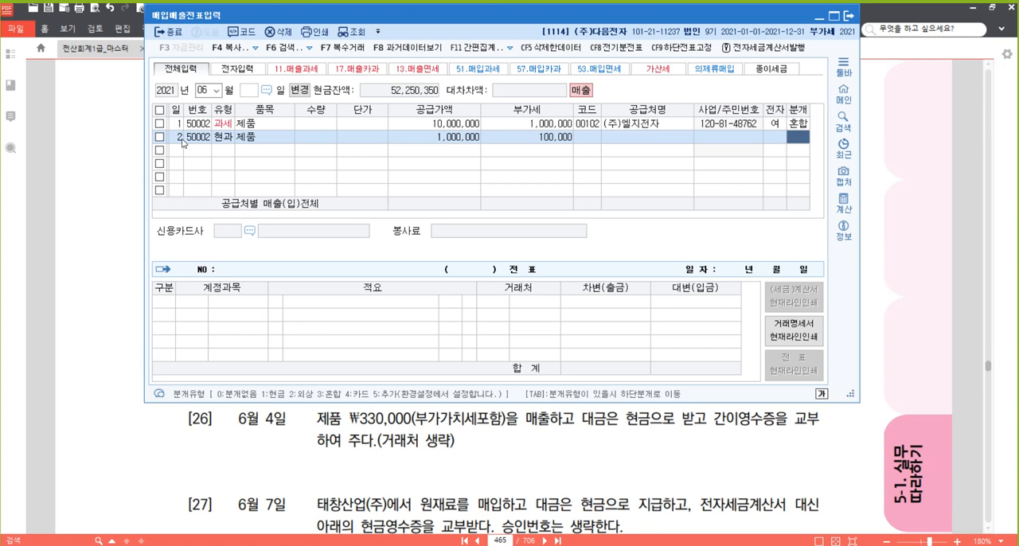
Set the June 2 slip's journal type to 3 (혼합) and complete its debit line with account 101 (현금).
text(3)
key(Return)
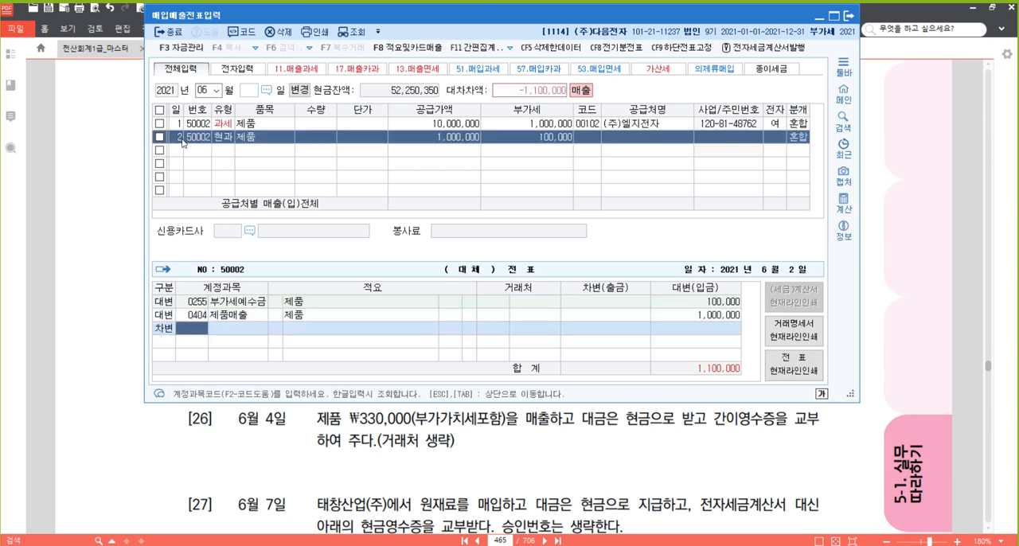
text(101)
key(Return)
key(Return)
key(Up)
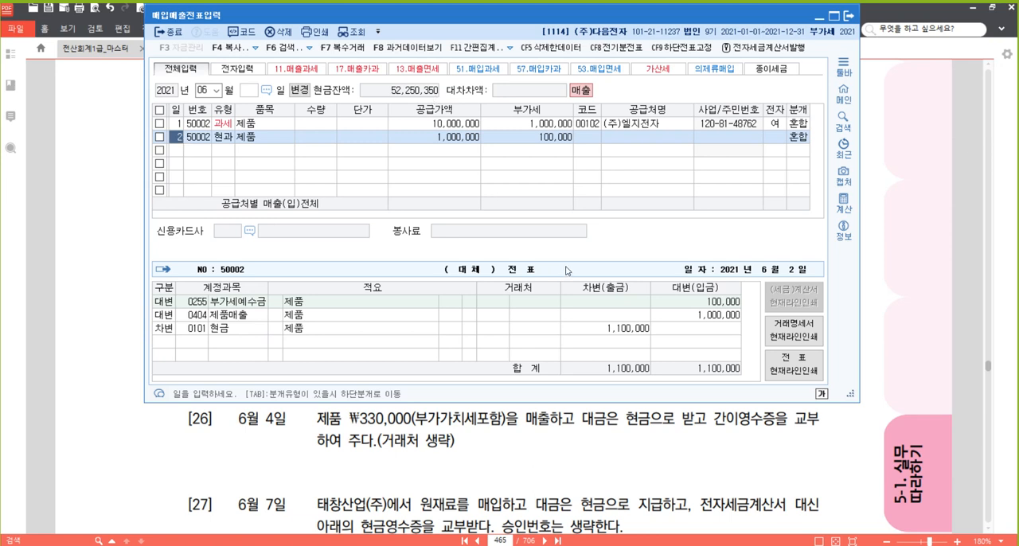
Return to the textbook PDF and highlight 간이영수증을 교부 in problem [26].
click(904, 270)
scroll(721, 306, down, 3)
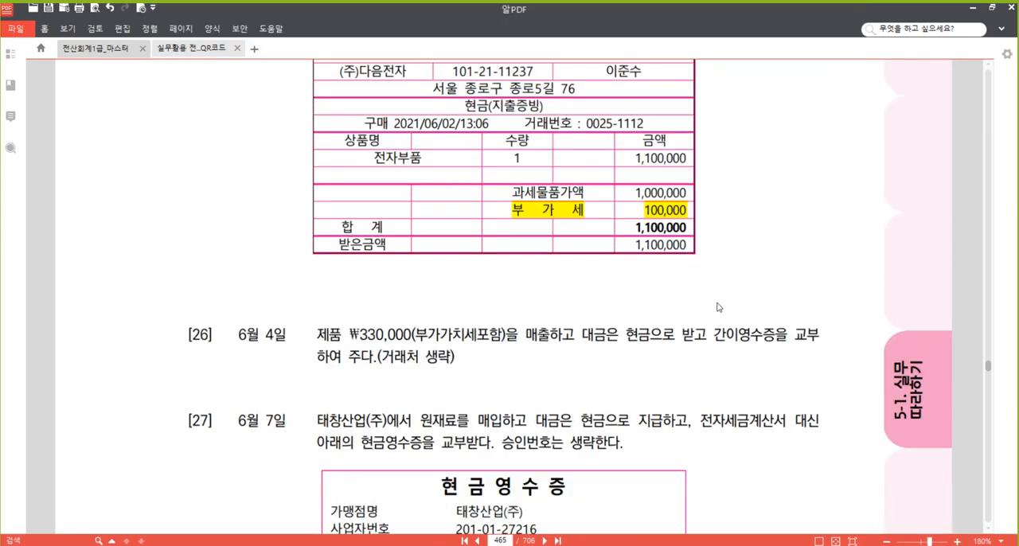
scroll(726, 305, down, 2)
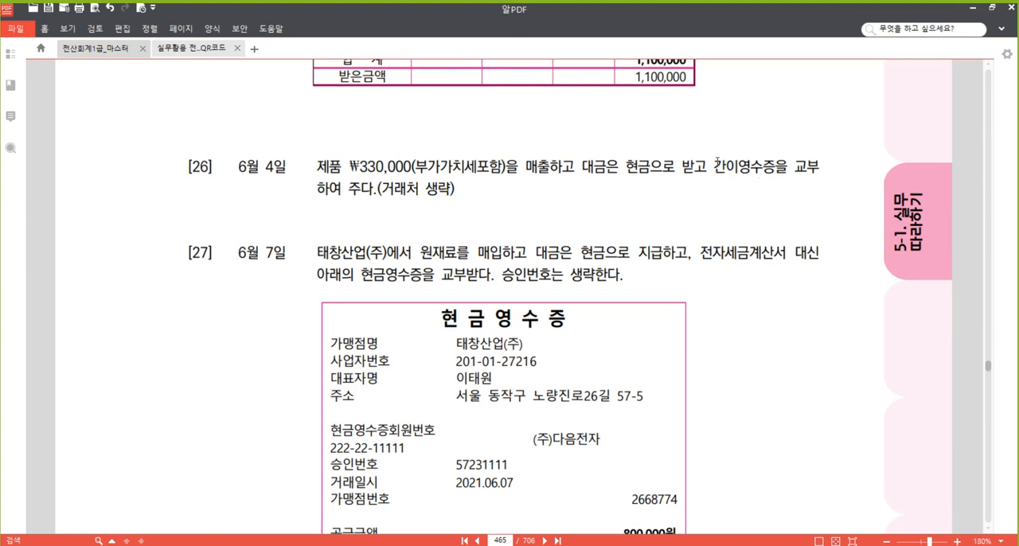
drag(714, 167, 820, 167)
right_click(798, 169)
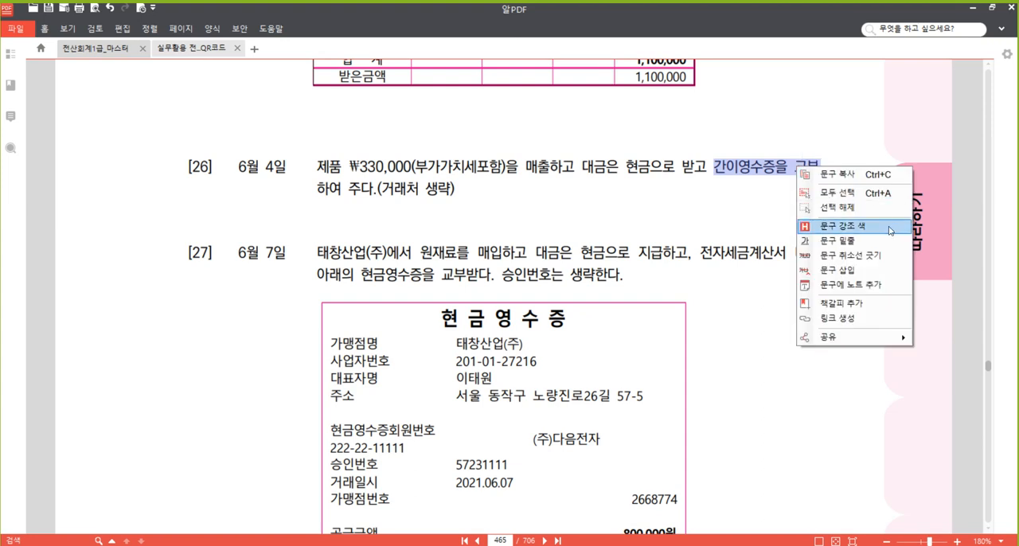
click(868, 227)
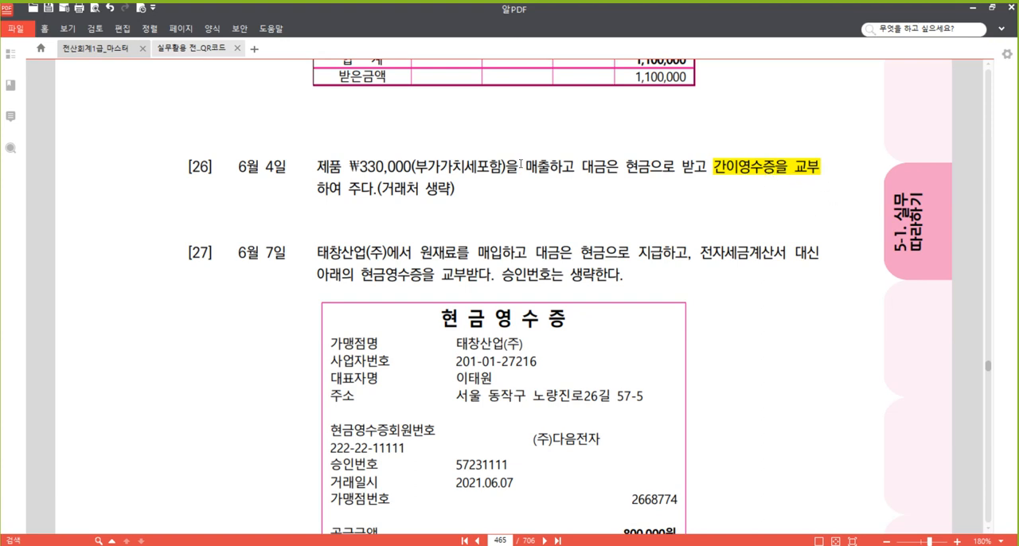
Highlight 부가가치세포함 in problem [26] of the textbook PDF.
drag(434, 168, 421, 167)
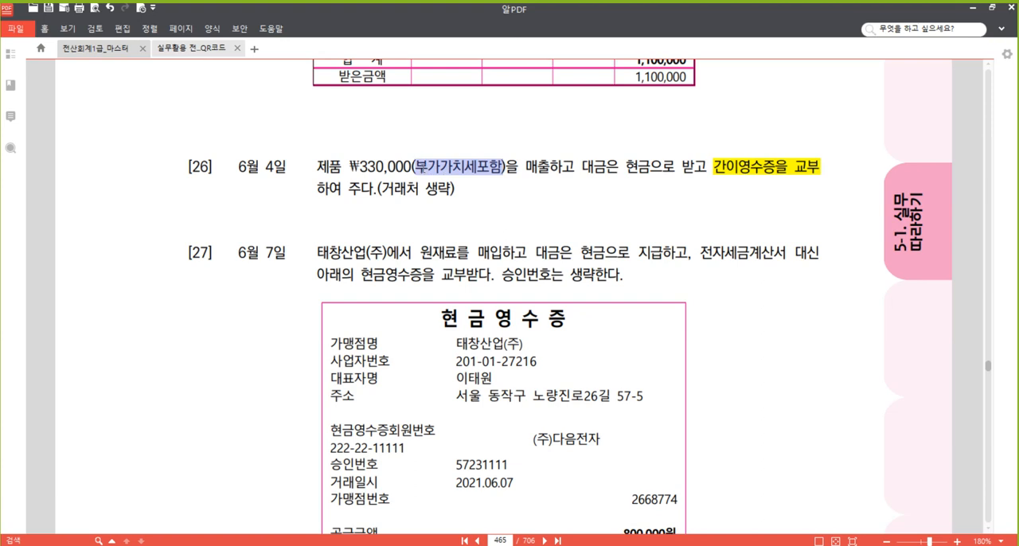
right_click(430, 166)
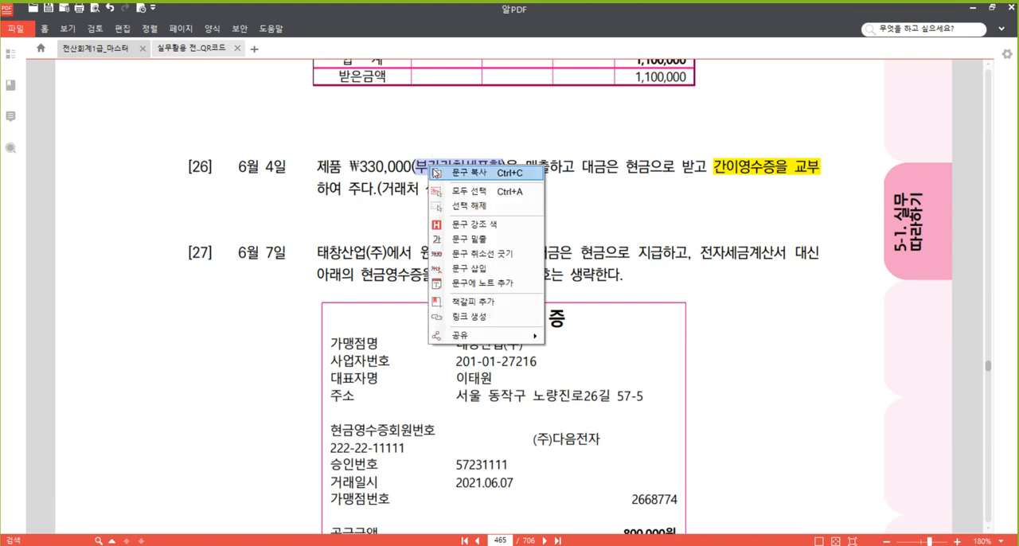
click(478, 226)
click(568, 170)
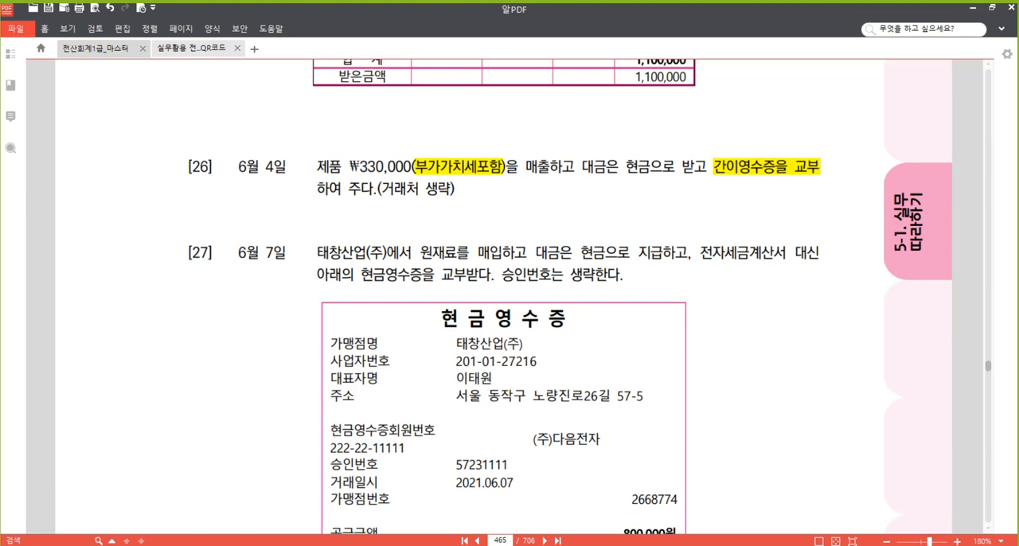
Switch to 매입매출전표입력 and start a new June slip for day 4 with VAT type 14 (건별).
click(313, 506)
click(181, 150)
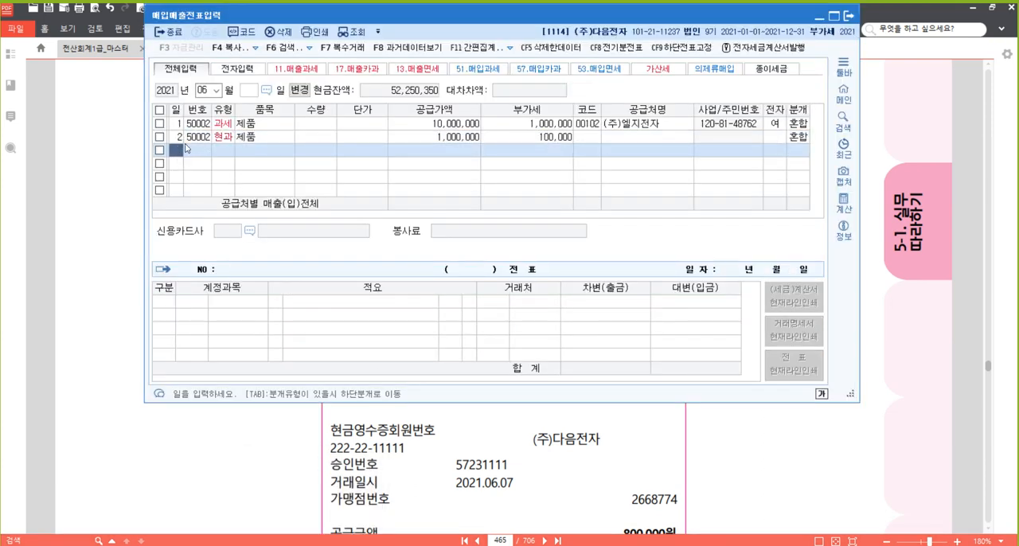
text(4)
key(Return)
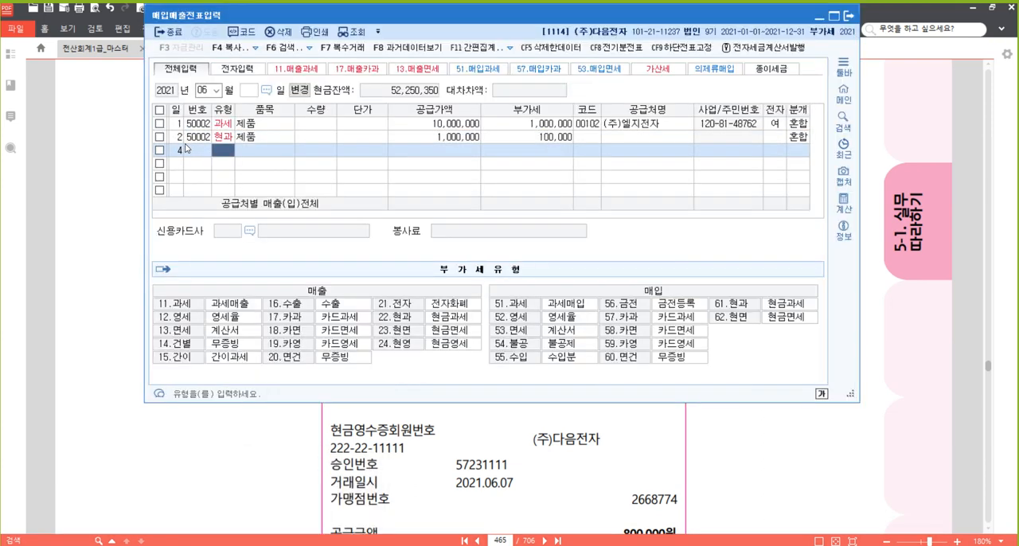
text(14)
key(Return)
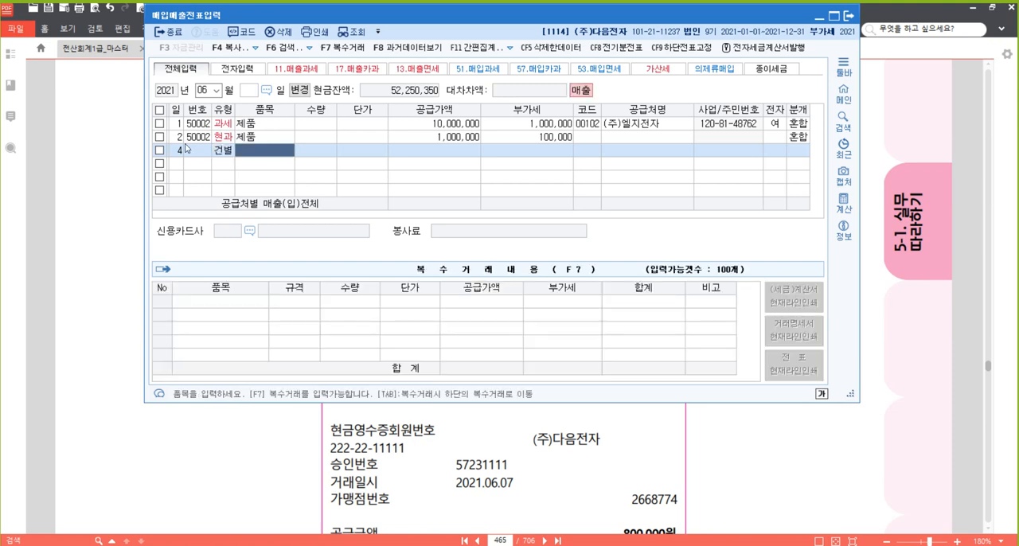
Enter 제품 as the item and the VAT-inclusive 330,000 as the supply value, leaving quantity, unit price and trading partner empty.
text(제품)
key(Return)
key(Return)
key(Return)
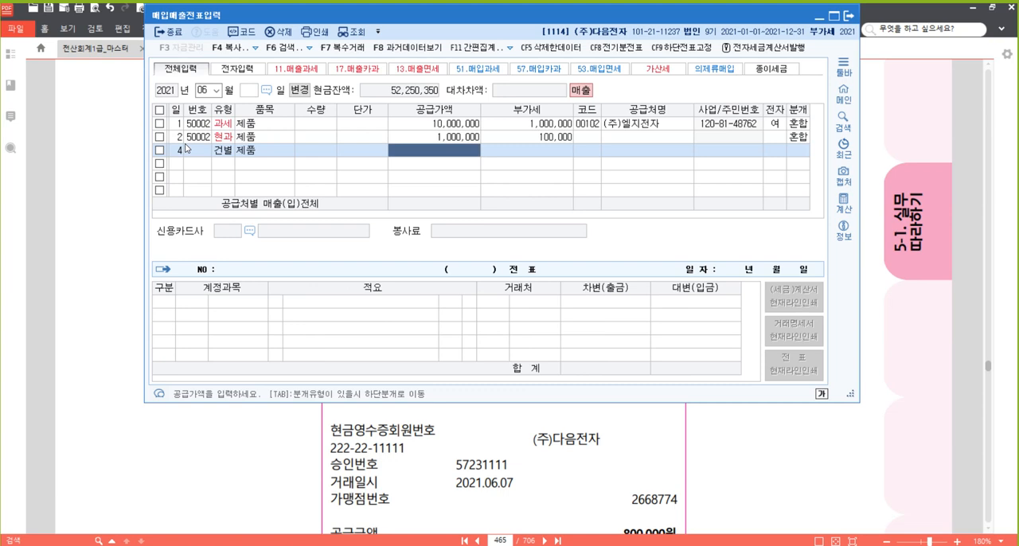
text(3300000)
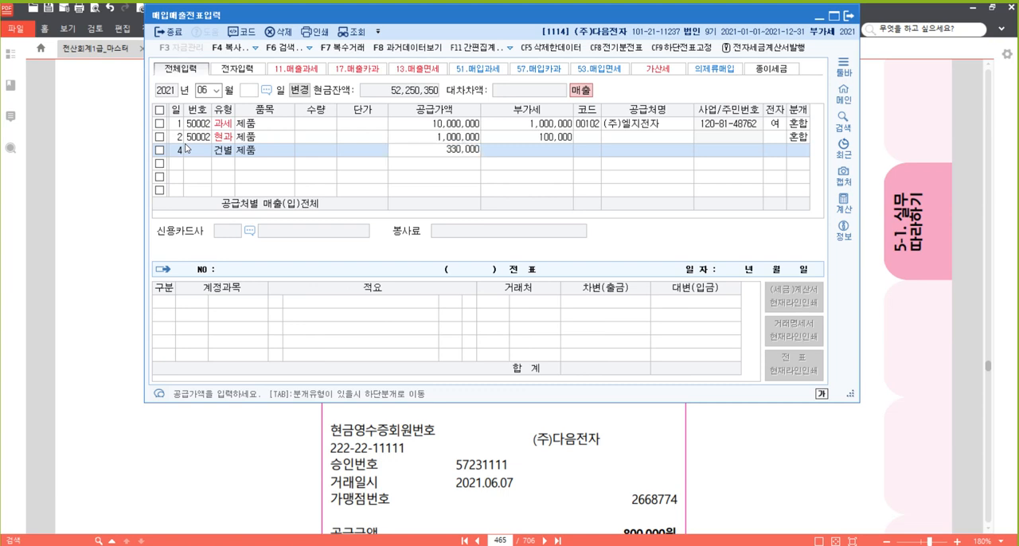
key(Return)
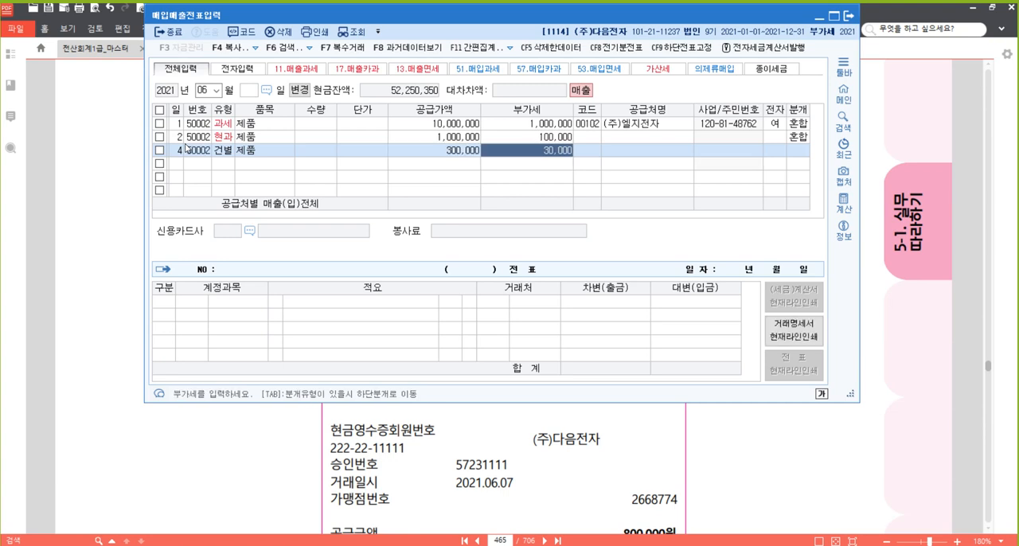
key(Return)
key(Return)
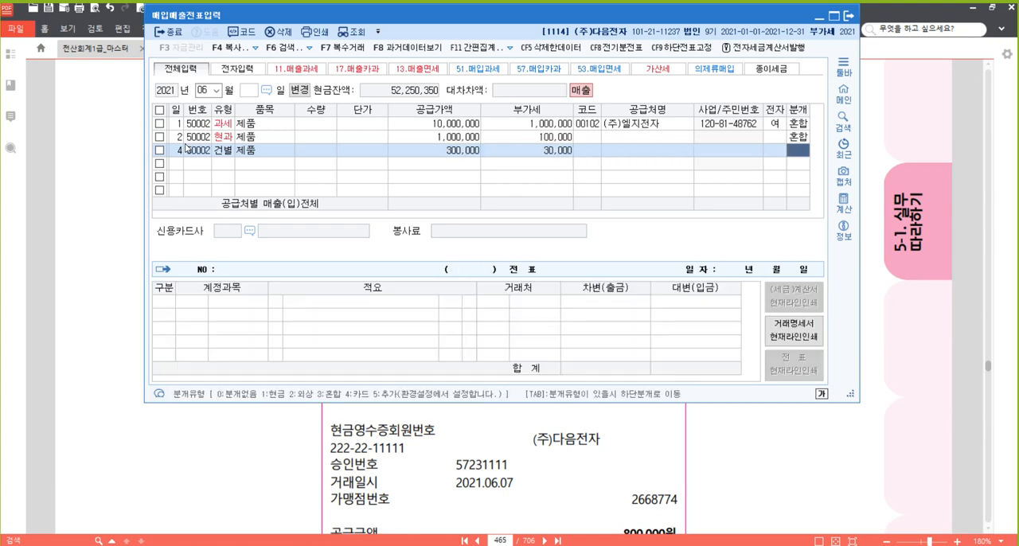
Set the June 4 slip's journal type to 1 (현금), save it and reselect the row to review its journal lines.
text(1)
key(Return)
key(Return)
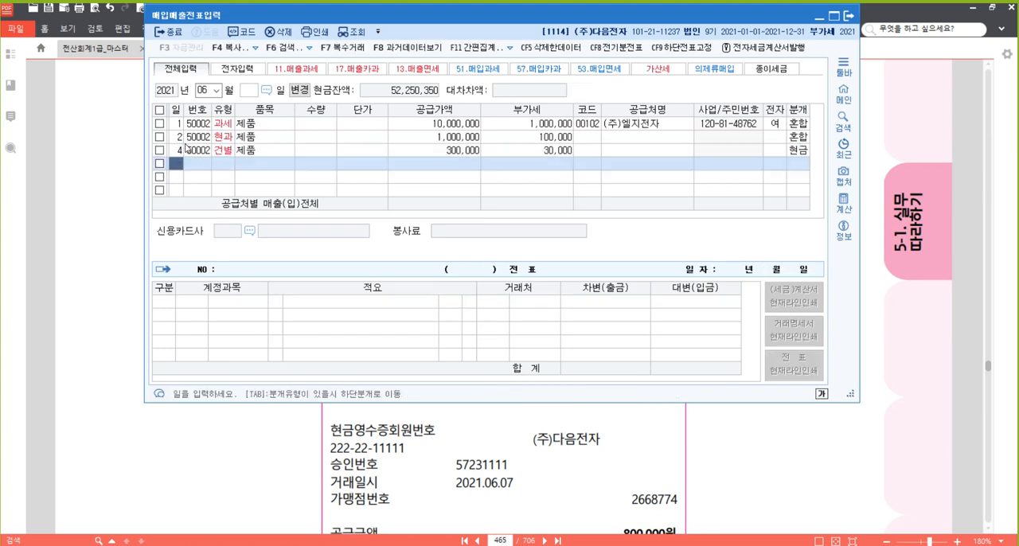
key(Up)
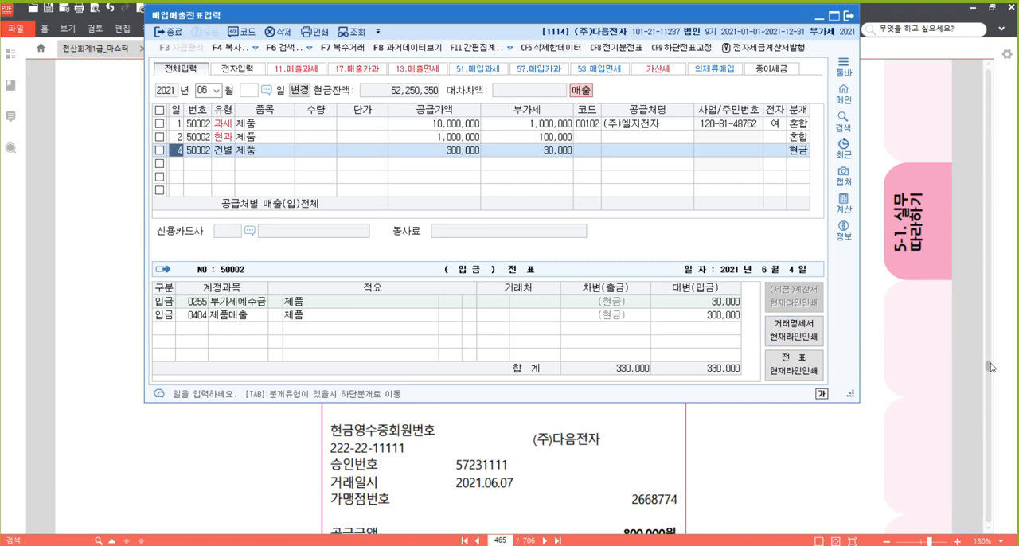
Return to the textbook PDF and highlight 현금영수증을 교부받다 in problem [27].
click(899, 412)
scroll(762, 333, down, 4)
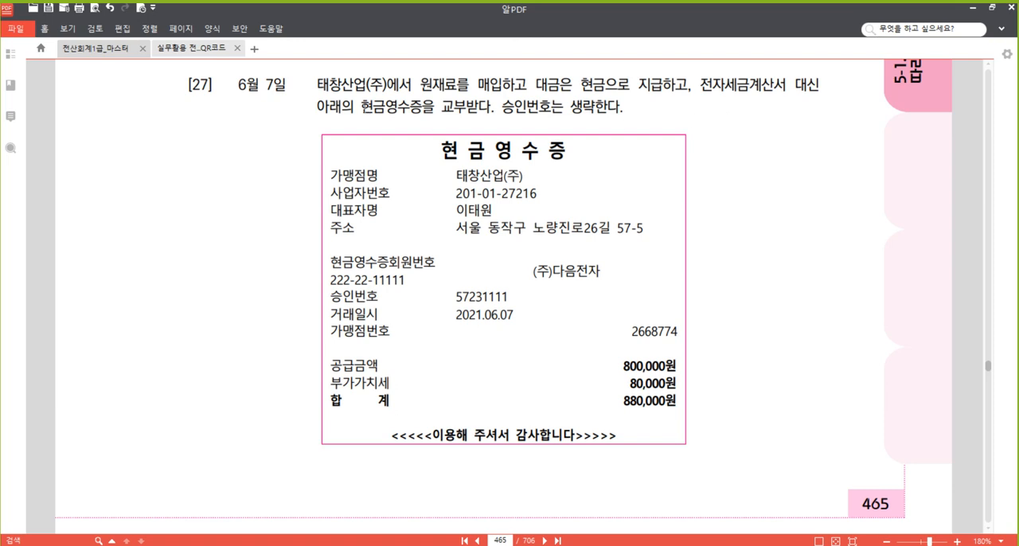
drag(361, 106, 491, 106)
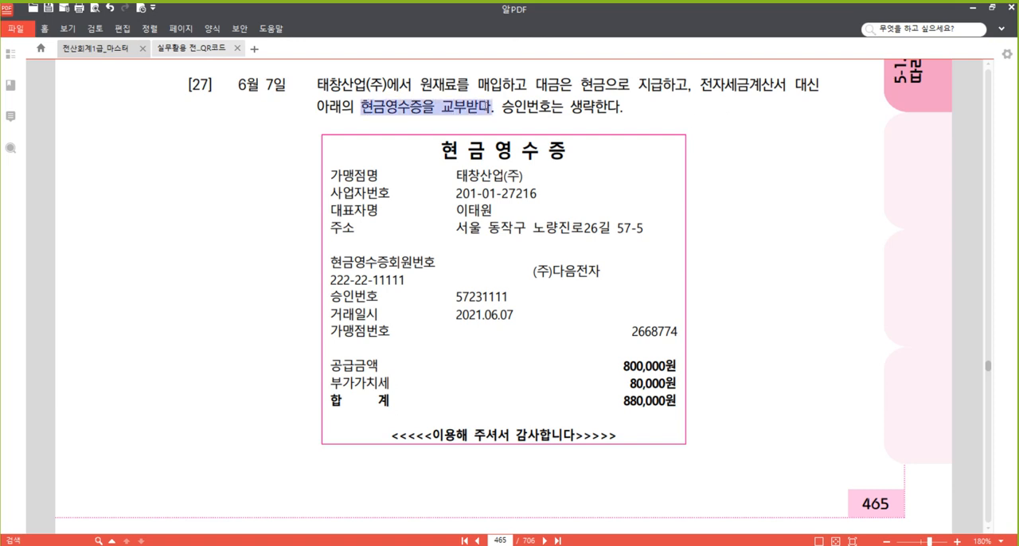
right_click(456, 116)
click(487, 177)
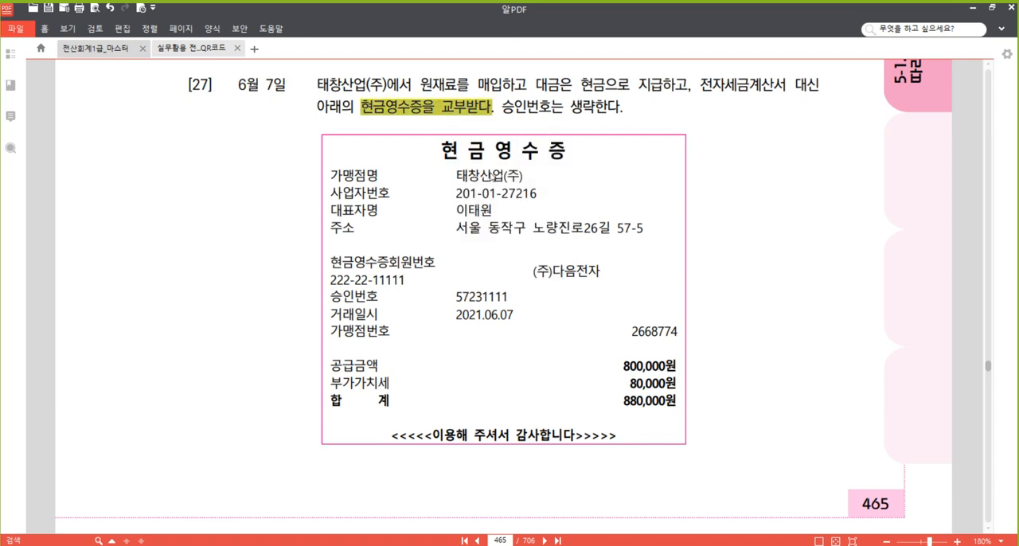
click(480, 86)
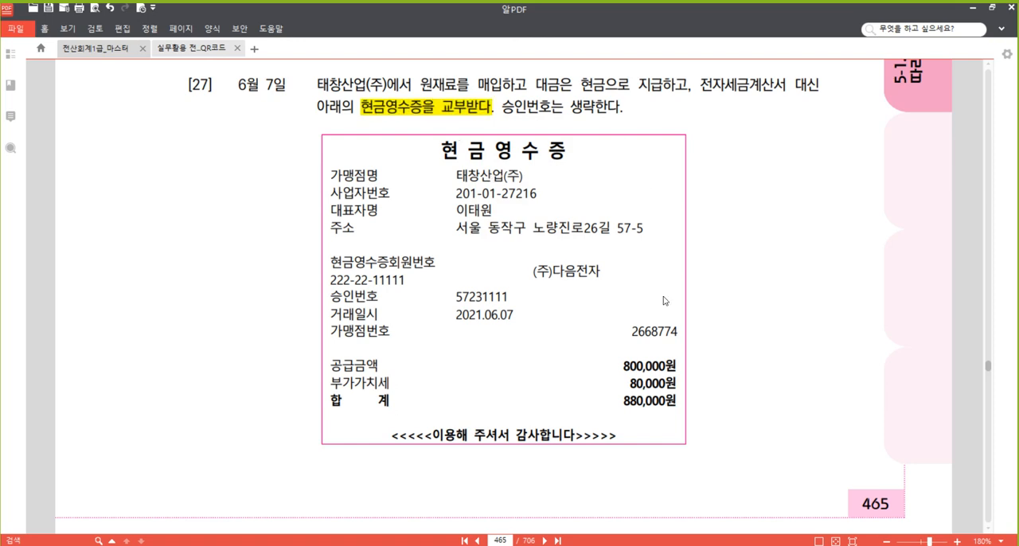
Highlight the 부가가치세 80,000원 line on problem [27]'s cash receipt.
drag(679, 389, 338, 389)
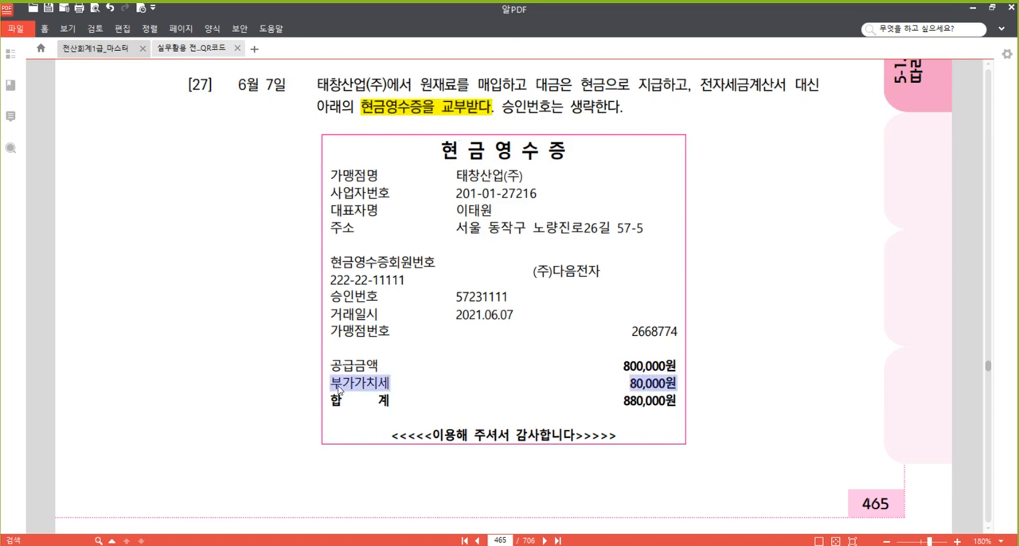
right_click(355, 390)
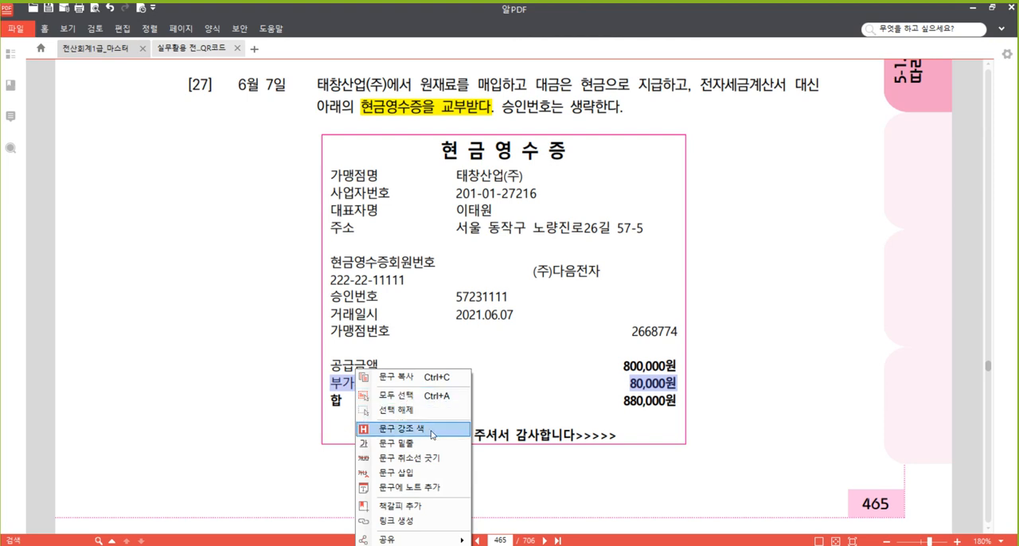
click(433, 435)
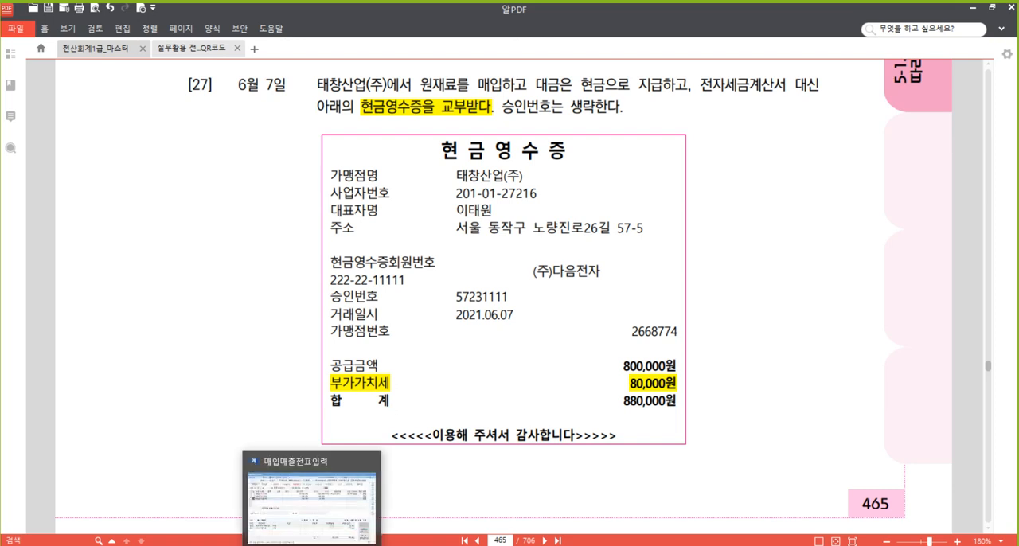
Switch back to 매입매출전표입력 and start a new slip for day 7 with purchase VAT type 61 (현과).
click(312, 545)
click(178, 164)
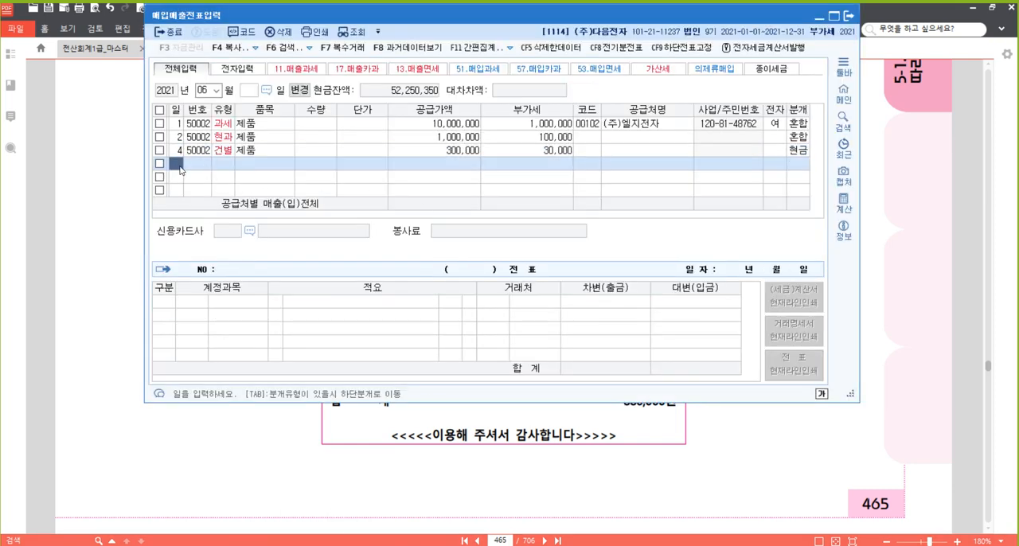
text(7)
key(Return)
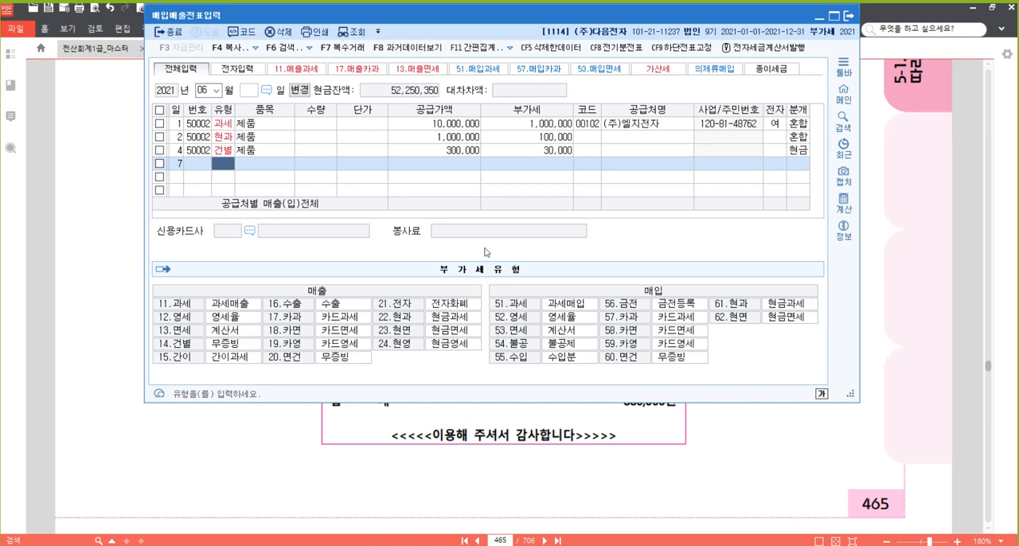
click(914, 294)
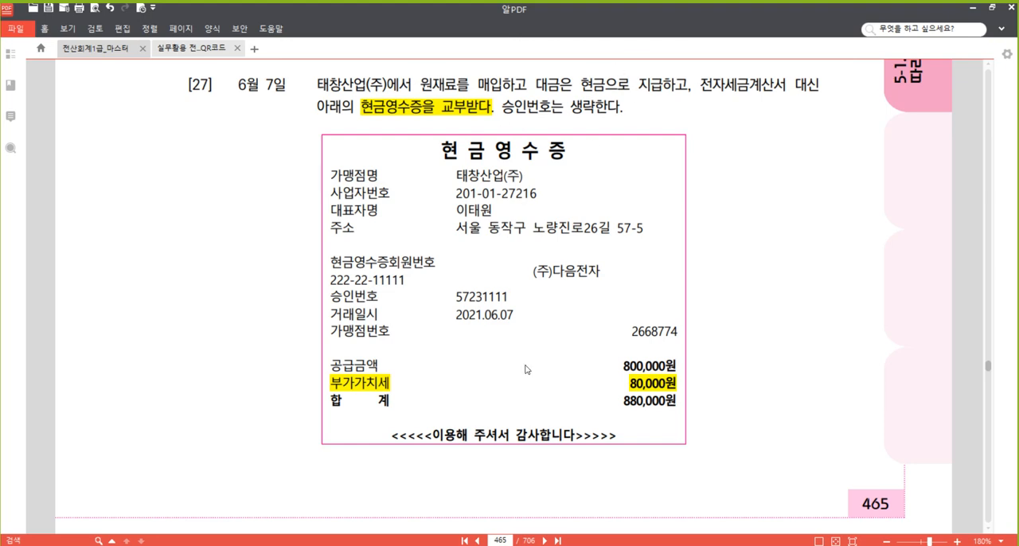
key(alt+Tab)
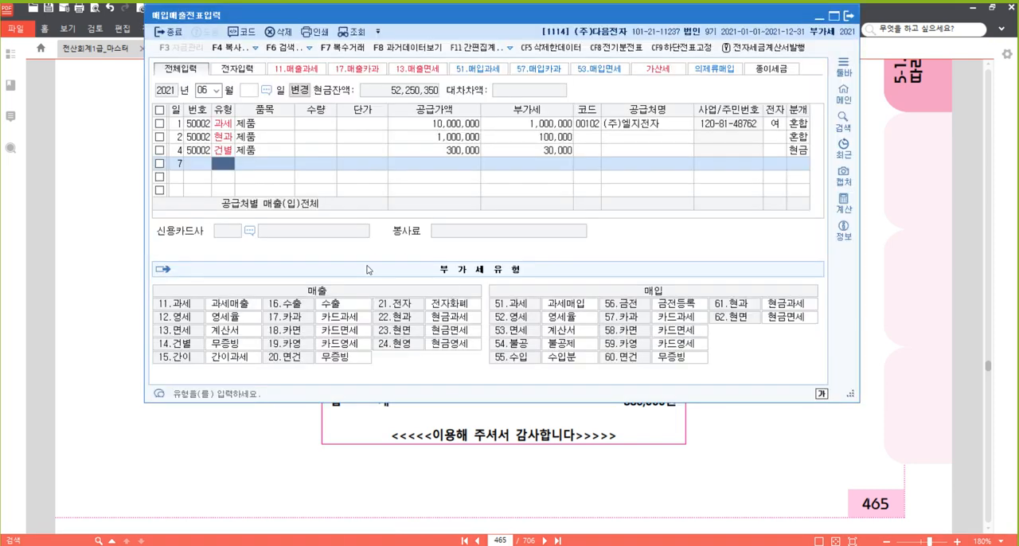
text(61)
key(Return)
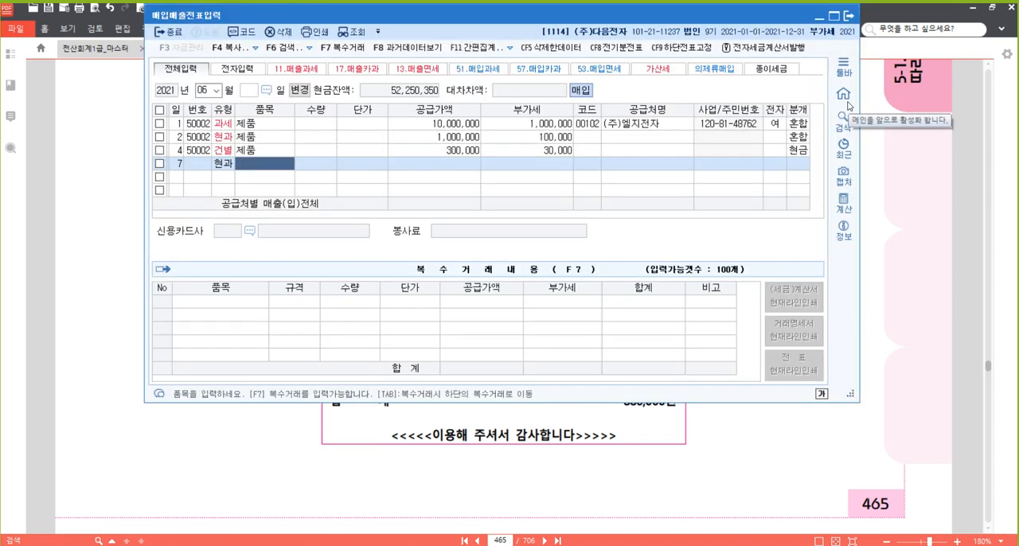
Enter 원재료 as the item and the VAT-inclusive 880,000 as the supply value, leaving quantity and unit price empty.
text(원재료)
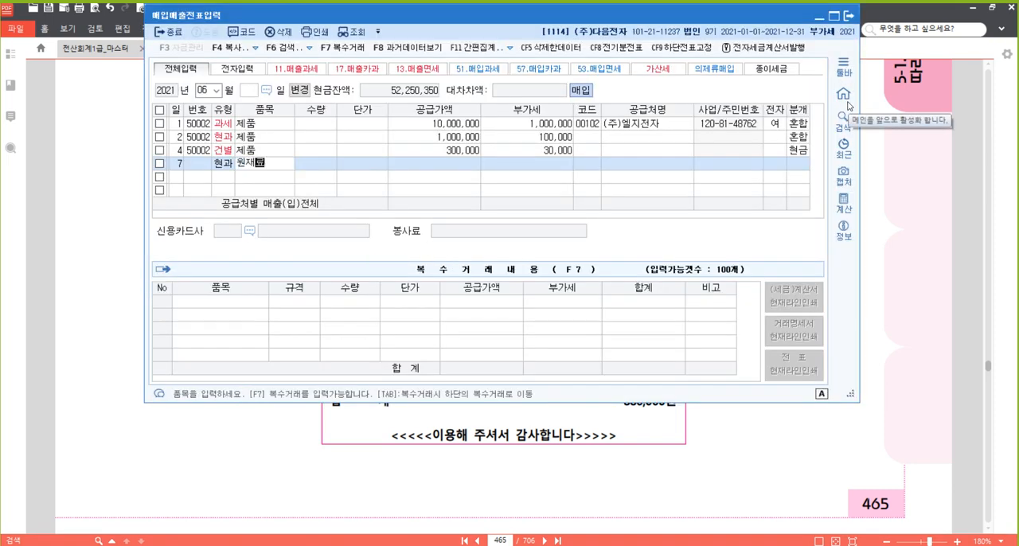
key(Return)
key(Return)
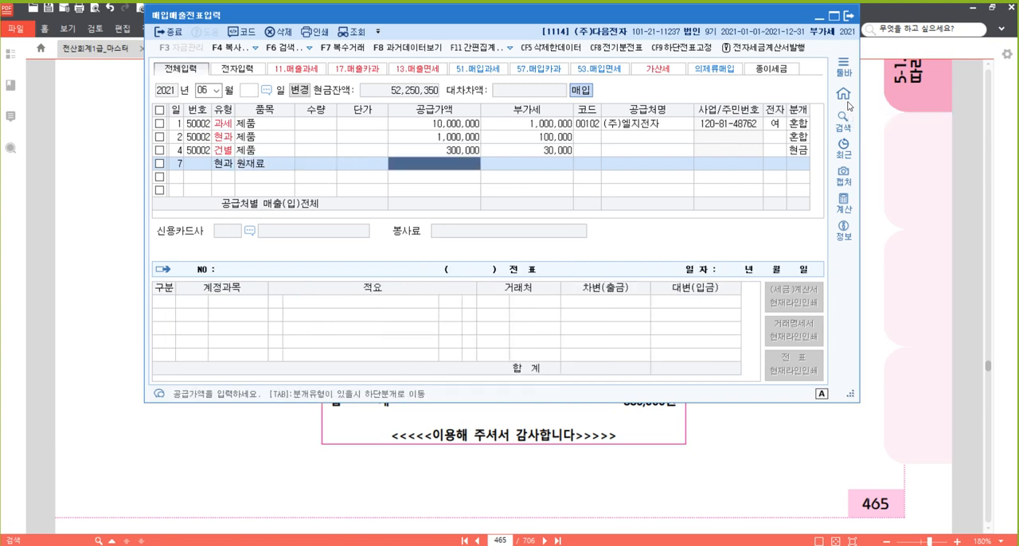
text(8800000)
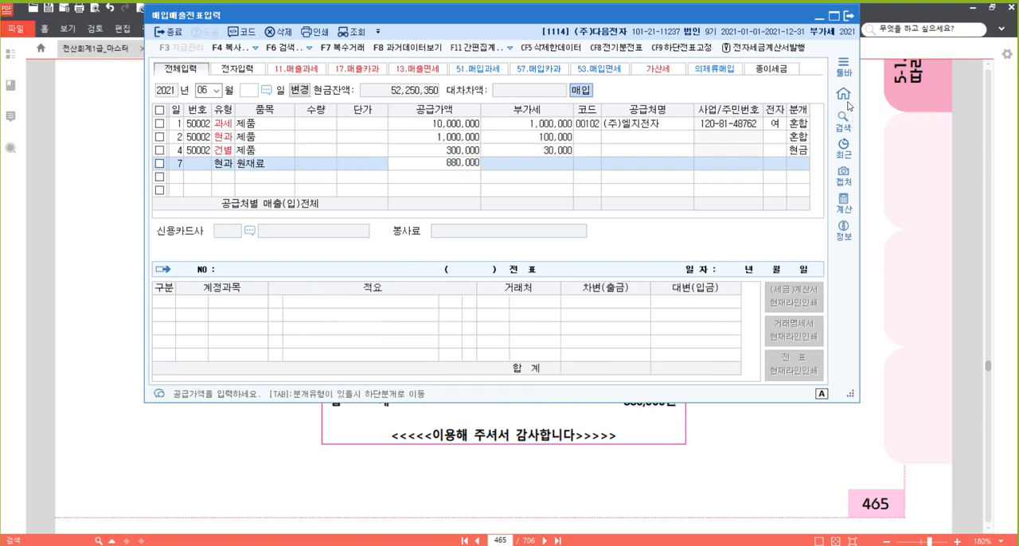
key(Return)
Choose 태창산업(주) as the June 7 slip's trading partner and set the journal type to 1 (현금).
key(Return)
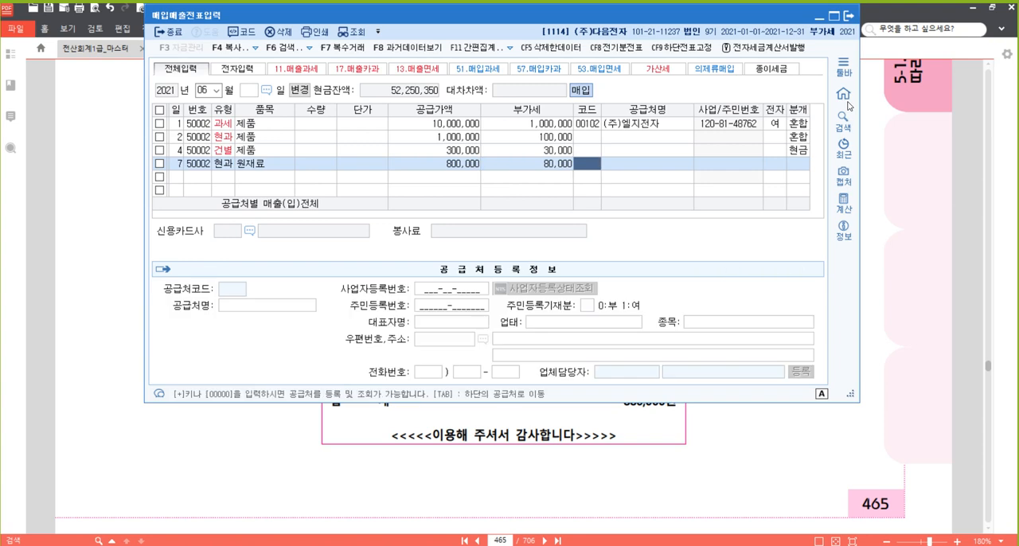
text(태)
key(Return)
key(Return)
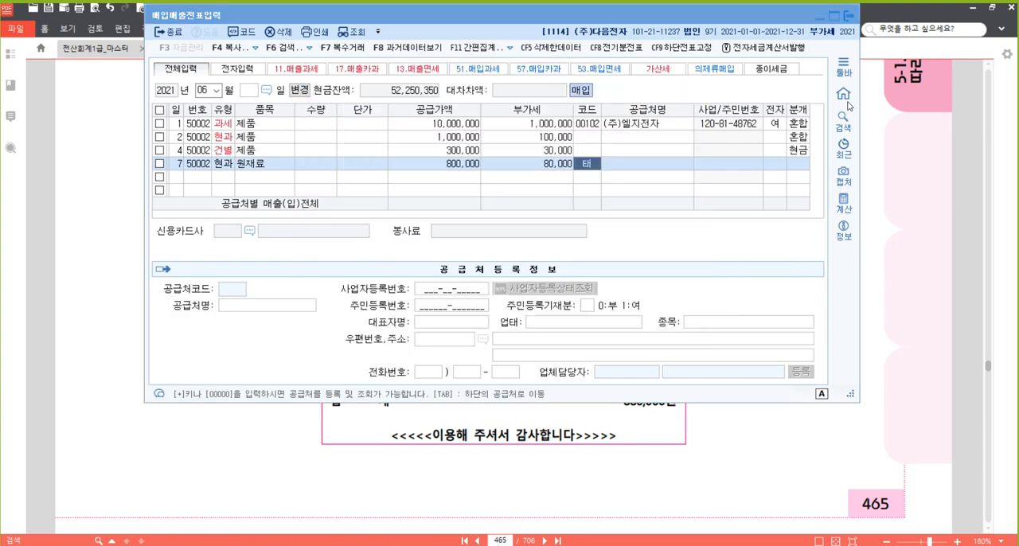
key(Return)
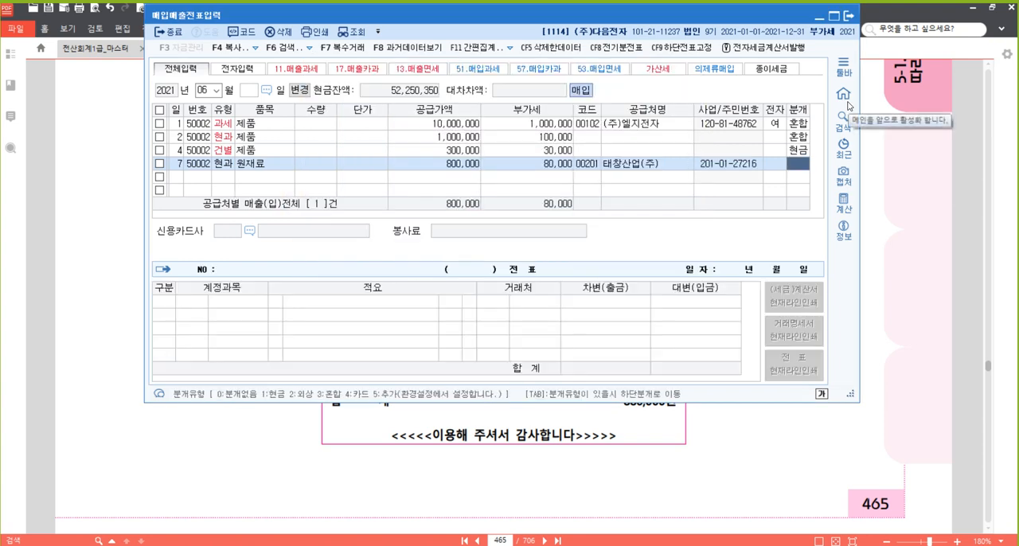
text(1)
key(Escape)
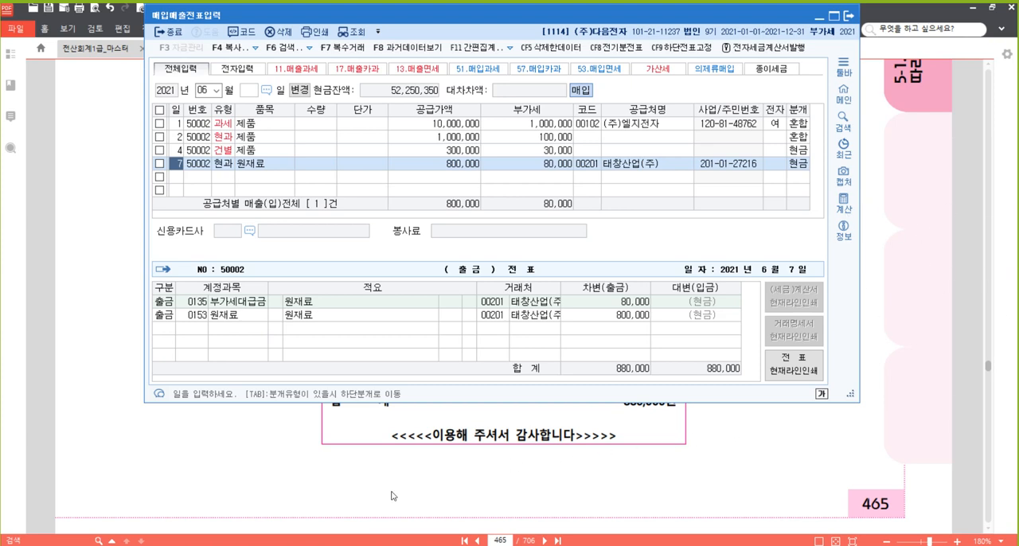
Switch to the textbook PDF and, in problem [28], highlight 전자세금계산서를 발급받다 and underline 원재료.
mouse_move(280, 545)
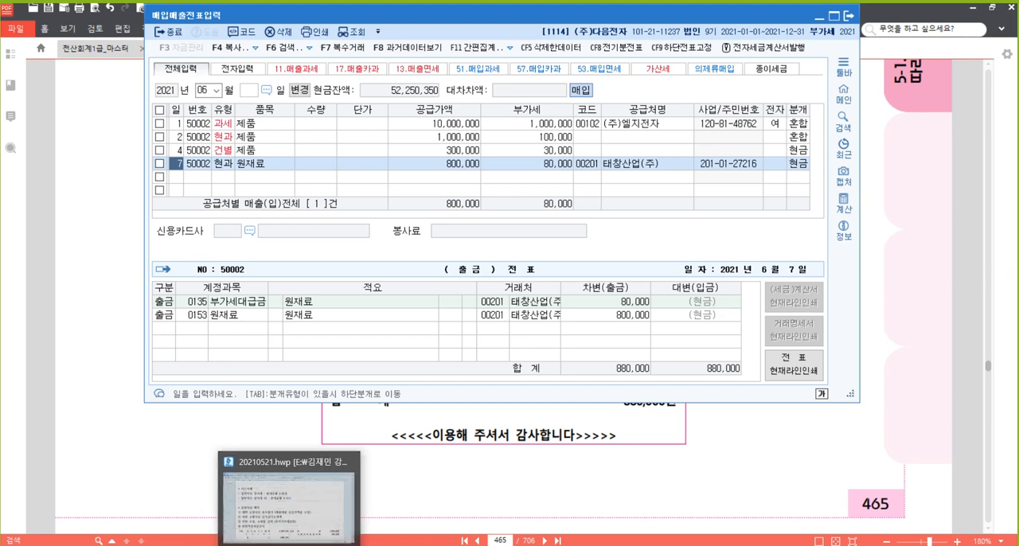
click(237, 545)
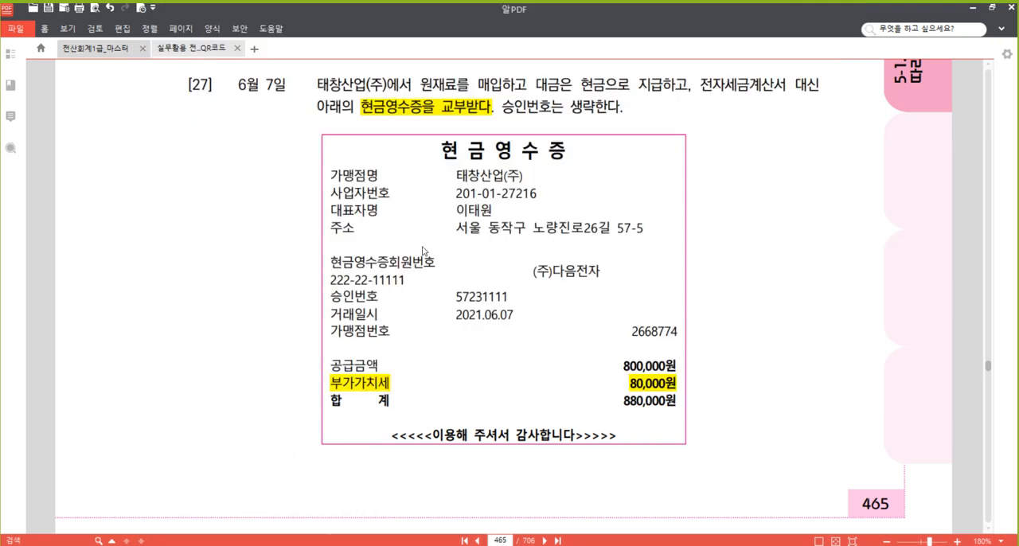
scroll(448, 245, down, 10)
scroll(448, 244, down, 2)
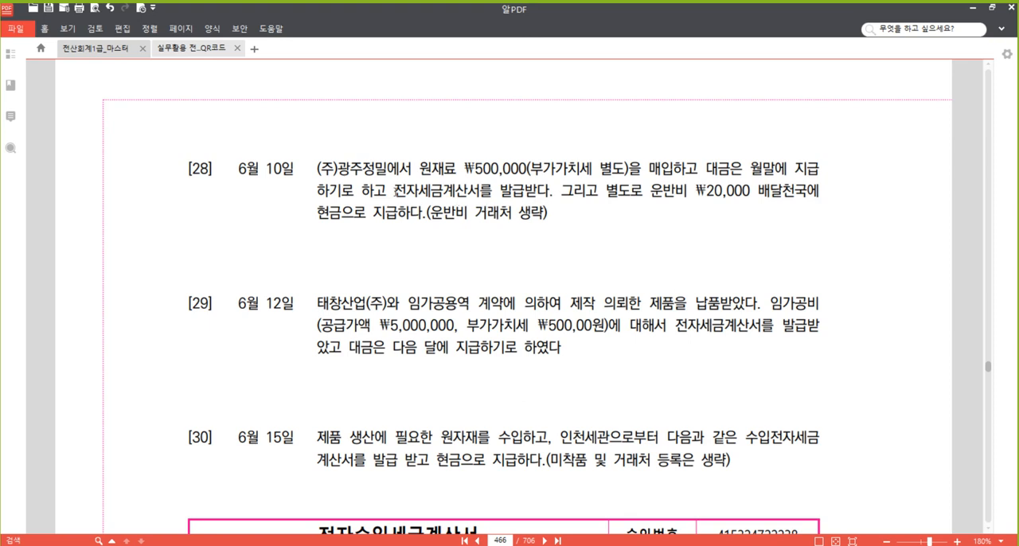
drag(393, 191, 550, 191)
right_click(522, 195)
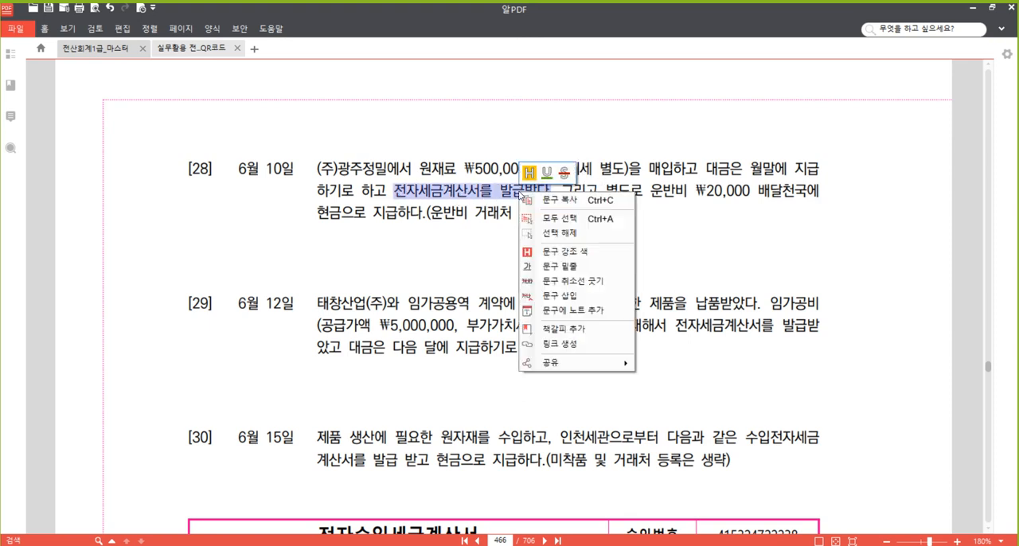
click(572, 252)
click(786, 193)
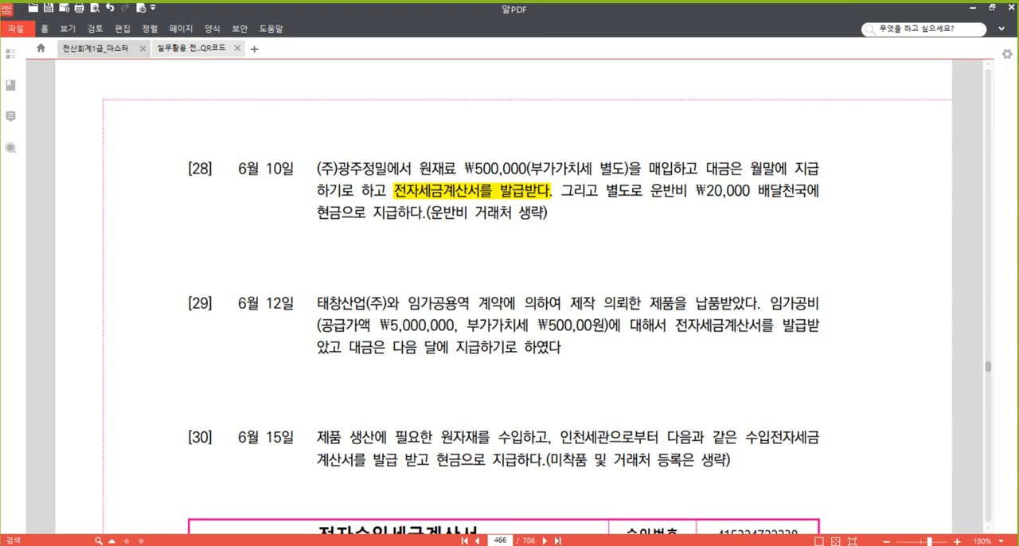
drag(420, 169, 457, 169)
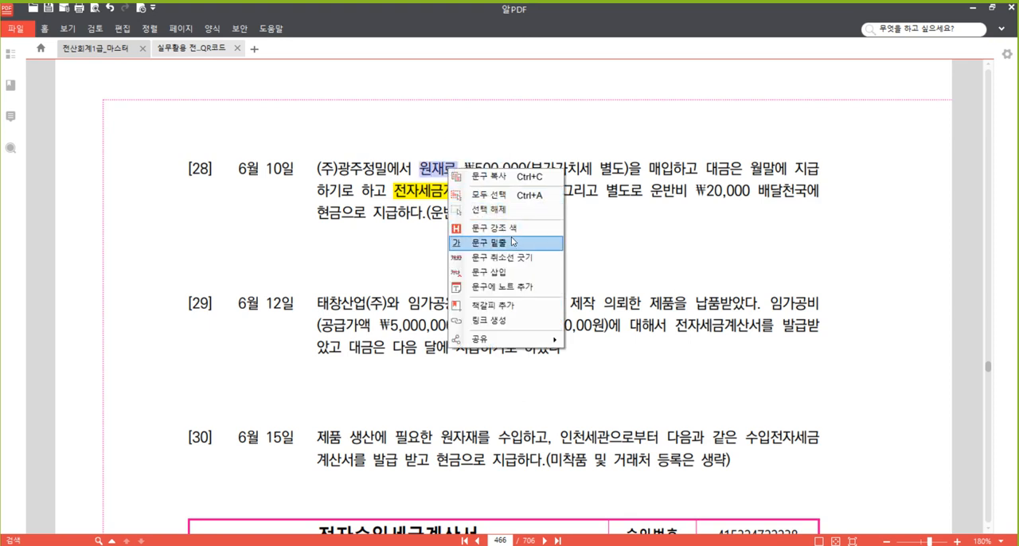
click(513, 242)
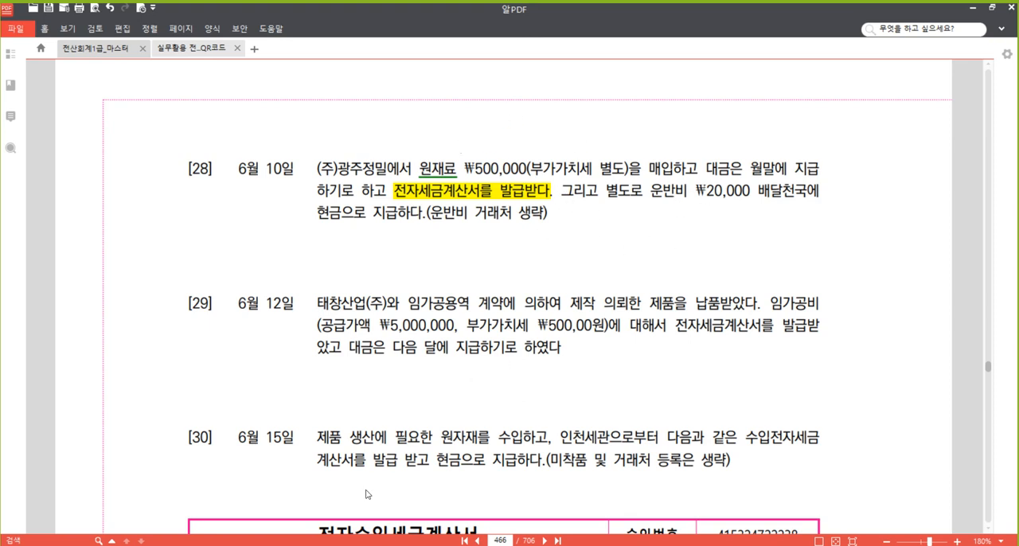
Switch back to 매입매출전표입력 and start a new slip for day 10 with purchase VAT type 51 (과세).
key(alt+Tab)
click(179, 177)
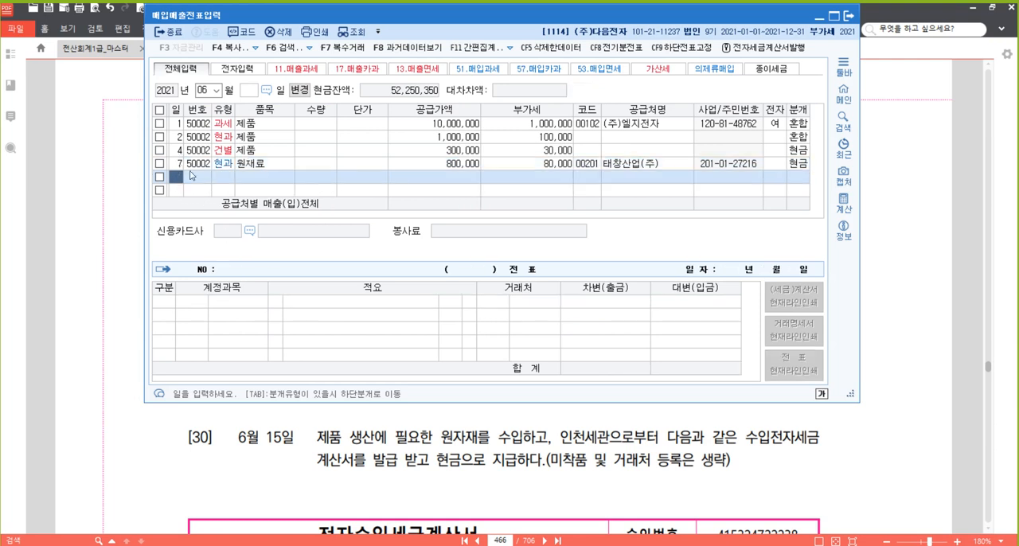
text(10)
key(Return)
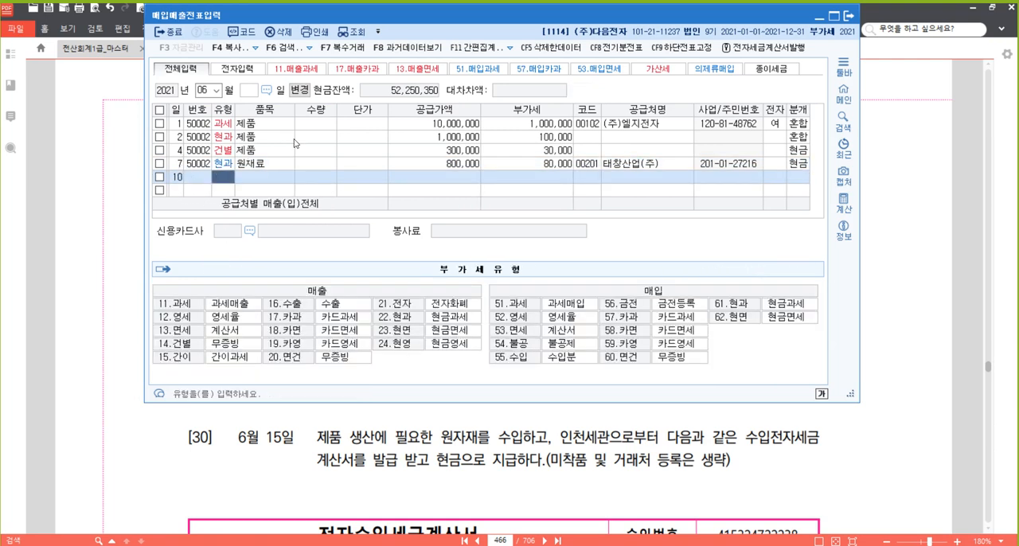
text(51)
key(Return)
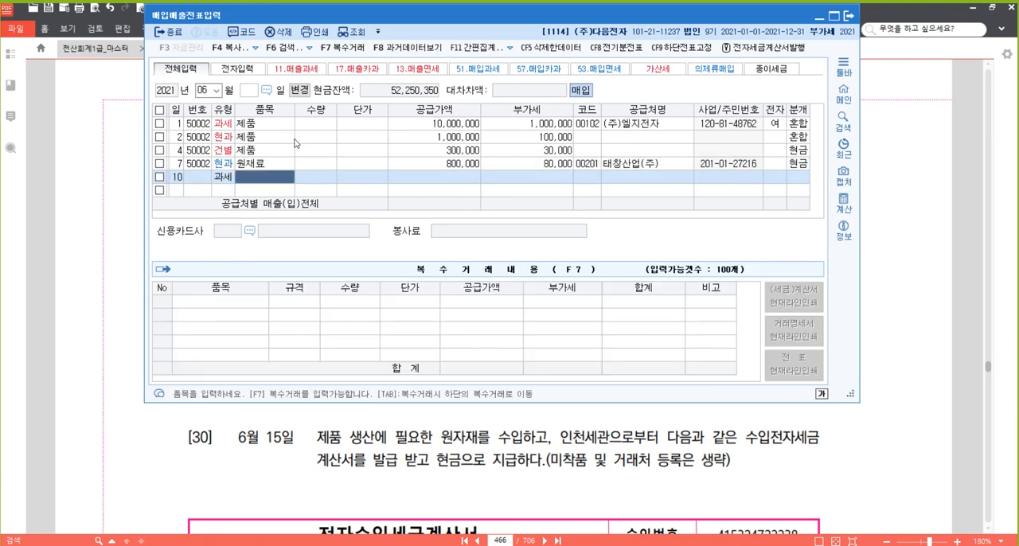
Enter 원재료 as the June 10 slip's item and 500,000 as the supply value, leaving quantity and unit price empty.
text(원재료)
key(Return)
key(Return)
key(Return)
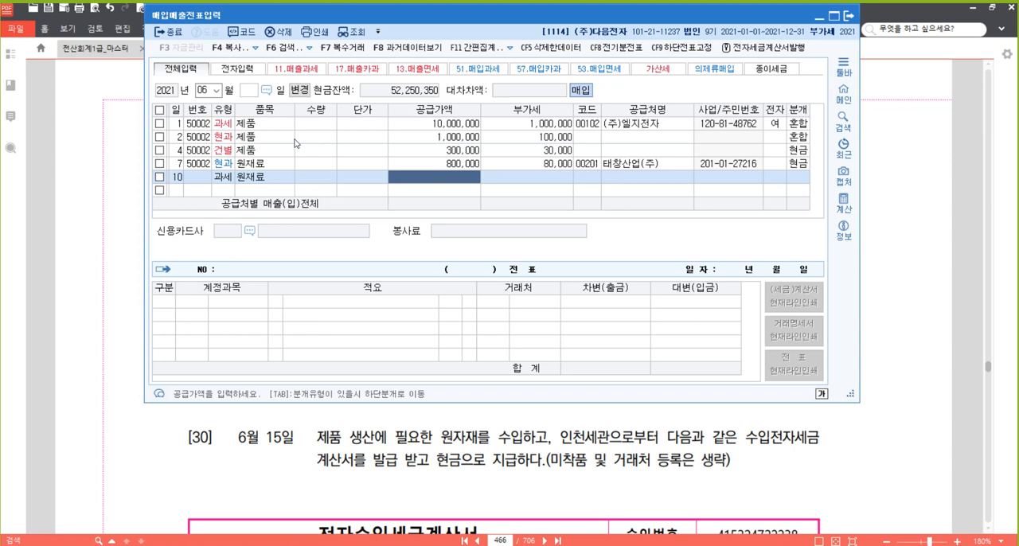
text(5000000)
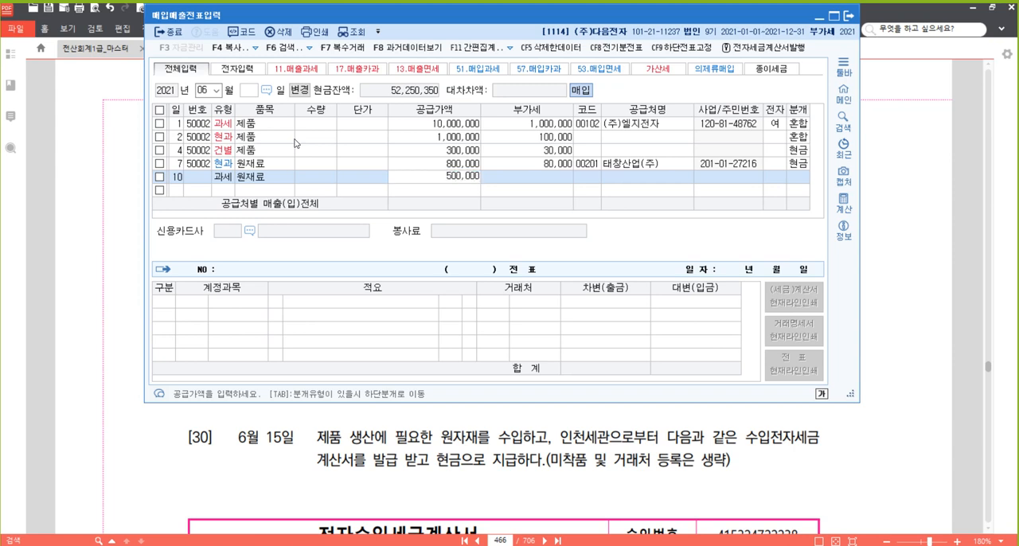
key(Return)
key(Return)
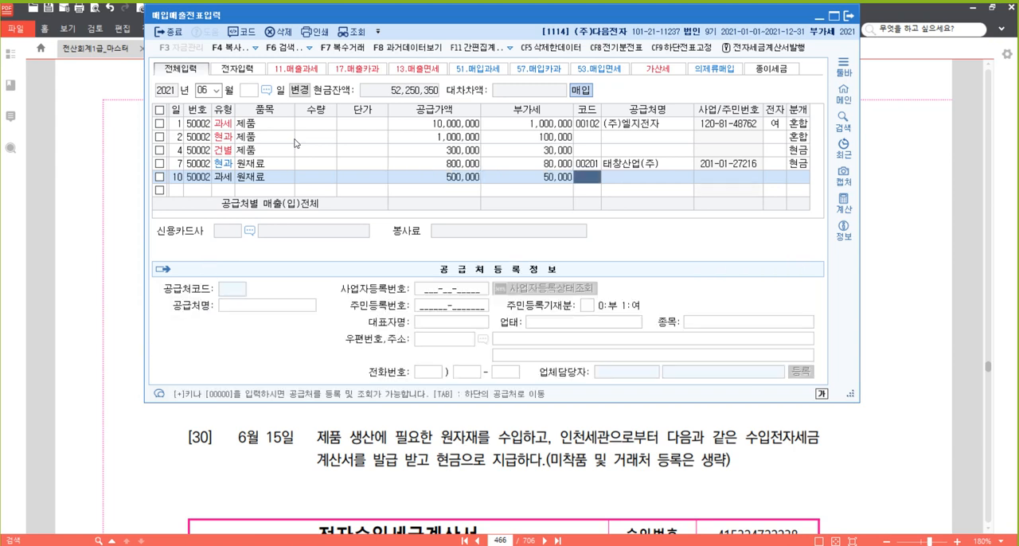
Choose (주)광주정밀 as the June 10 slip's trading partner and mark the tax invoice as electronic (1, 여).
text(광주)
key(Return)
key(Return)
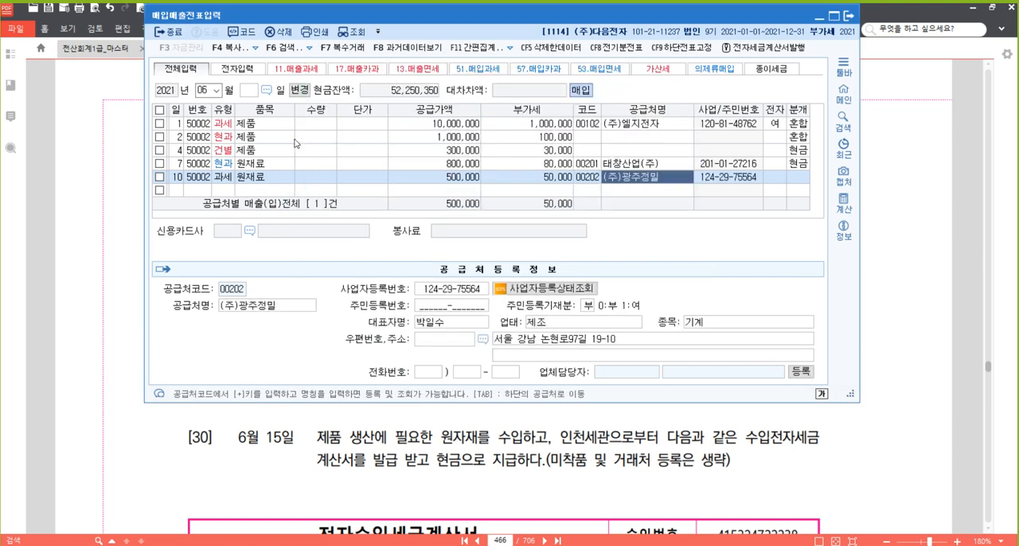
key(Return)
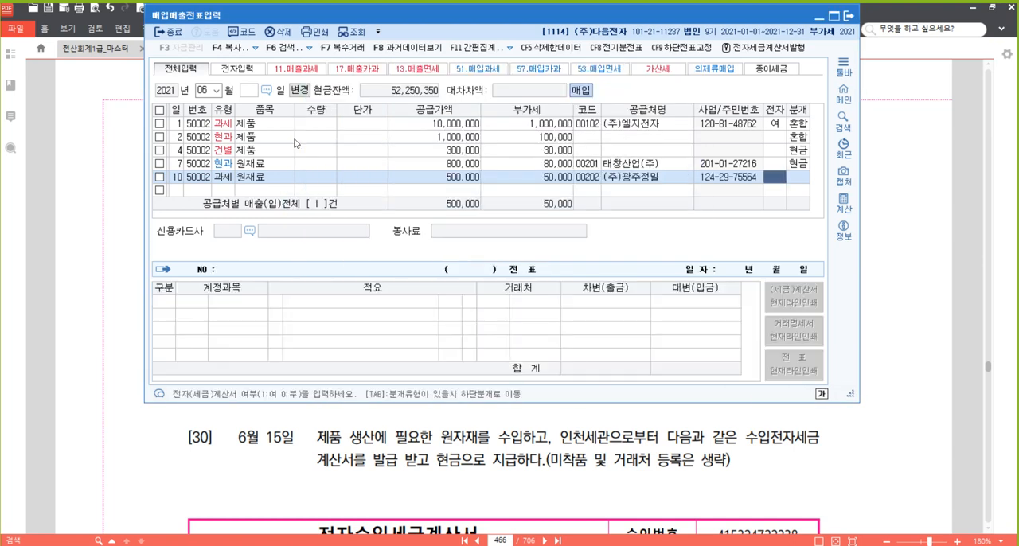
text(1)
key(Return)
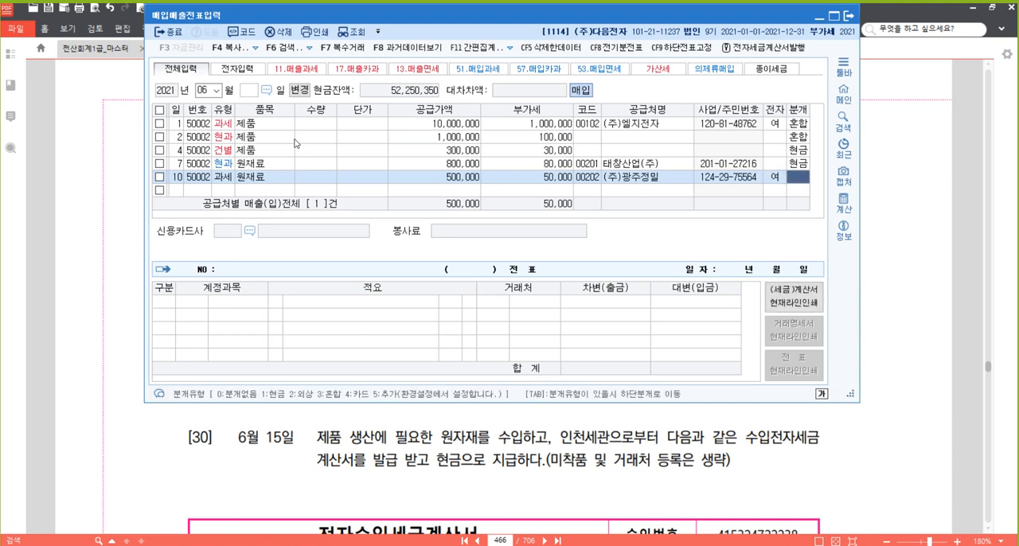
Set the journal type to 3 (혼합) and change the 원재료 debit amount to 520,000 to include the freight.
text(3)
key(Return)
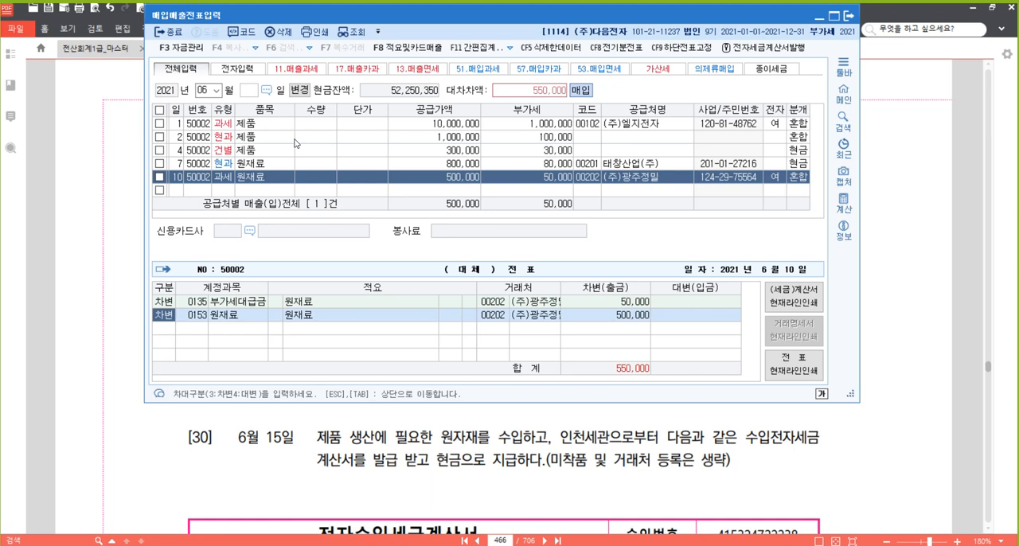
key(Return)
key(Return)
key(Return)
key(Return)
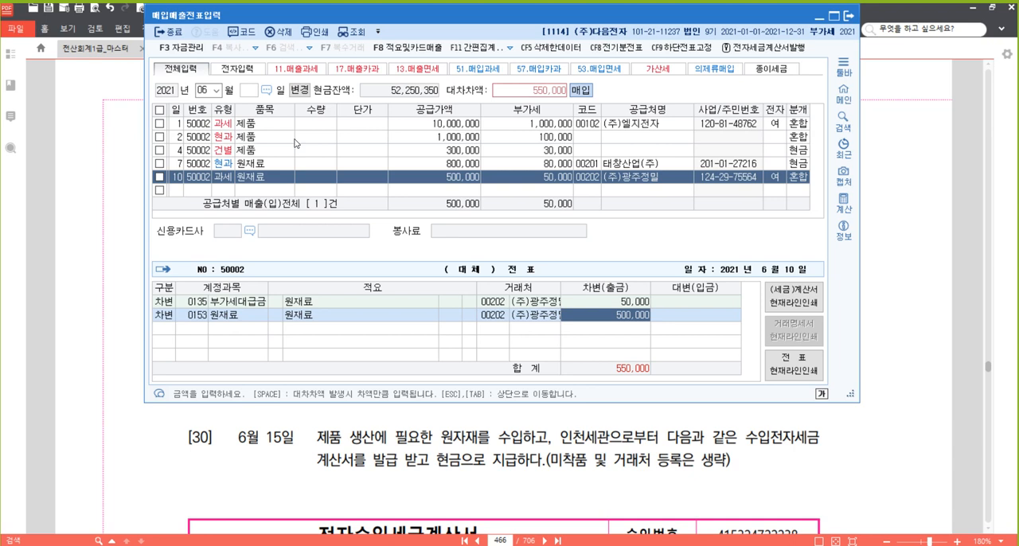
text(520000)
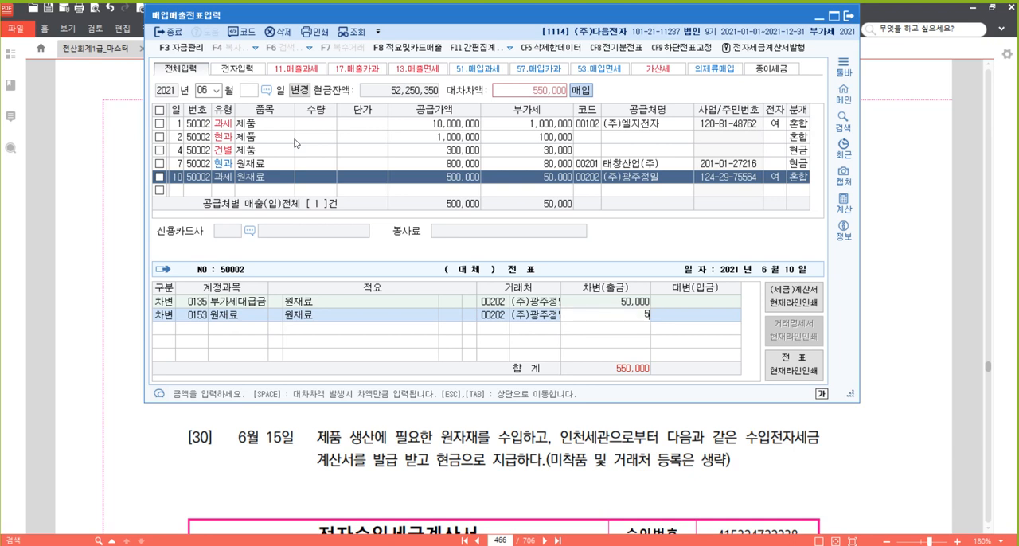
key(Return)
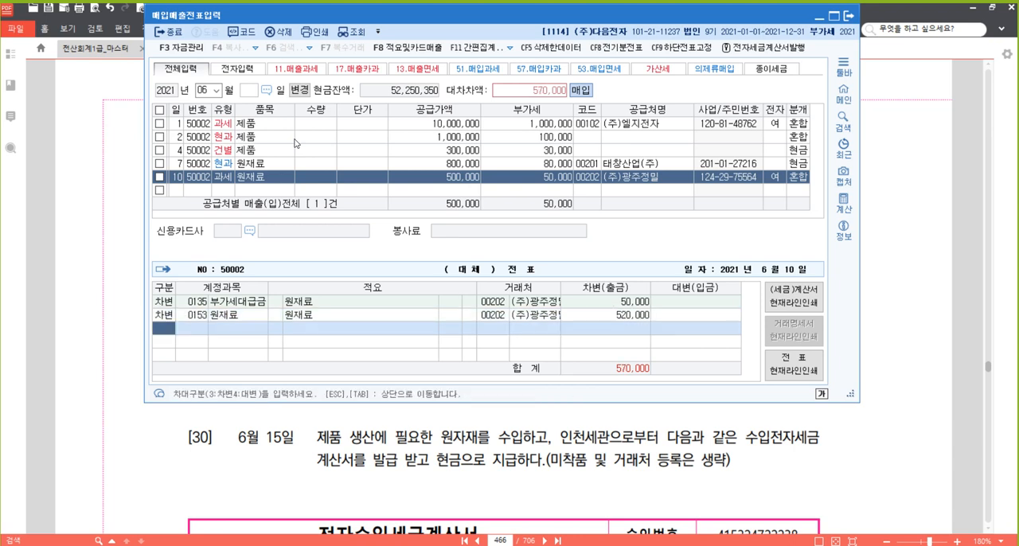
Add a credit line to the June 10 journal for account 251 외상매입금 with 550,000.
text(4)
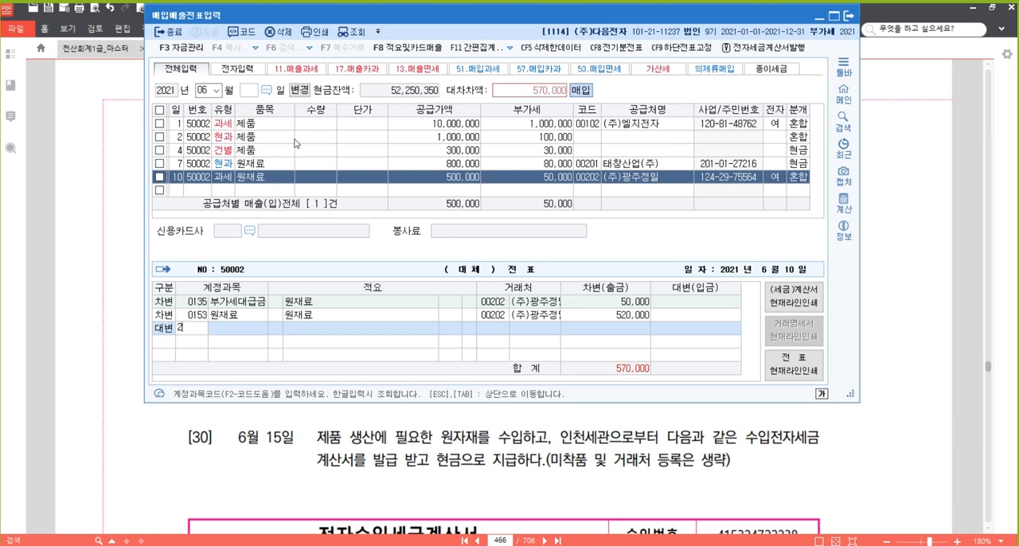
text(251)
key(Return)
text(5500000)
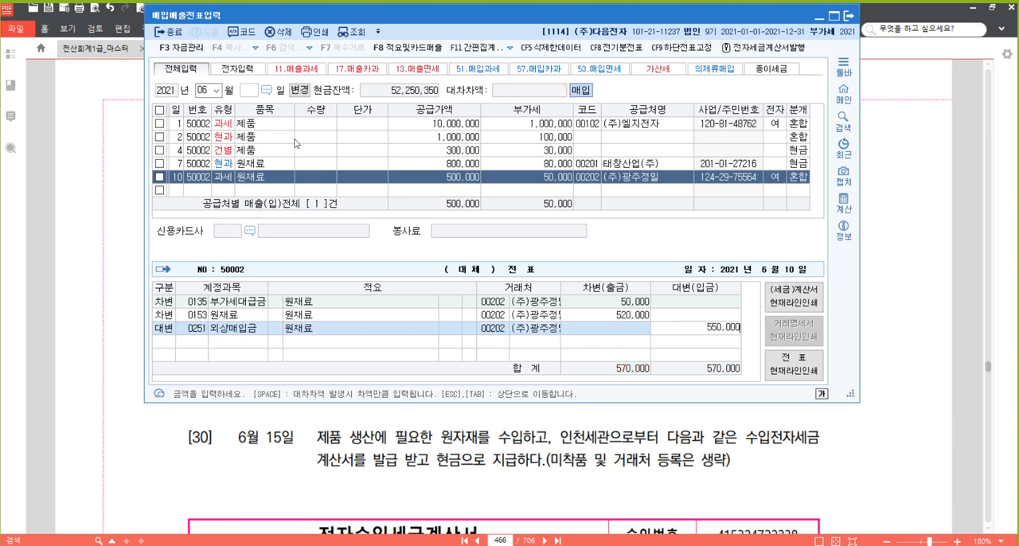
key(Return)
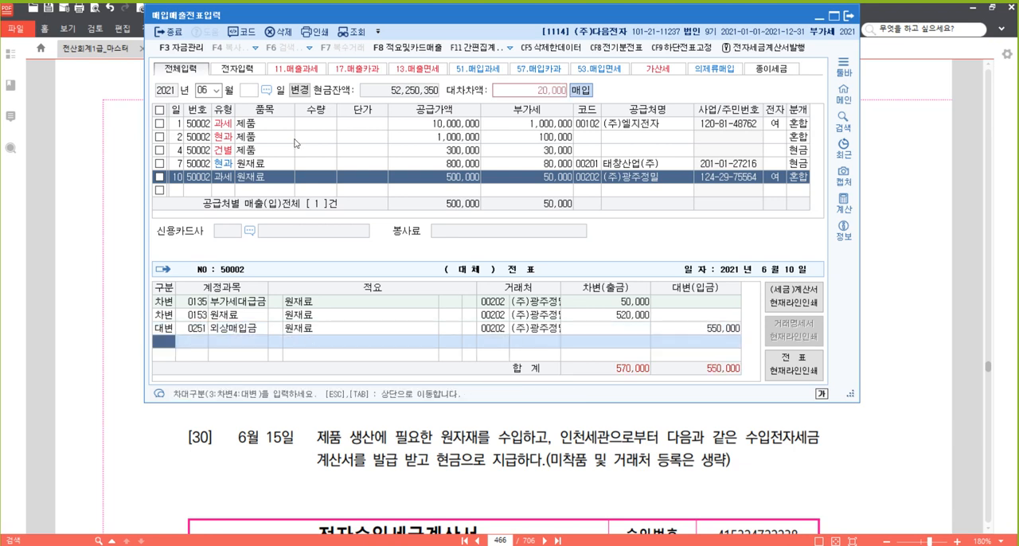
Add a credit line for account 101 현금 with the remaining 20,000 and complete the June 10 slip.
text(4)
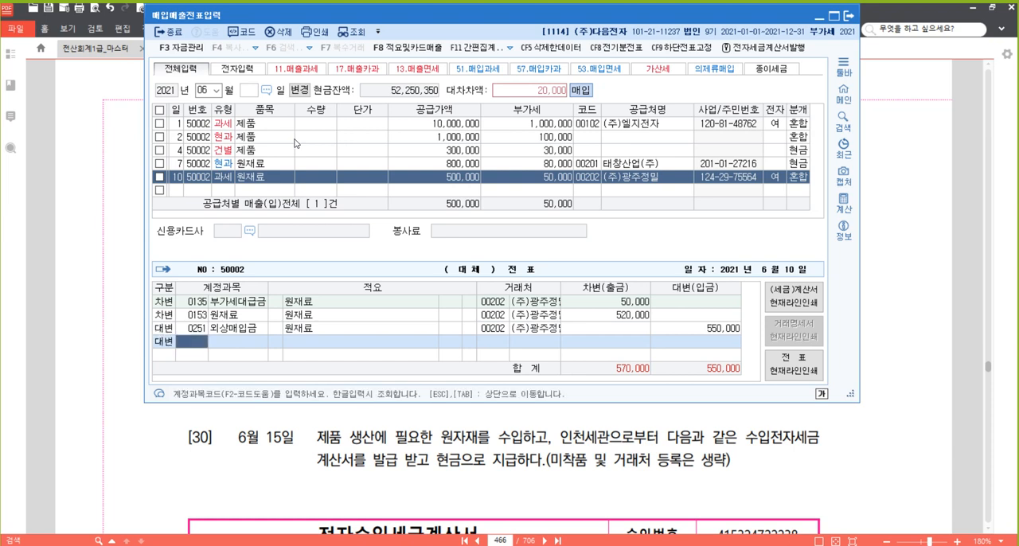
text(101)
key(Return)
key(Return)
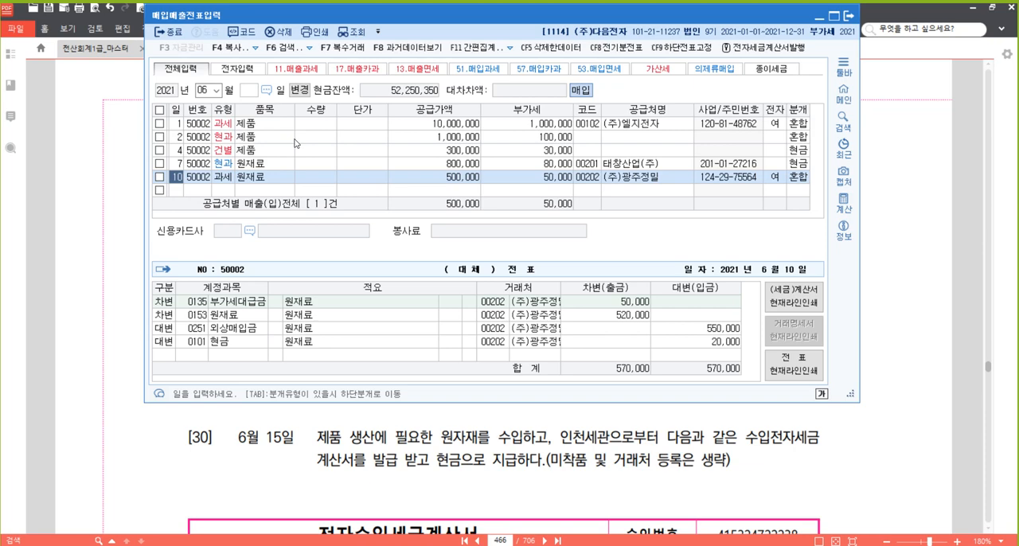
Return to the textbook PDF and highlight 전자세금계산서를 발급받았고 in problem [29].
click(916, 317)
scroll(596, 271, down, 4)
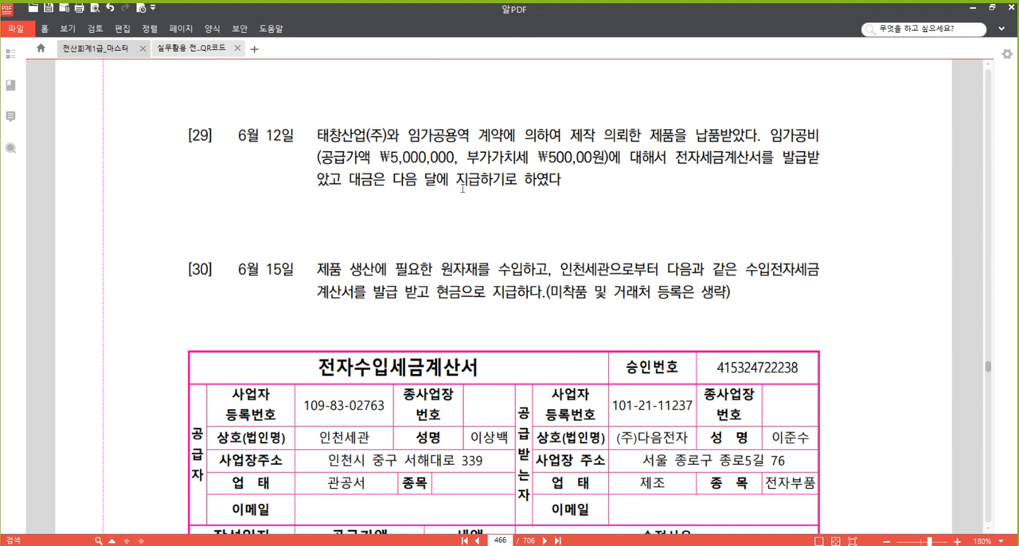
scroll(463, 188, down, 2)
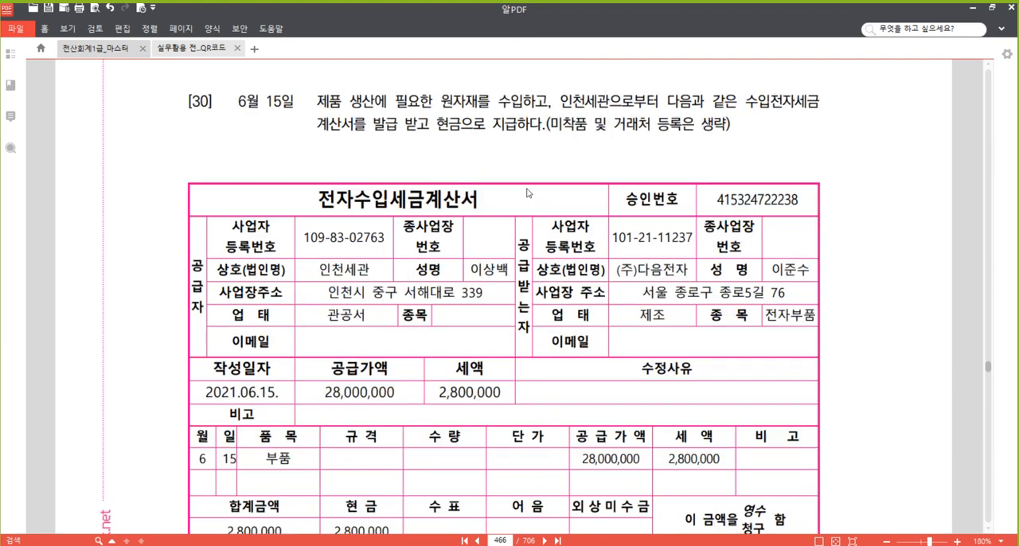
scroll(526, 192, up, 3)
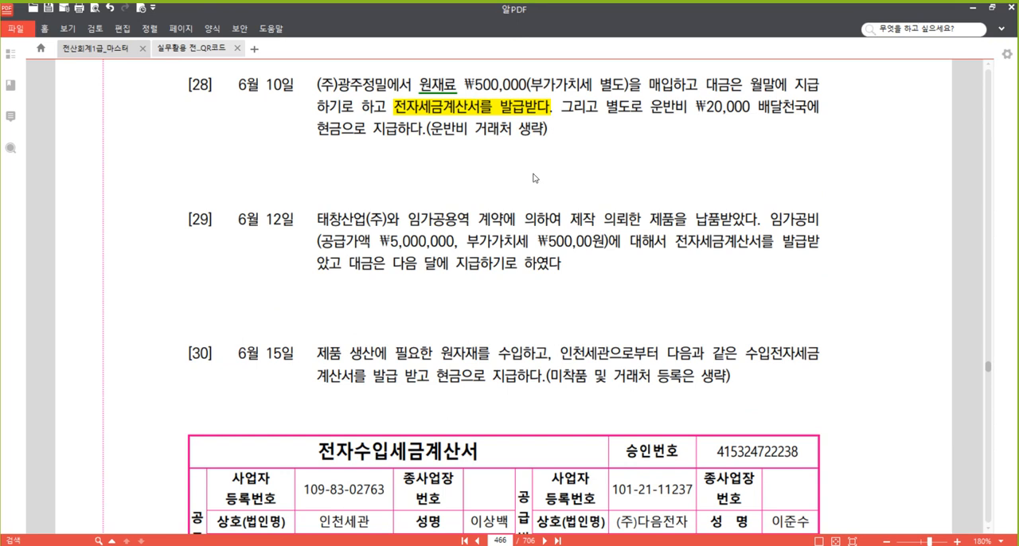
scroll(534, 172, down, 1)
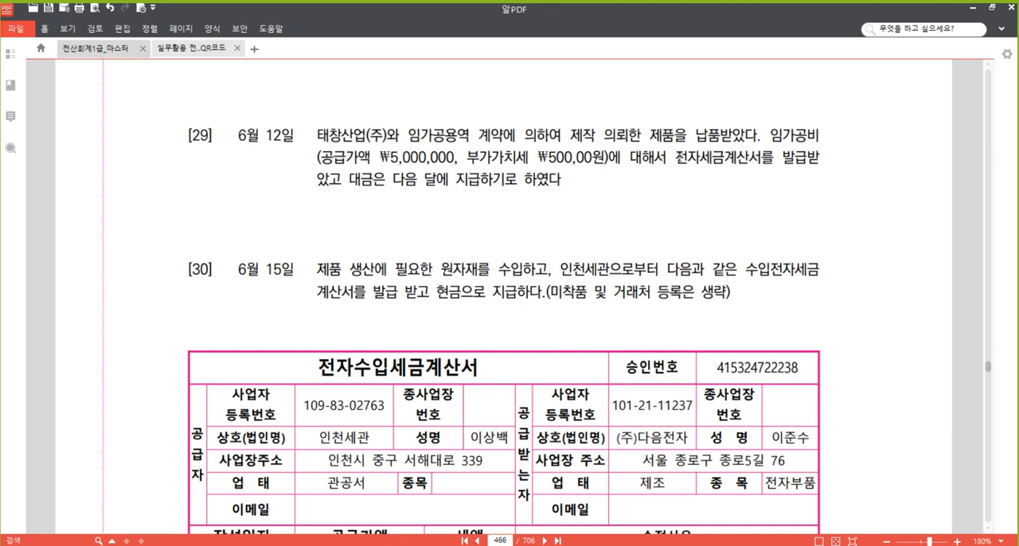
drag(675, 157, 342, 180)
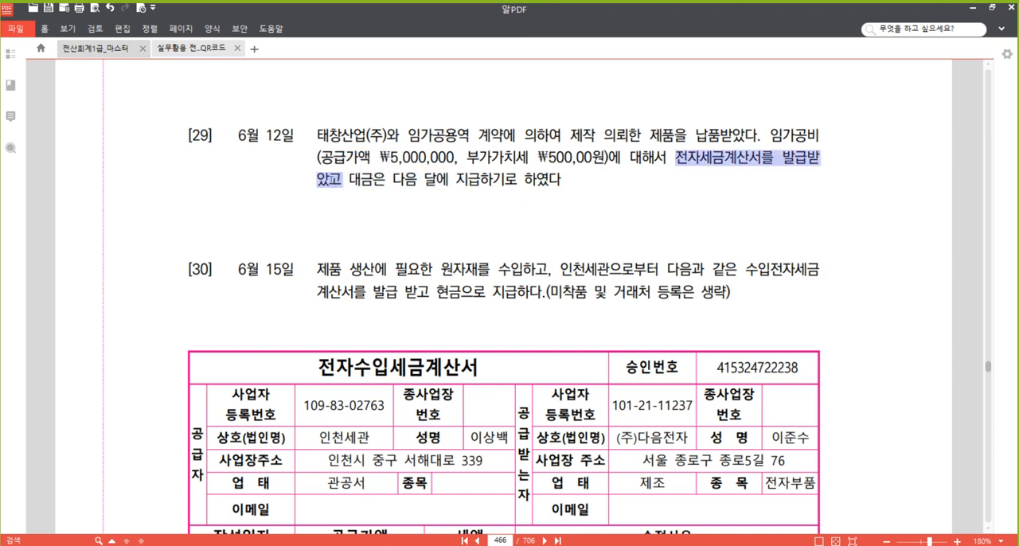
right_click(329, 177)
click(422, 239)
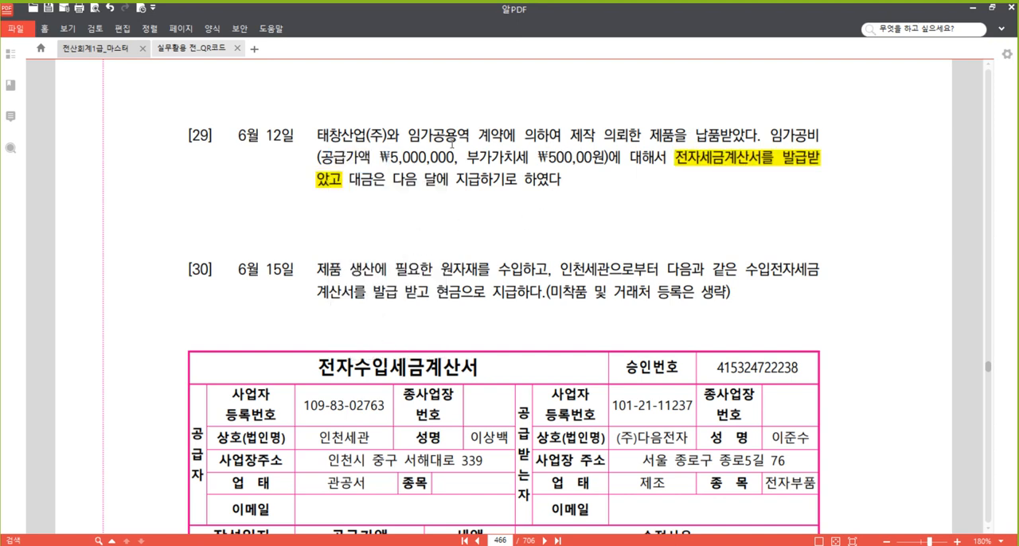
Underline 임가공용역 in the first line of problem [29].
drag(407, 135, 446, 135)
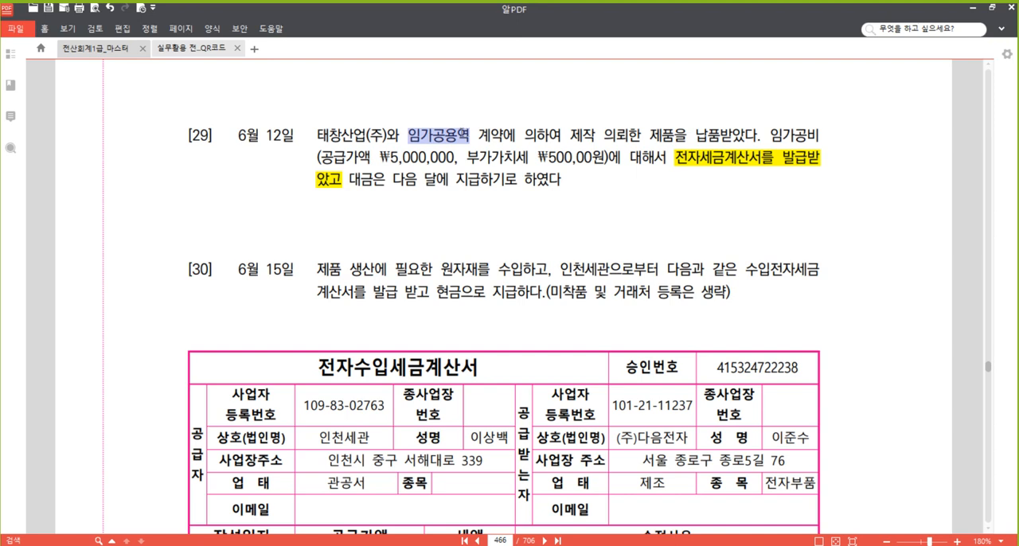
right_click(458, 133)
click(516, 209)
click(533, 137)
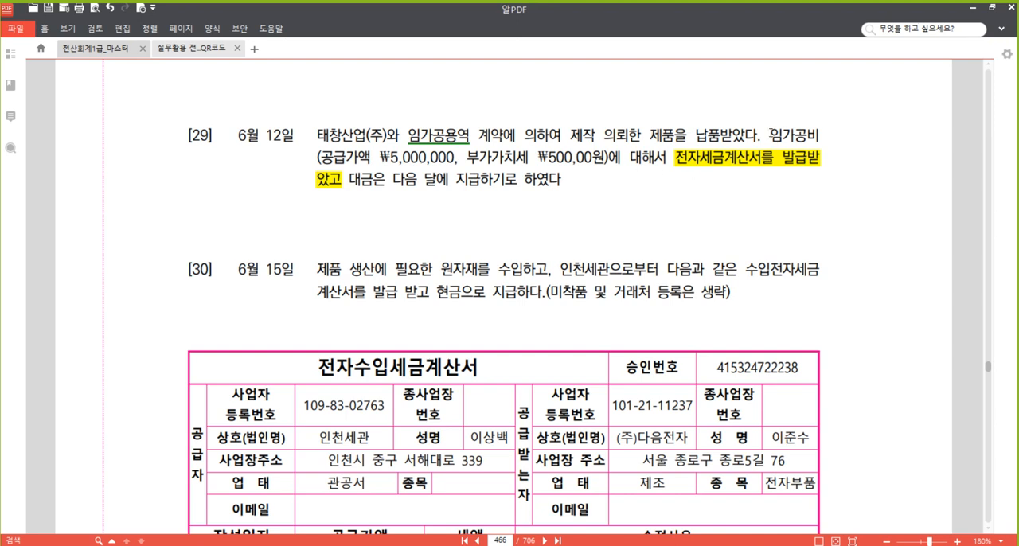
Highlight 임가공비 at the end of problem [29]'s first line.
drag(771, 131, 819, 133)
right_click(779, 135)
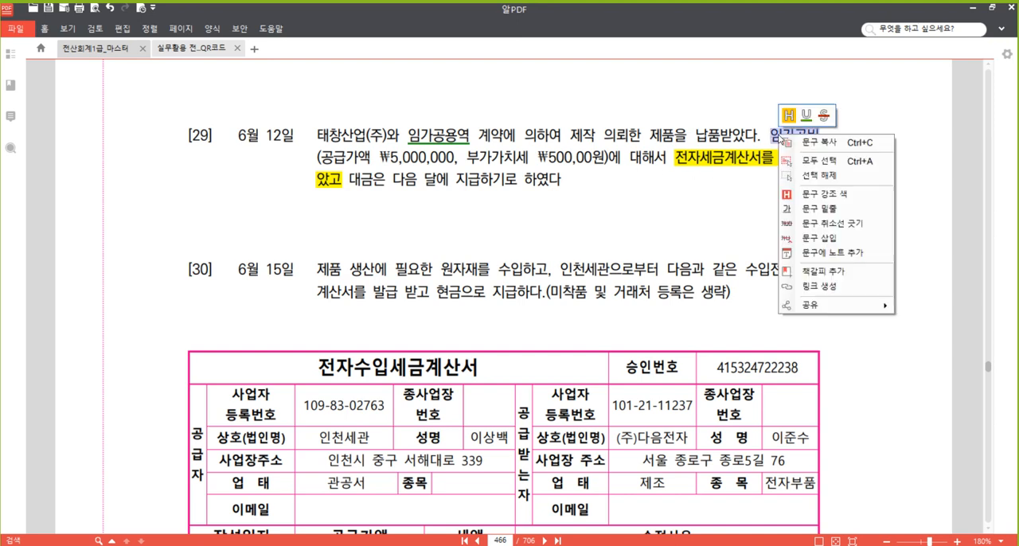
click(836, 196)
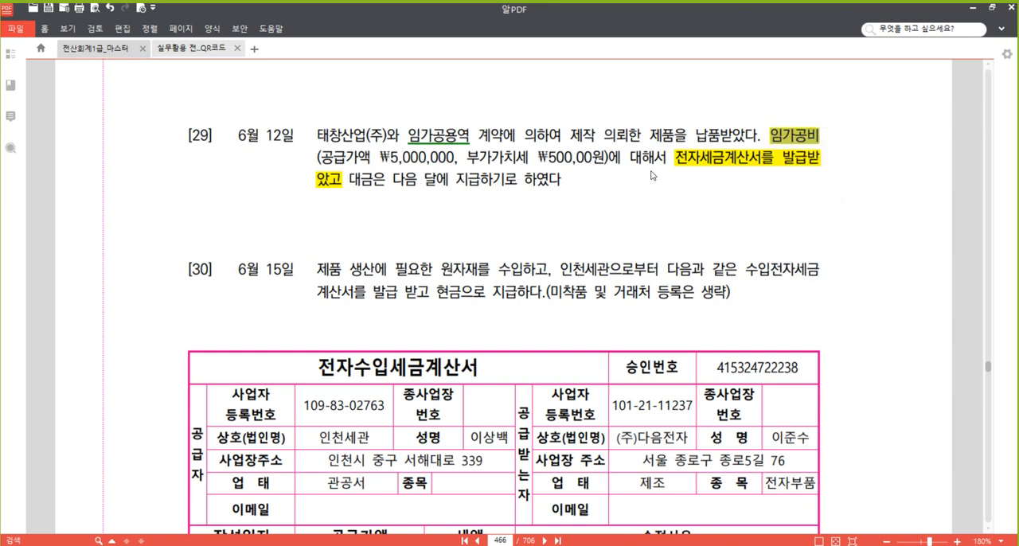
Switch to 매입매출전표입력 and start a new slip dated June 12 with type 51 과세.
click(611, 128)
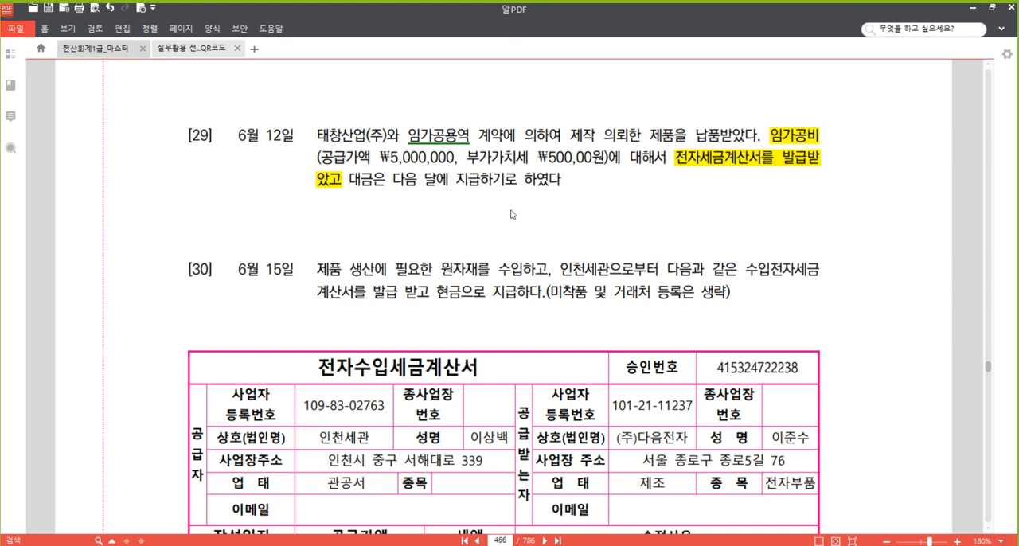
mouse_move(312, 542)
click(314, 487)
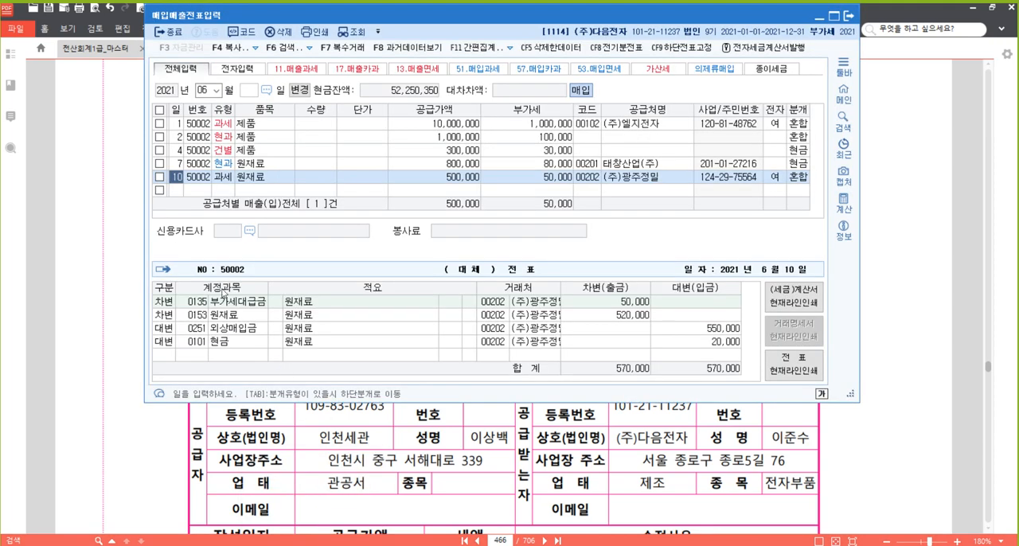
click(177, 195)
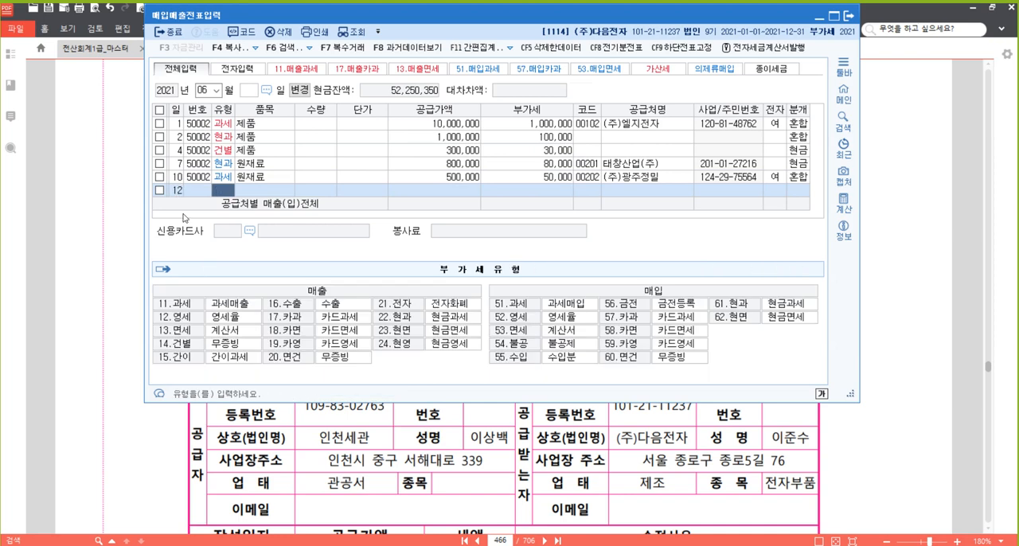
text(51)
key(Return)
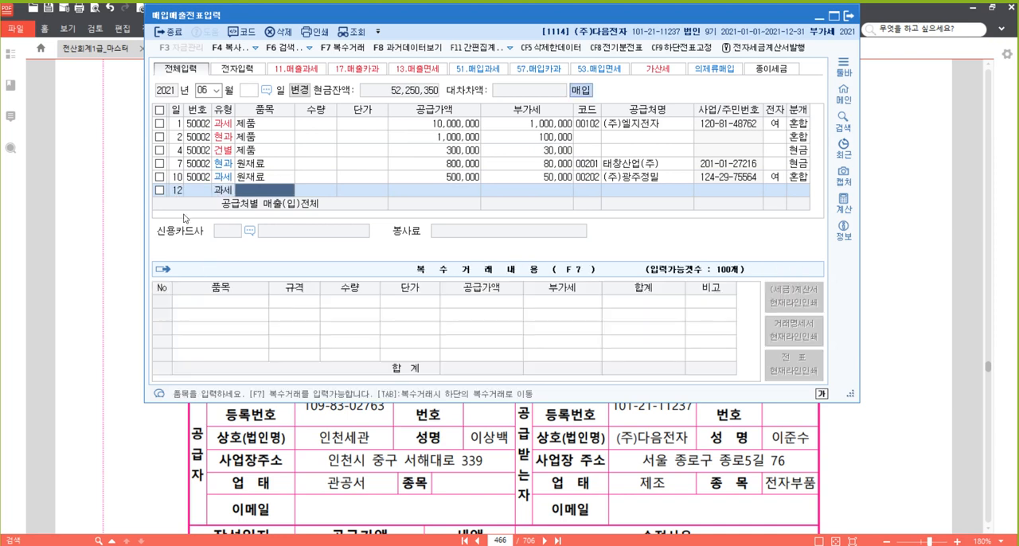
Enter item 임가공비 with a supply value of 5,000,000 on the June 12 slip.
text(입가공비)
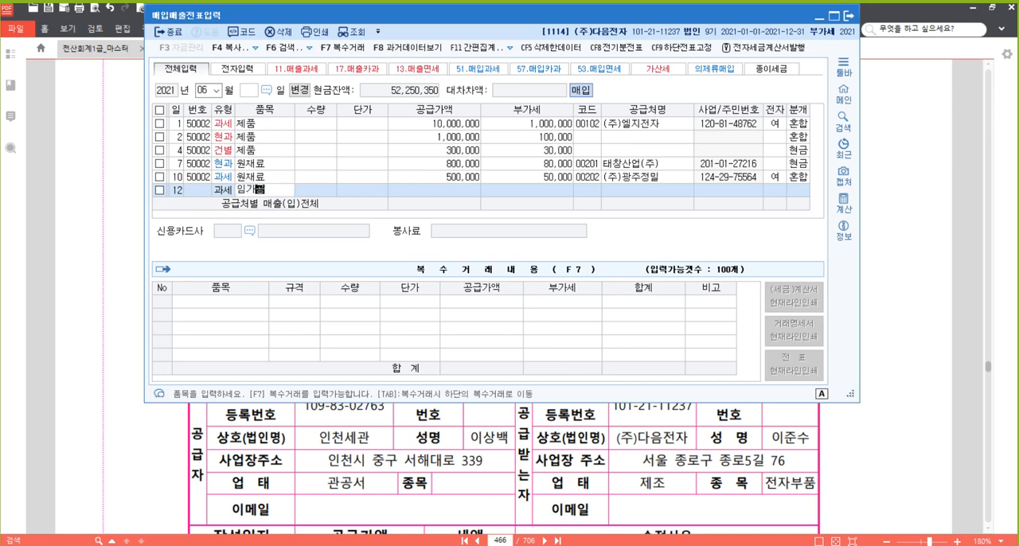
key(Return)
key(Return)
key(Return)
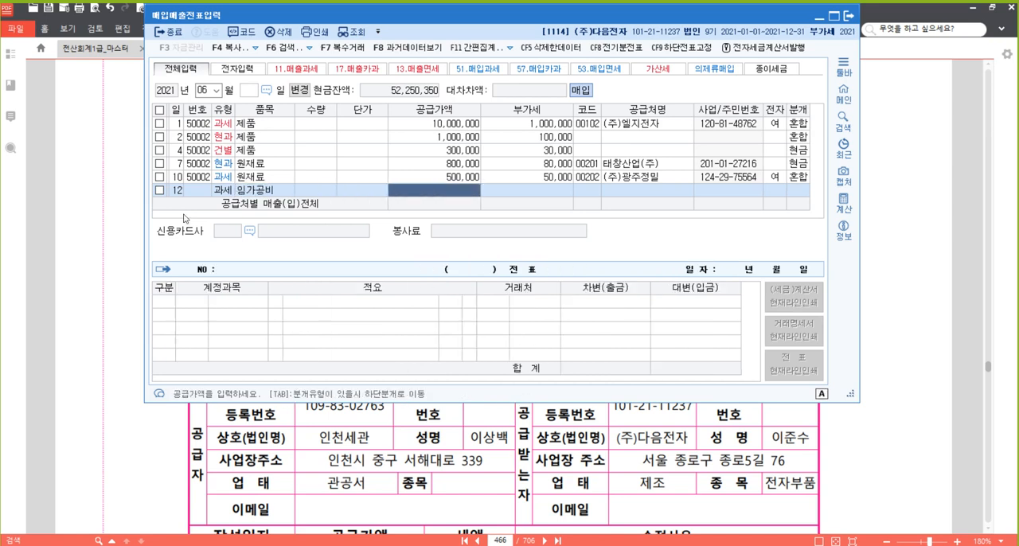
text(5000000)
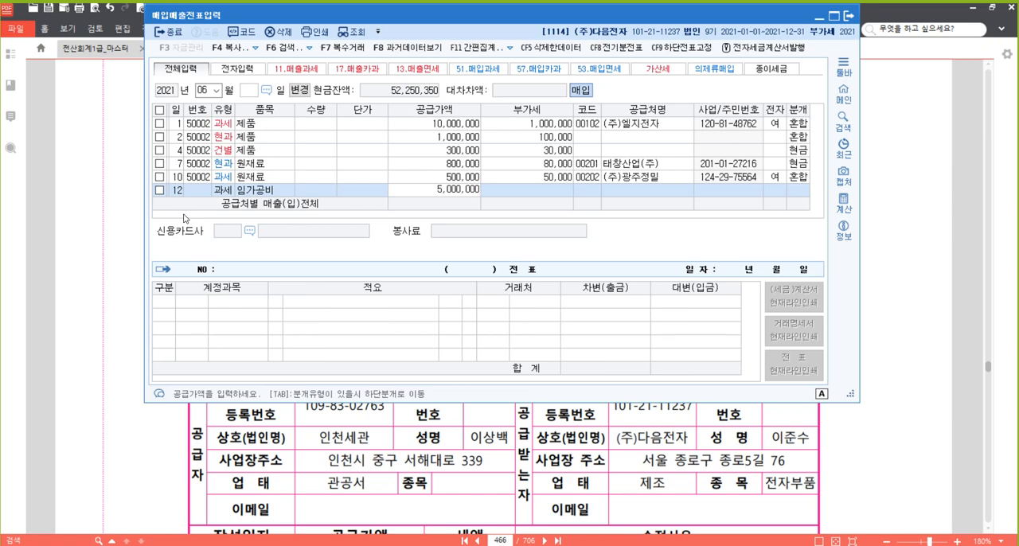
key(Return)
key(Return)
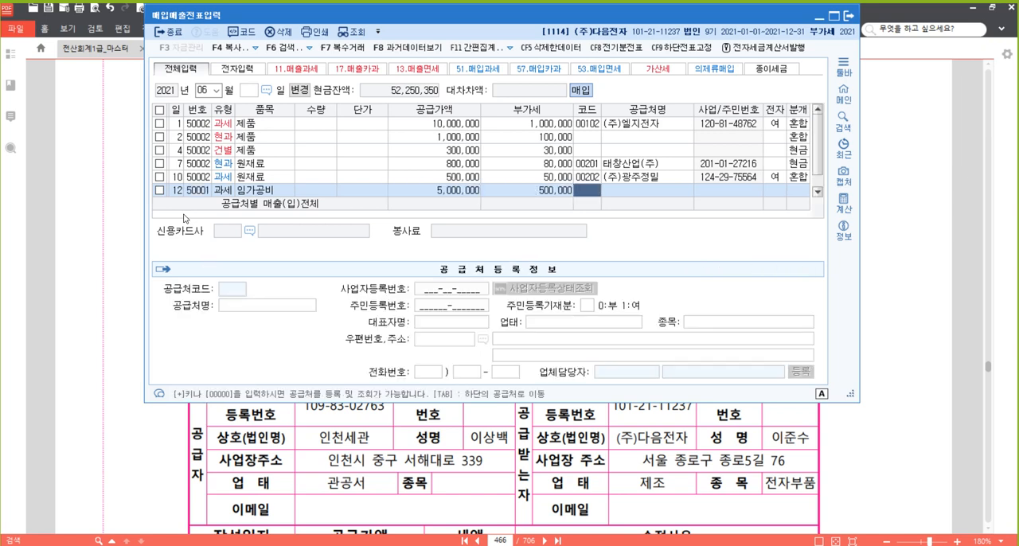
Set the supplier to 태창산업(주), mark the invoice as electronic (여), and choose the 혼합 journal type.
text(태창)
key(Return)
key(Return)
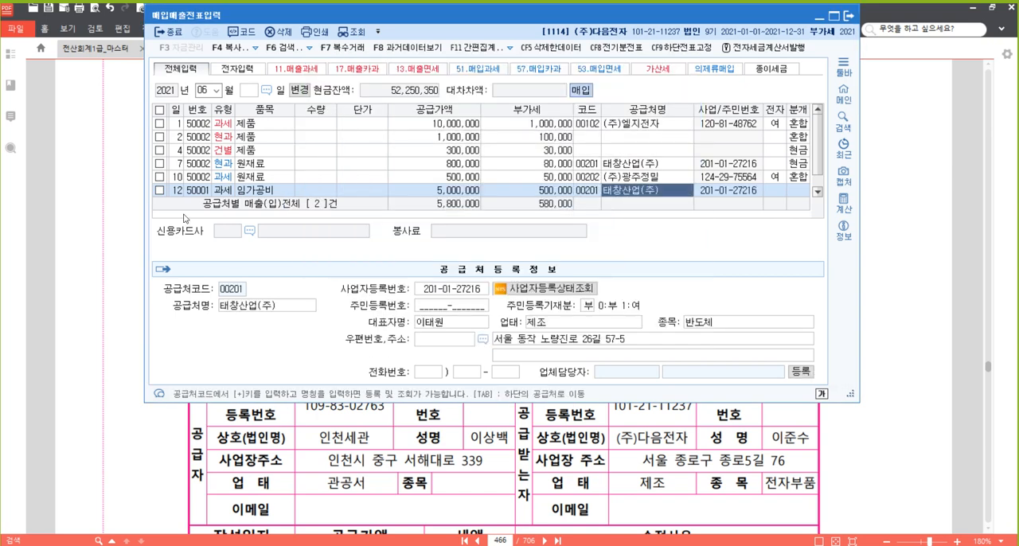
key(Return)
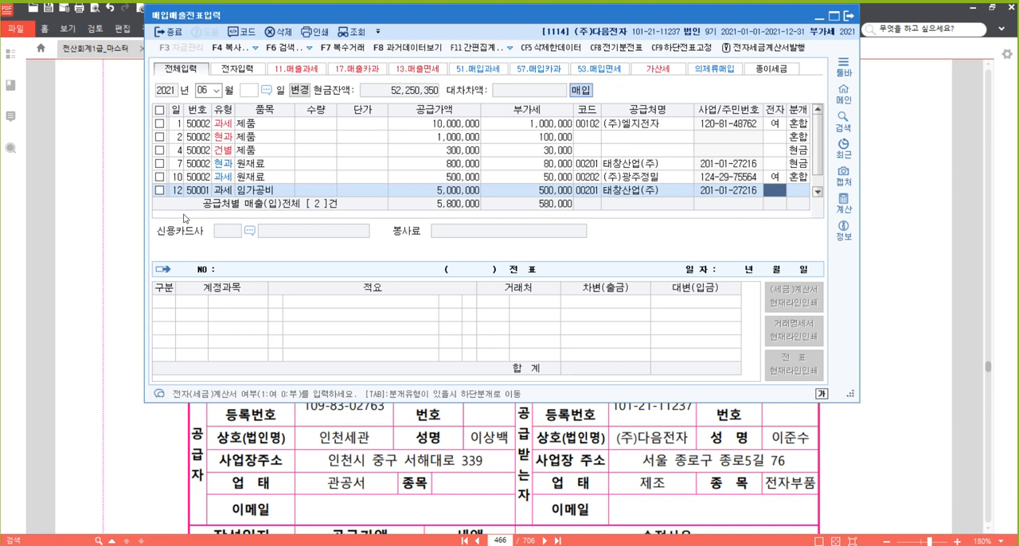
key(1)
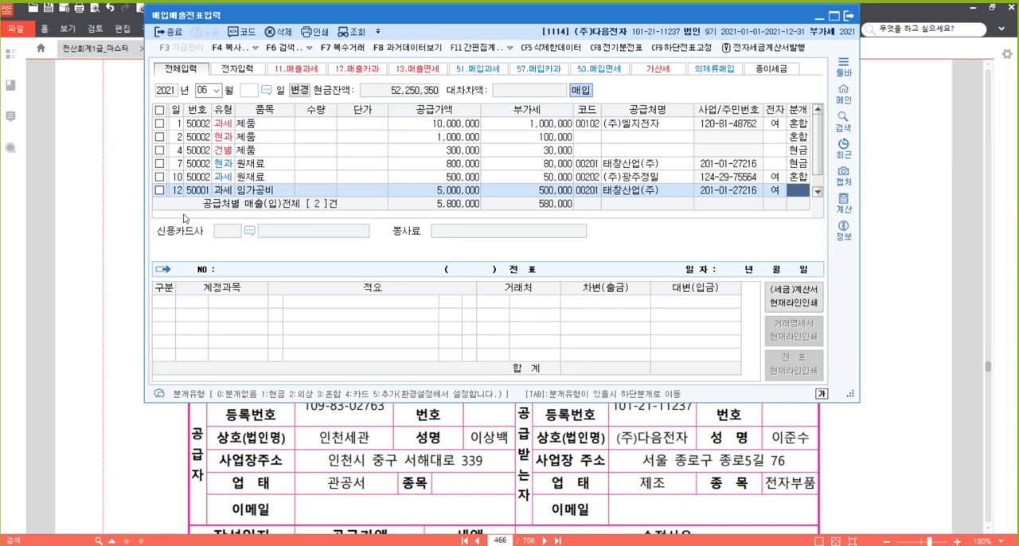
key(3)
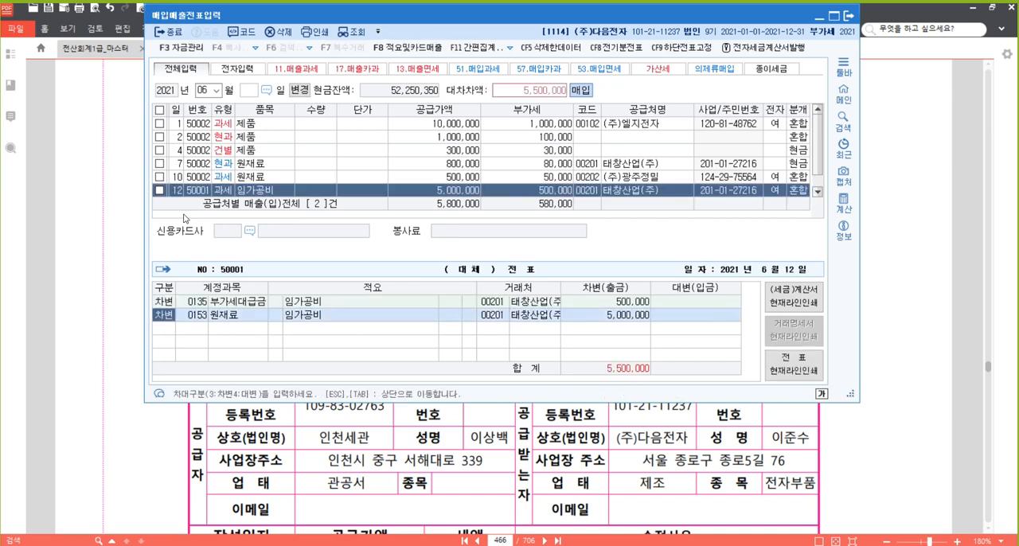
Change the 원재료 debit line of the June 12 slip to account 0533 외주가공비 (제조원가).
key(Return)
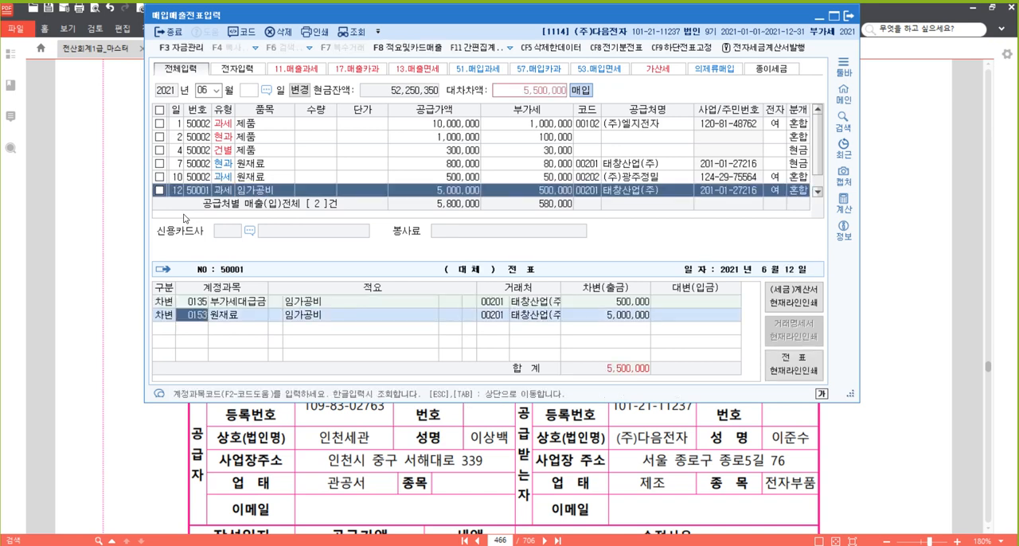
text(가공)
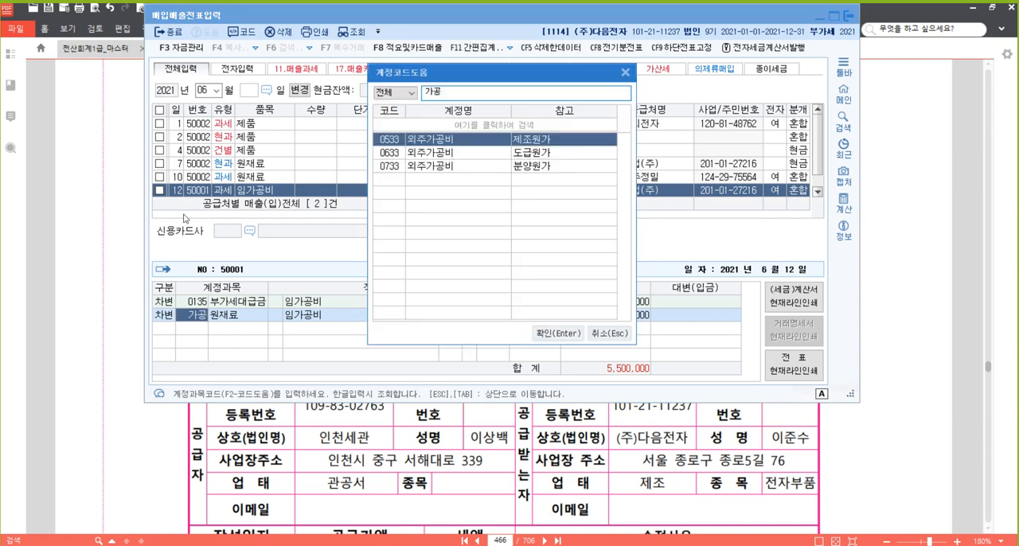
key(Return)
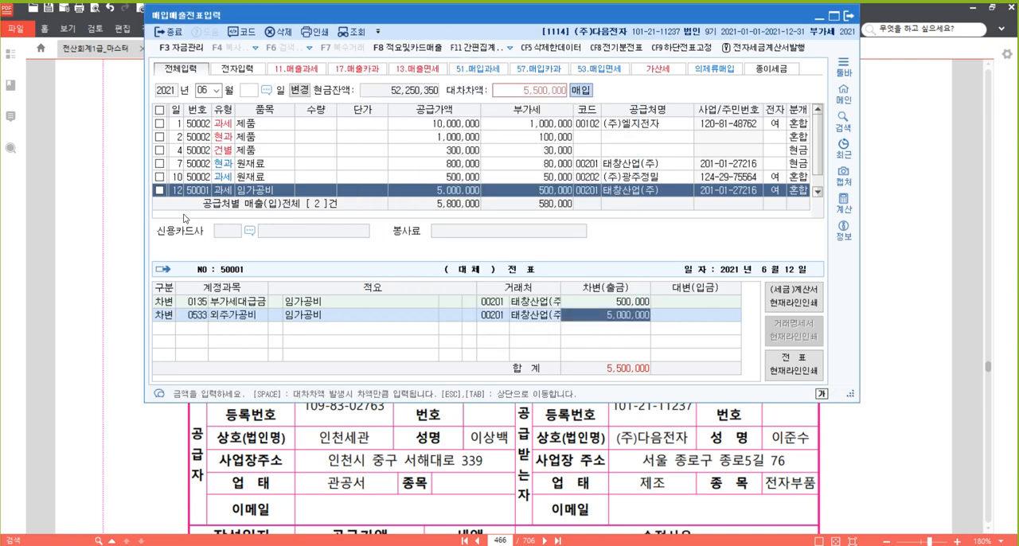
key(Return)
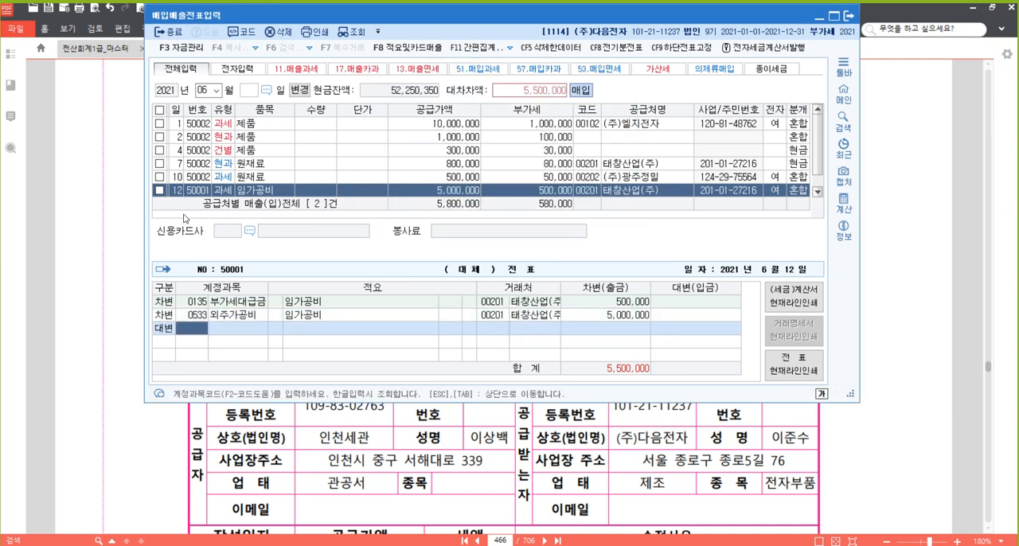
Add a credit line for account 253 미지급금 with 5,500,000, complete the June 12 slip and reselect it for review.
text(253)
key(Return)
key(Return)
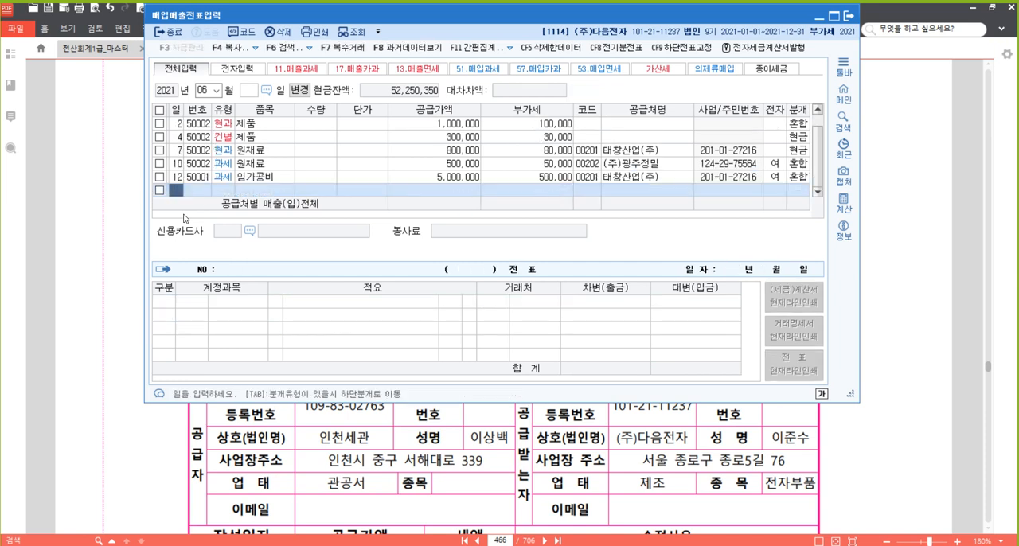
key(Up)
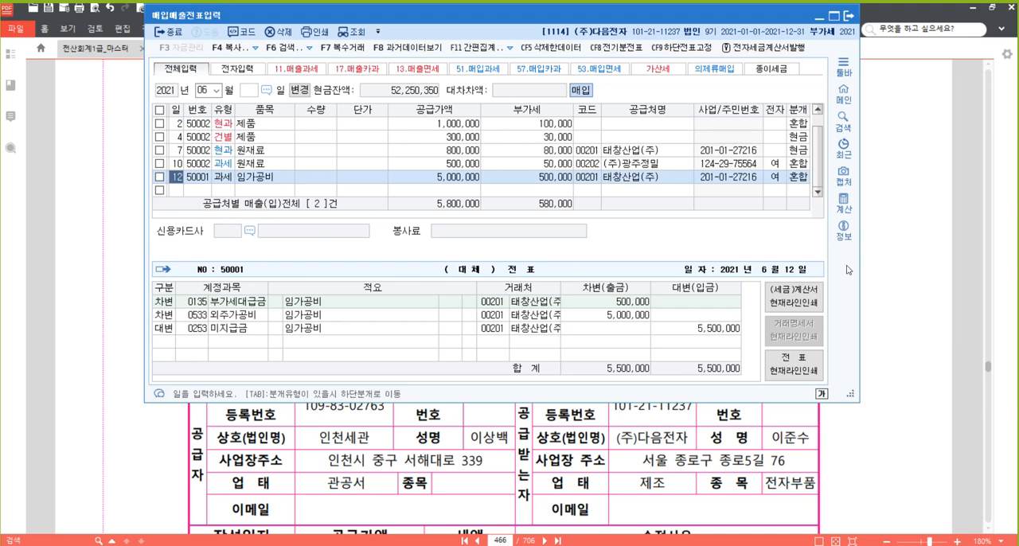
Return to the textbook PDF and highlight 수입전자세금계산서를 발급 in problem [30].
click(912, 258)
scroll(912, 258, down, 1)
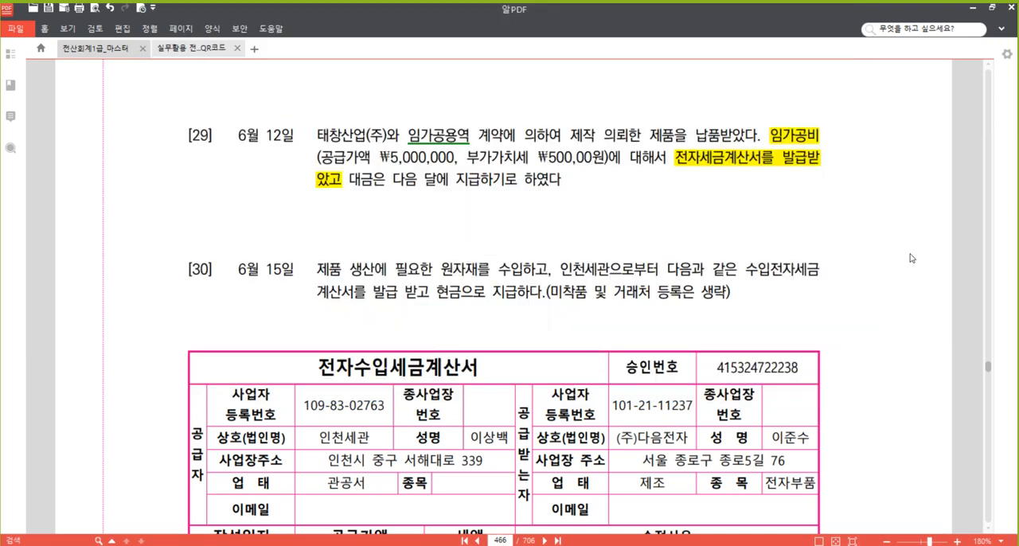
scroll(661, 271, down, 1)
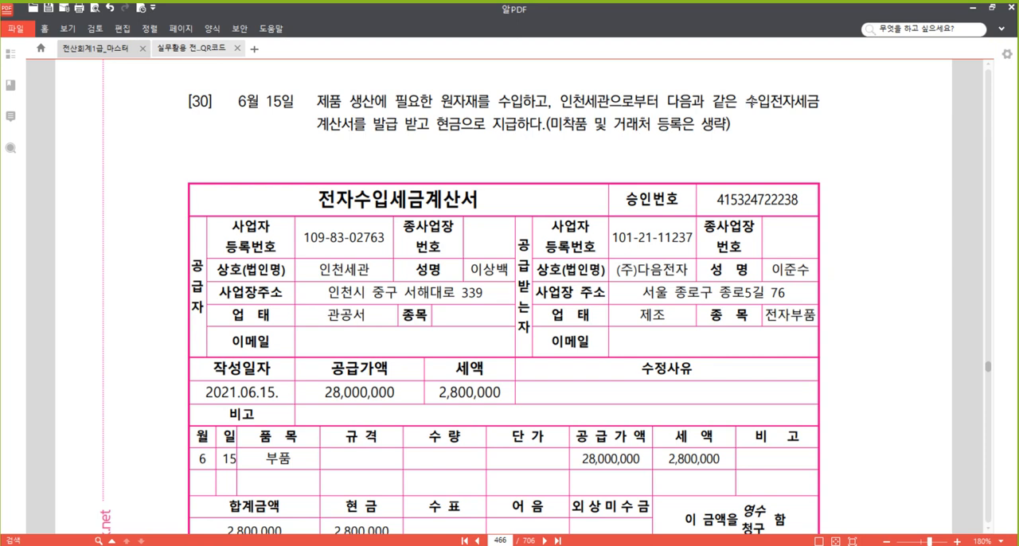
drag(746, 102, 385, 120)
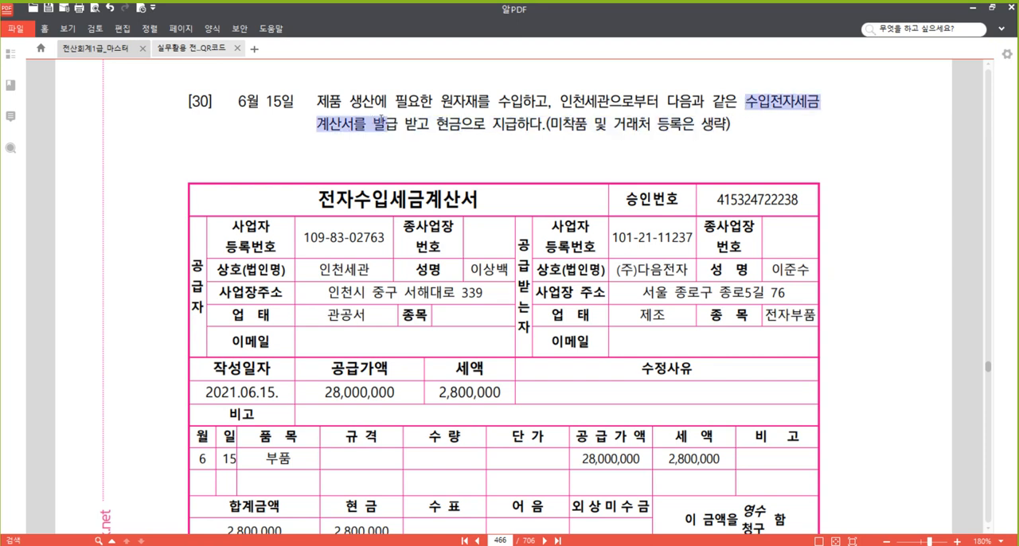
right_click(380, 126)
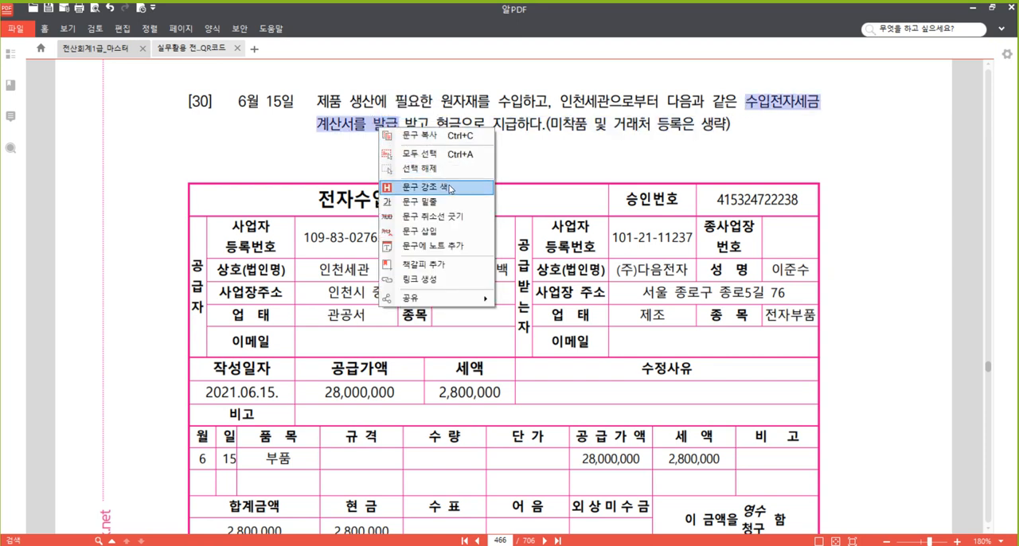
click(448, 188)
Highlight 세관 in the first line of problem [30].
drag(572, 102, 610, 101)
right_click(600, 95)
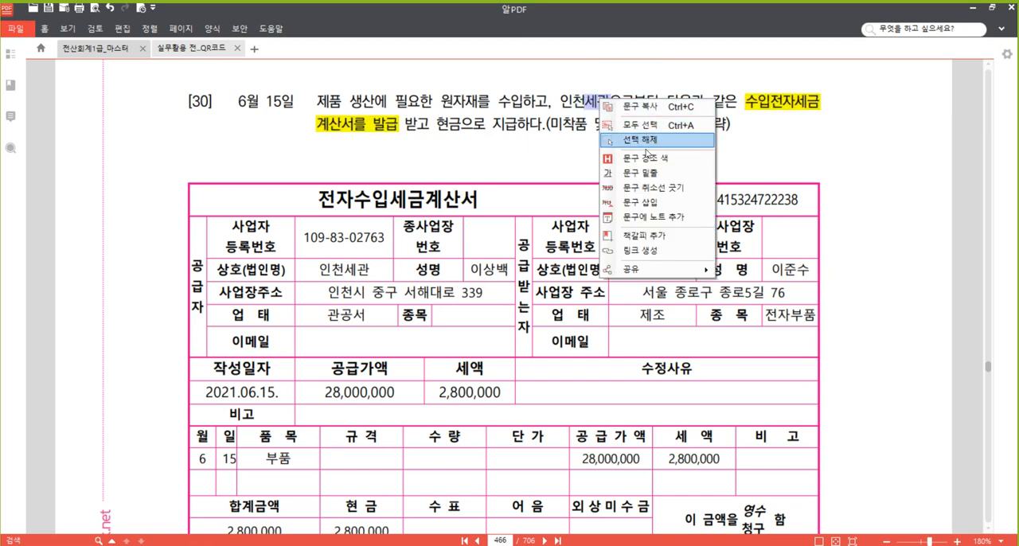
click(666, 157)
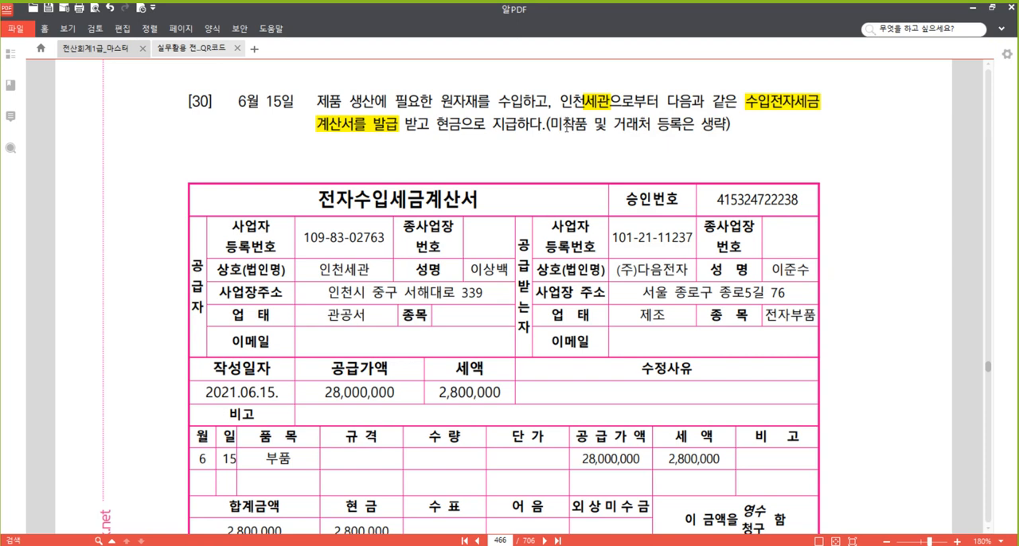
Strike through 거래처 등록은 생략 in the parenthetical note of problem [30].
drag(617, 123, 725, 125)
right_click(697, 122)
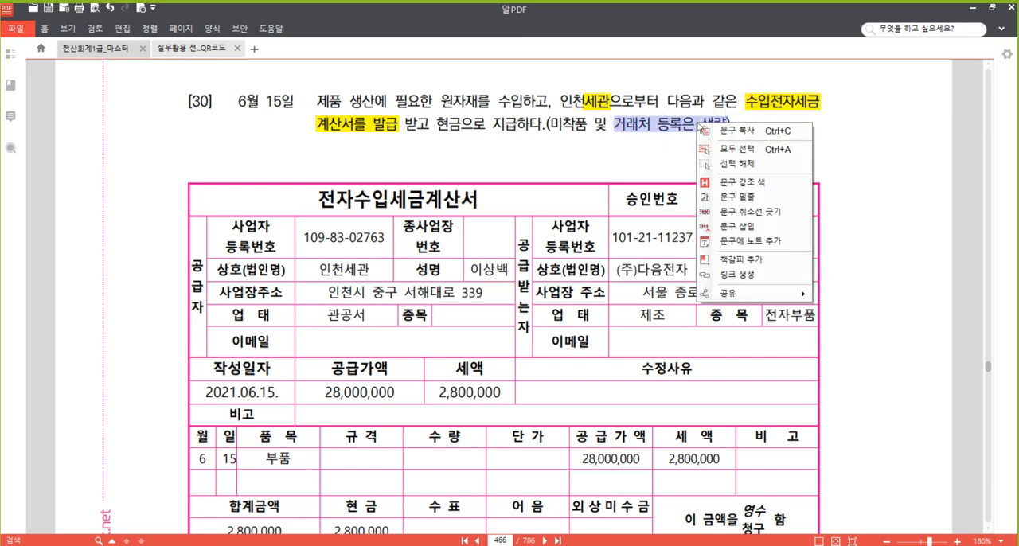
click(767, 213)
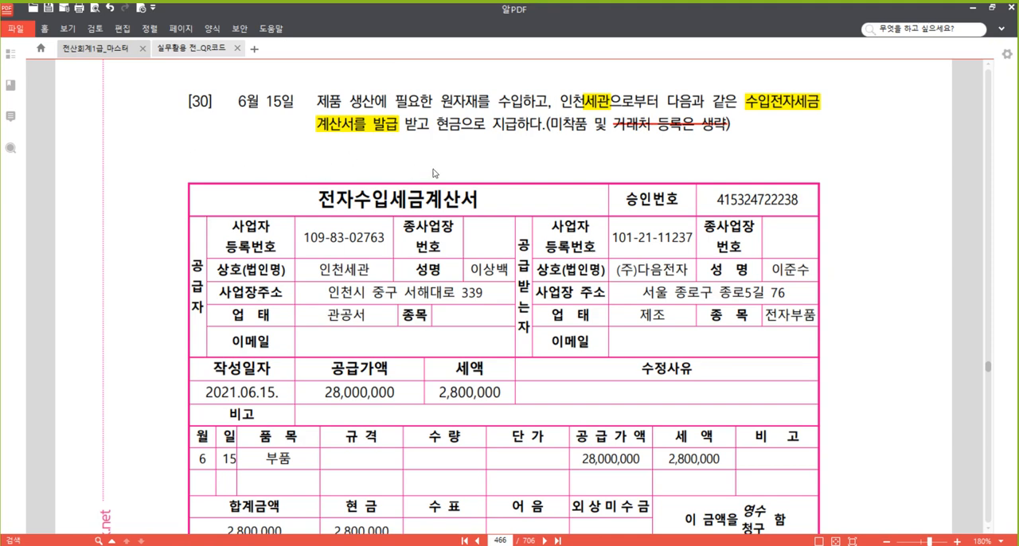
Highlight the 2,800,000 under 세액 in problem [30]'s 전자수입세금계산서.
scroll(491, 249, down, 2)
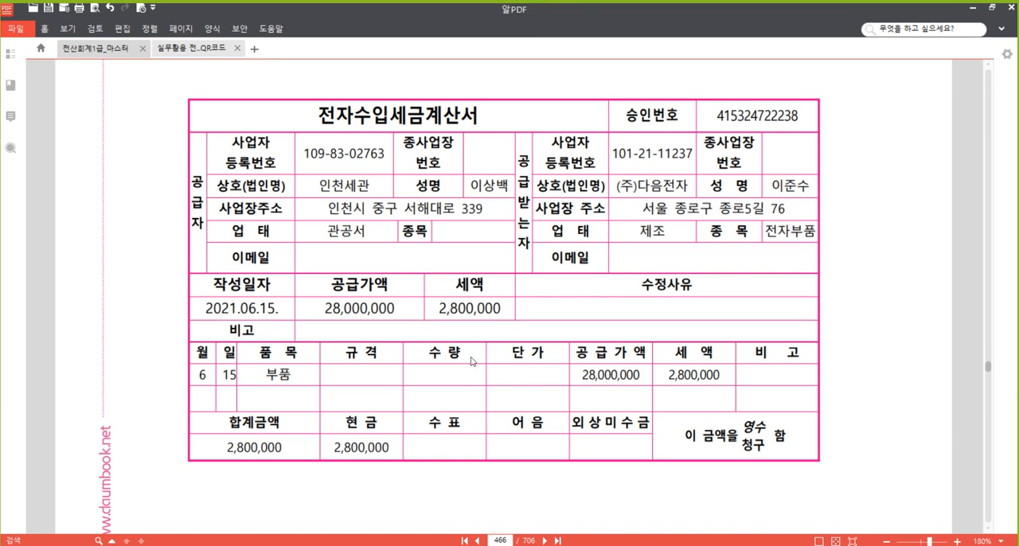
scroll(488, 328, down, 2)
drag(439, 225, 505, 229)
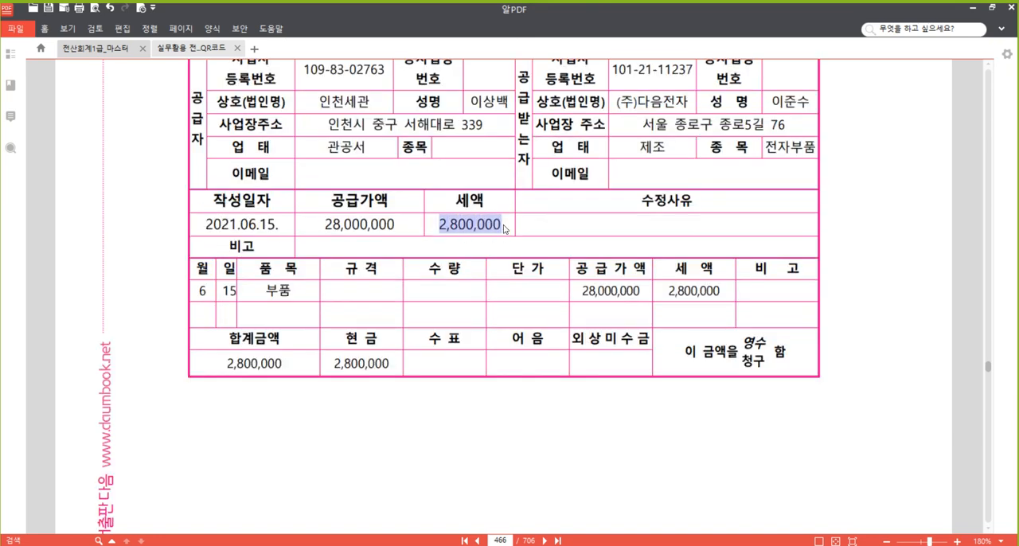
right_click(489, 231)
click(551, 293)
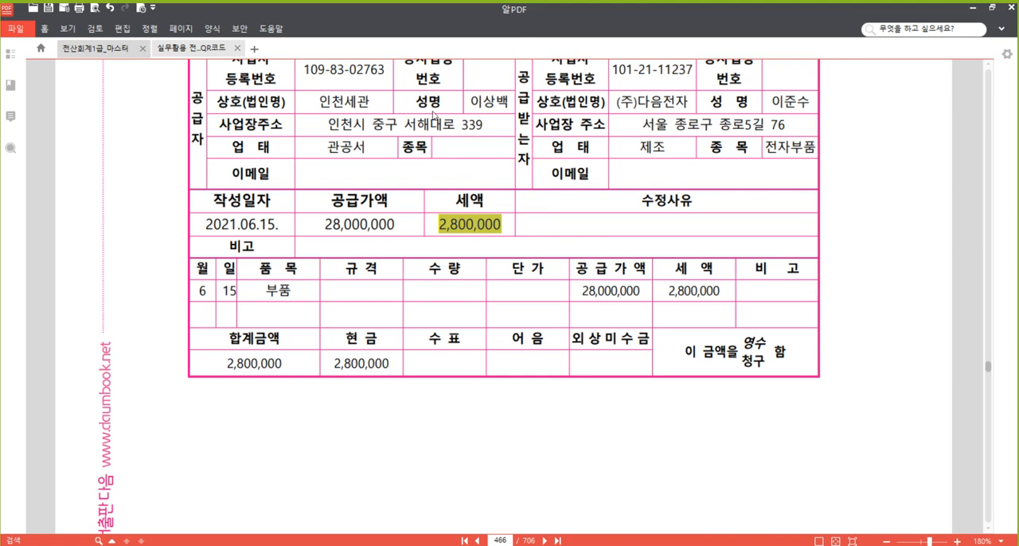
click(399, 138)
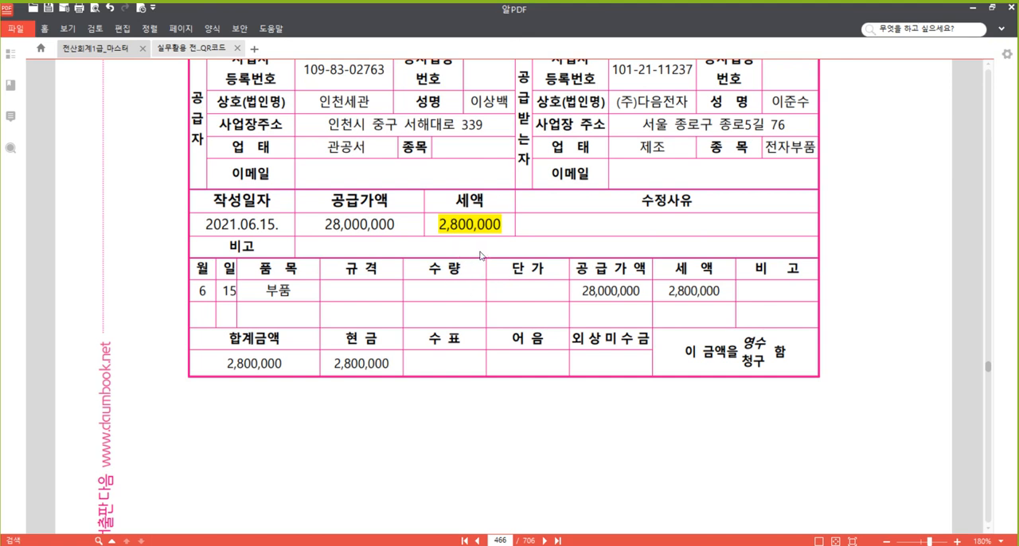
Highlight the 2,800,000 under 현금 in the last row of the 전자수입세금계산서.
drag(331, 365, 398, 368)
click(379, 369)
drag(334, 365, 387, 365)
right_click(364, 364)
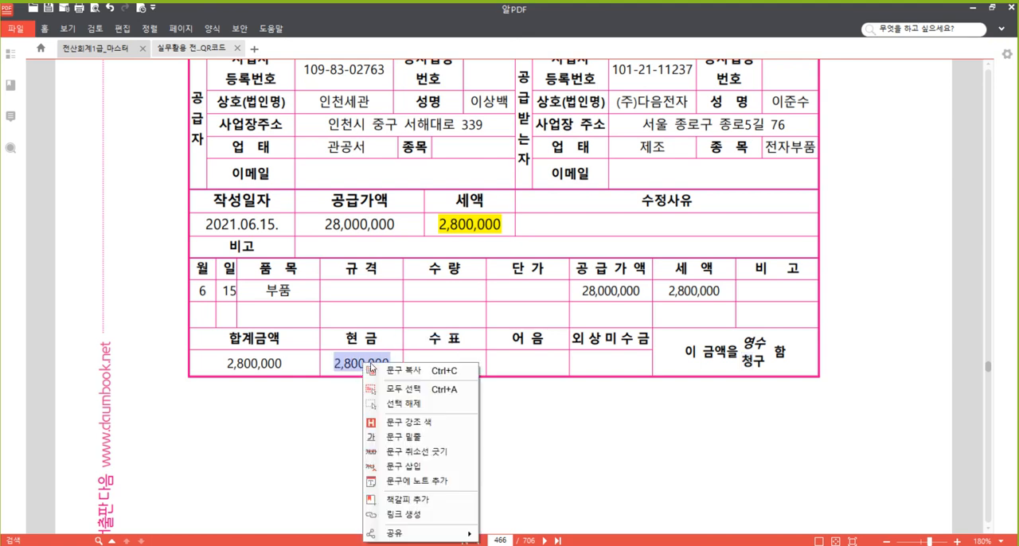
click(443, 428)
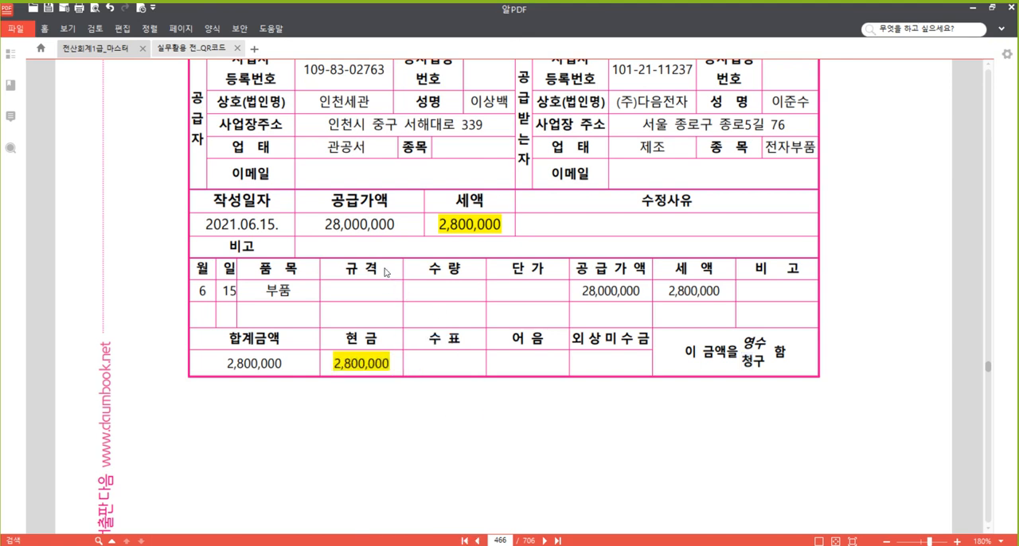
scroll(388, 273, up, 2)
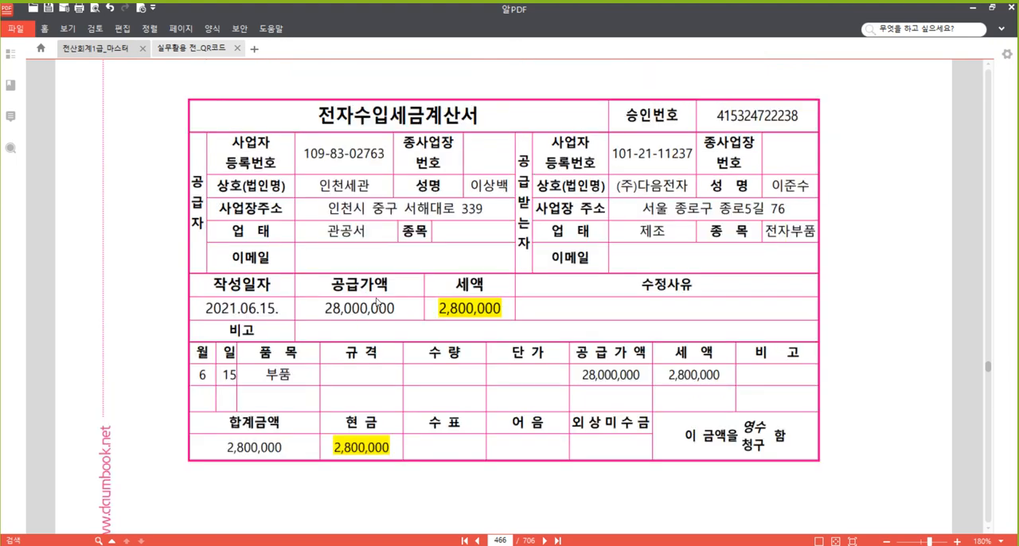
scroll(377, 301, up, 4)
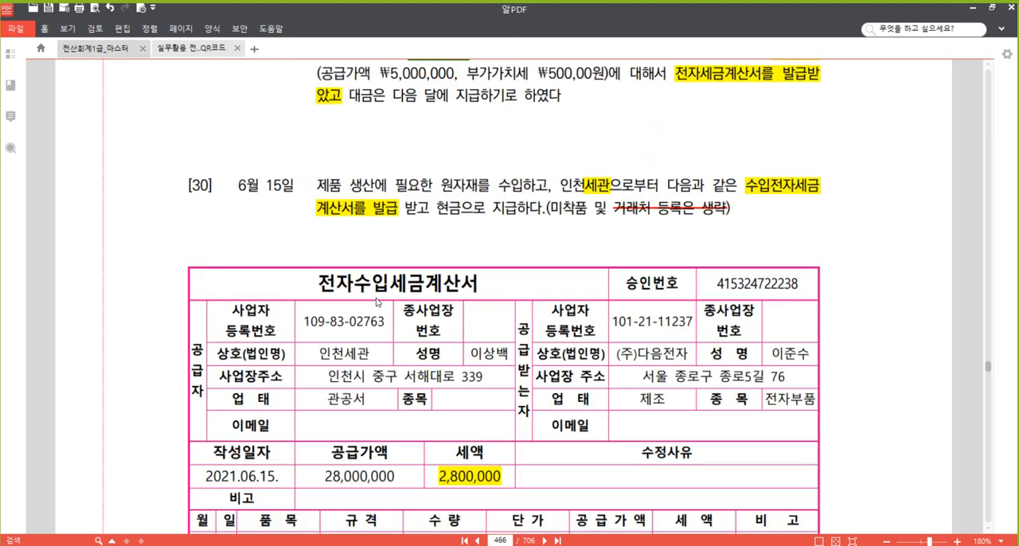
scroll(377, 302, down, 2)
scroll(372, 307, down, 4)
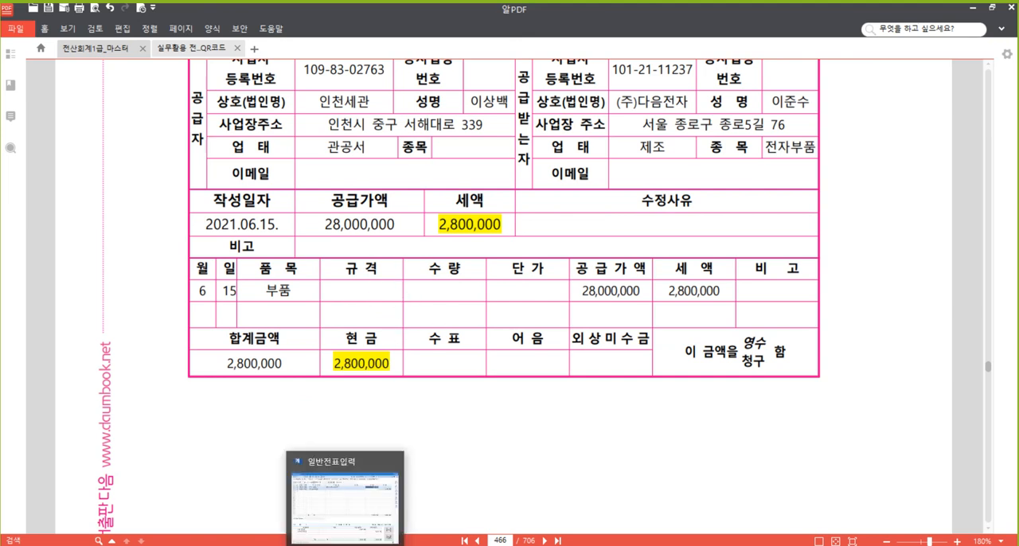
Switch to the 매입매출전표입력 window and start a new slip for June 15 with VAT type 55 수입.
click(307, 544)
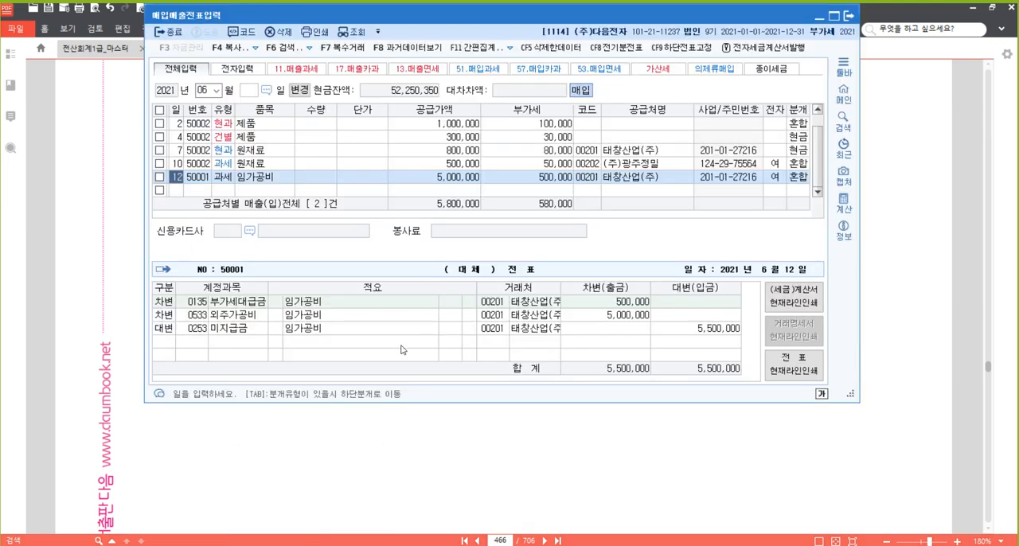
click(183, 194)
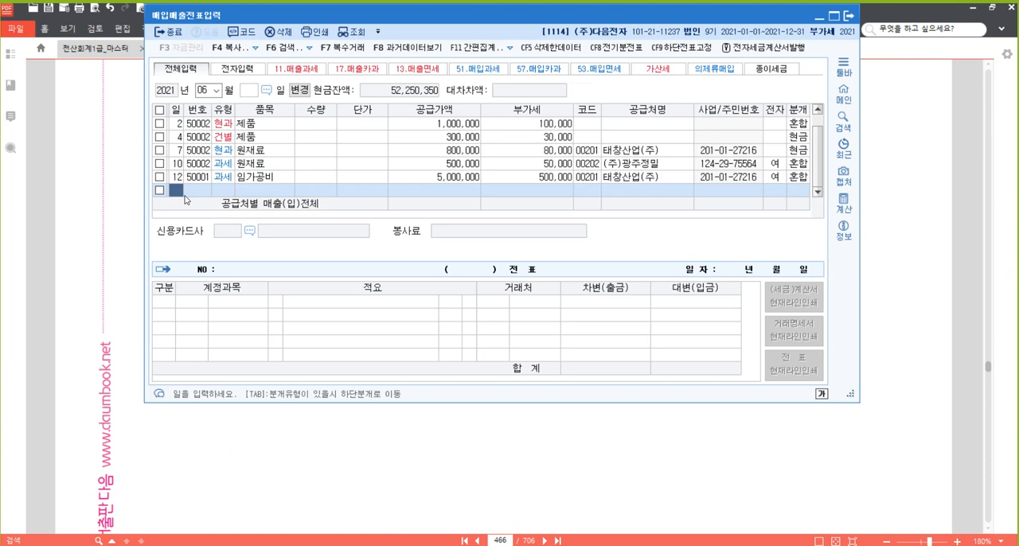
text(15)
key(Return)
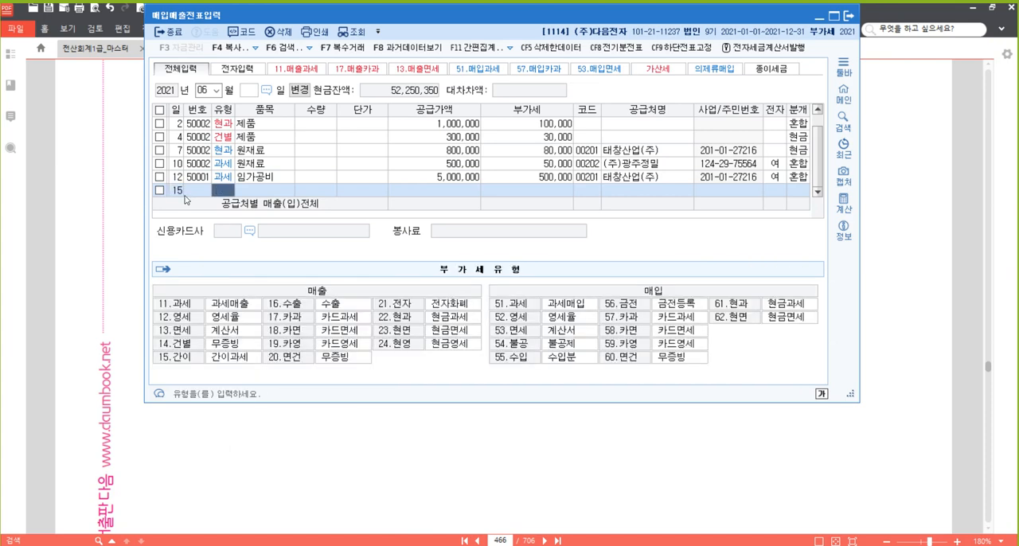
text(55)
key(Return)
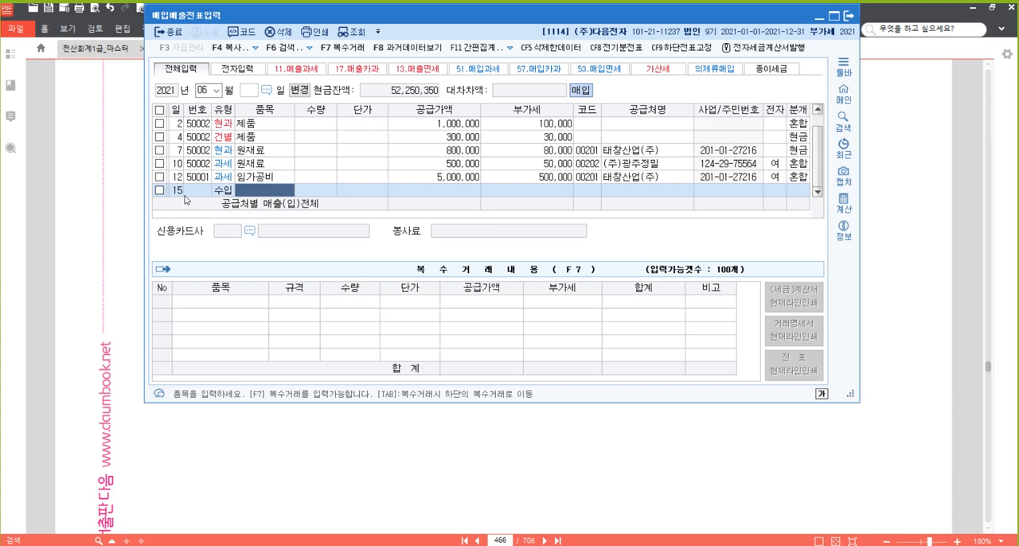
Enter 부품 as the June 15 slip's item with a 공급가액 of 28,000,000 and accept the calculated 부가세.
text(부품)
key(Return)
key(Return)
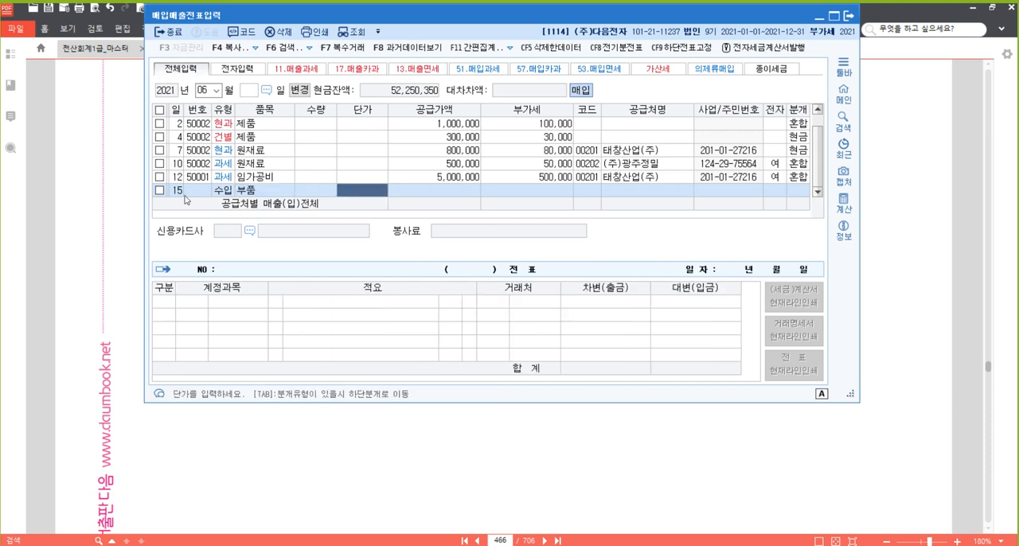
key(Return)
text(28,000,000)
key(Return)
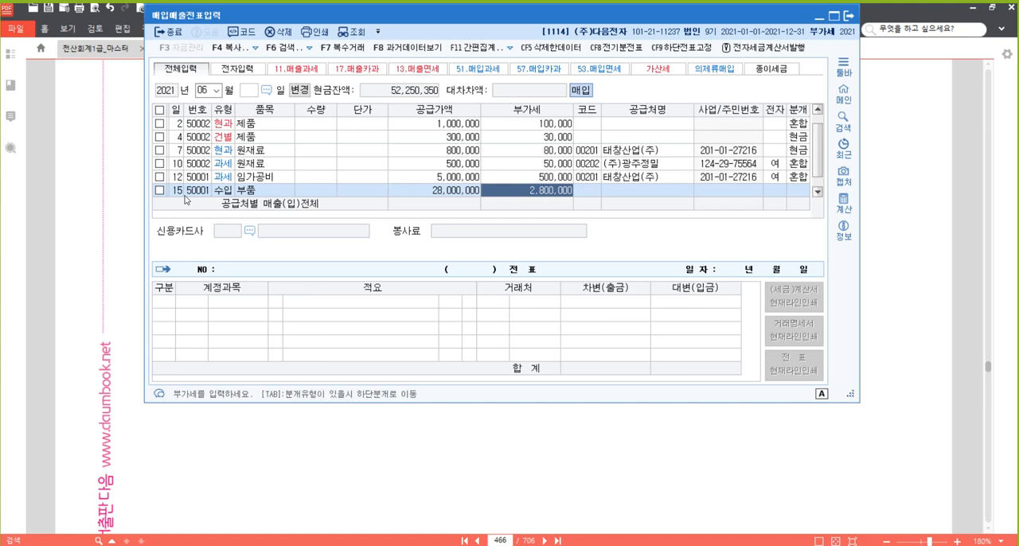
key(Return)
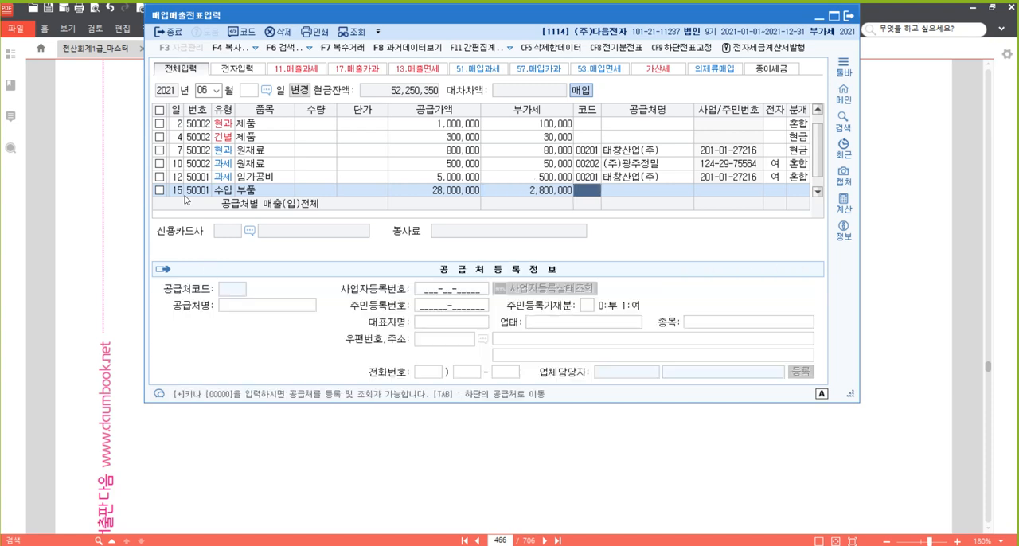
Register 인천세관 as a new supplier from the June 15 slip, accepting the proposed code.
text(+)
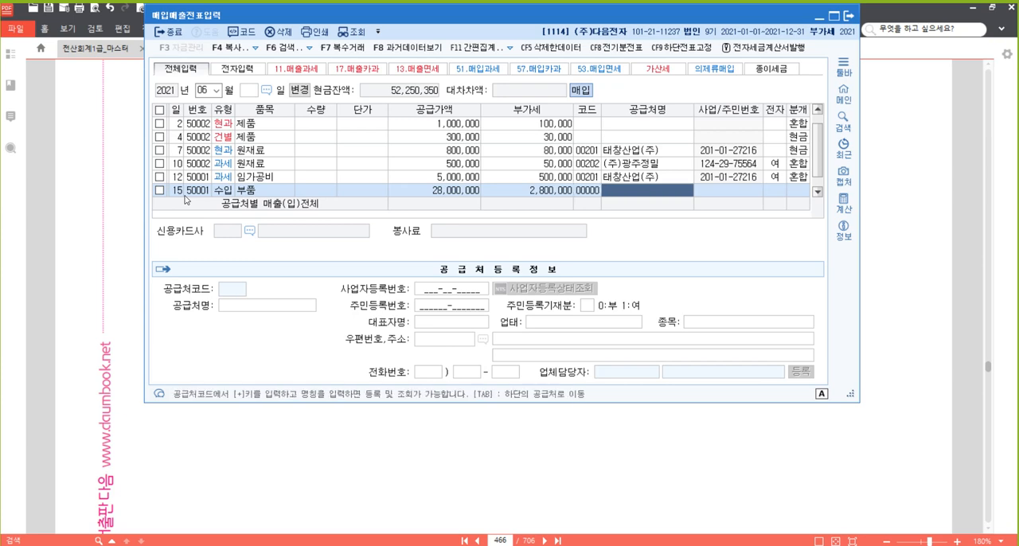
text(인천세)
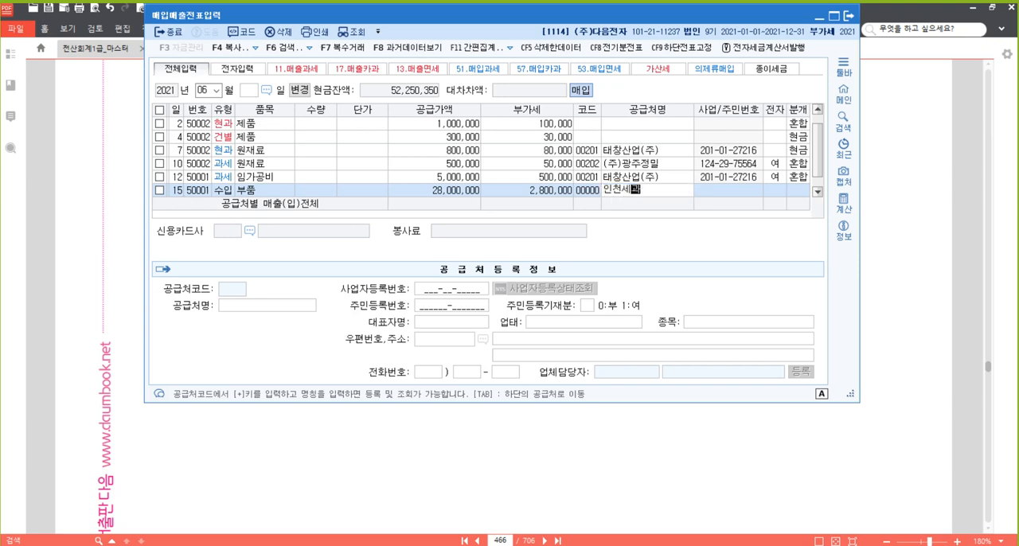
text(관)
key(Return)
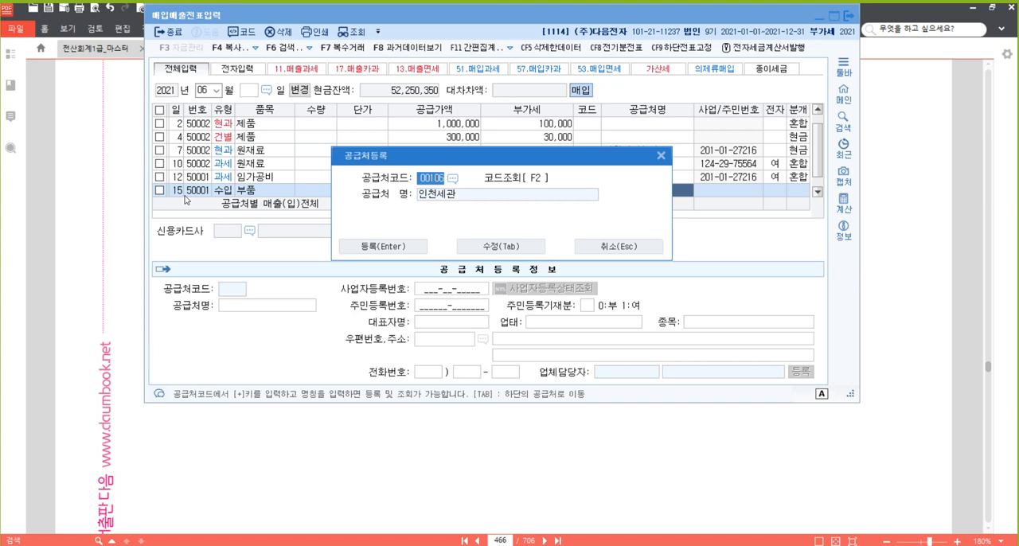
key(Return)
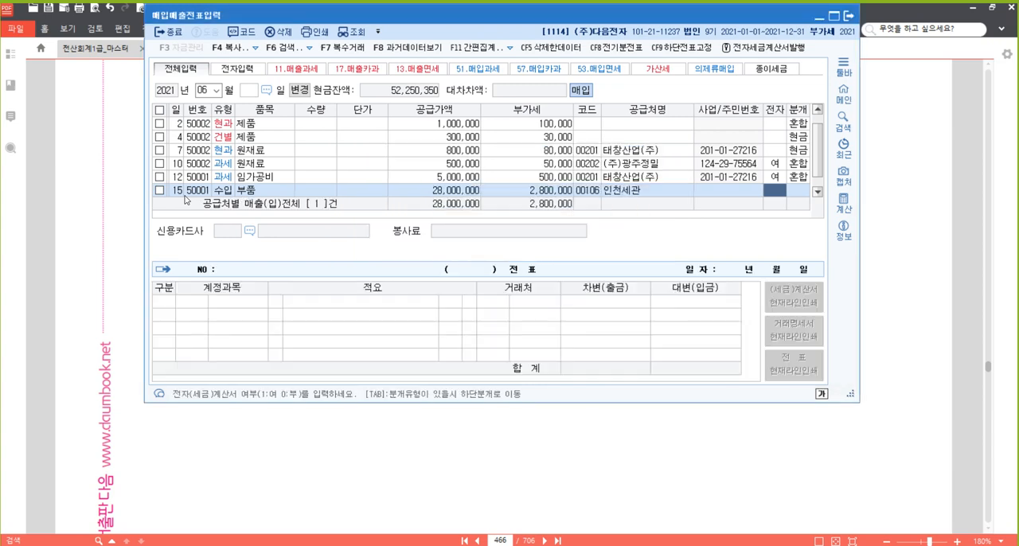
Mark the June 15 slip as electronic (1 여) and set its 분개 type to 3 혼합.
text(1)
key(Return)
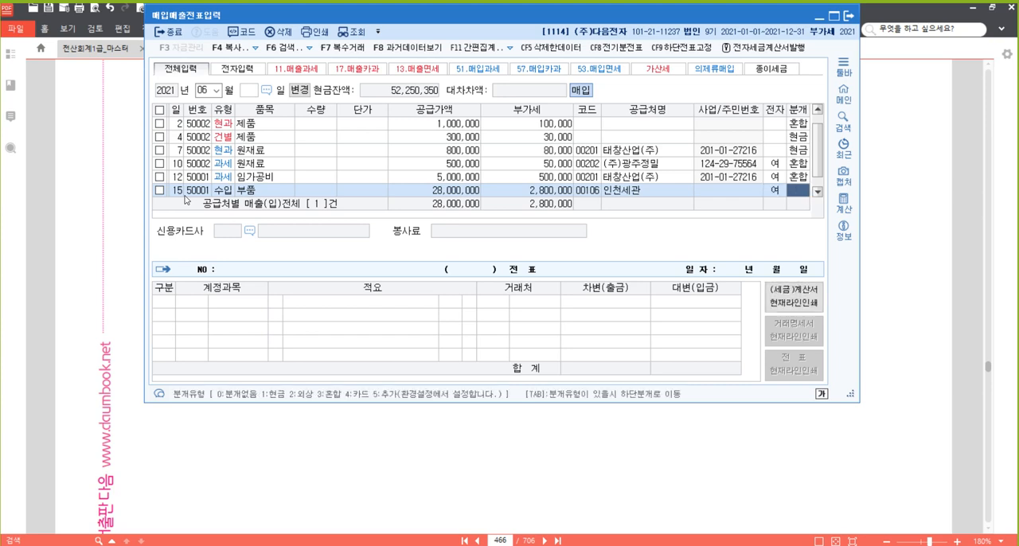
text(3)
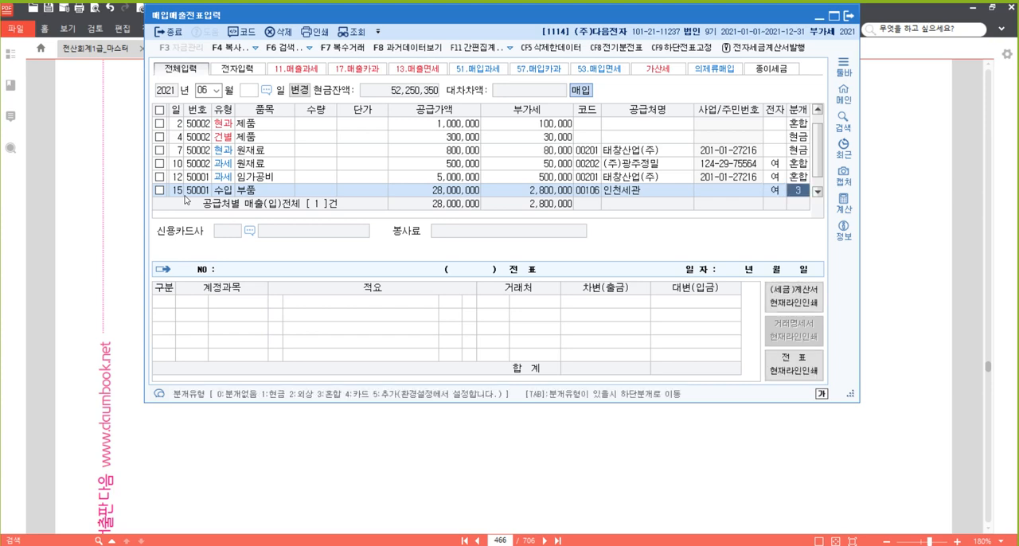
key(Return)
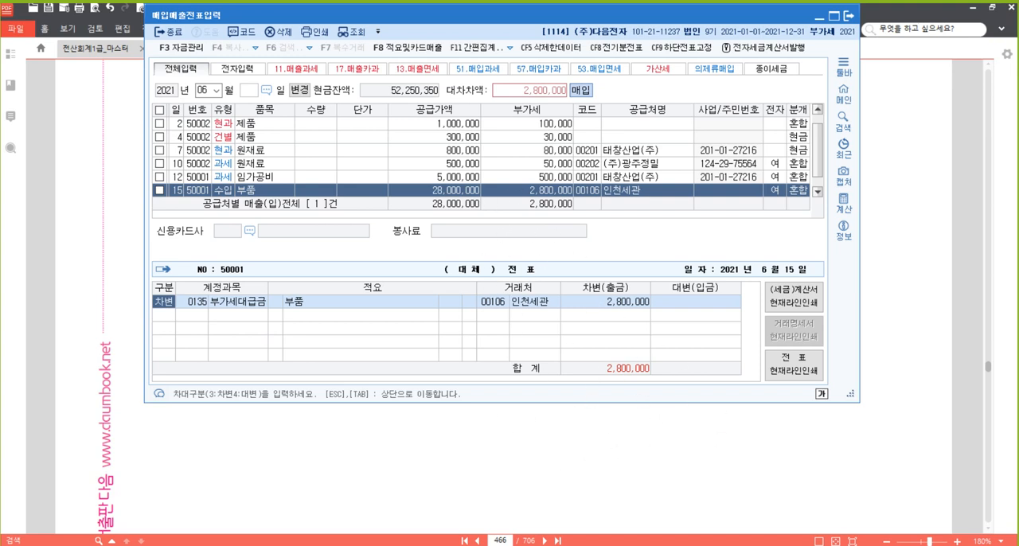
Keep the 부가세대급금 debit line, add a credit line for account 101 현금 of 2,800,000, and finish the slip.
key(Return)
key(Return)
key(Return)
key(Return)
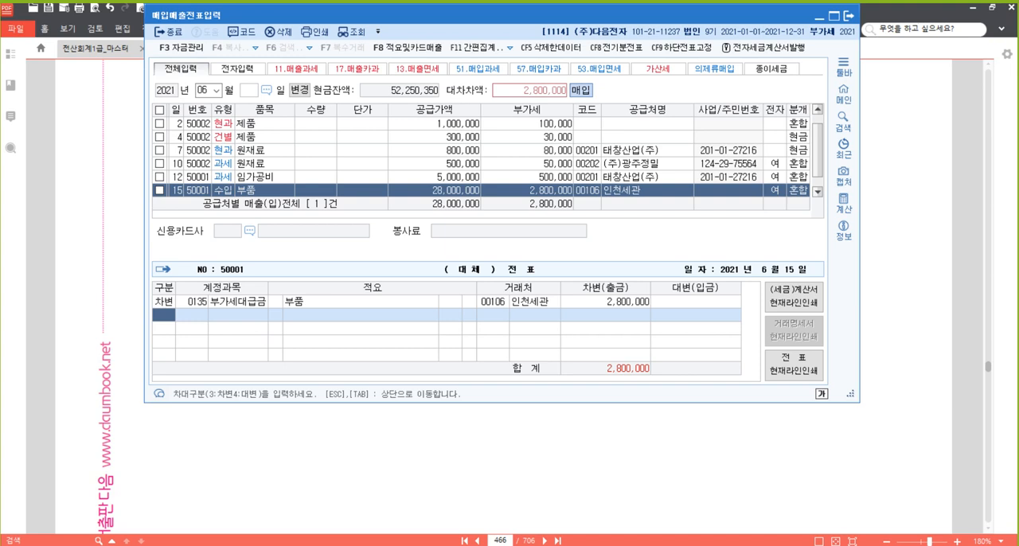
text(4)
key(Return)
text(101)
key(Return)
key(Return)
key(Return)
key(Return)
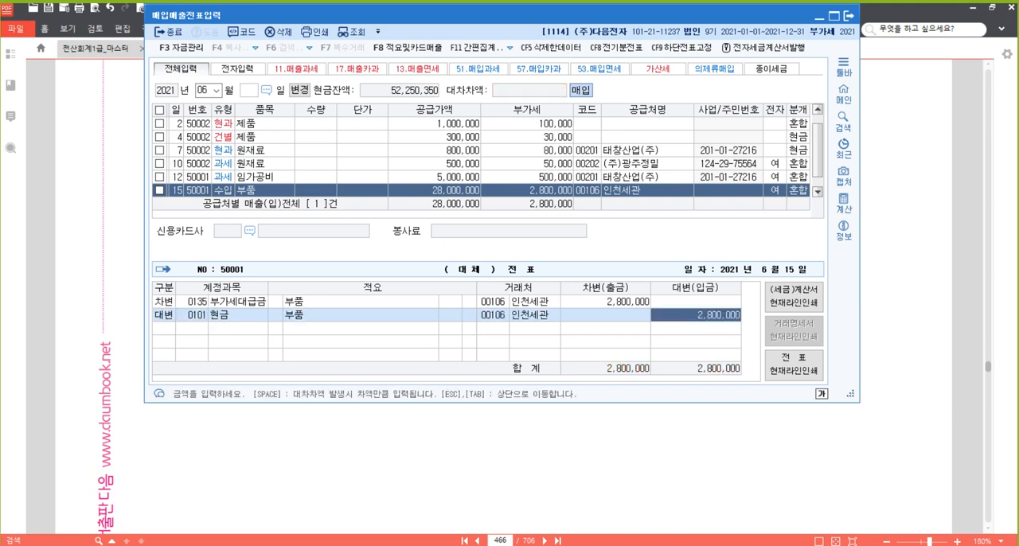
key(Up)
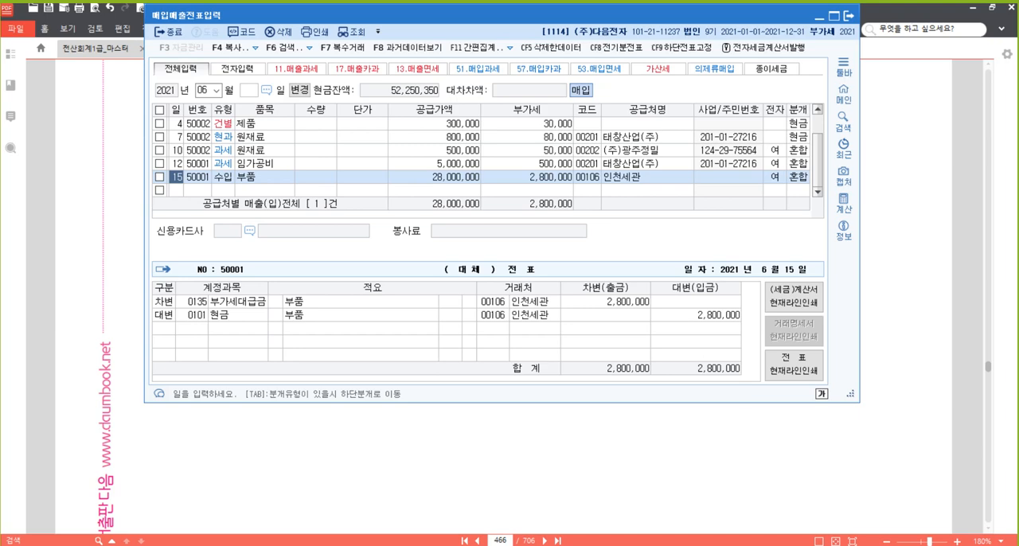
Switch to the textbook in 알PDF, go to page 527, and look through the 일반전표 practice section back to page 519.
click(510, 537)
text(527)
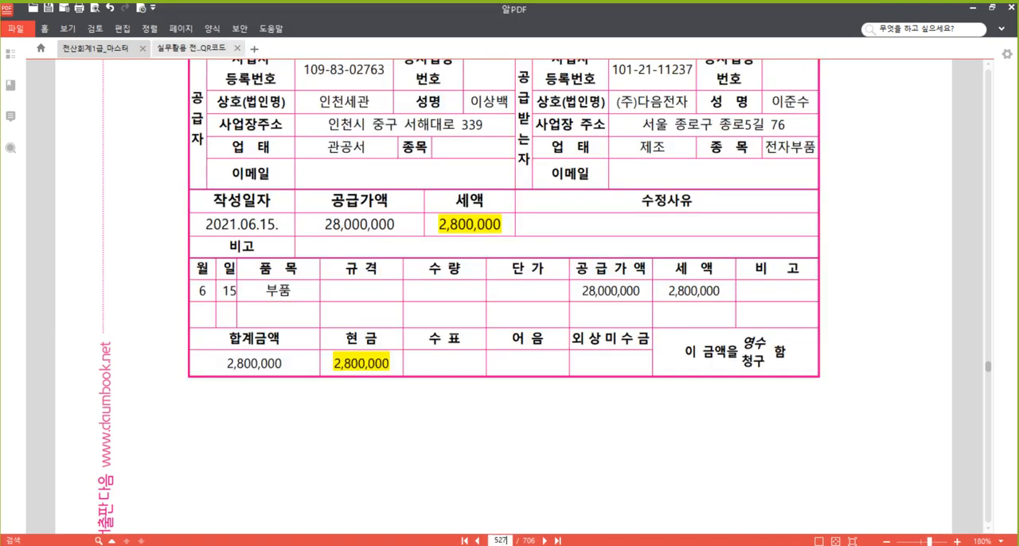
key(Return)
scroll(560, 232, down, 2)
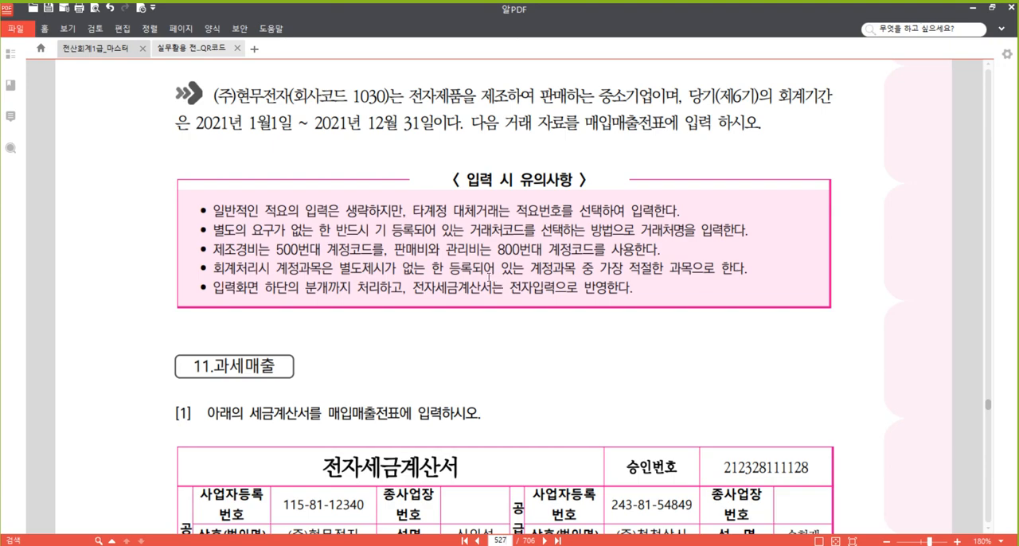
scroll(476, 257, up, 20)
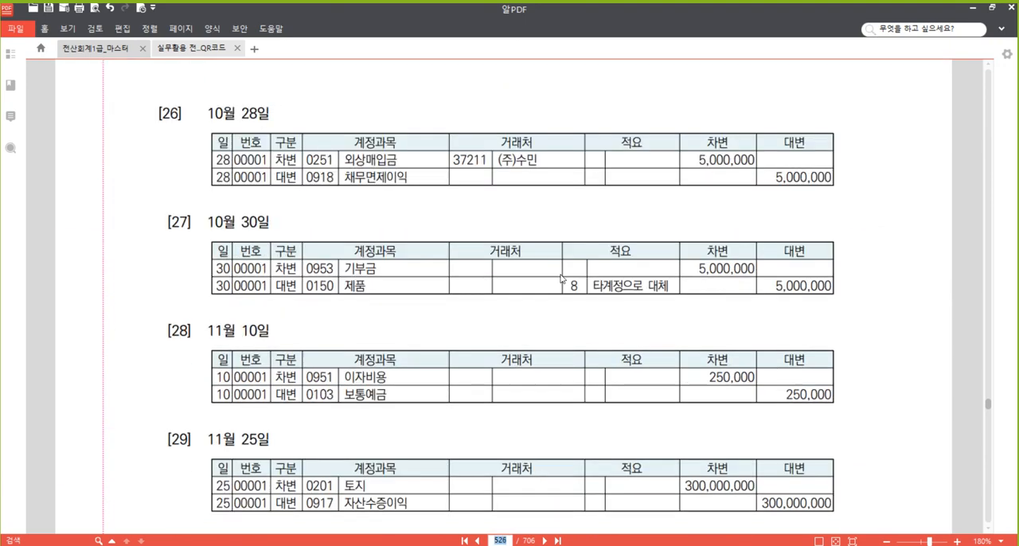
scroll(578, 264, up, 20)
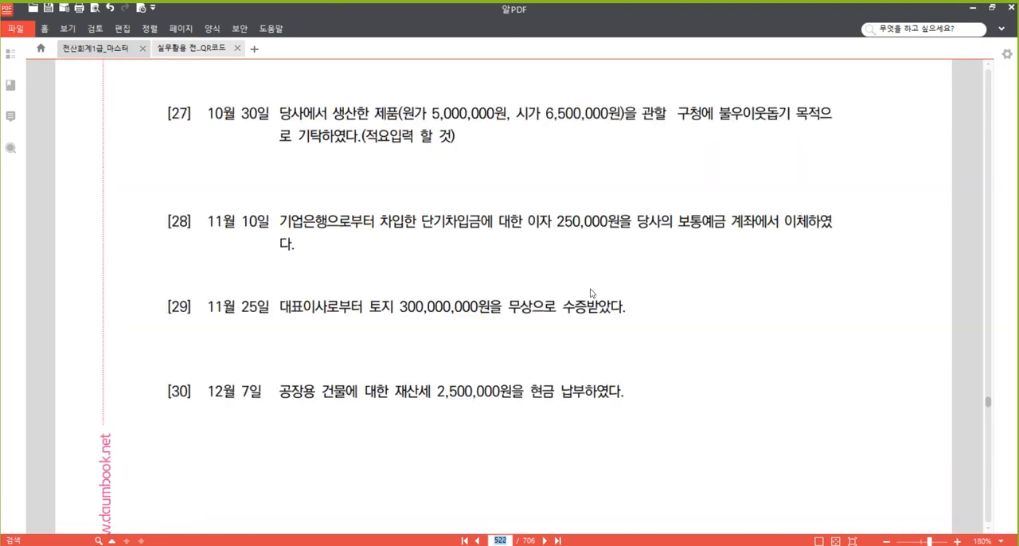
scroll(620, 246, up, 15)
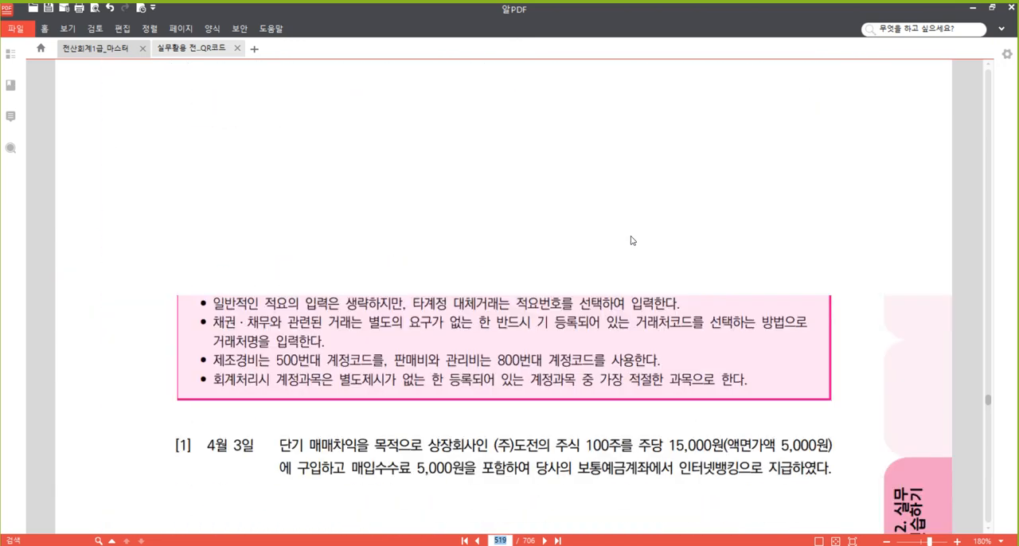
scroll(559, 270, up, 3)
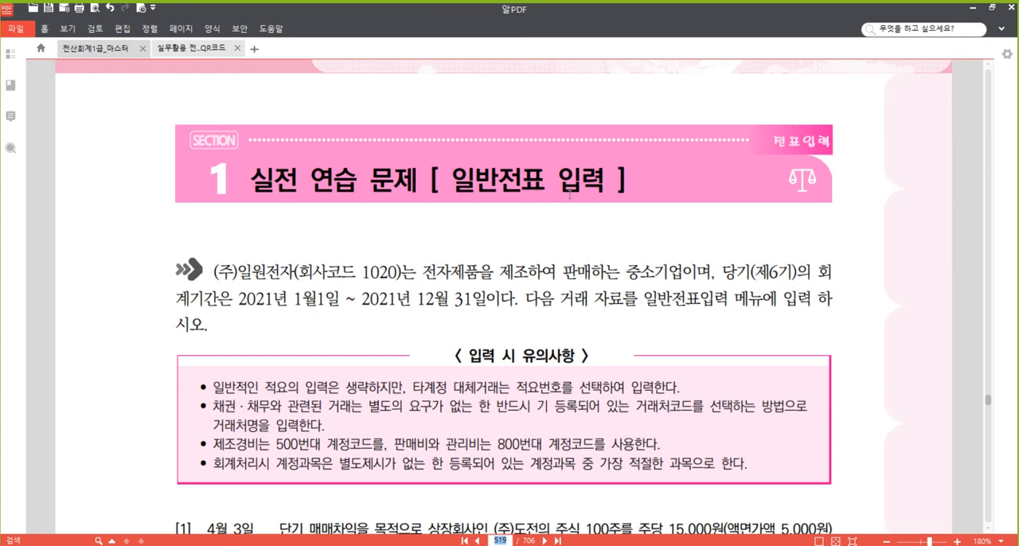
scroll(576, 194, down, 20)
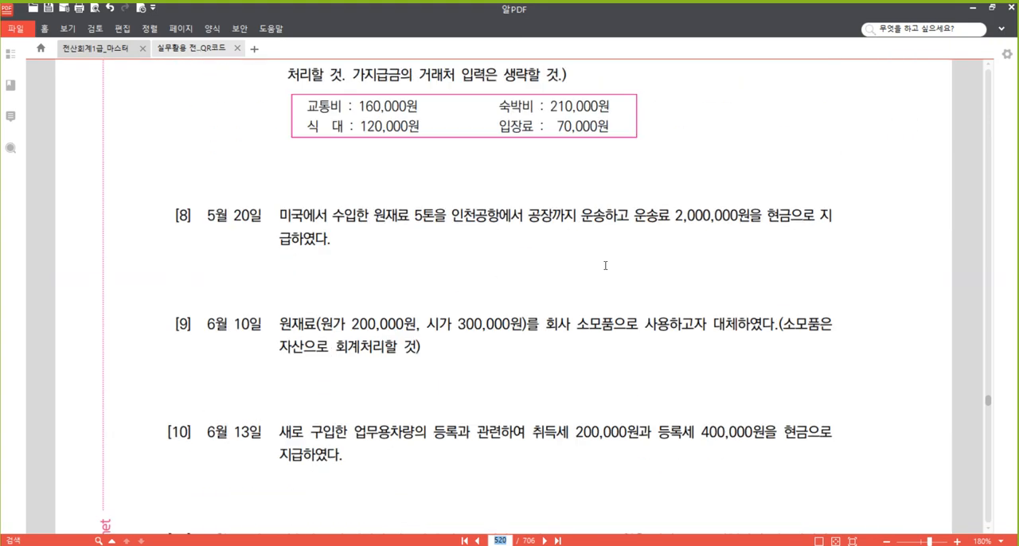
scroll(601, 272, down, 20)
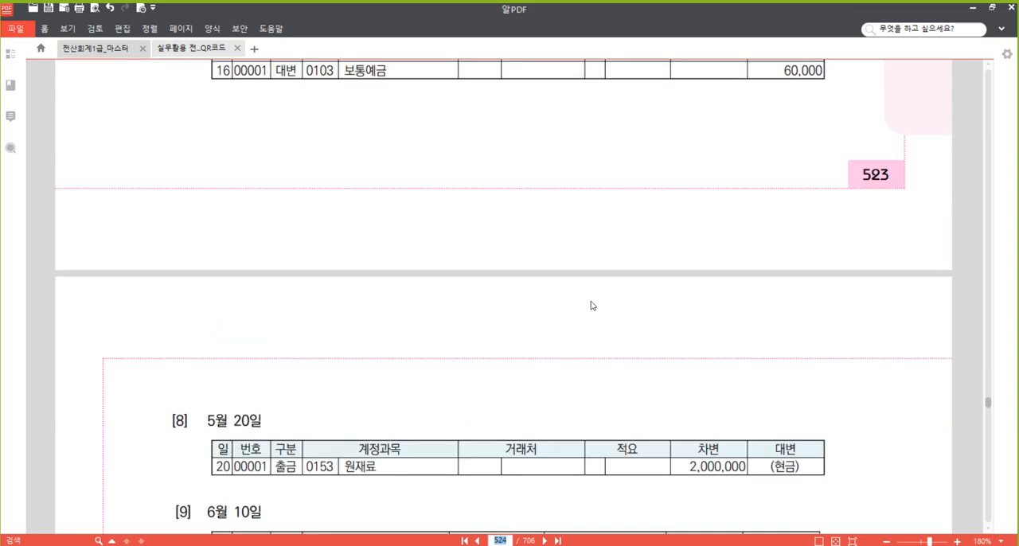
scroll(588, 306, down, 20)
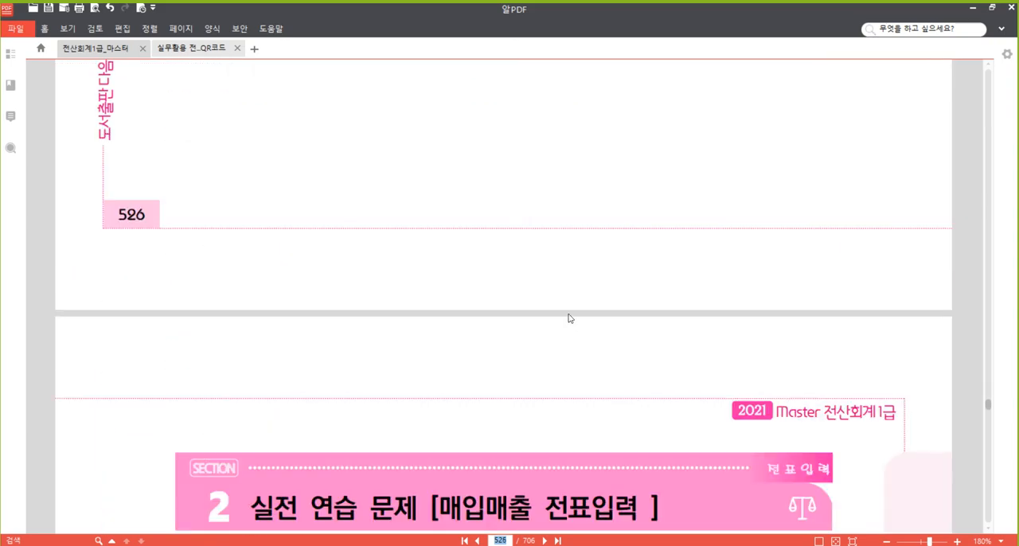
scroll(564, 327, down, 2)
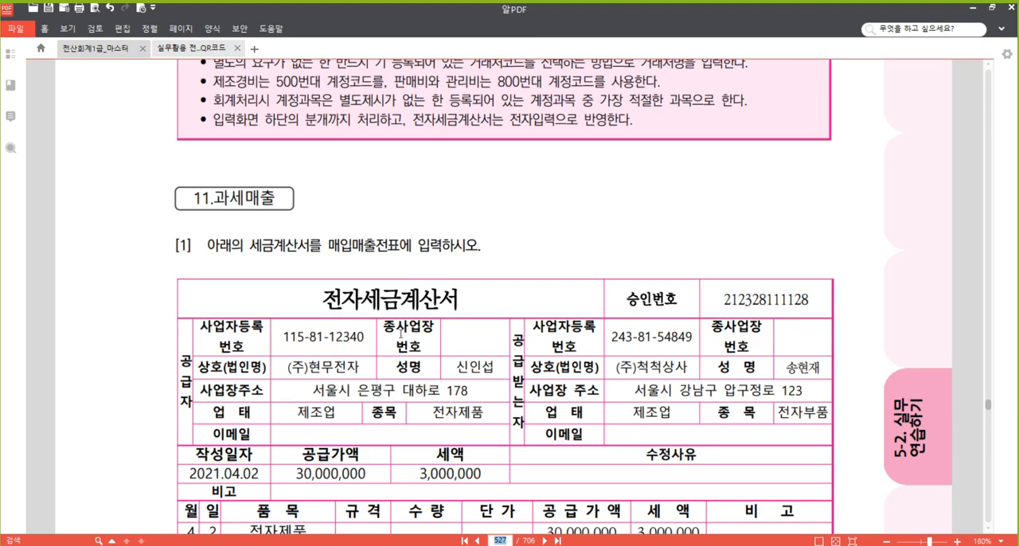
Examine the 매입매출전표 practice problems [1] to [12] on pages 527 to 529 of the textbook.
scroll(400, 334, down, 2)
scroll(397, 204, down, 3)
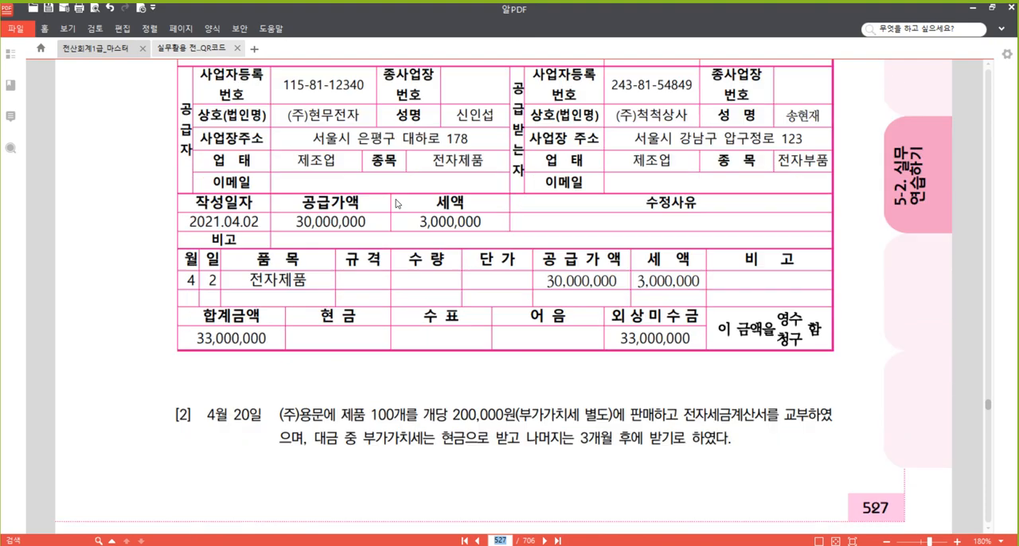
scroll(398, 204, down, 5)
scroll(436, 159, down, 3)
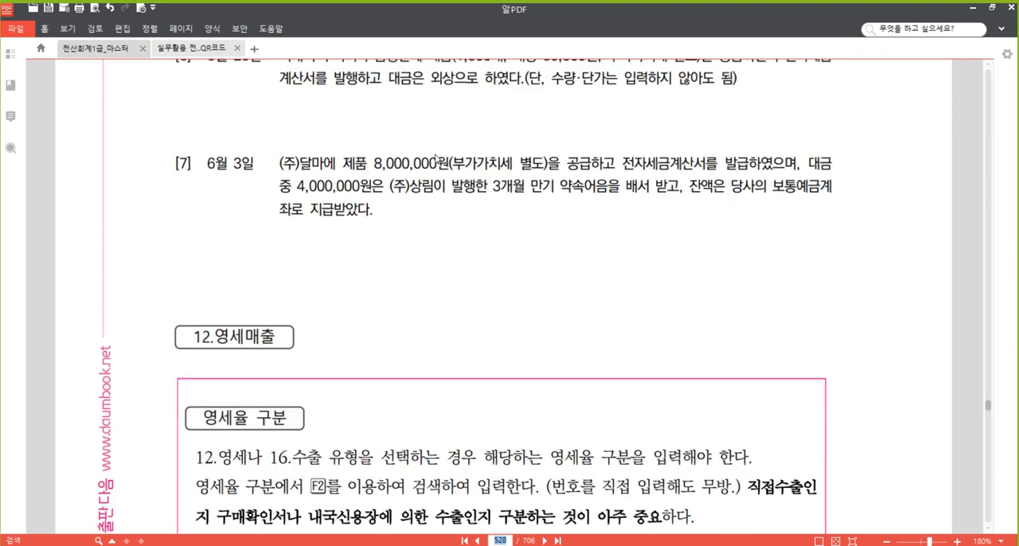
scroll(436, 160, down, 4)
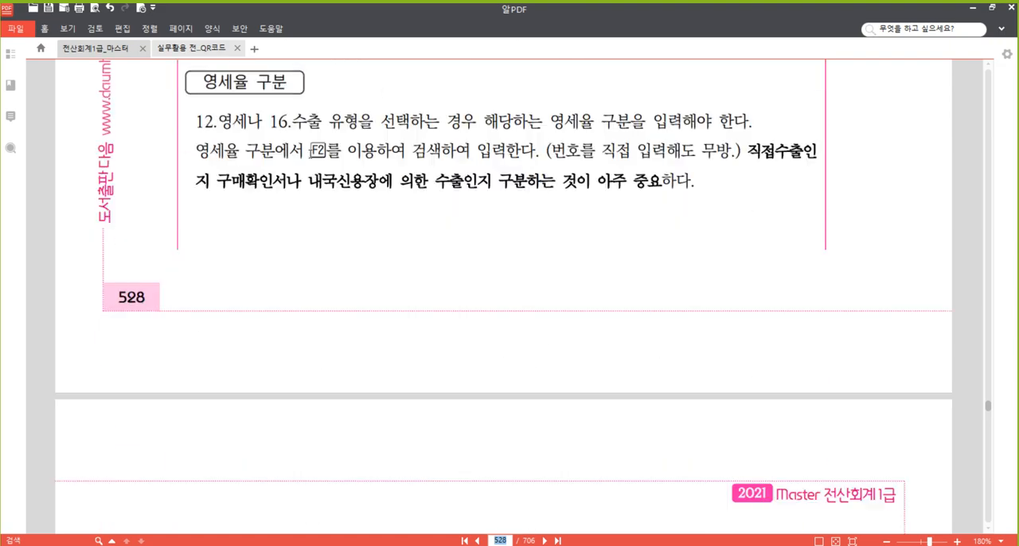
scroll(333, 169, down, 5)
scroll(333, 169, down, 5)
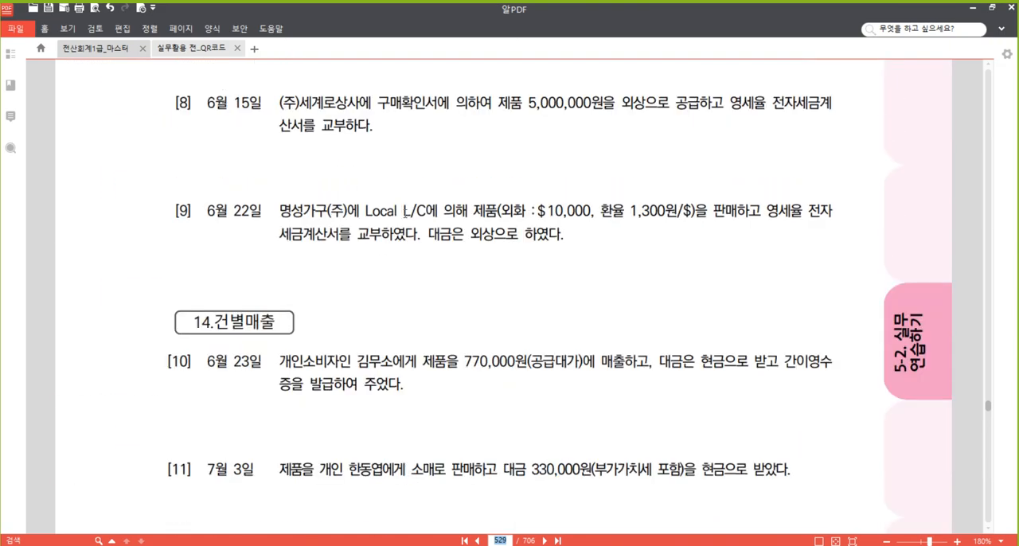
scroll(338, 177, down, 3)
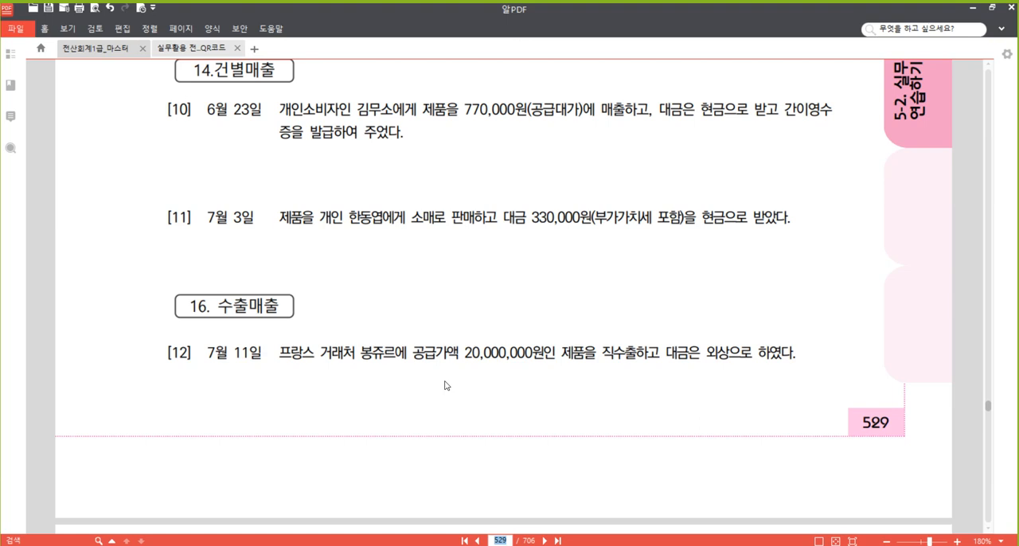
scroll(455, 330, up, 10)
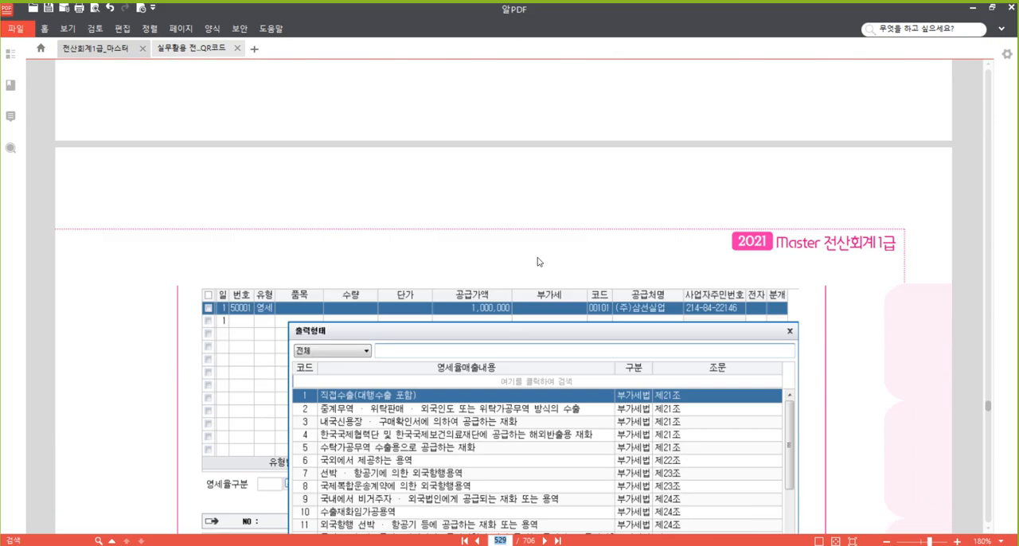
scroll(573, 325, up, 15)
scroll(355, 272, down, 3)
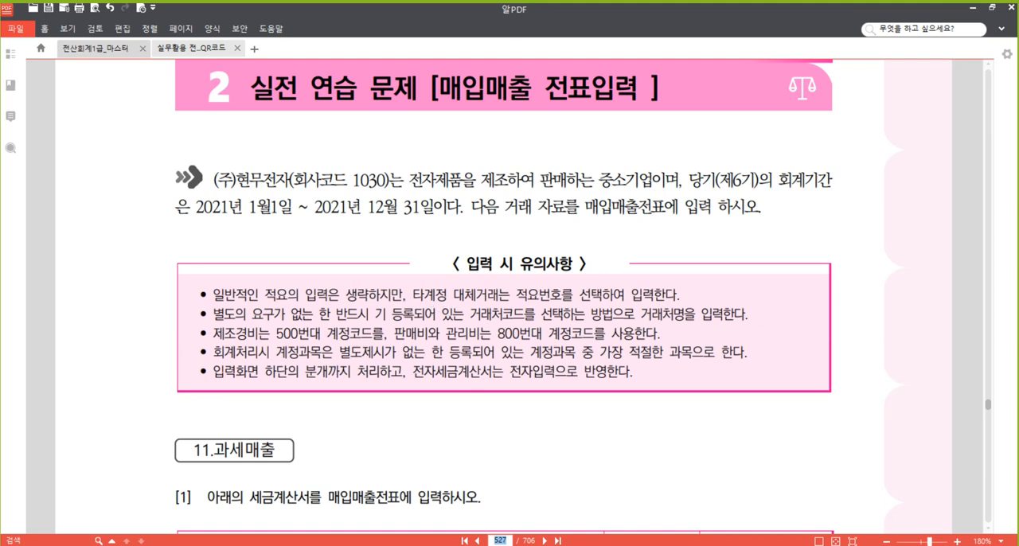
Go to page 571 and read 문제3's August 3 and September 10 transactions.
text(571)
key(Return)
scroll(566, 350, down, 3)
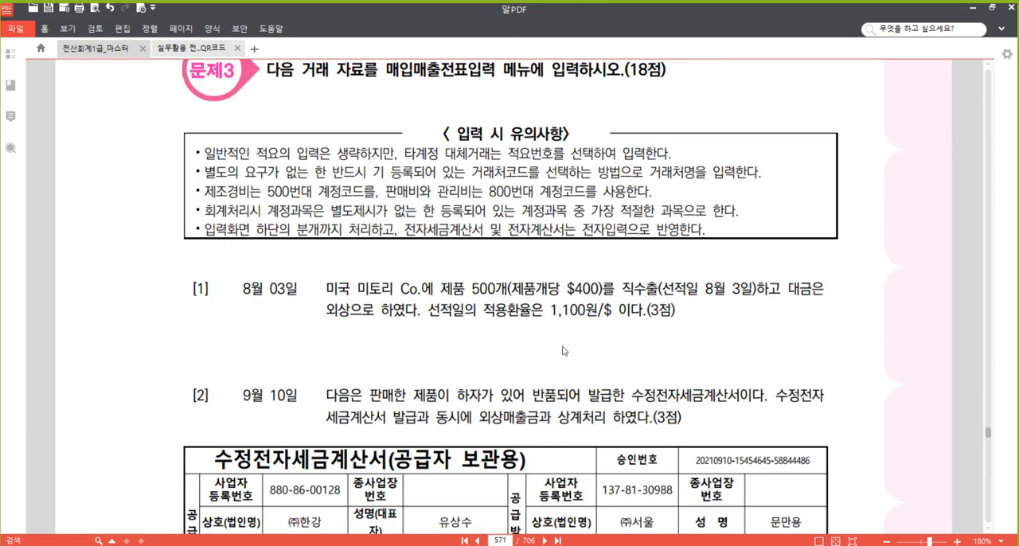
scroll(567, 295, down, 1)
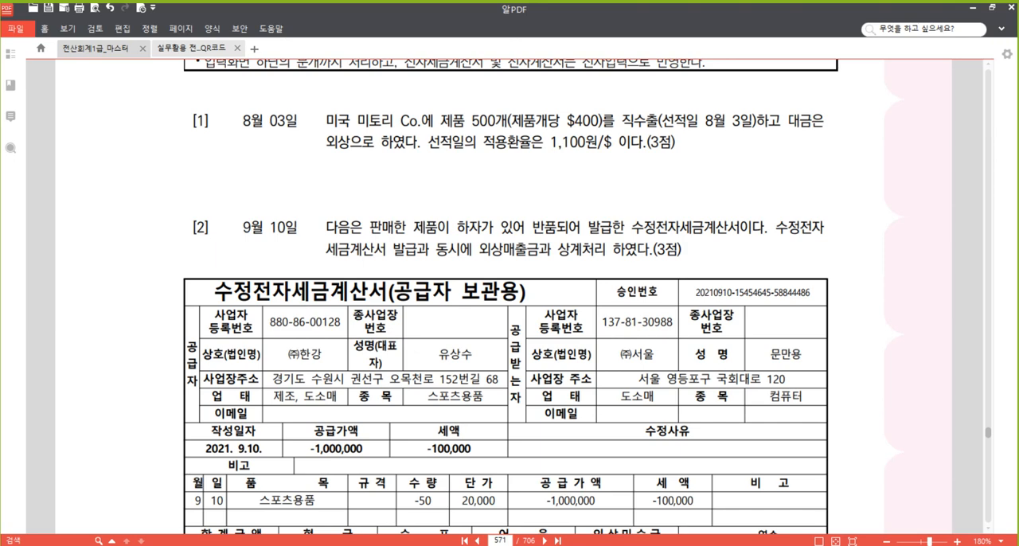
In the Hangul notes document 20210521, add the page reference p.571 and the company code 382 below the existing notes.
click(507, 545)
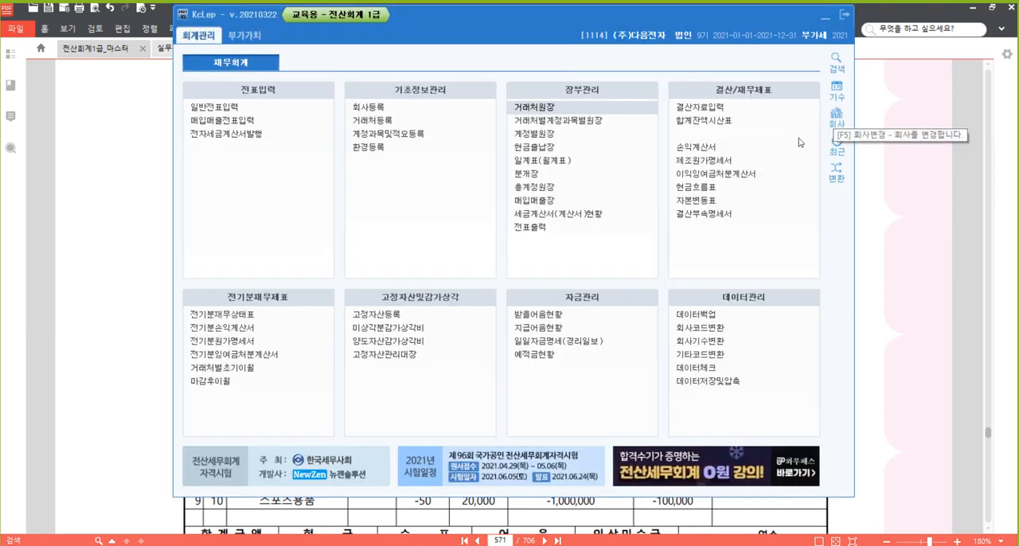
click(835, 121)
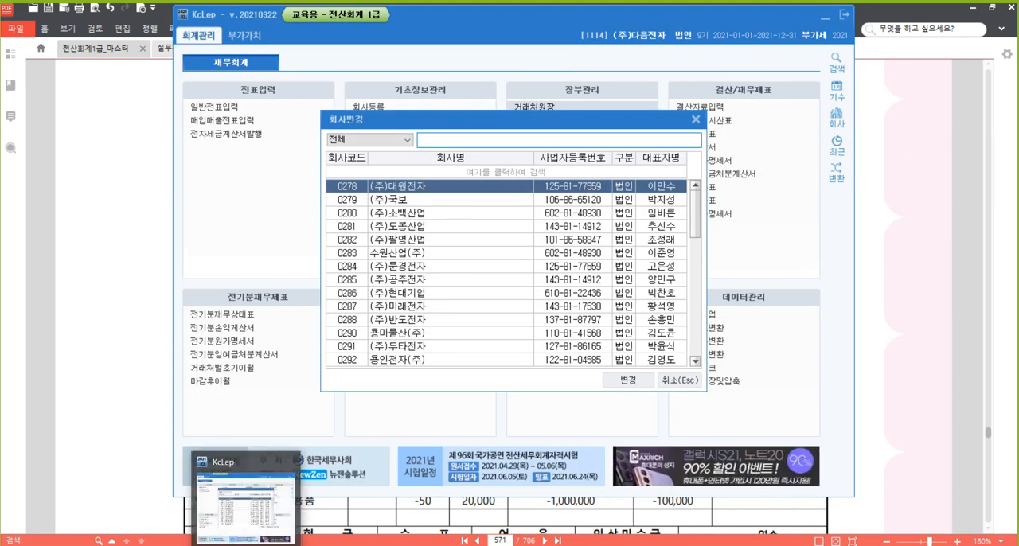
click(247, 497)
scroll(325, 314, down, 10)
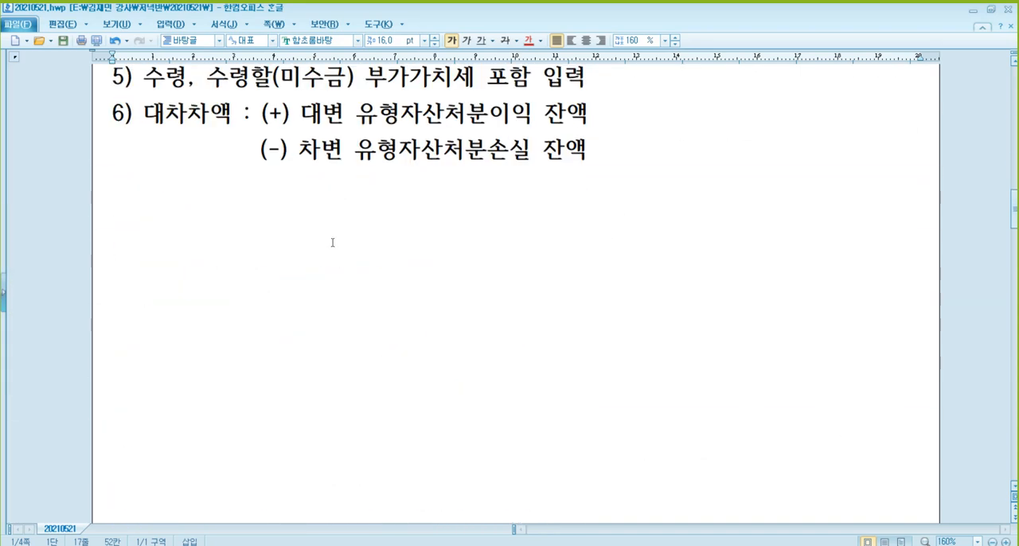
click(324, 230)
text(p.571)
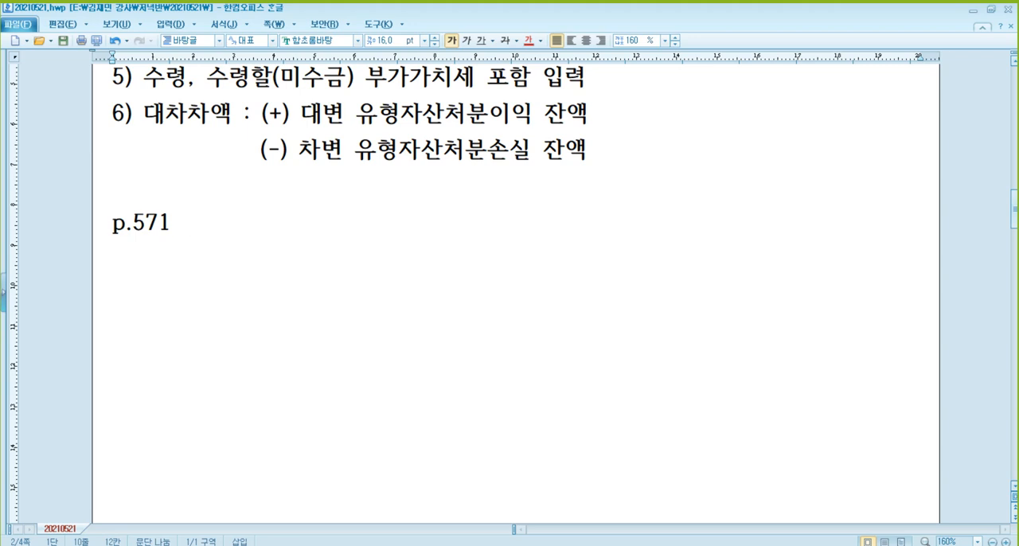
text(382)
key(alt+Tab)
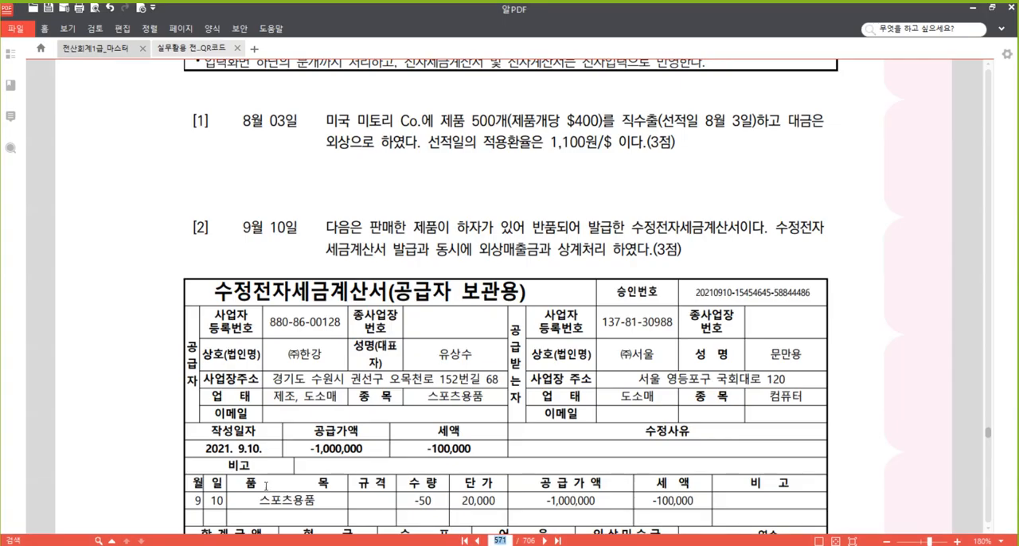
Close the pending 회사변경 dialog in KcLep, frame the 회사 command in red with the screen pen, and clear the marking.
scroll(266, 486, up, 2)
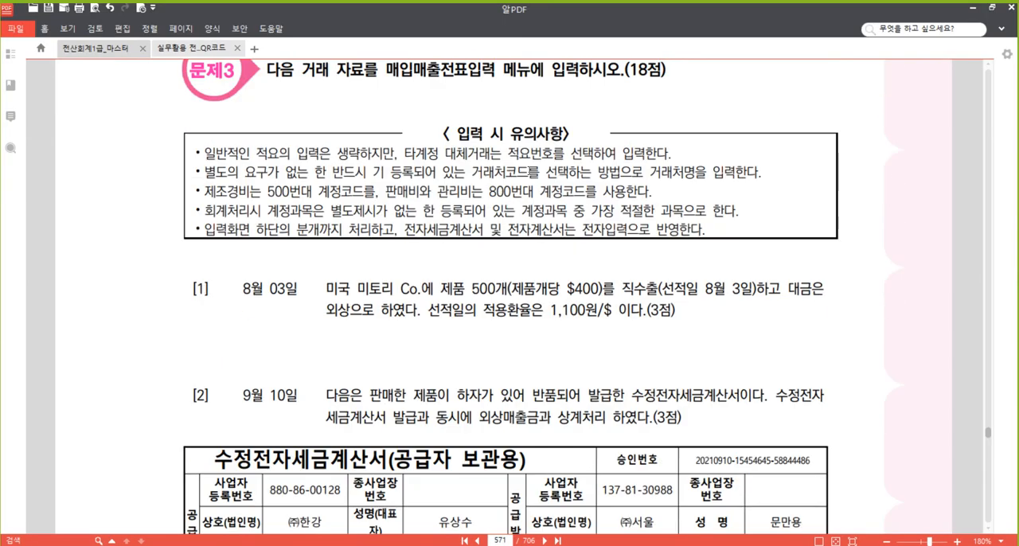
scroll(510, 303, up, 1)
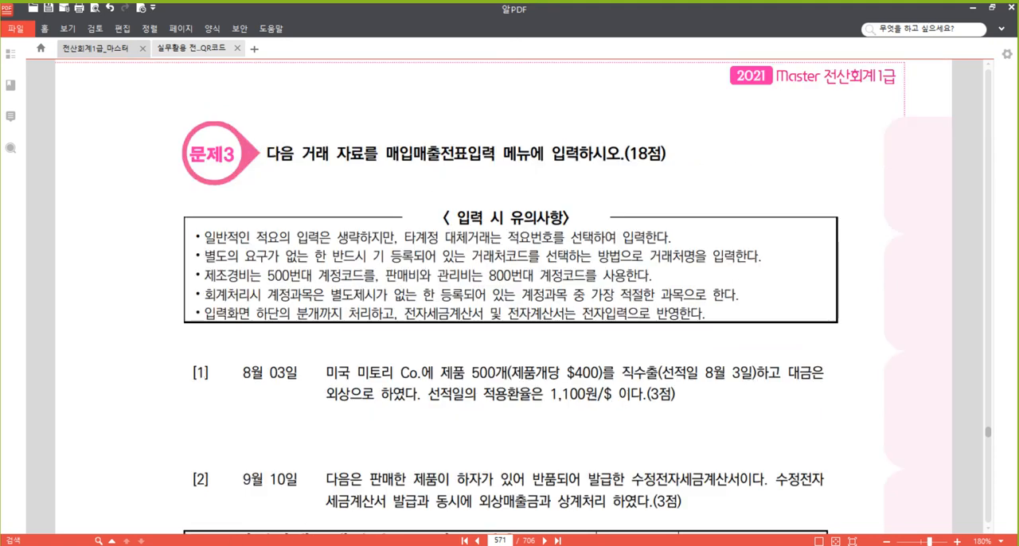
key(alt+Tab)
click(698, 120)
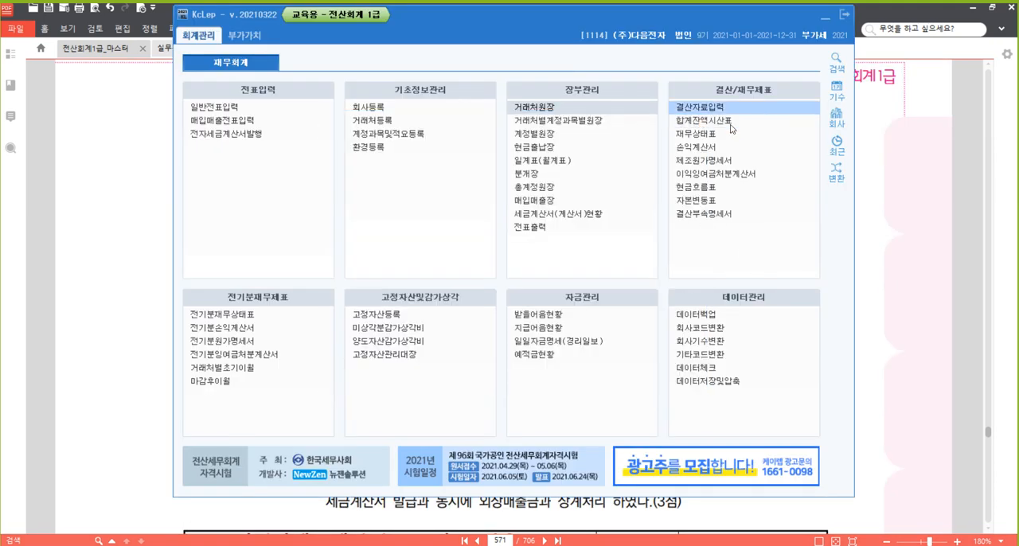
key(F2)
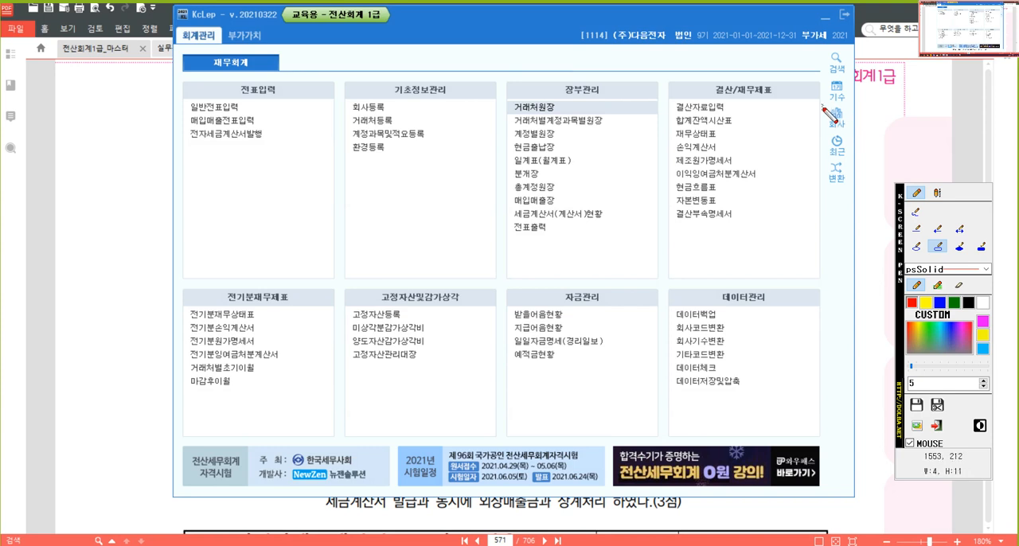
drag(822, 106, 858, 137)
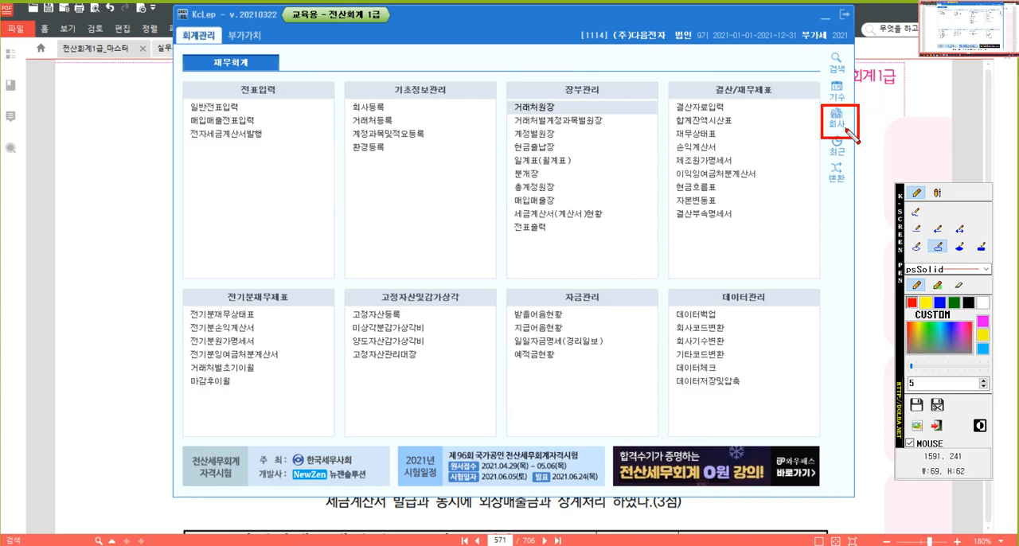
click(846, 129)
click(846, 129)
click(846, 129)
click(846, 129)
key(ctrl)
key(ctrl)
key(ctrl)
key(ctrl)
Change the working company to 0382 (주)한강.
click(836, 118)
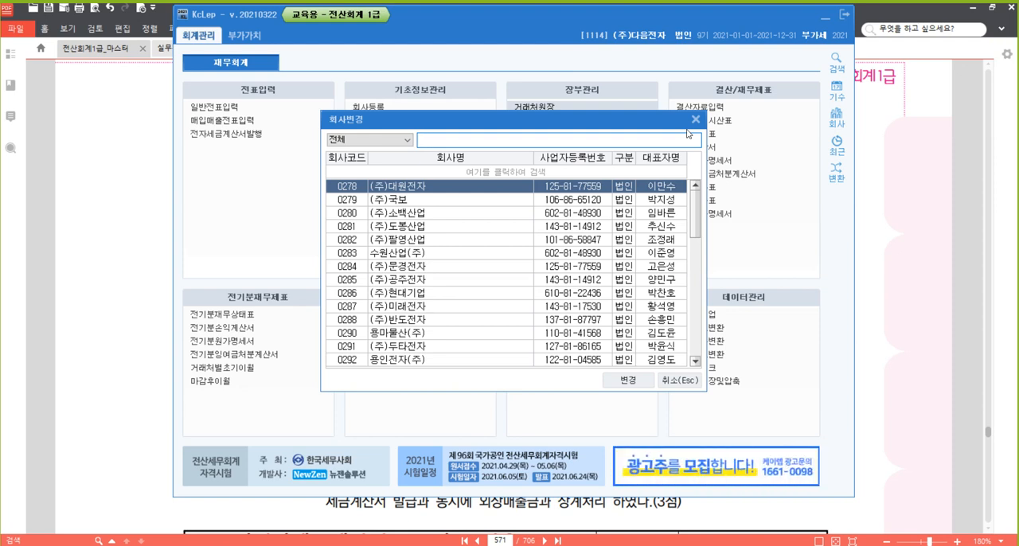
text(382)
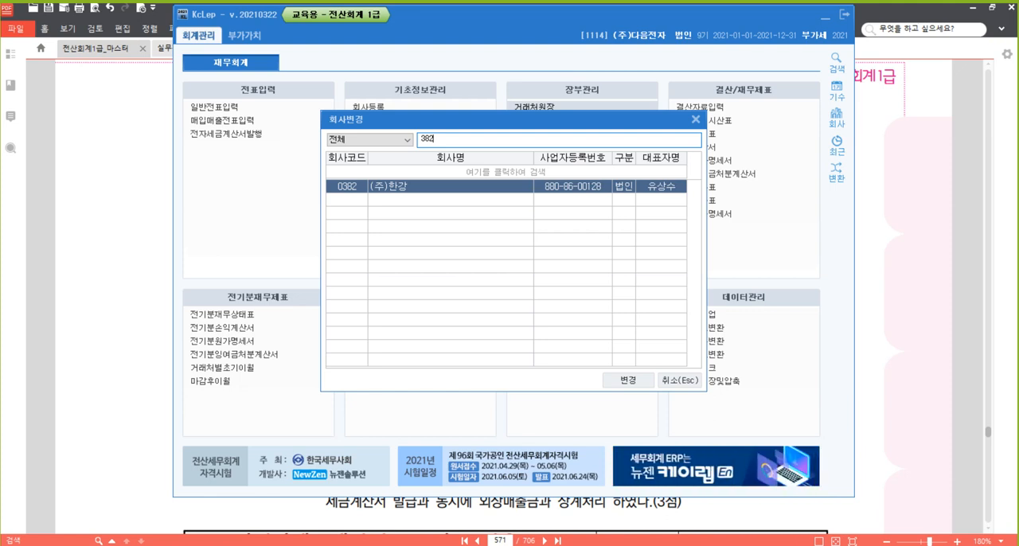
key(Return)
key(Return)
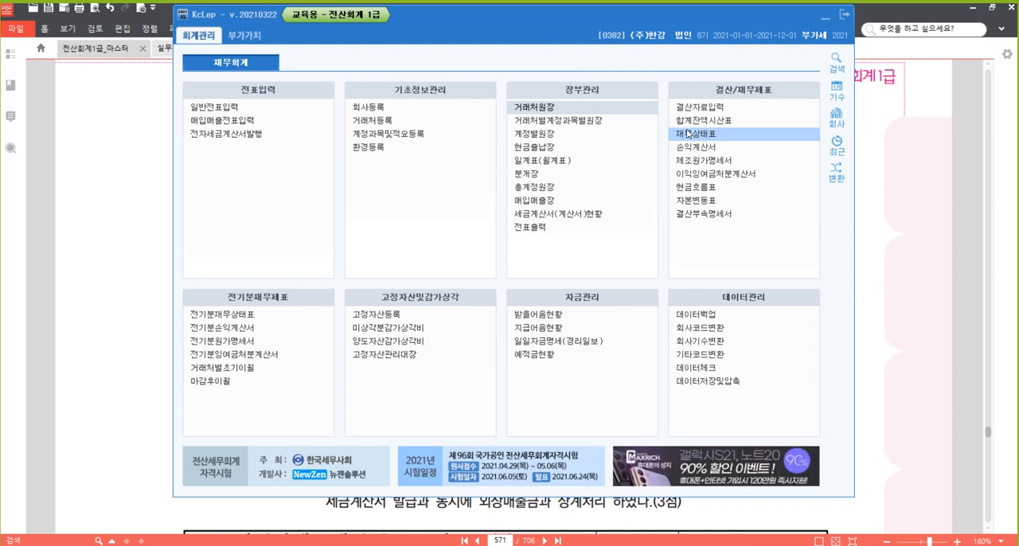
Open 매입매출전표입력 for (주)한강 and return to 문제3 in the textbook PDF.
click(254, 121)
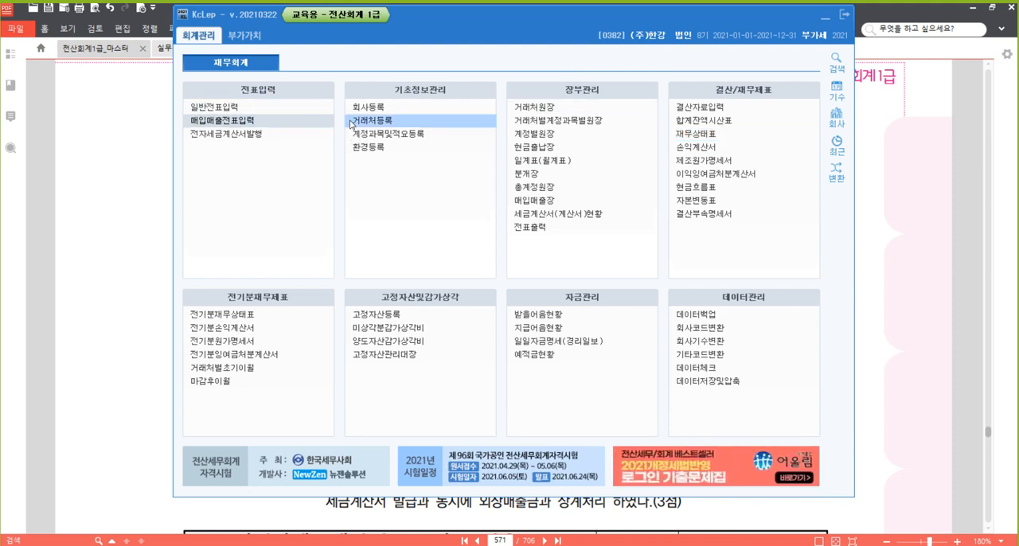
drag(451, 21, 458, 21)
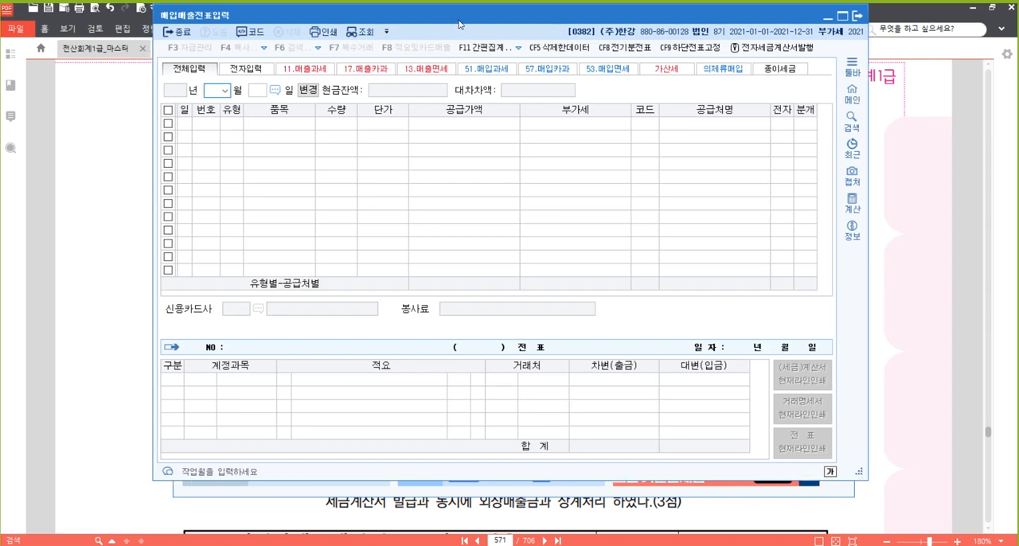
click(932, 322)
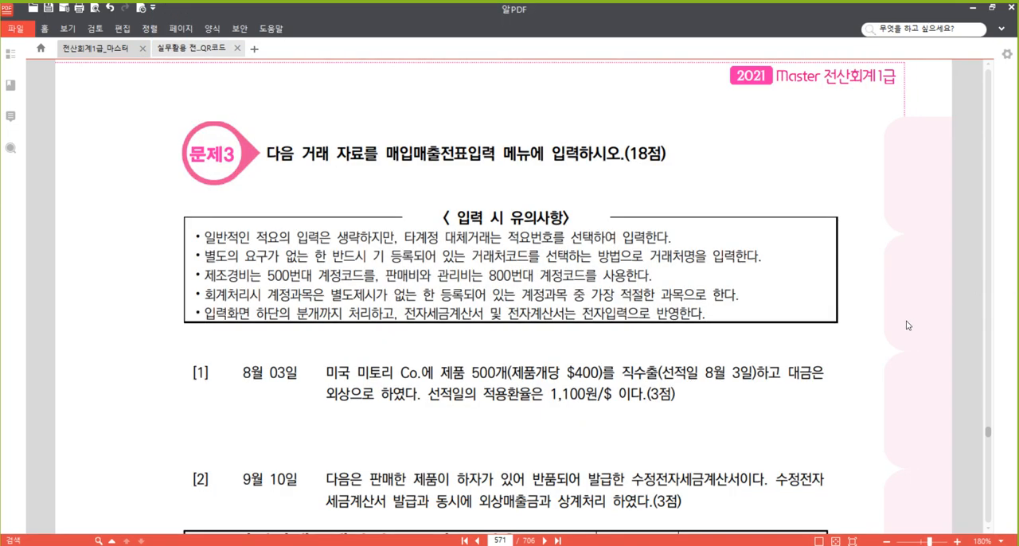
Highlight the word 직수출 in question [1] of 문제3 in the textbook PDF.
scroll(908, 325, down, 3)
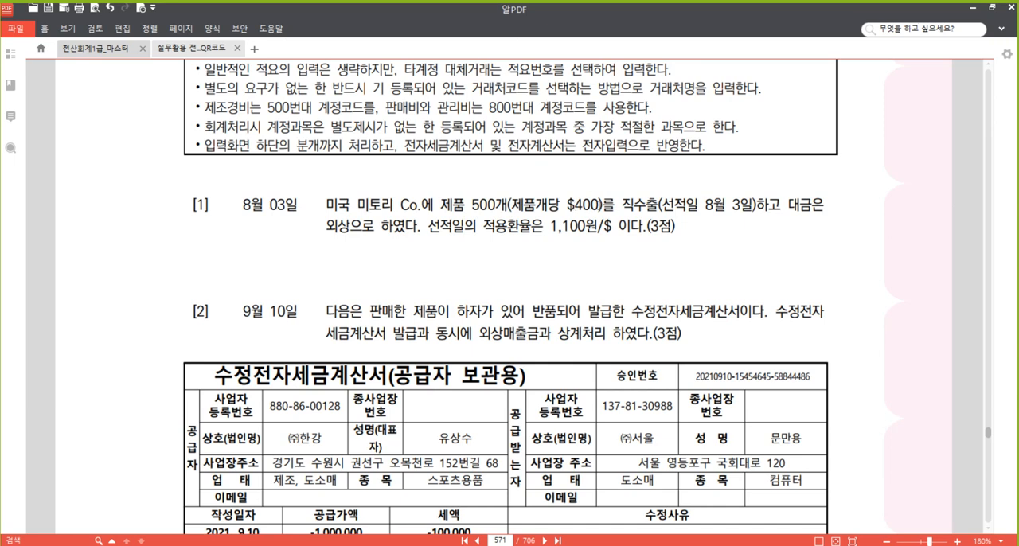
drag(622, 209, 659, 209)
right_click(648, 204)
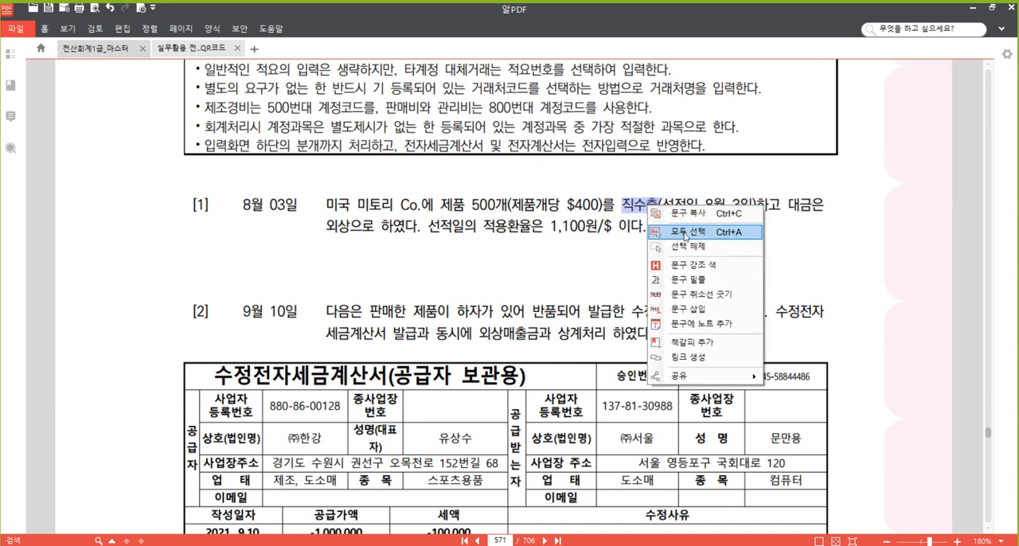
click(694, 266)
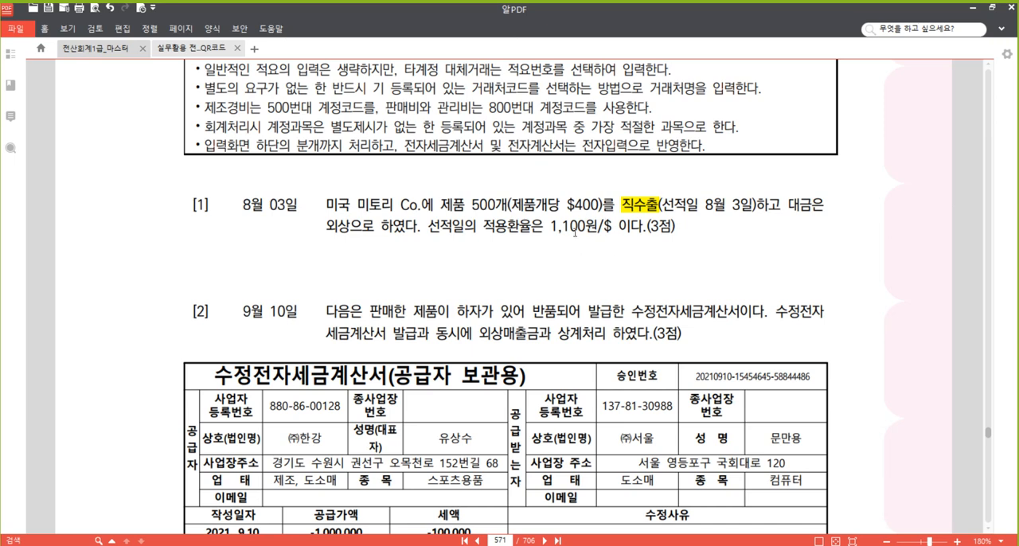
In 매입매출전표입력, start an August 3 entry of type 16 수출, with the window shortened to uncover more of the textbook.
click(339, 545)
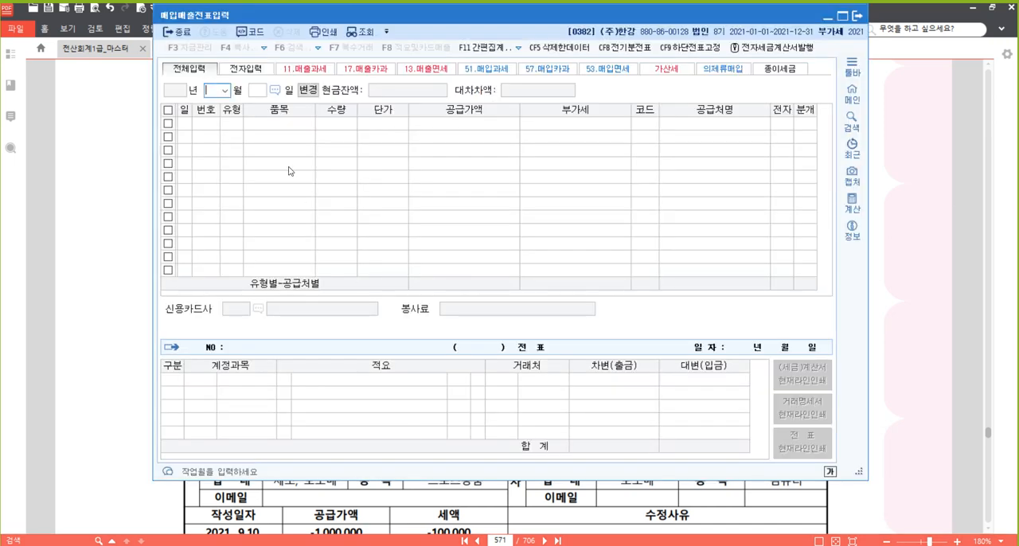
text(8)
key(Return)
text(3)
key(Return)
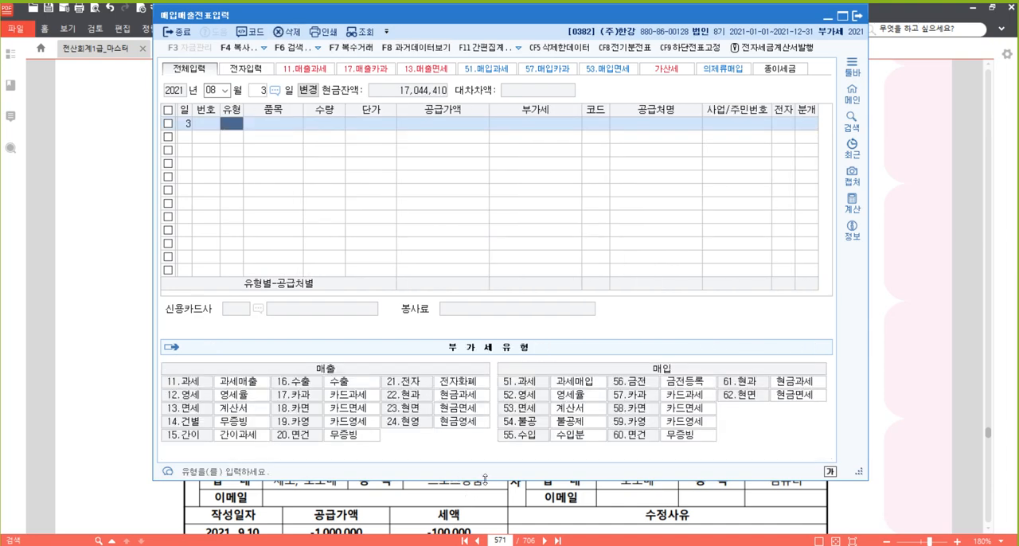
drag(484, 481, 478, 403)
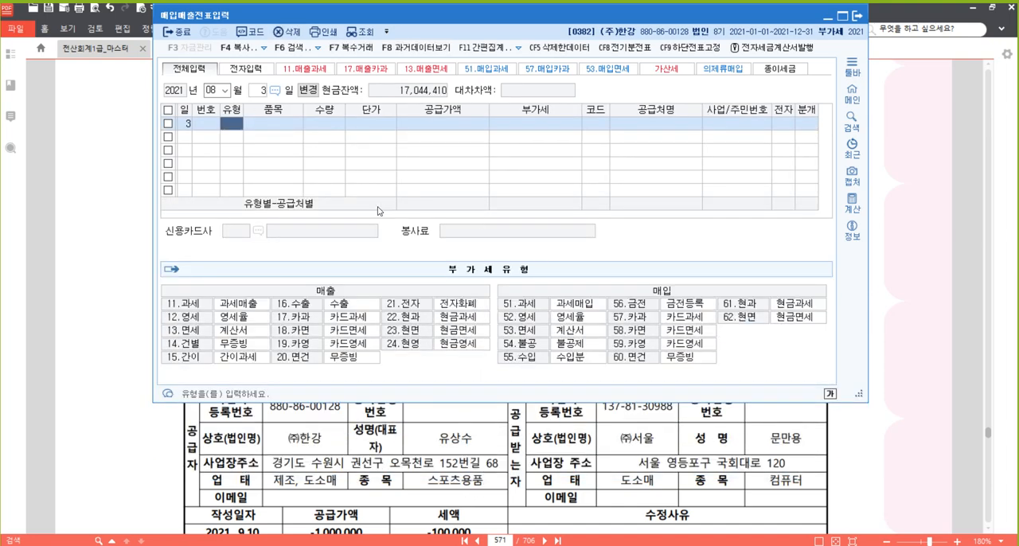
text(16)
key(Return)
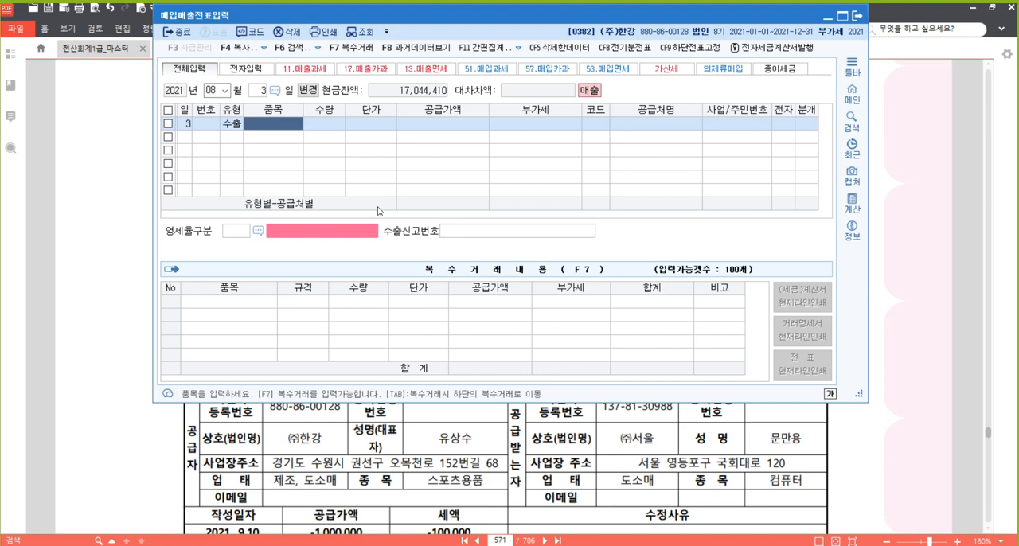
Enter 제품 as the item of the export sale, with quantity 500 and unit price 440,000.
text(제품)
key(Return)
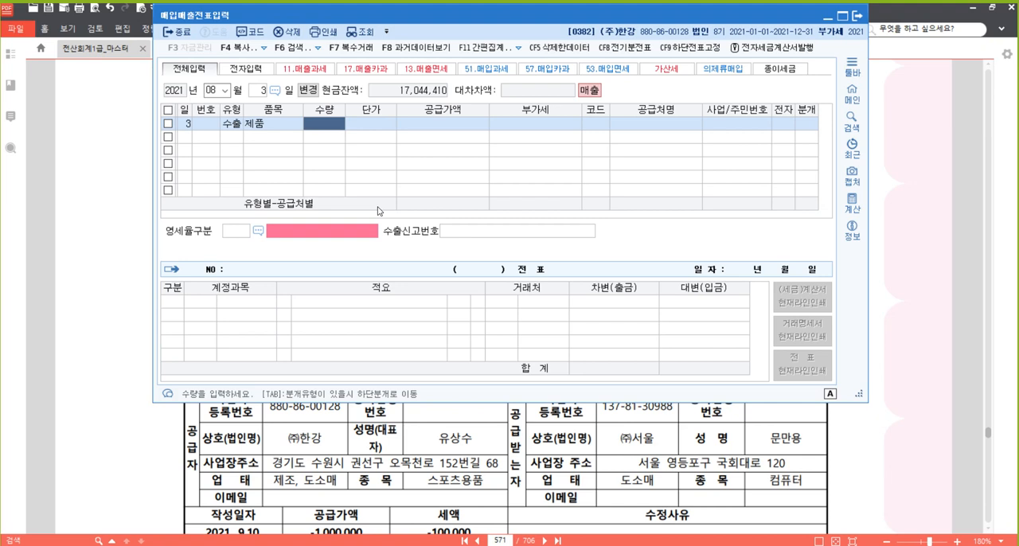
text(50)
key(Return)
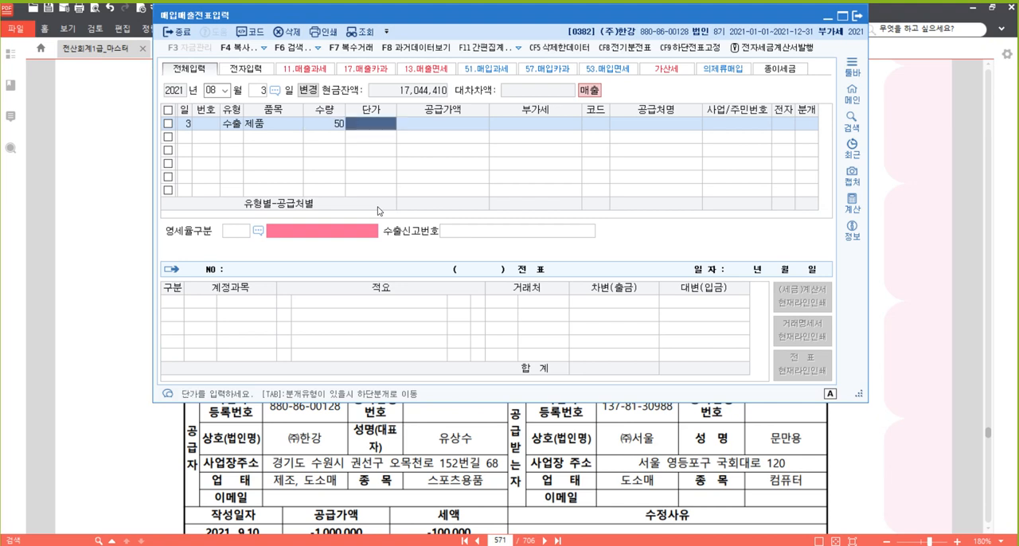
key(Left)
text(500)
key(Return)
text(440000)
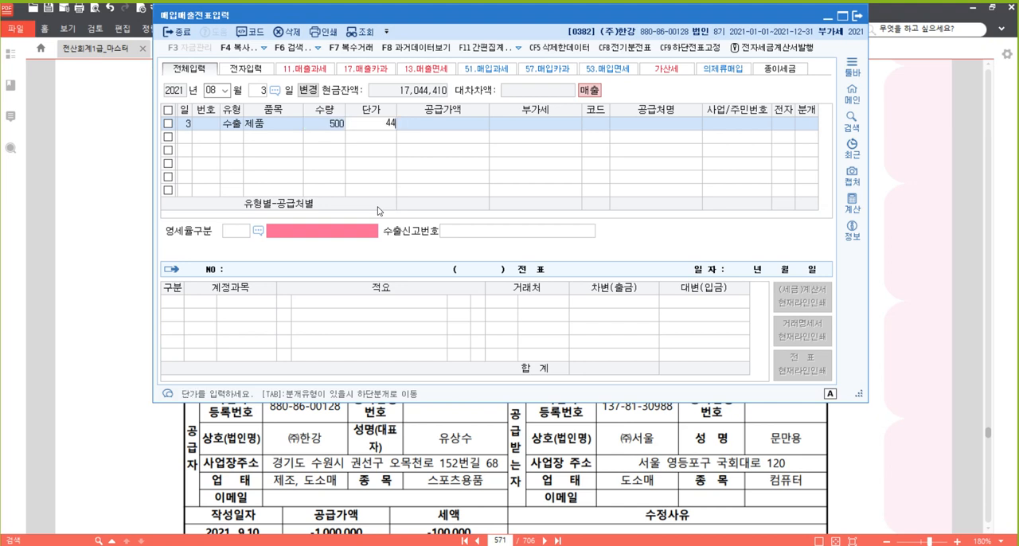
key(Return)
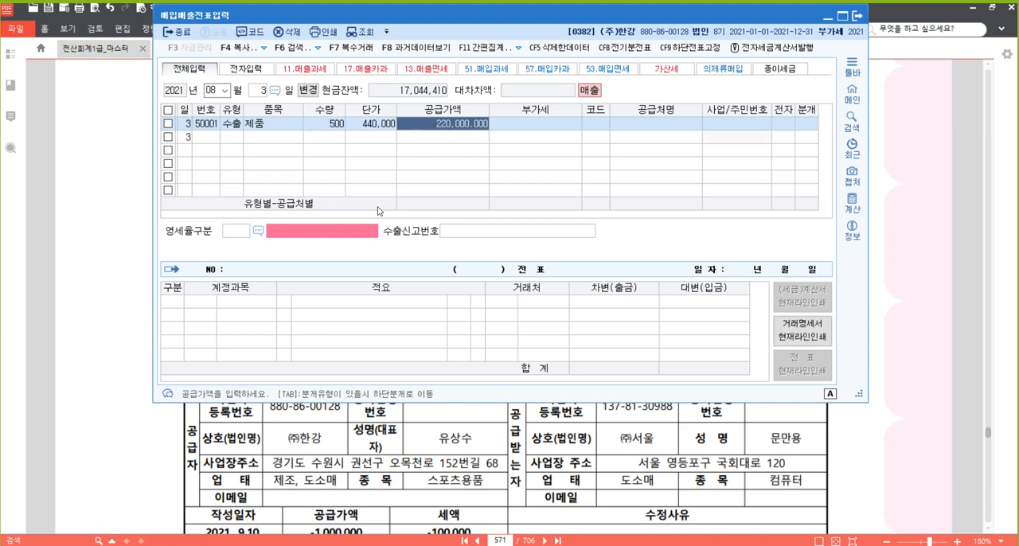
Check the supply amount with the built-in calculator by multiplying 500 by 400 and by 1,100.
click(852, 201)
drag(533, 40, 433, 31)
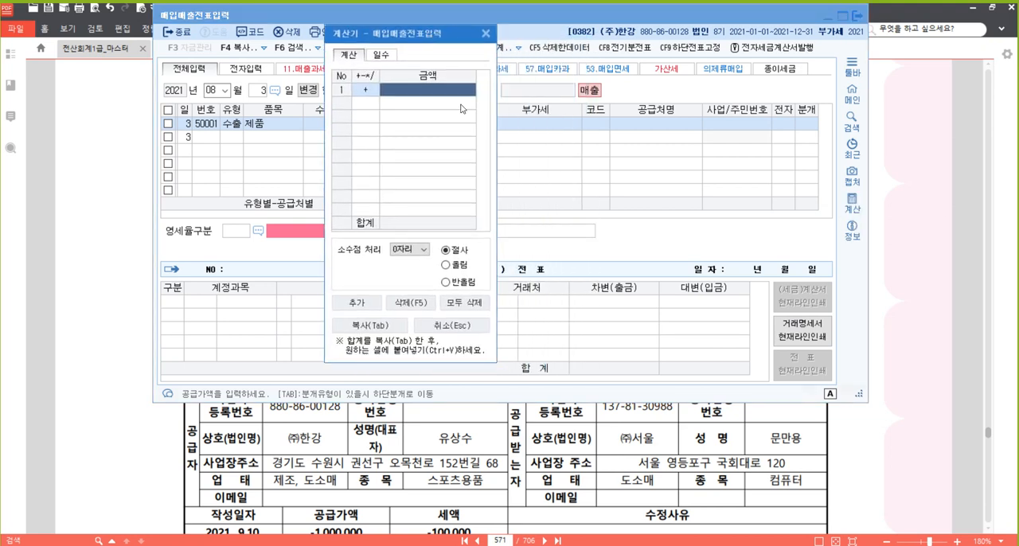
text(500)
key(Return)
text(400)
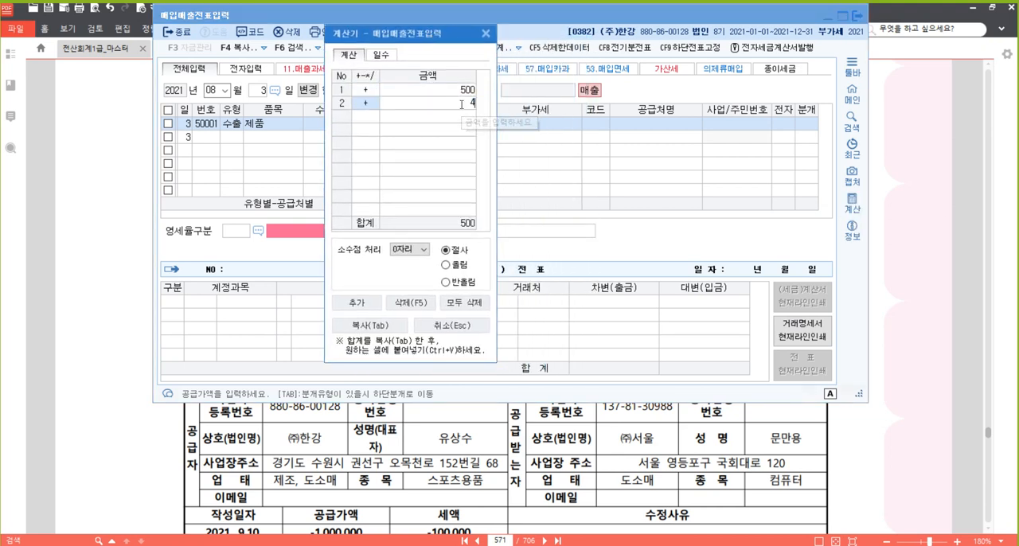
key(Return)
click(463, 106)
text(*)
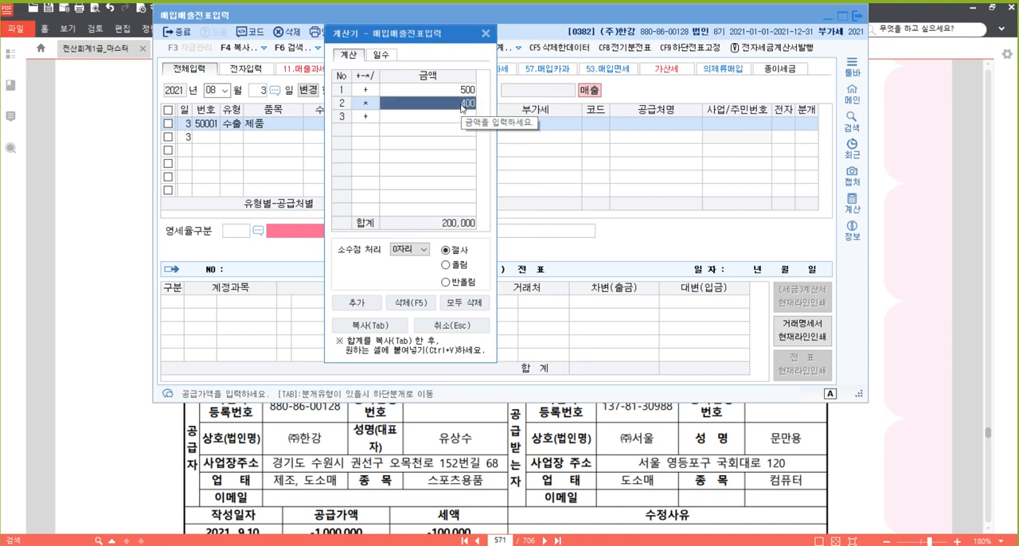
key(Return)
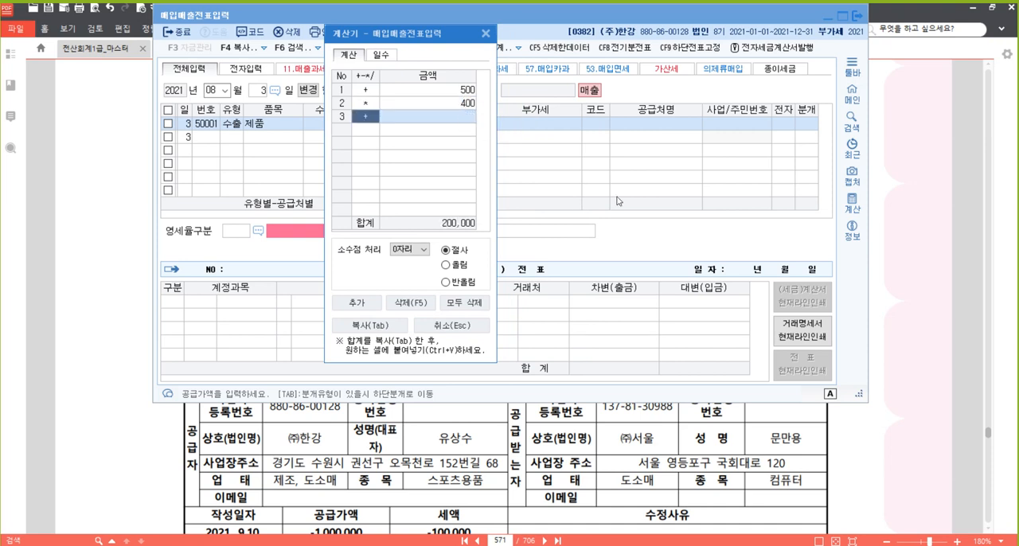
text(*1100)
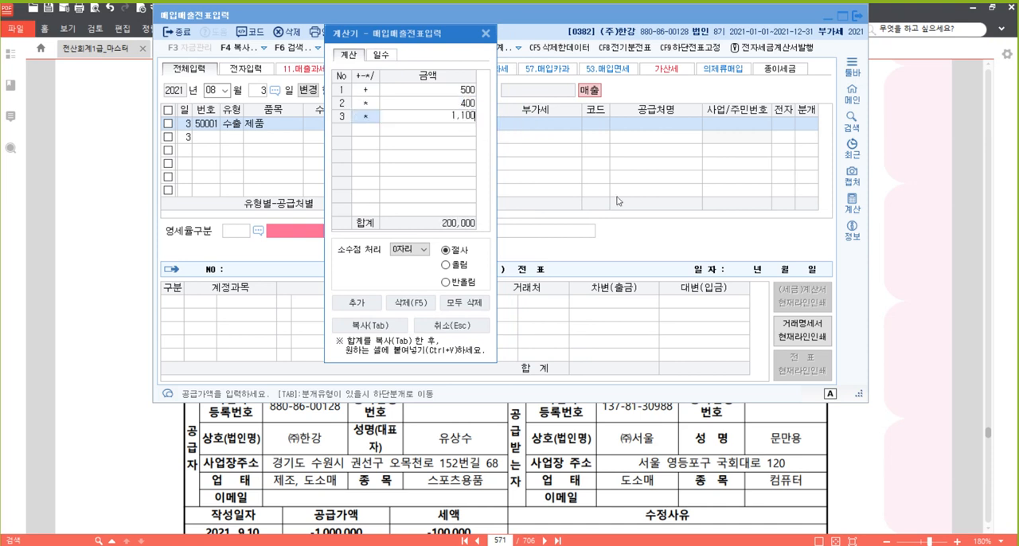
key(Return)
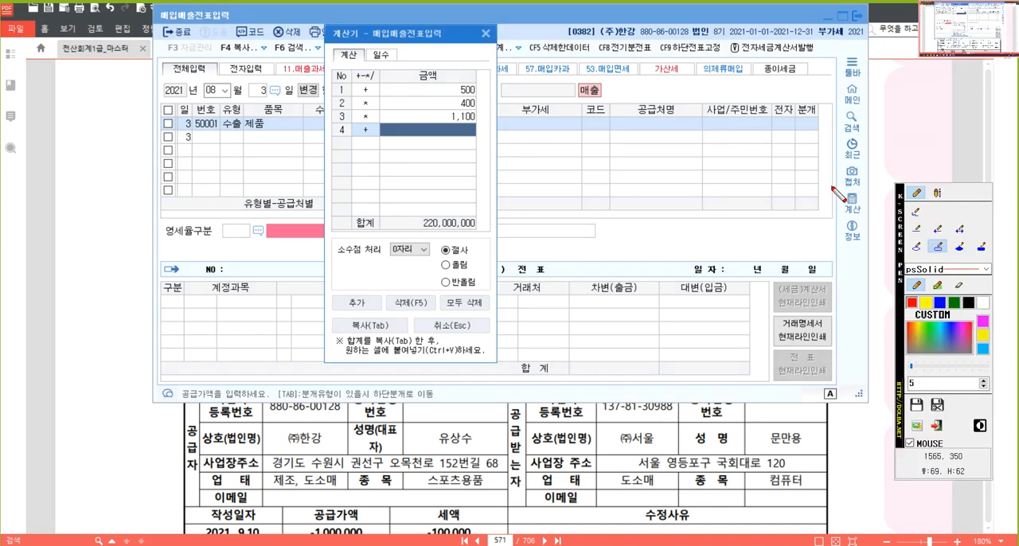
Frame the 계산 command in red with the screen pen, clear the marking, and close the calculator.
drag(831, 186, 868, 220)
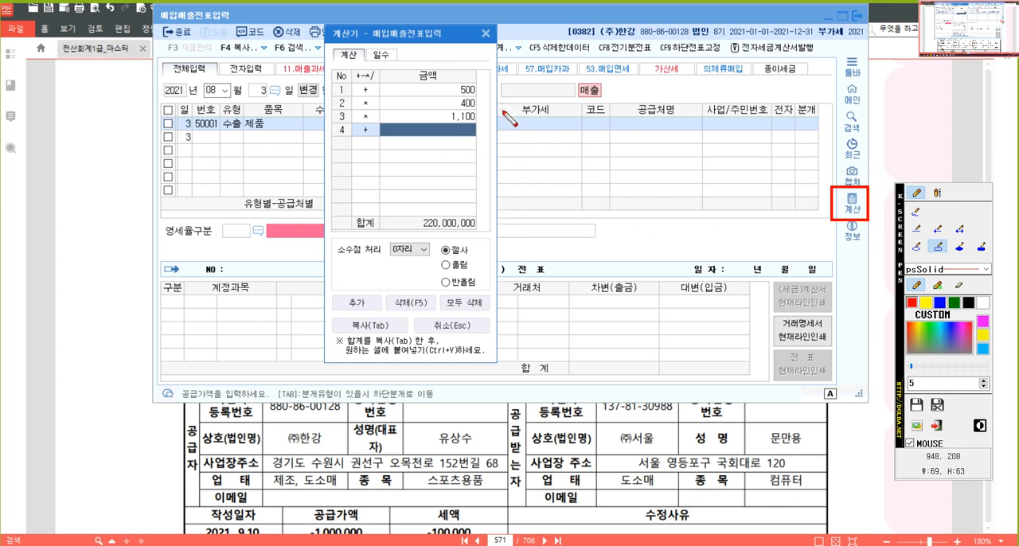
key(Escape)
click(486, 33)
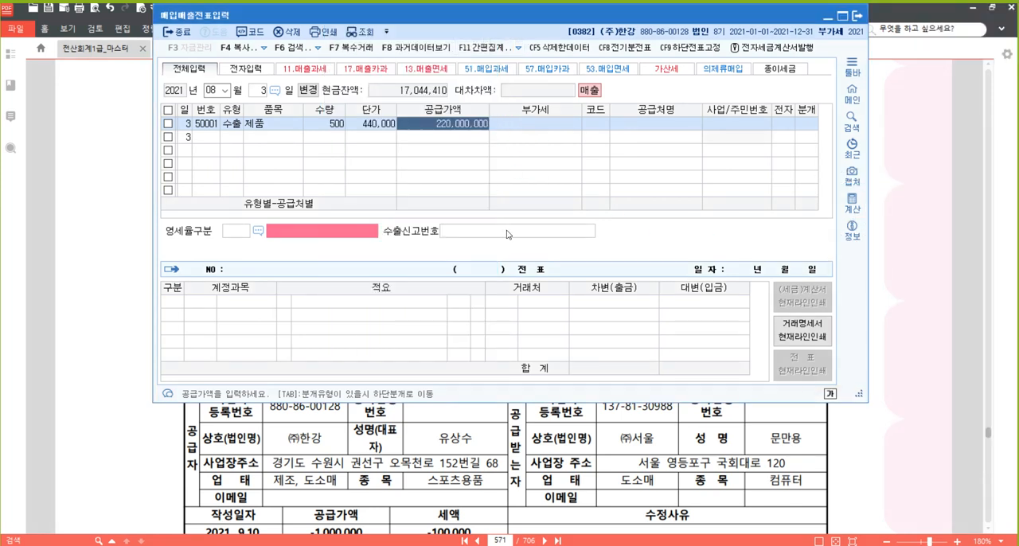
Assign 미토리 Co. as the trading partner and set 영세율구분 to 1 직접수출(대행수출 포함).
key(Return)
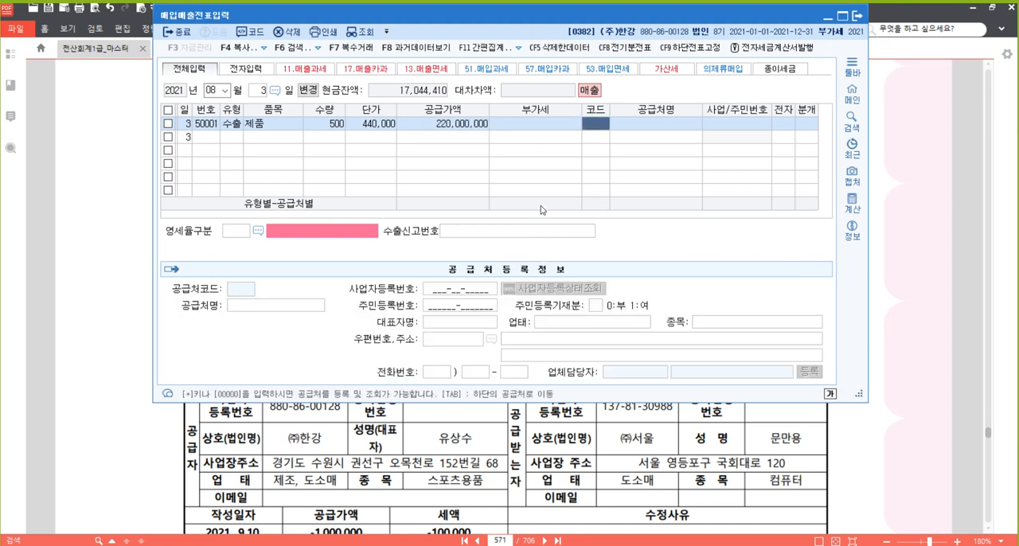
text(미토)
key(Return)
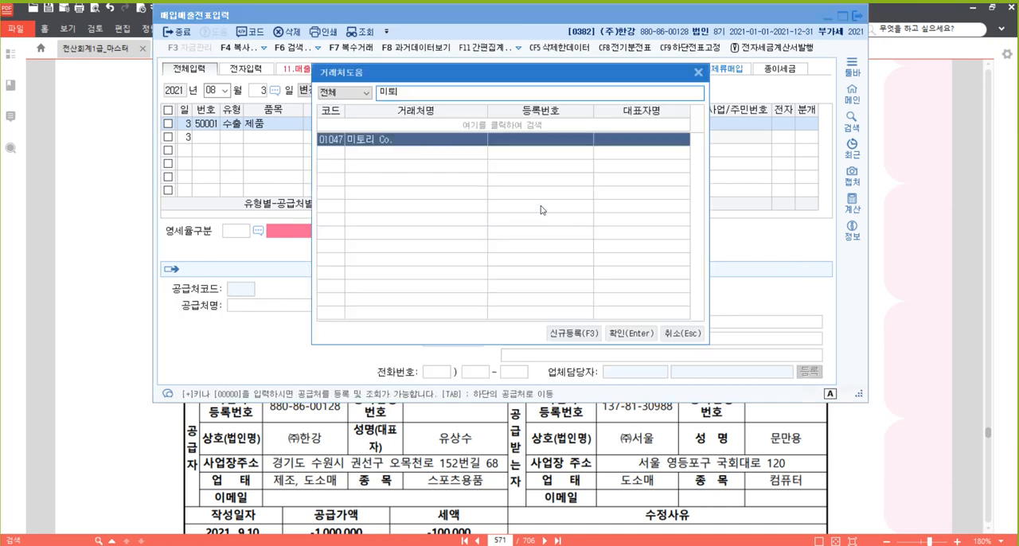
key(Return)
key(Return)
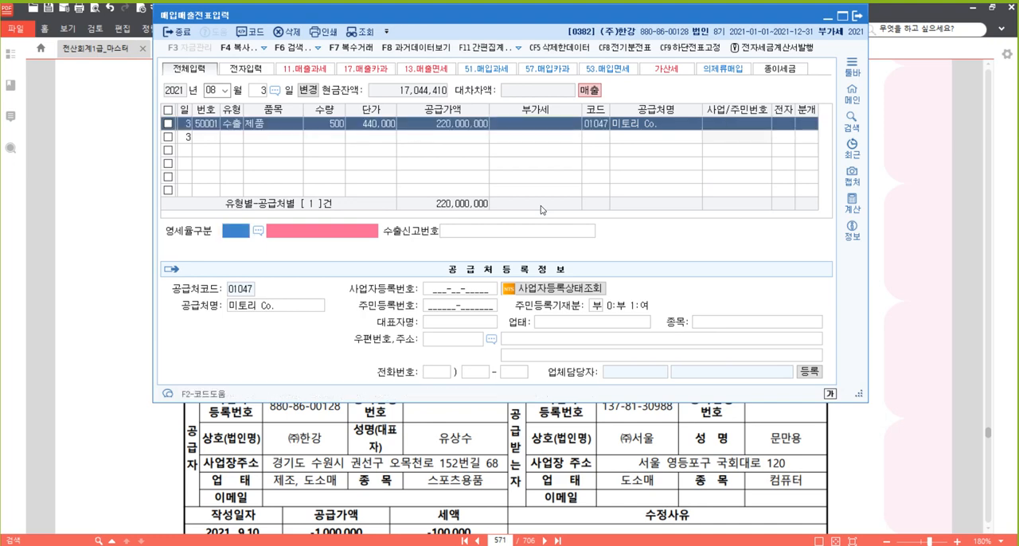
key(F2)
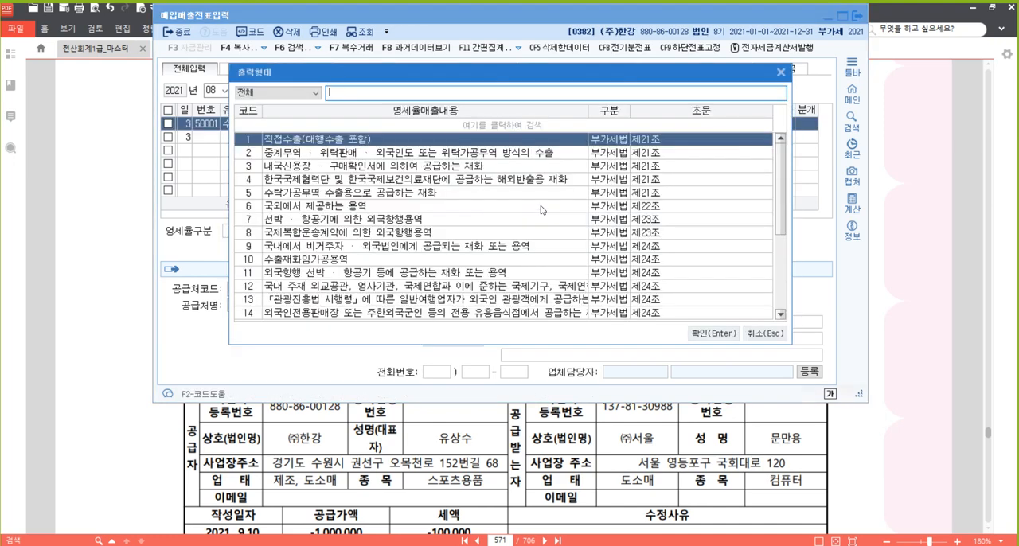
key(Return)
key(Return)
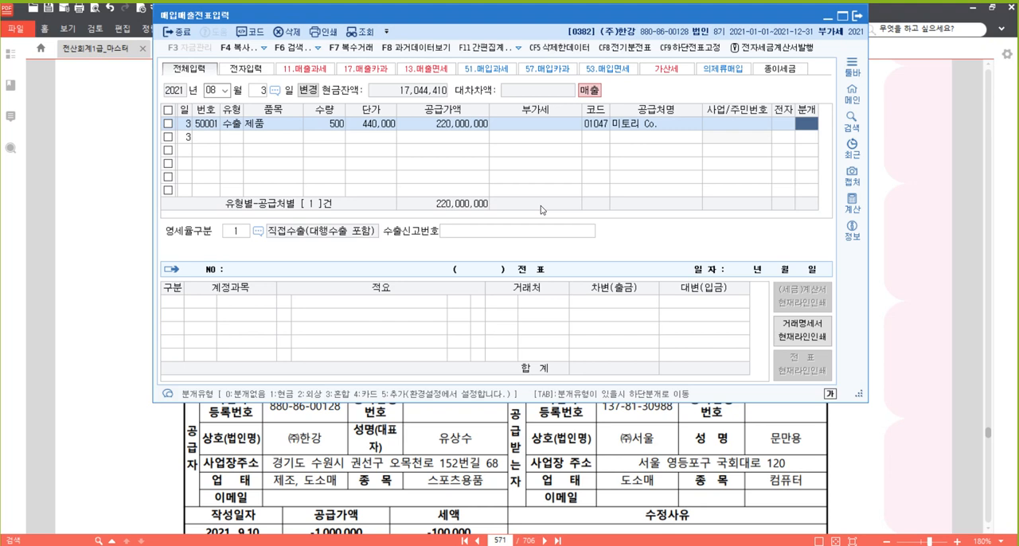
Set the export sale's 분개 type to 외상 and accept the generated journal lines.
text(2)
key(Return)
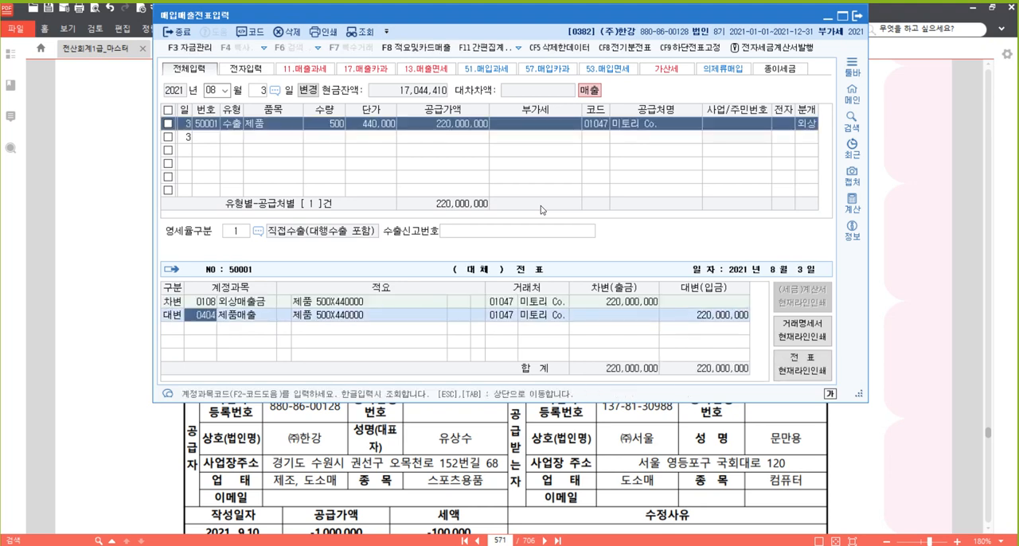
key(Return)
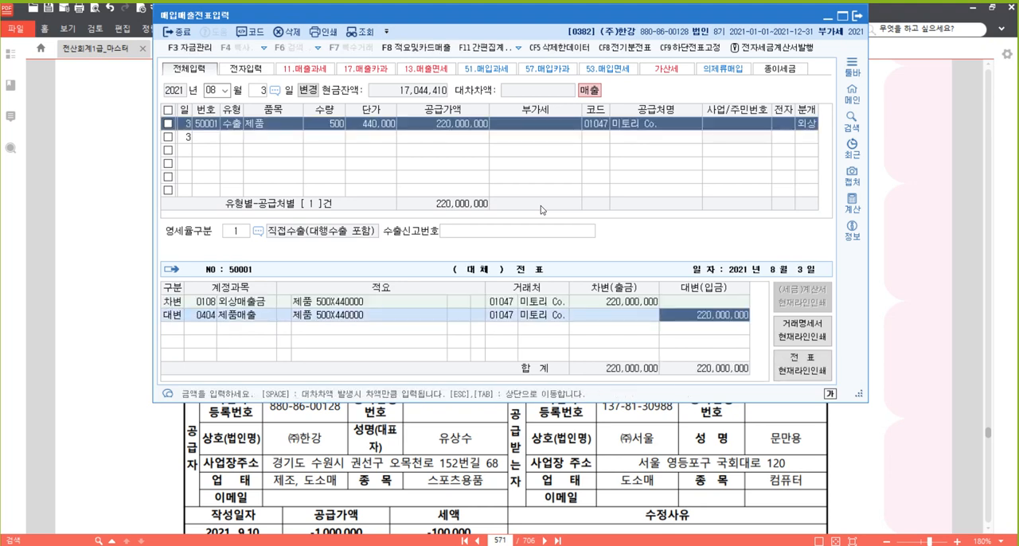
key(Return)
key(Up)
key(Left)
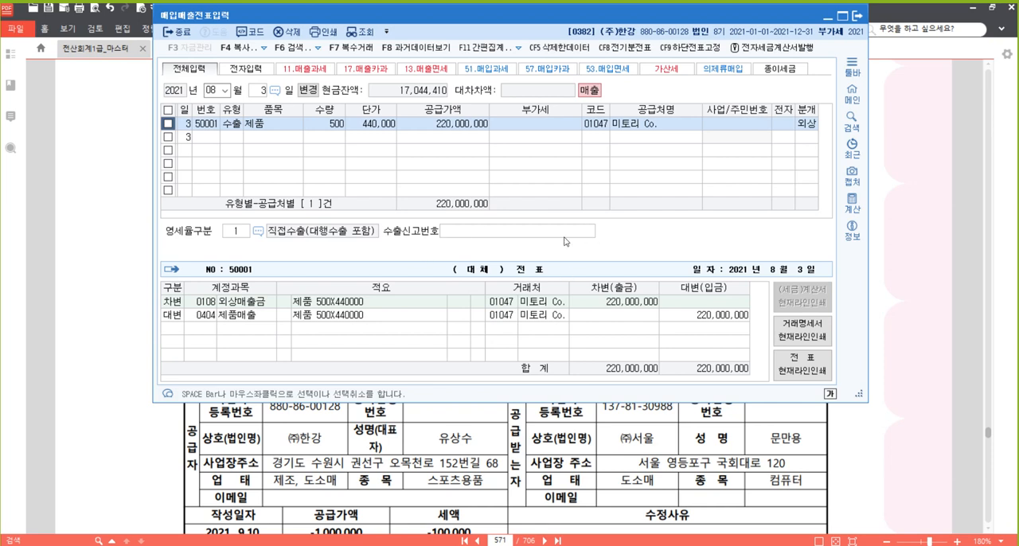
Set the export sale's 분개 type to 혼합 and add a debit line for account 108 외상매출금.
click(809, 127)
key(3)
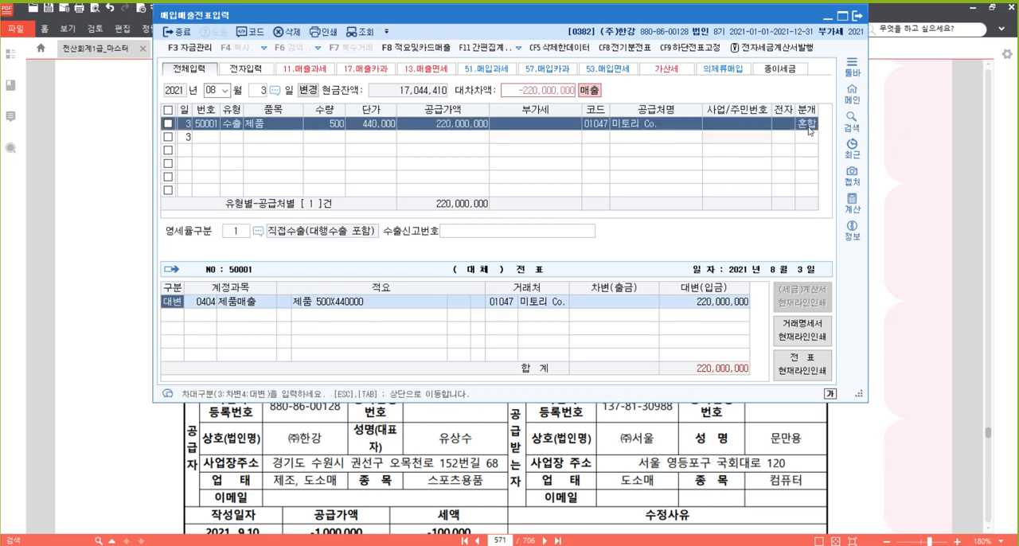
key(Return)
text(108)
key(Return)
key(Return)
key(Return)
key(Return)
key(Return)
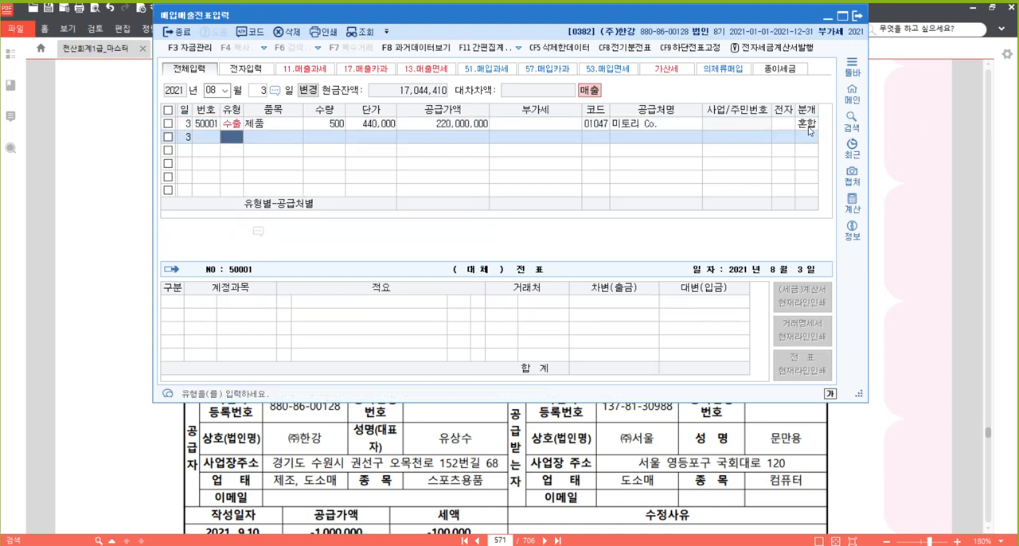
key(Up)
key(Left)
key(Left)
key(Left)
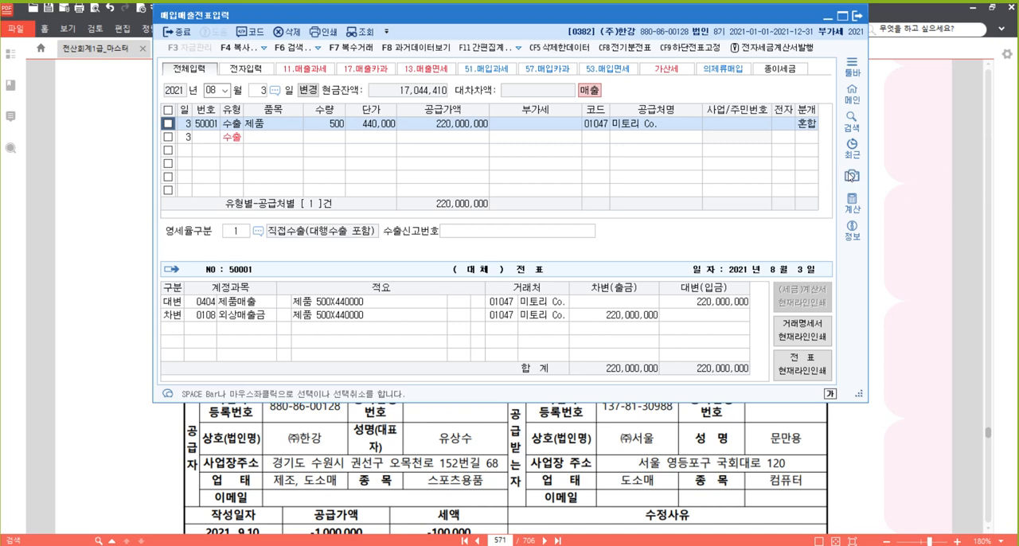
Return to the textbook PDF and highlight the phrase 발급한 수정전자세금계산서이다 in question [2].
click(916, 317)
scroll(915, 251, down, 5)
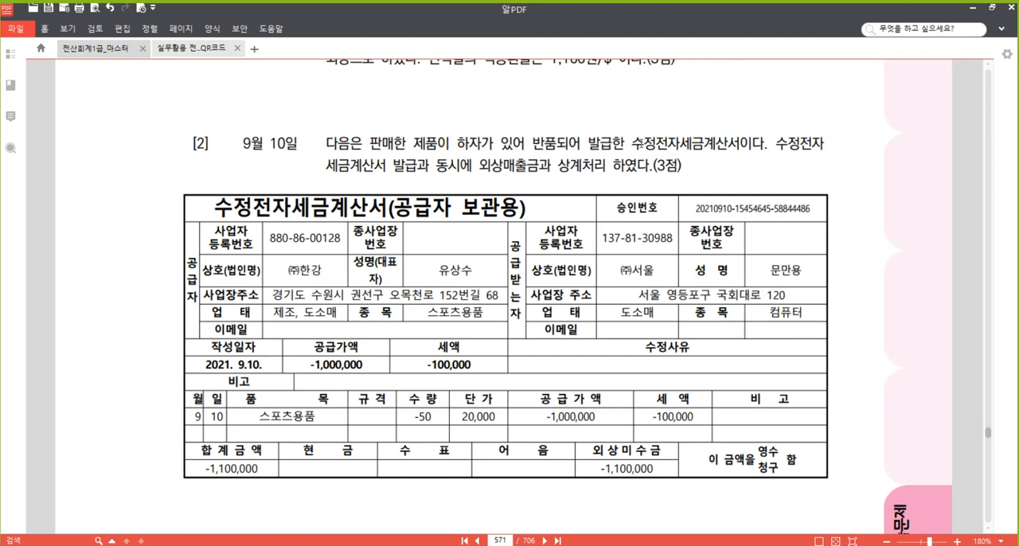
drag(588, 143, 759, 146)
right_click(717, 139)
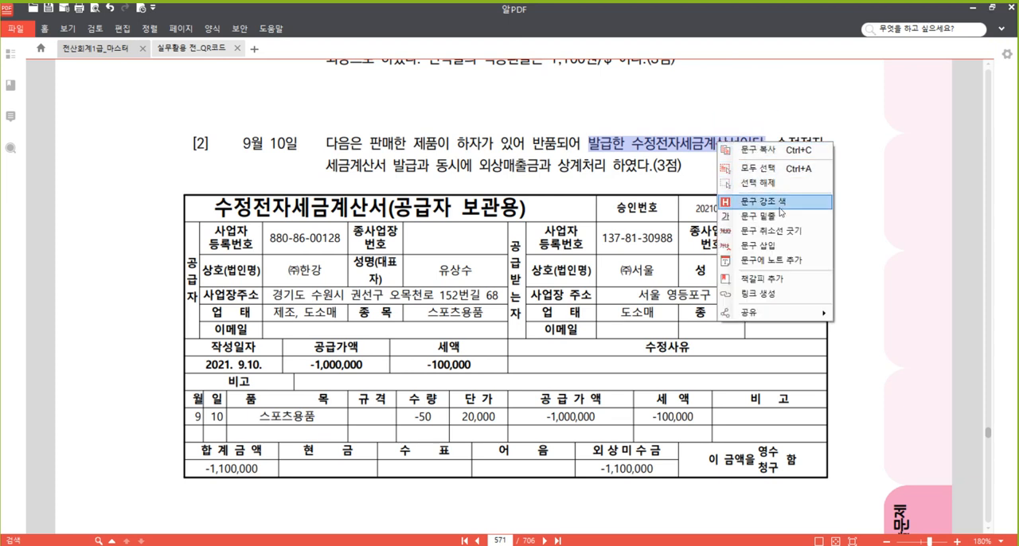
click(780, 205)
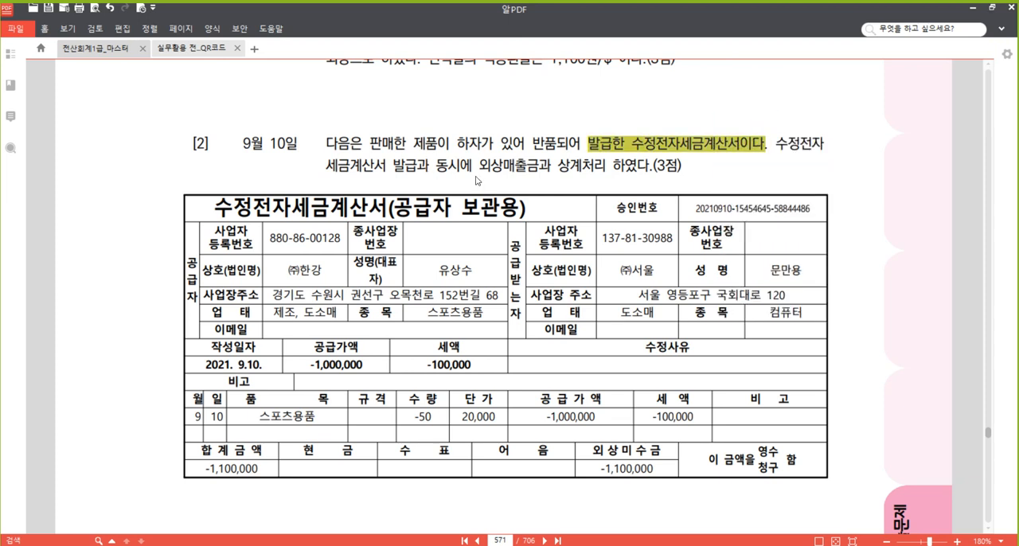
Underline the phrase 외상매출금과 상계처리 하였다 in question [2].
drag(478, 166, 646, 168)
right_click(647, 168)
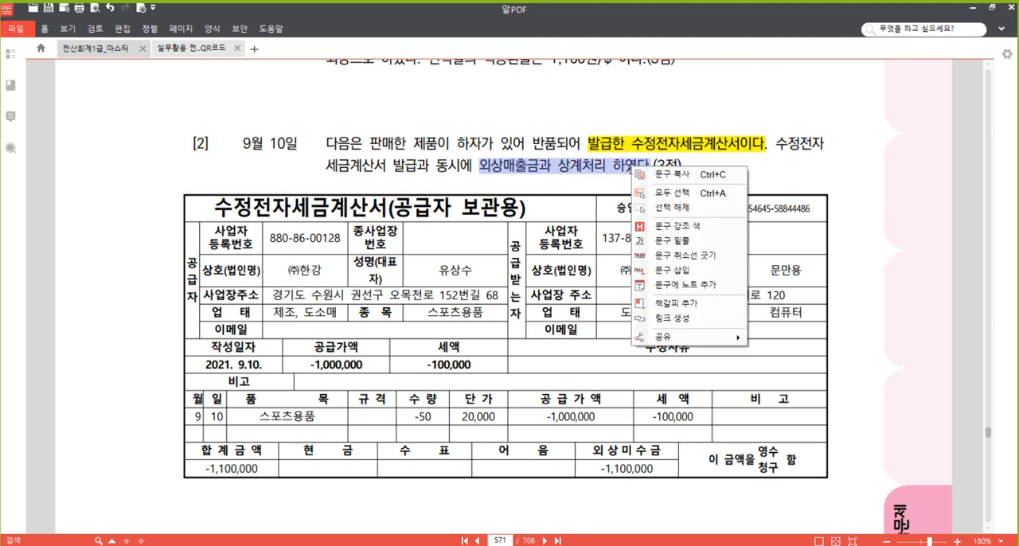
click(671, 249)
click(554, 140)
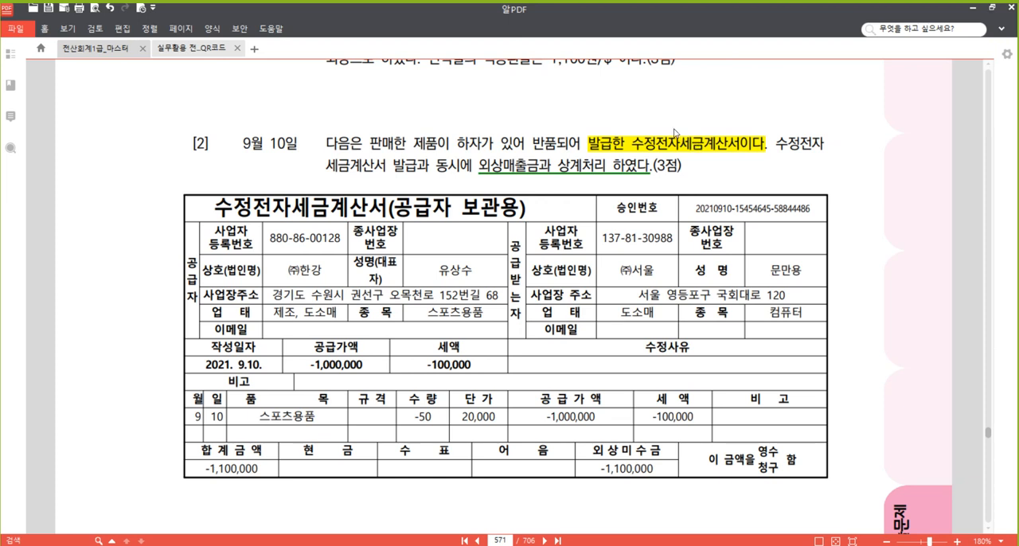
Switch to the 20210521 notes in 한글 and start a line "** 수정세금계산서 문제 :" two lines below "p.571 382".
scroll(420, 341, down, 2)
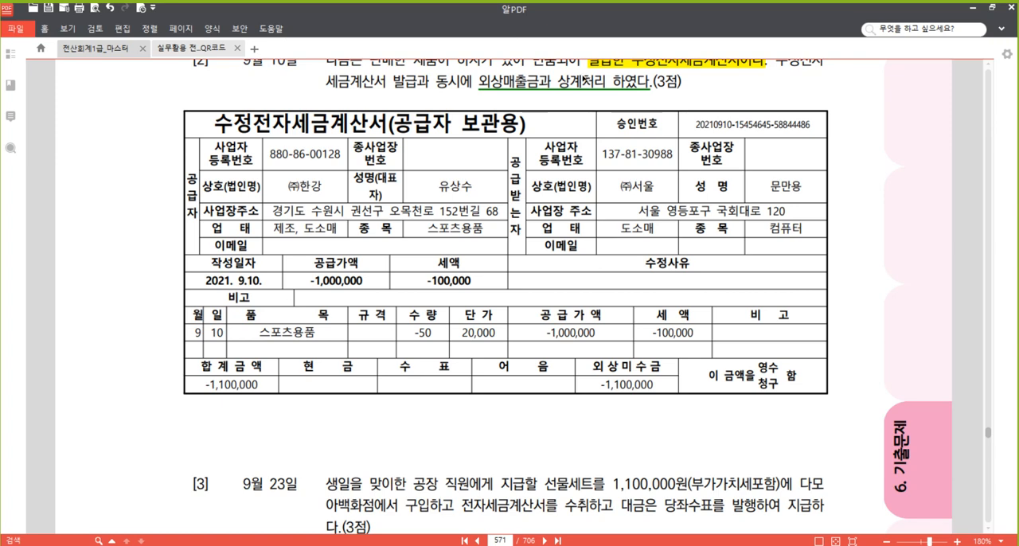
scroll(561, 188, up, 2)
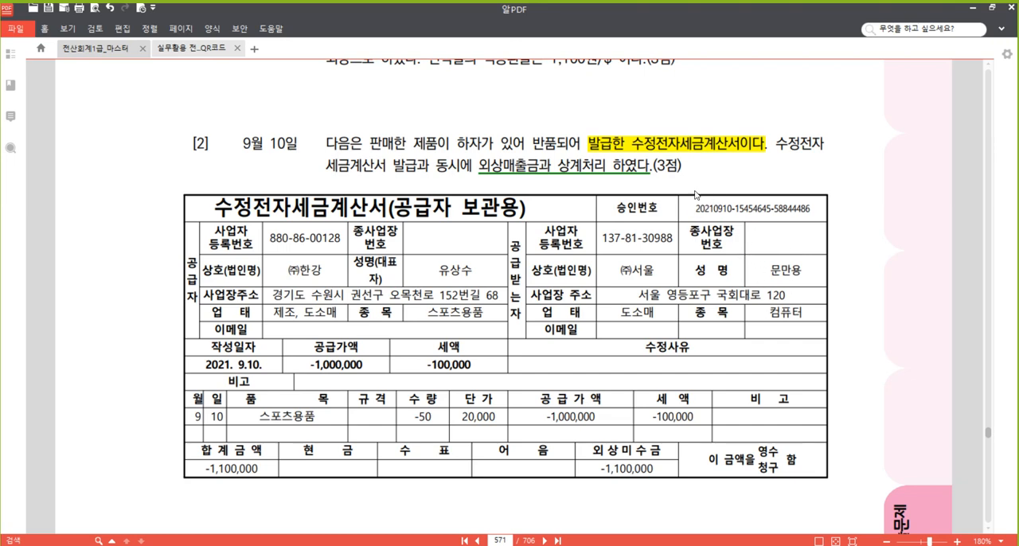
click(239, 474)
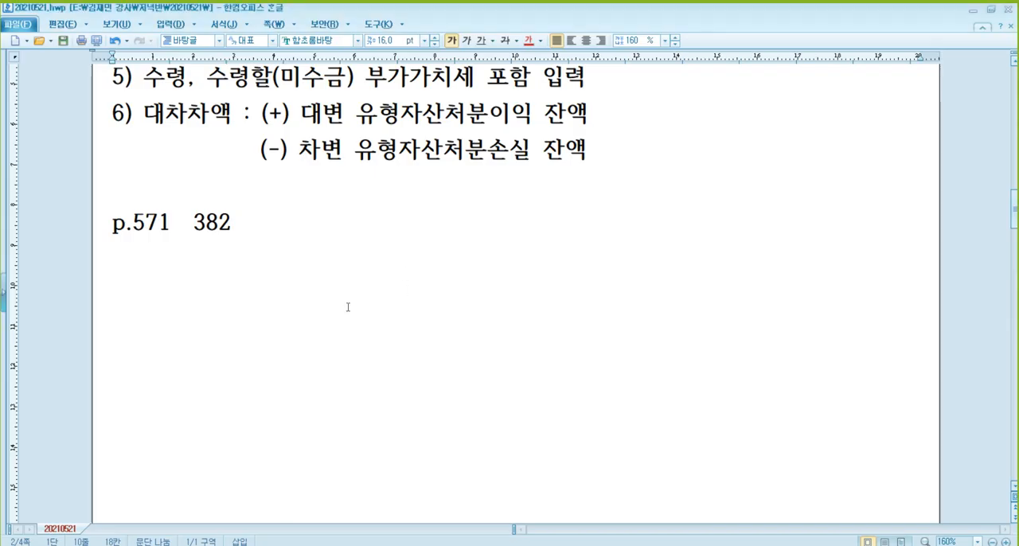
key(Return)
key(Return)
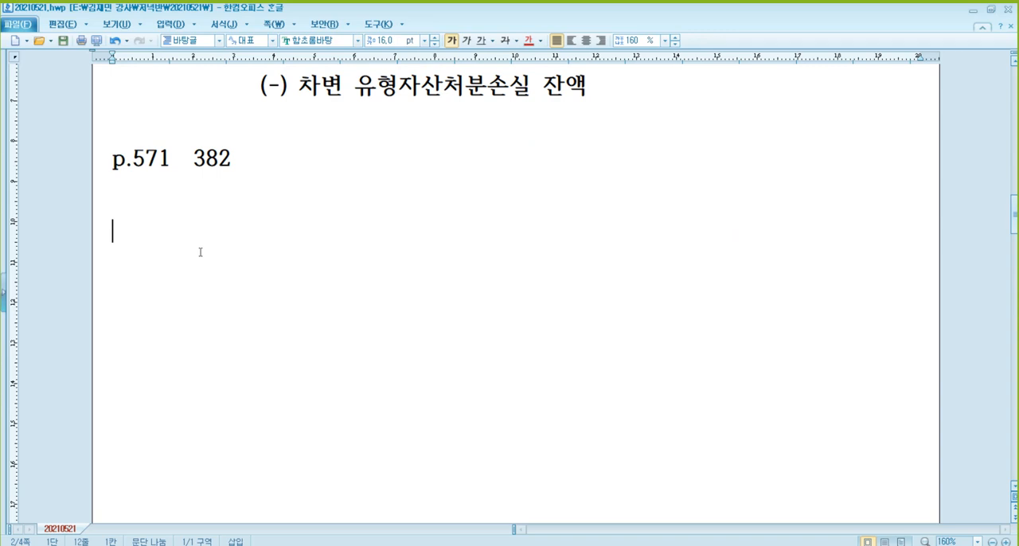
text(** tnwj)
key(BackSpace)
key(BackSpace)
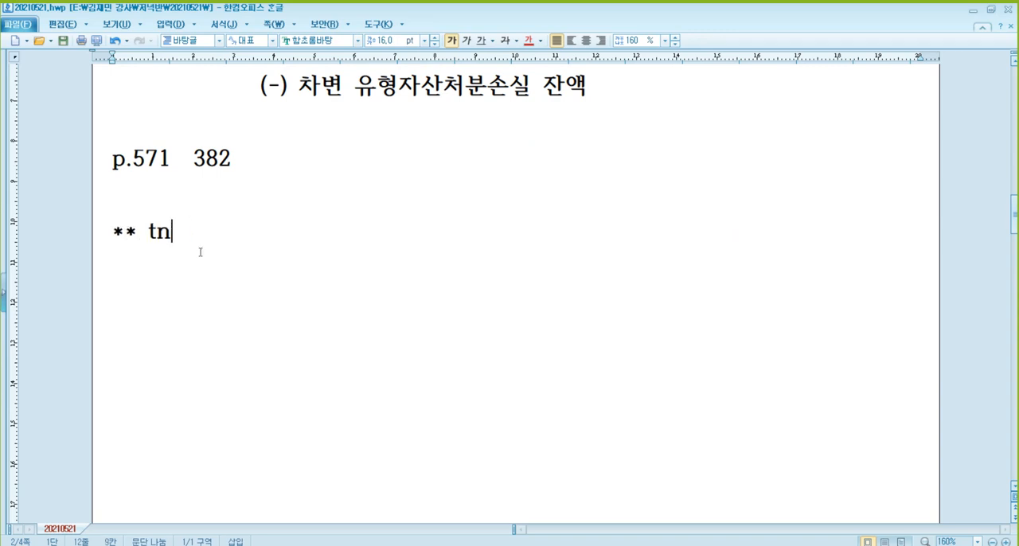
key(BackSpace)
key(BackSpace)
text(수정세금계사)
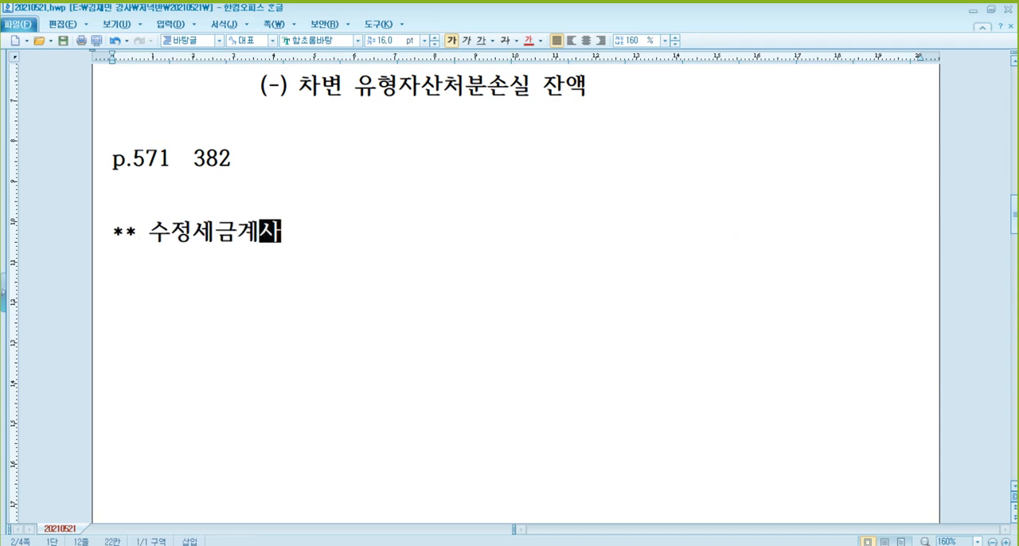
text(ㄴ서 문제 )
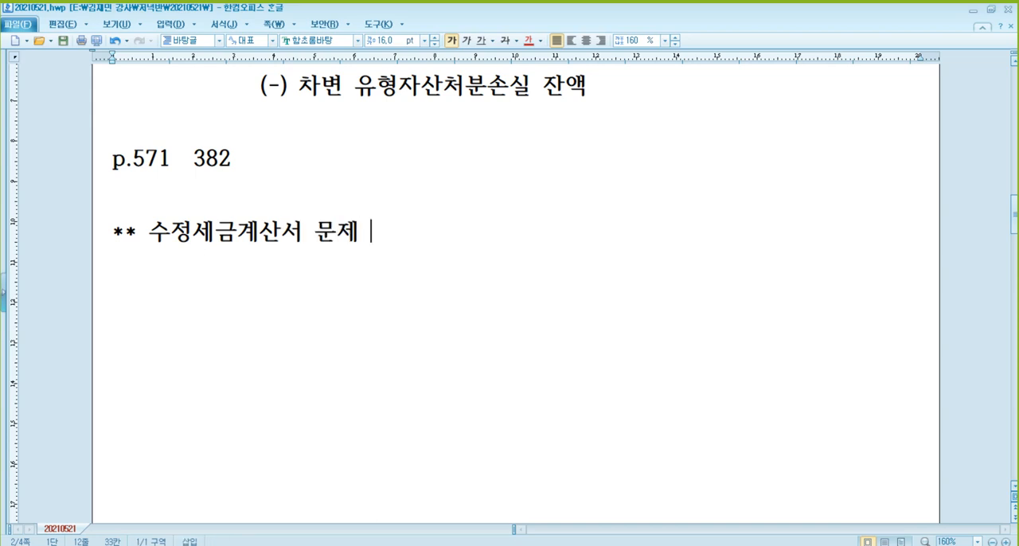
text(: 대금은)
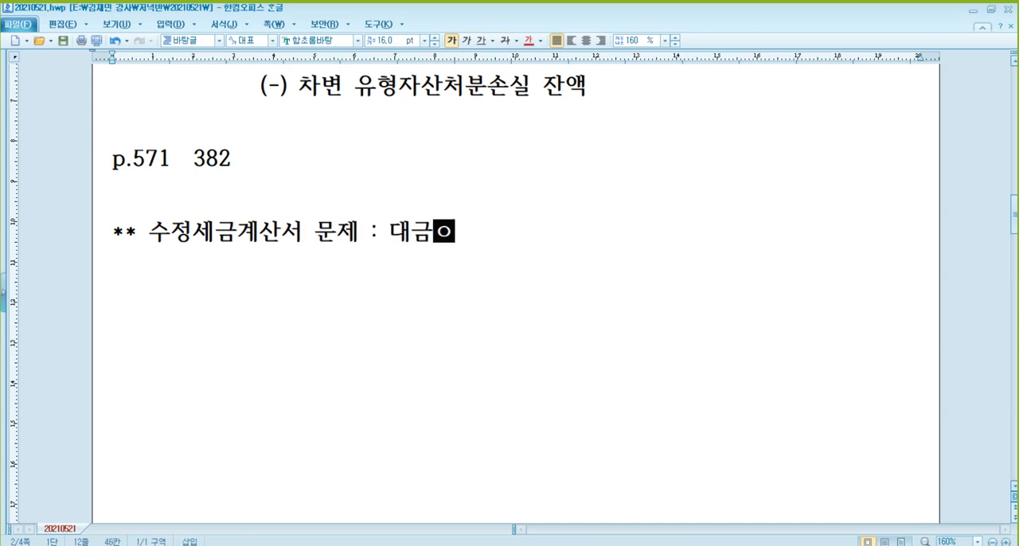
Complete the 수정세금계산서 note with the text "외상대금과 상계 => 분개유형 2.외상".
key(BackSpace)
key(BackSpace)
key(BackSpace)
key(BackSpace)
text(외상)
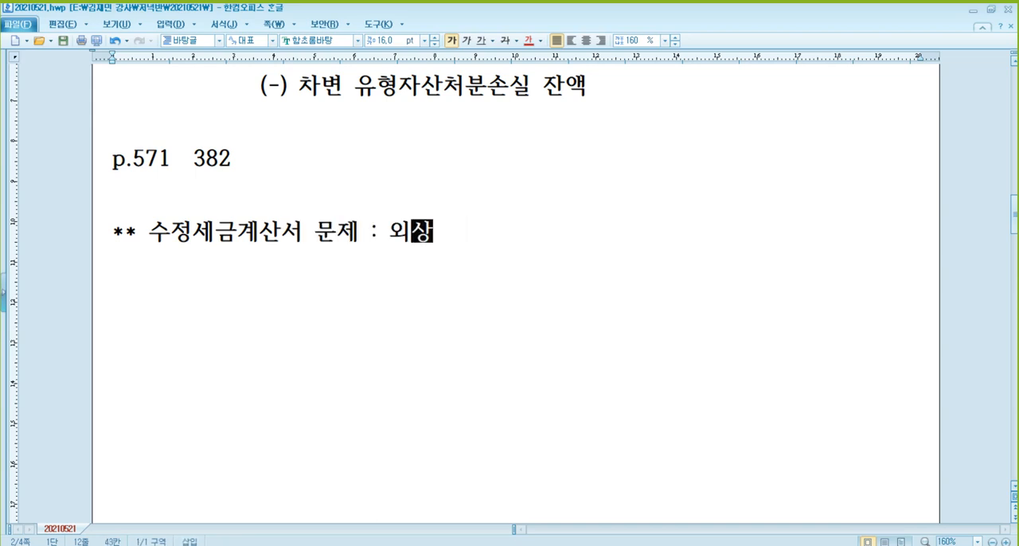
text(대금과 사ㅇ계 )
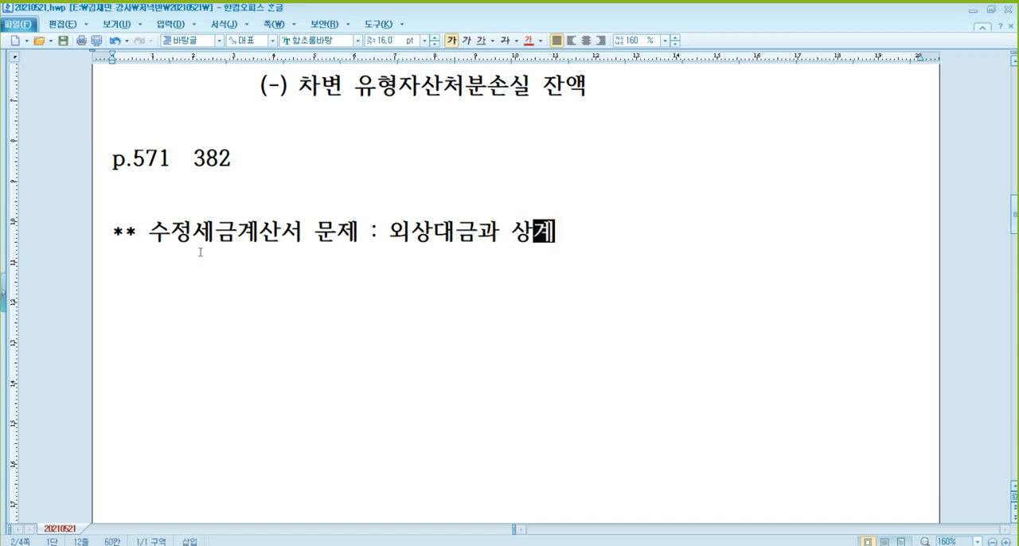
text(=> 분개유형 )
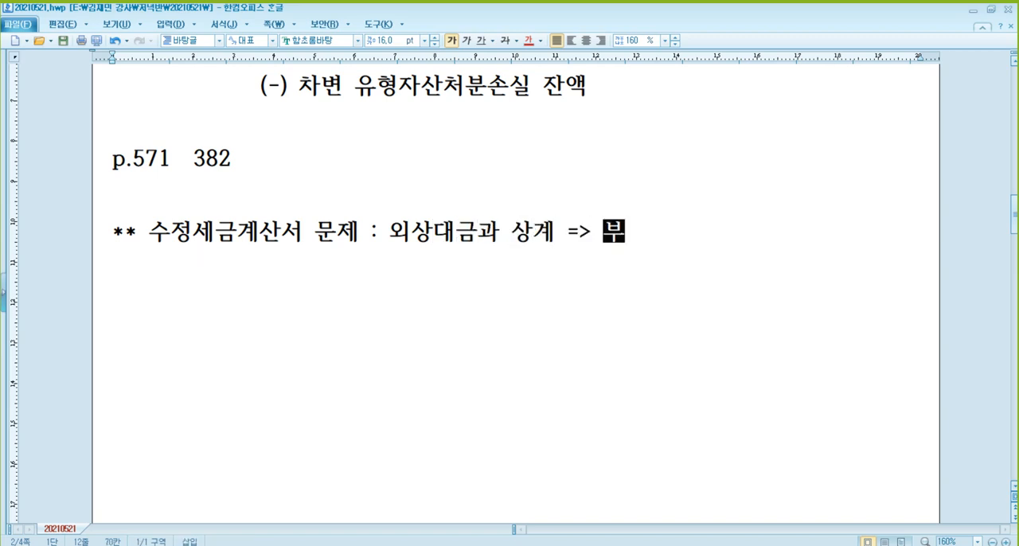
text(2.외상)
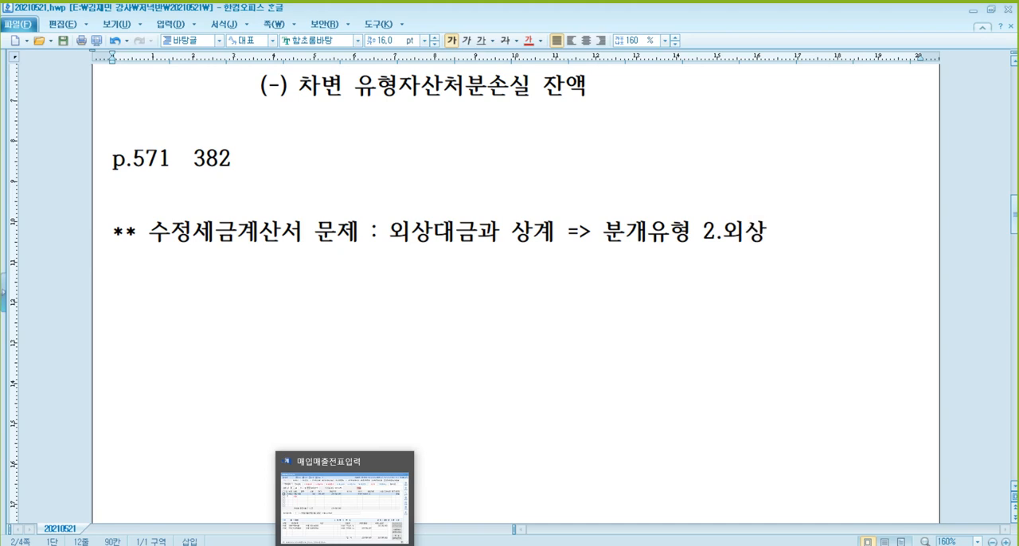
Switch to 매입매출전표입력 and start a sales entry of type 11.과세 dated September 10.
click(345, 545)
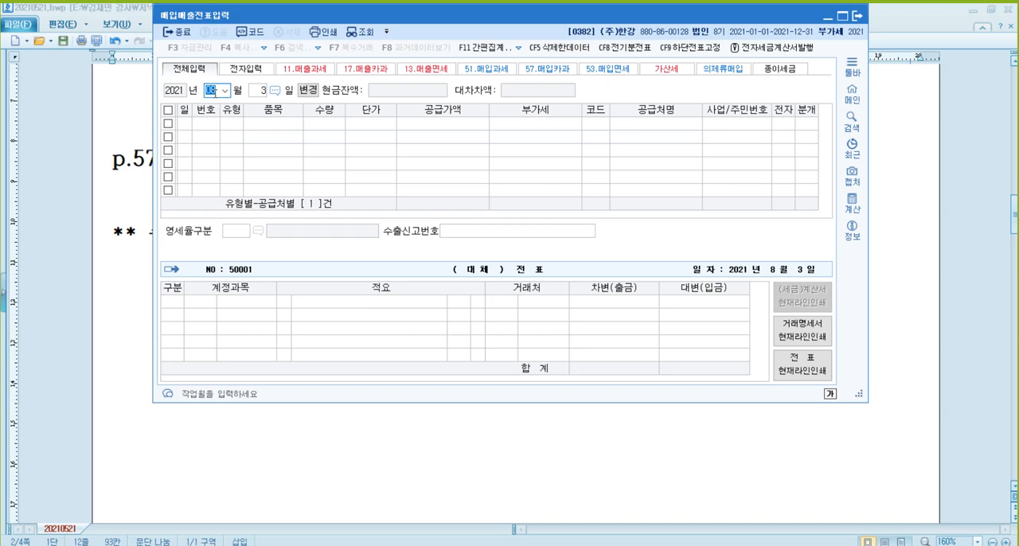
text(09)
key(Return)
text(10)
key(Return)
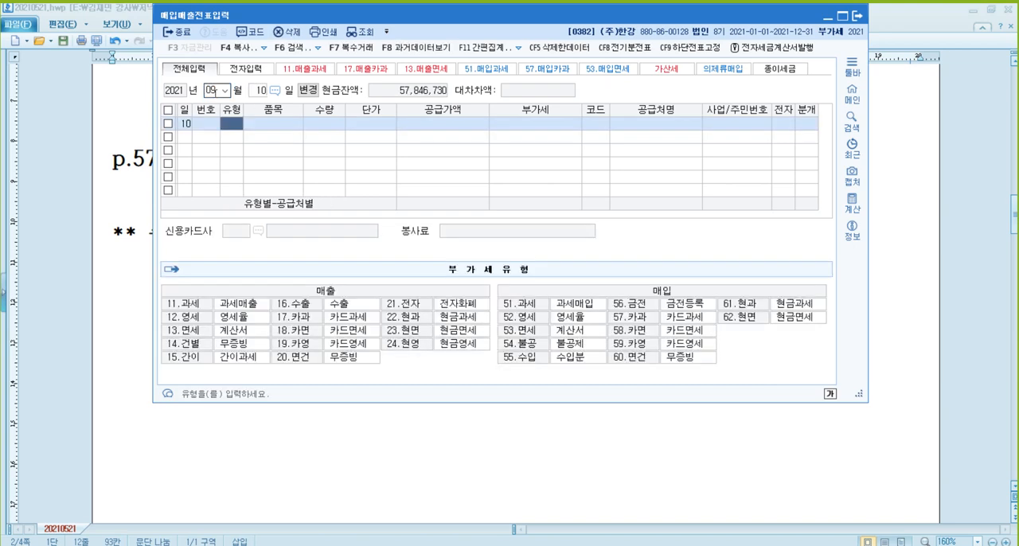
text(11)
key(Return)
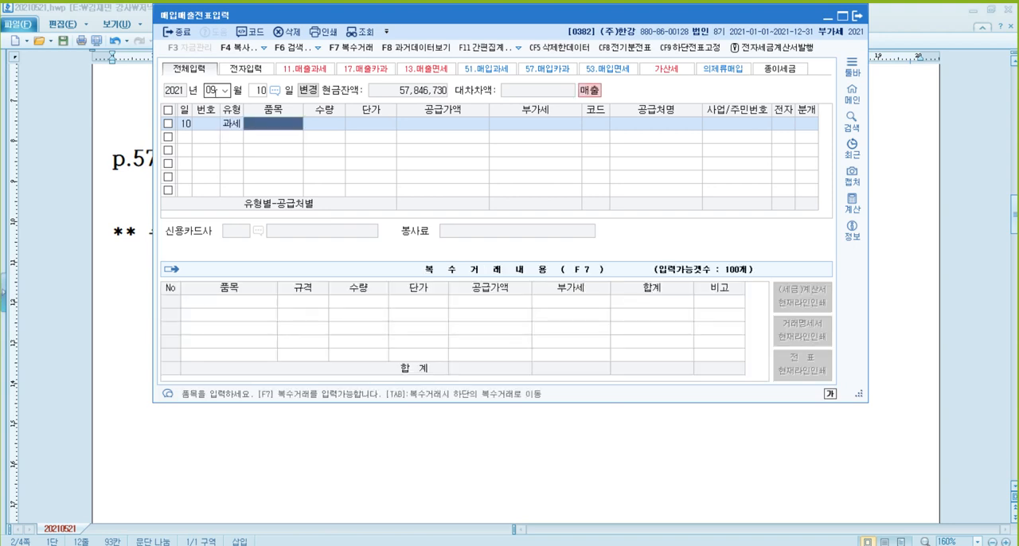
Enter the item 스포츠용품 with quantity -50 and unit price 20,000, accepting the calculated 공급가액 and 부가세.
text(스포츠용품)
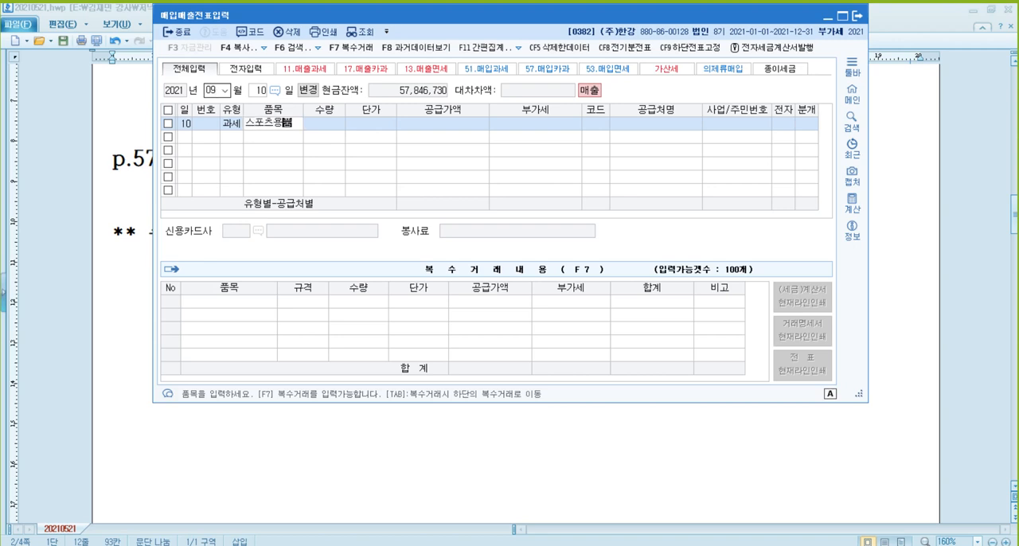
key(Return)
text(-50)
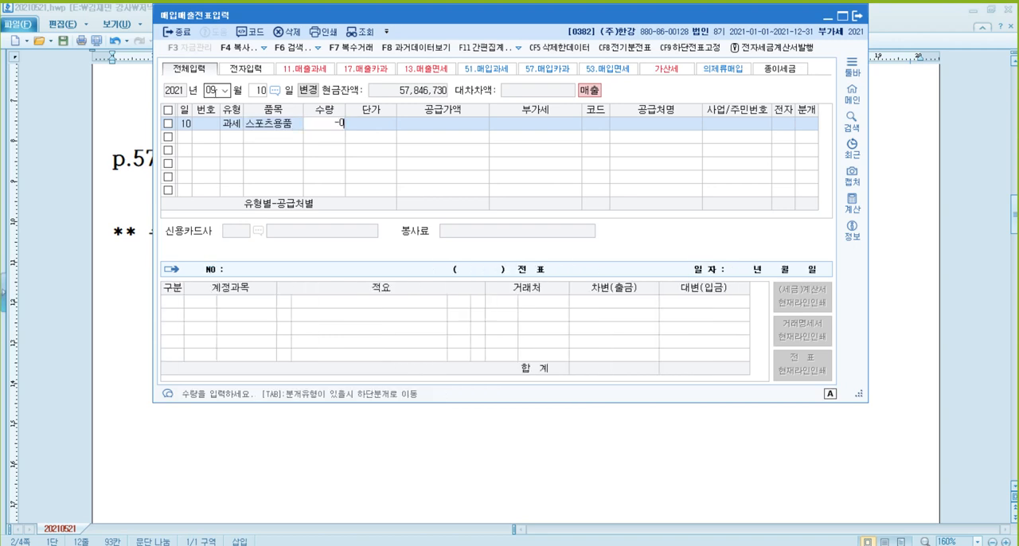
key(Return)
text(20,000)
key(Return)
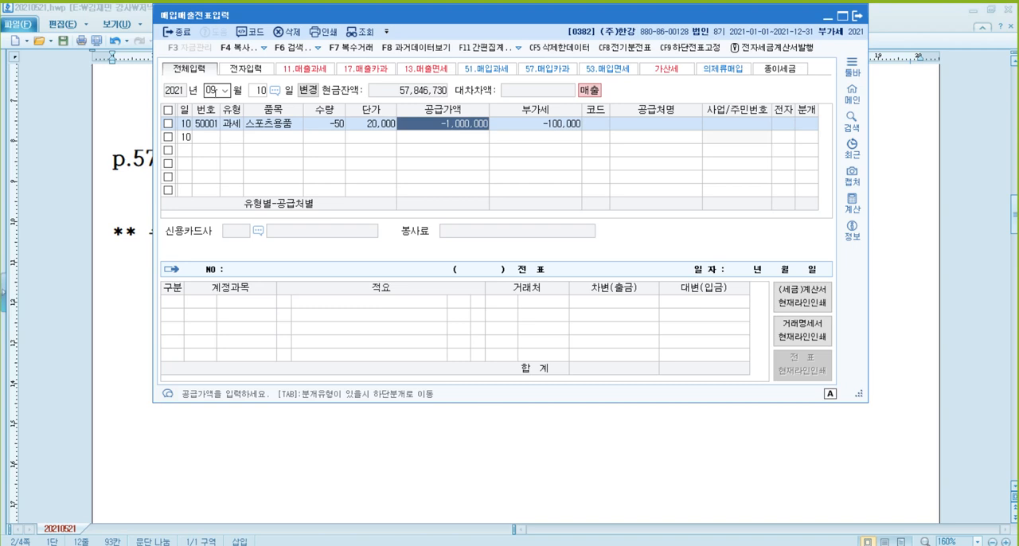
key(Return)
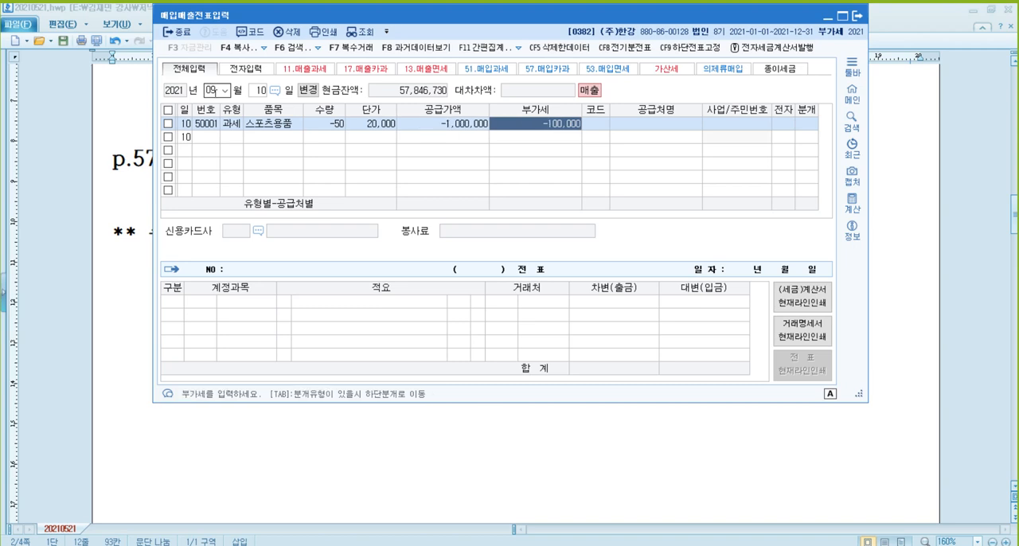
key(Return)
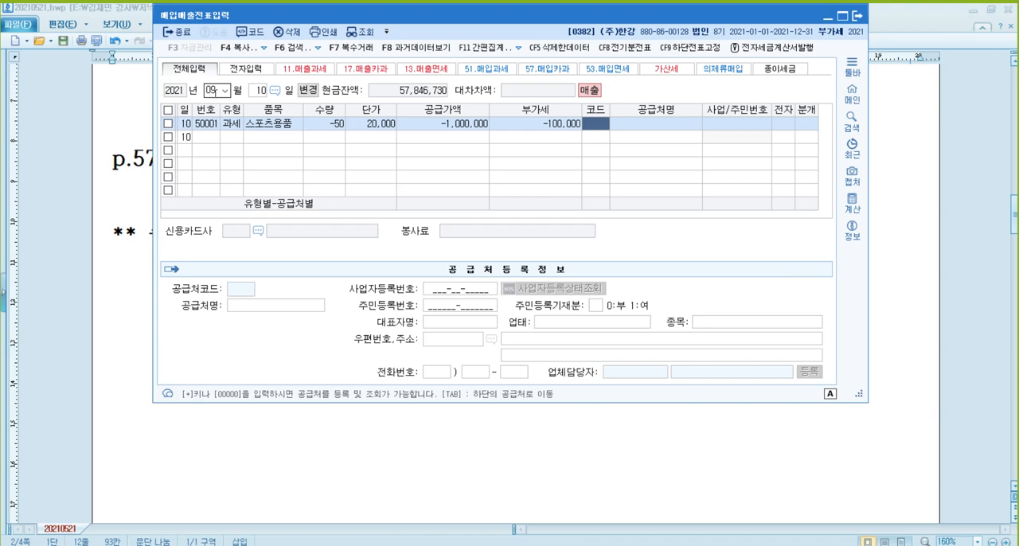
Set the return entry's 공급처 to (주)서울 and its 전자 field to 여.
text(서울)
key(Return)
key(Return)
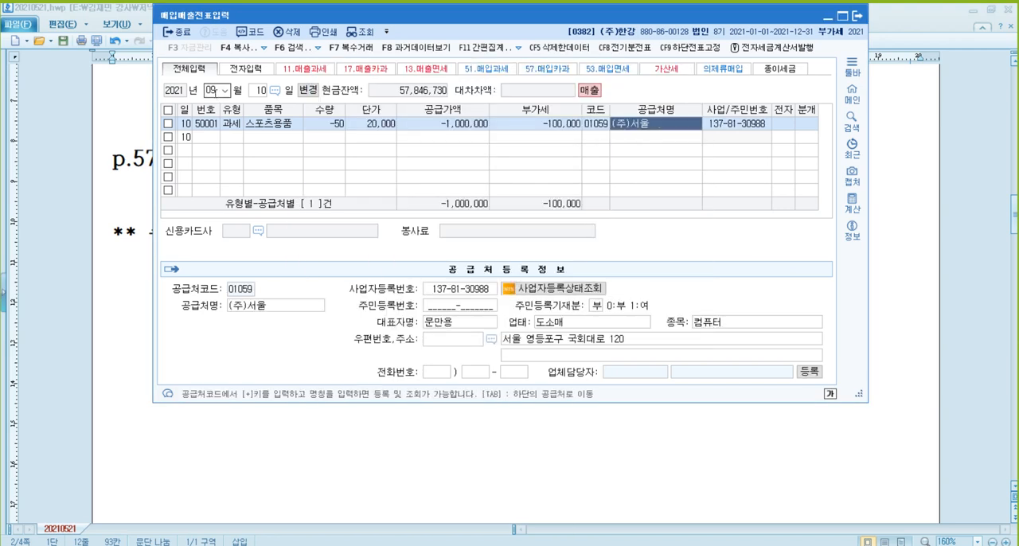
key(Return)
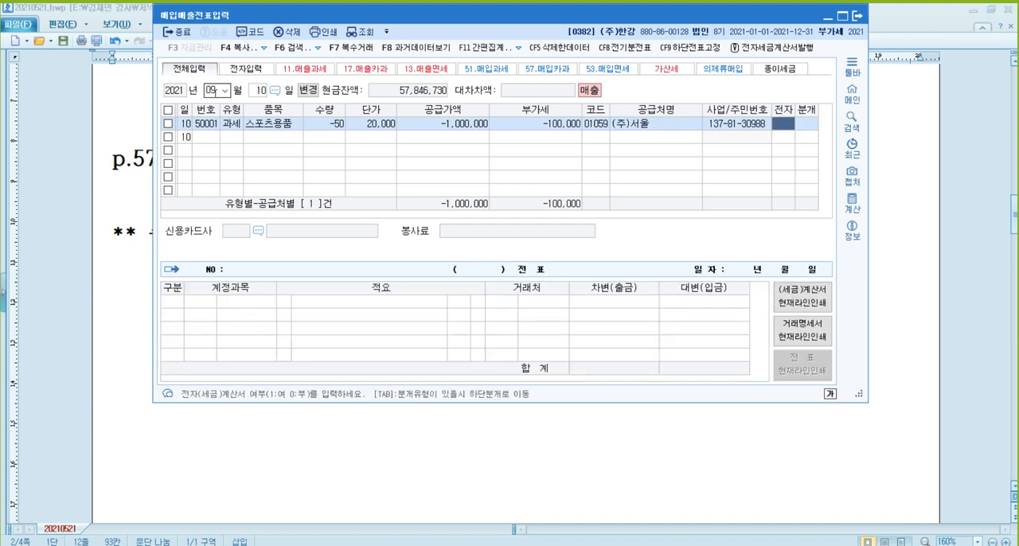
text(1)
key(Return)
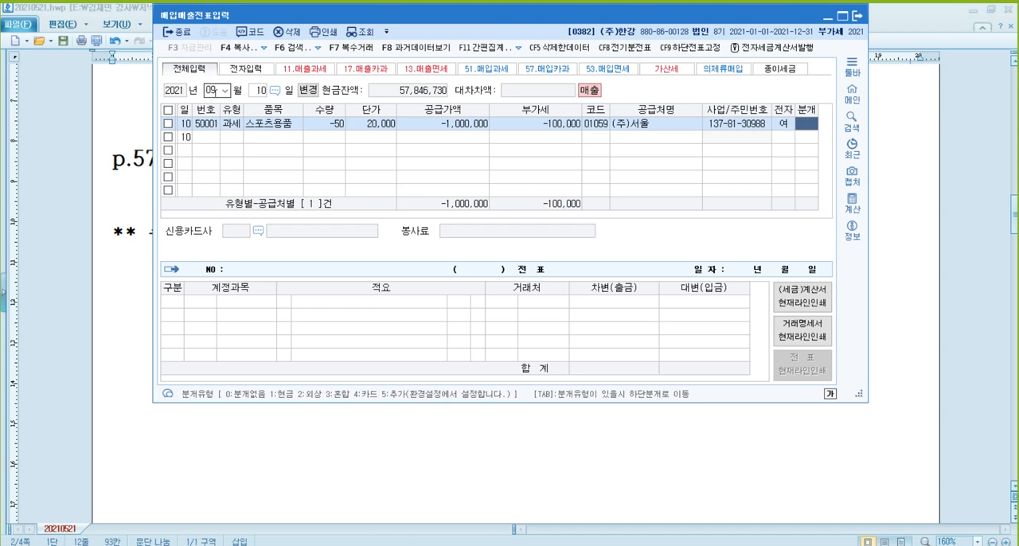
Set the return entry's 분개 type to 외상 and accept the generated journal lines.
text(2)
key(Return)
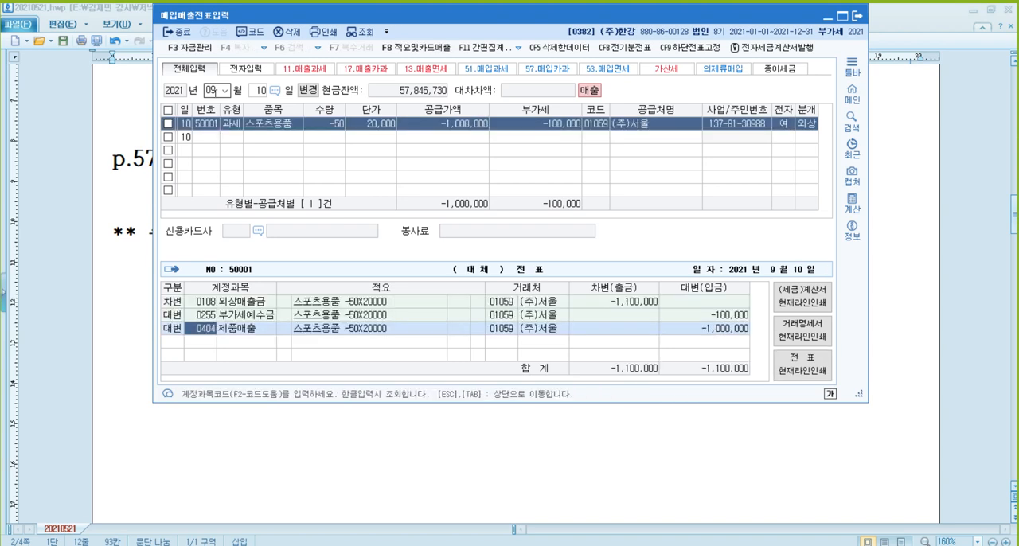
key(Return)
key(Return)
key(Up)
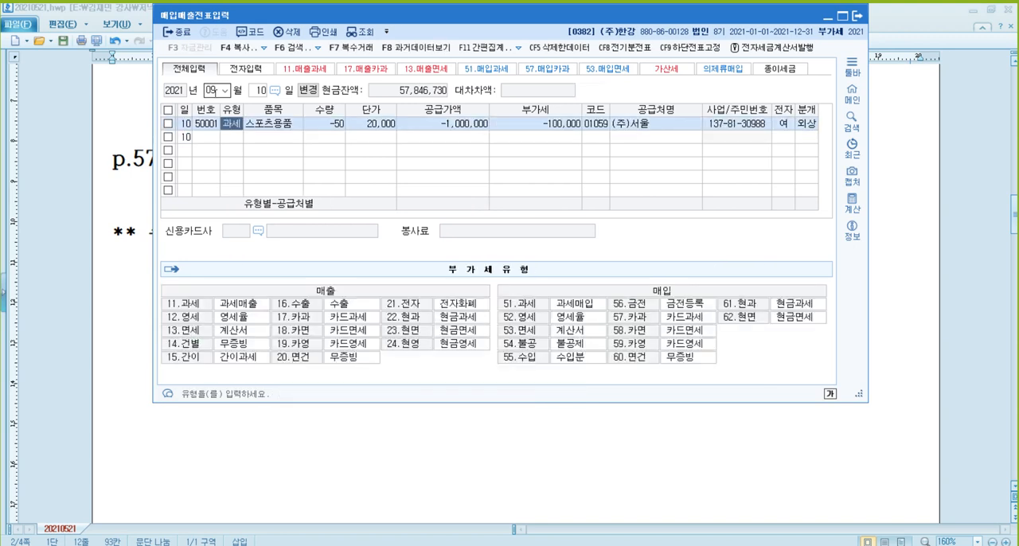
key(Left)
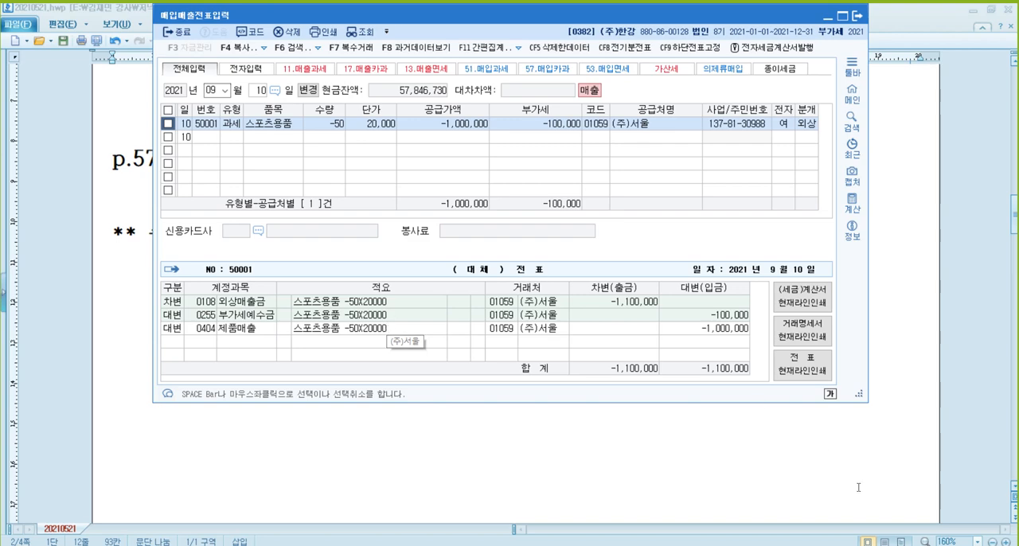
Switch to the textbook PDF and highlight the phrase 전자세금계산서를 수취하고 in question [3].
mouse_move(212, 545)
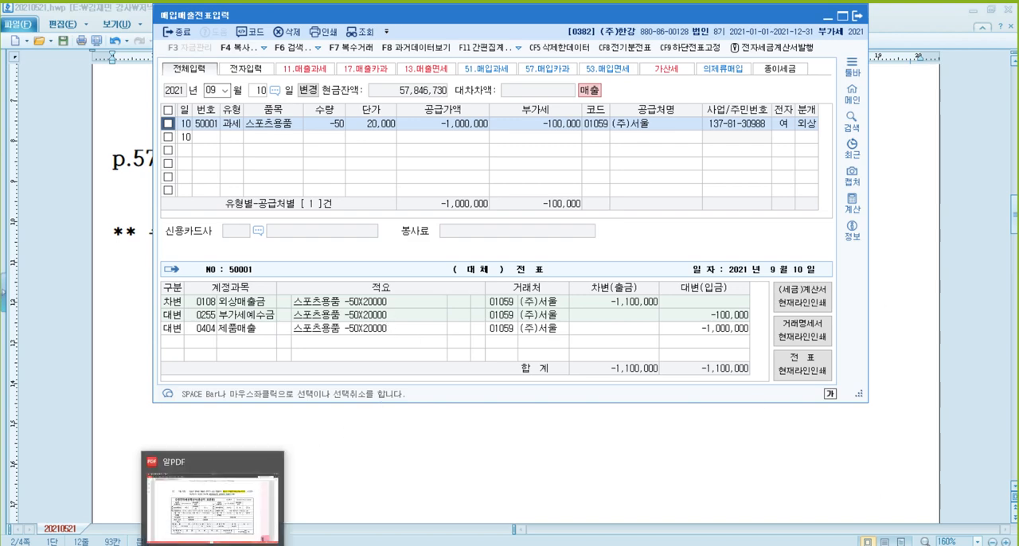
click(212, 502)
scroll(462, 279, down, 5)
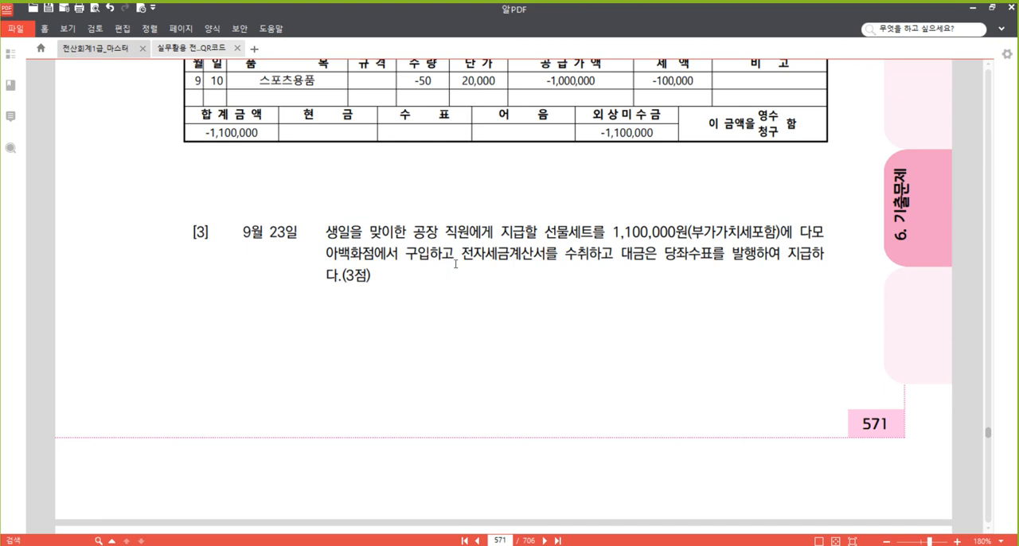
drag(460, 254, 616, 254)
right_click(587, 251)
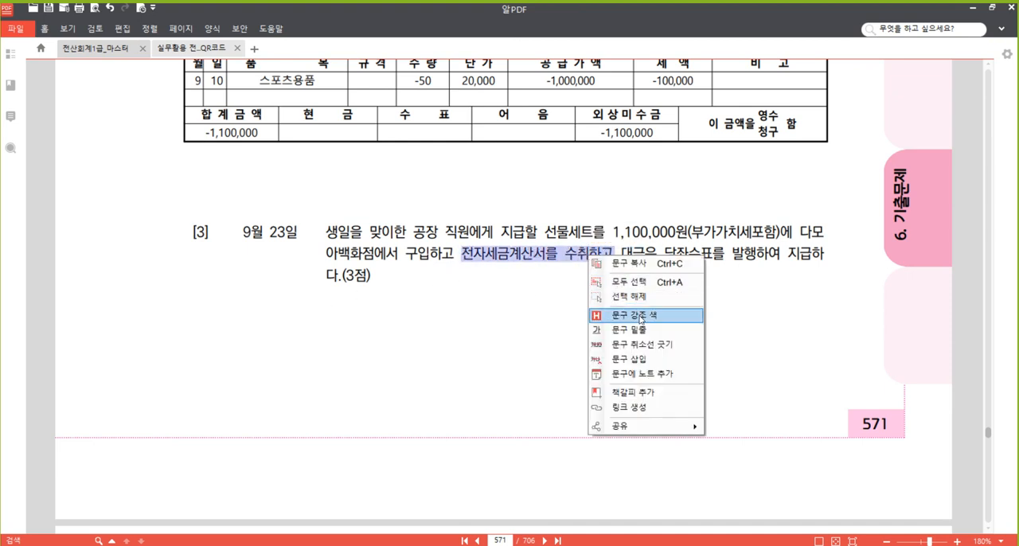
click(641, 314)
click(443, 259)
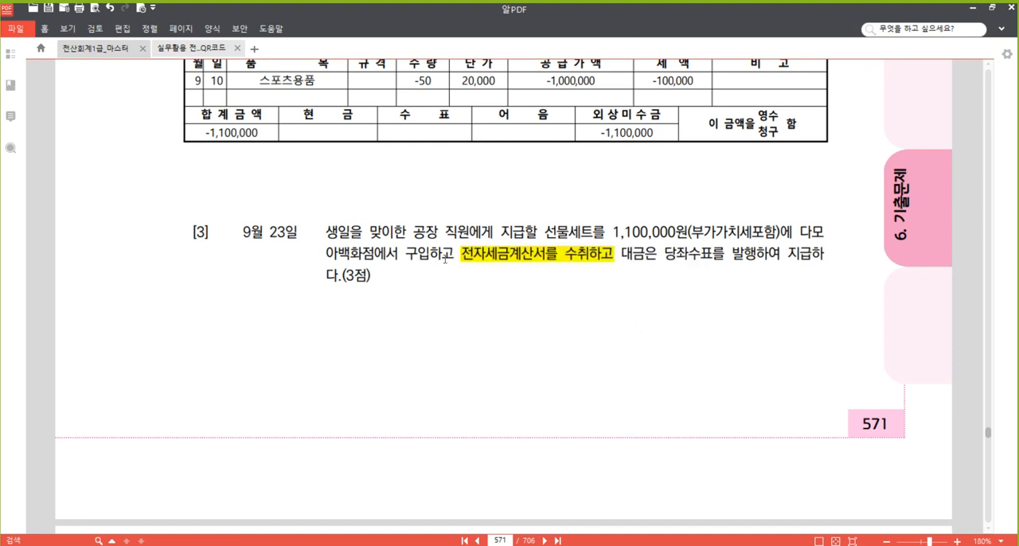
Examine the phrases about the factory employees' gift set and the 당좌수표 payment in question [3].
drag(411, 232, 593, 232)
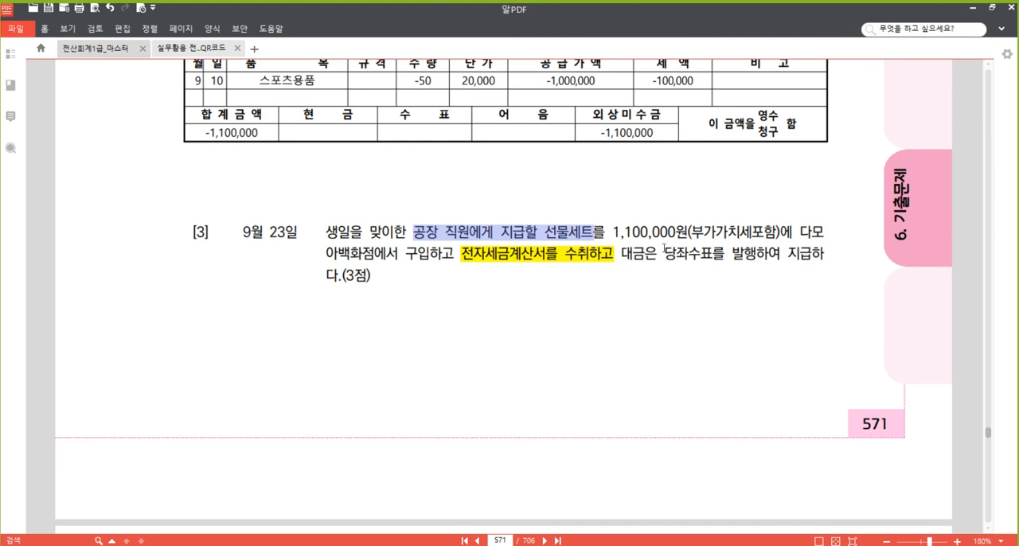
click(667, 251)
drag(667, 251, 701, 254)
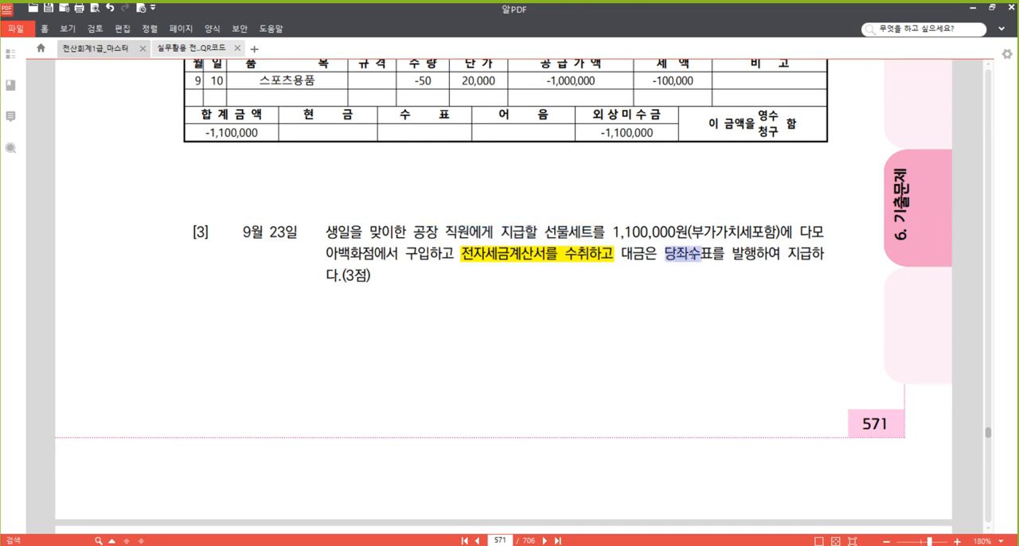
click(704, 254)
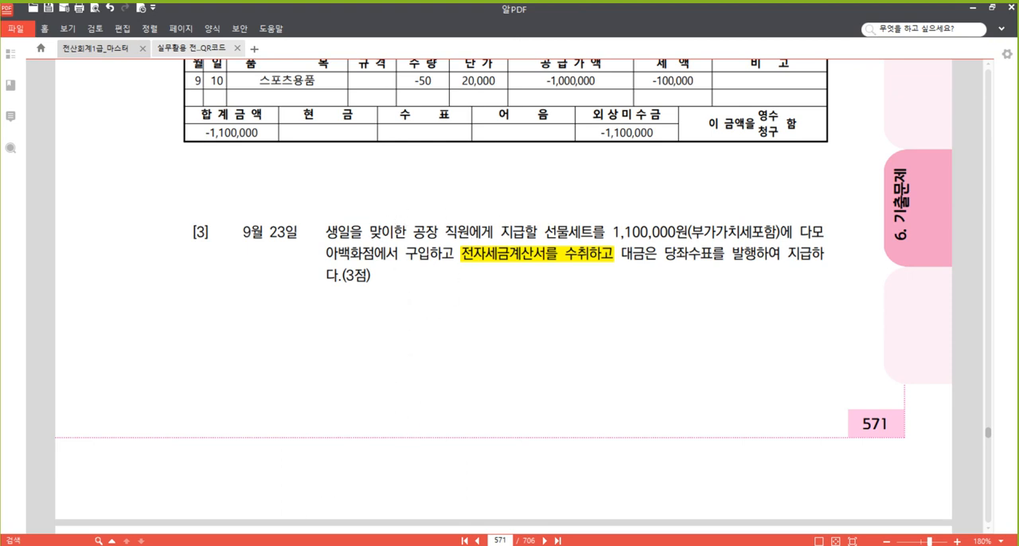
Switch to 매입매출전표입력 and start a purchase entry of type 51.과세 dated September 23.
click(340, 496)
click(260, 90)
text(23)
key(Return)
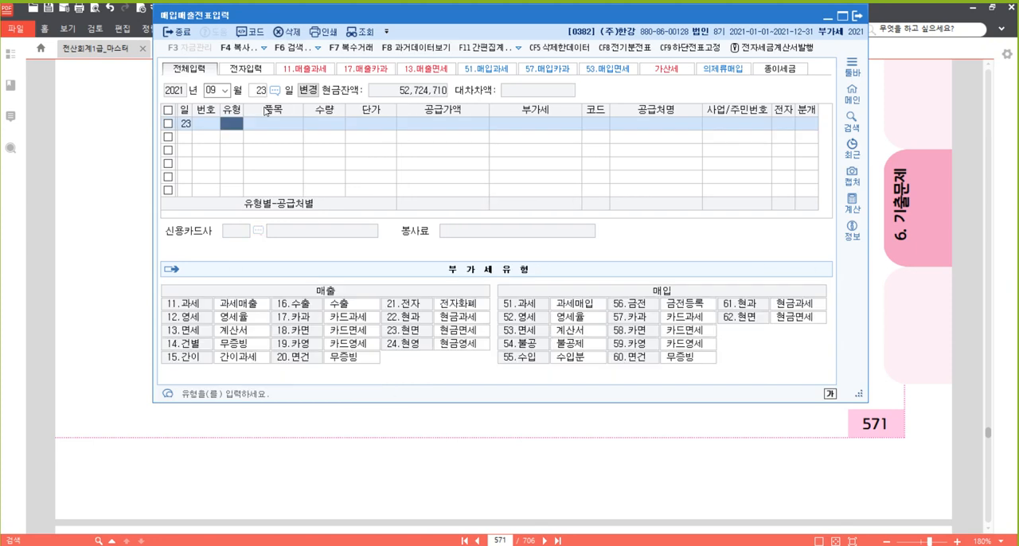
text(51)
key(Return)
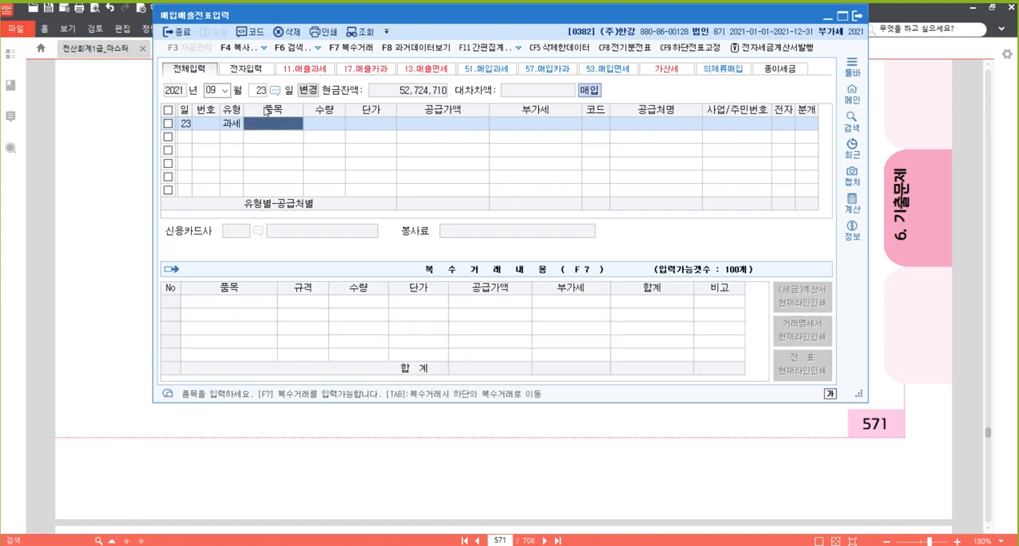
Enter the item 선물세트 with a supply value of 1,000,000 and accept the calculated VAT.
text(선물세트)
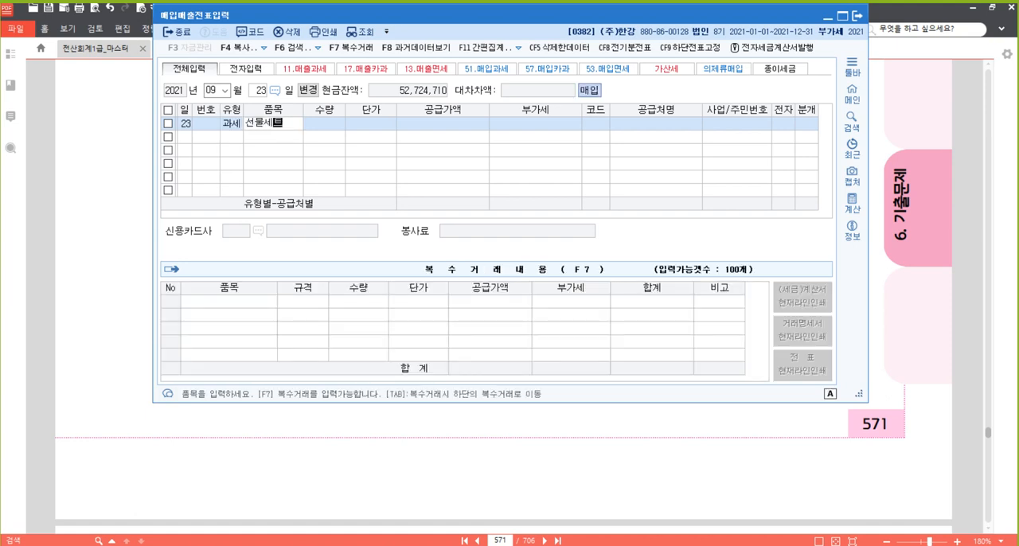
key(Return)
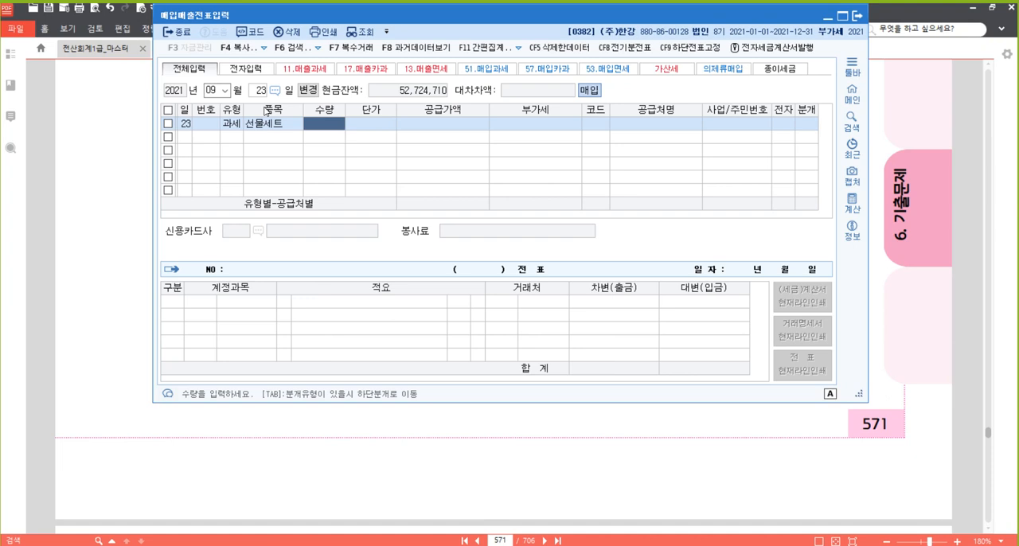
key(Return)
key(Return)
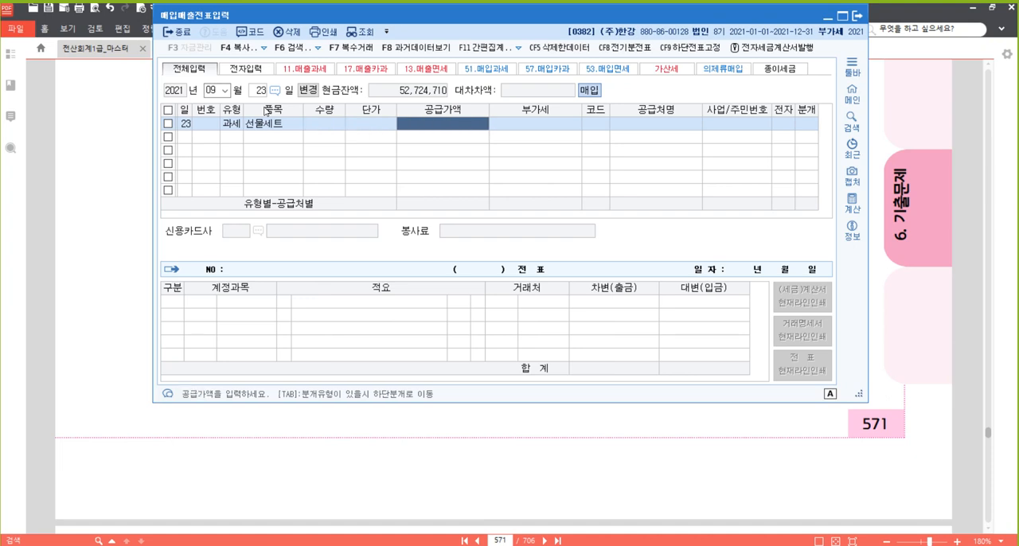
text(1000000)
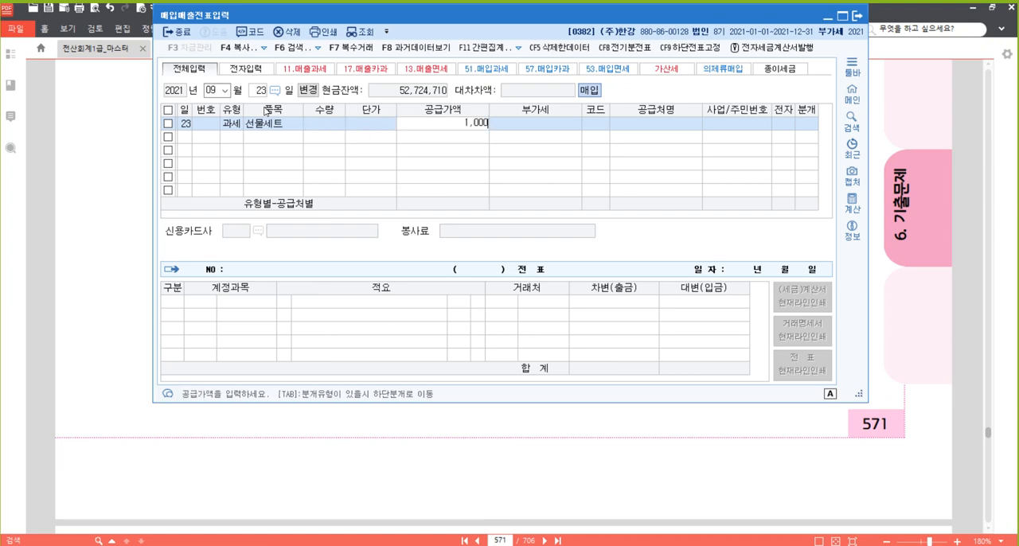
key(Return)
key(Return)
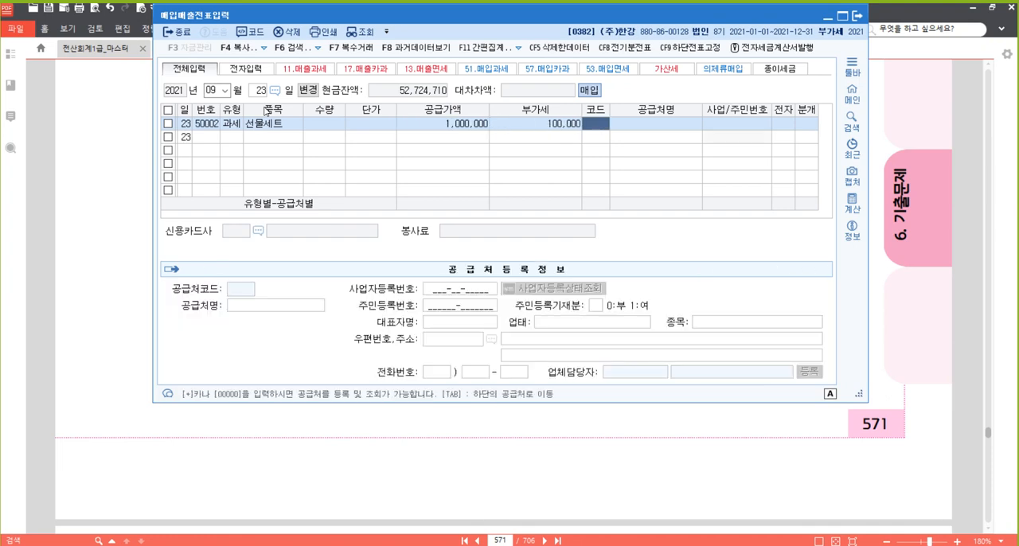
Set the gift set purchase's supplier to 다모아백화점 and mark its tax invoice as electronic (여).
text(다모)
key(Return)
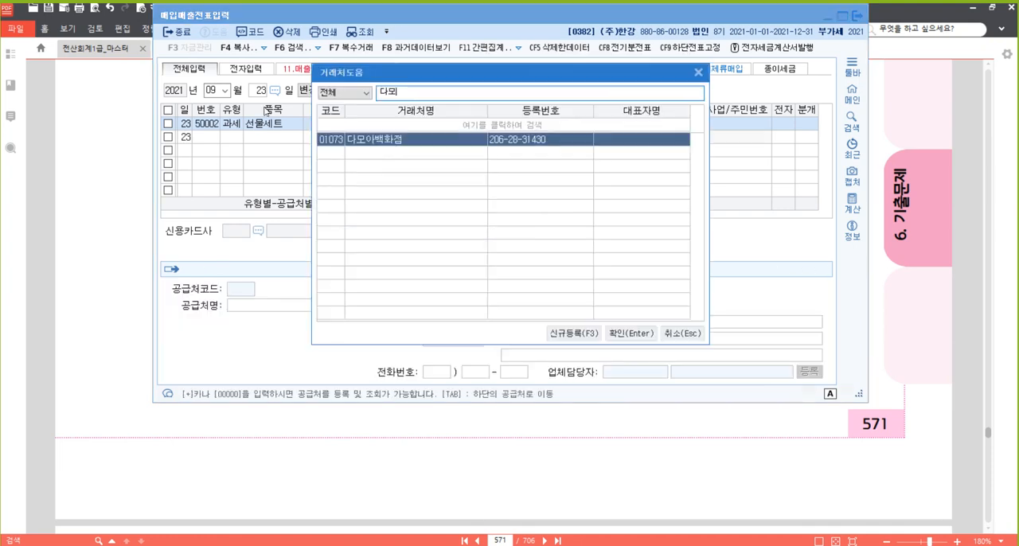
key(Return)
key(Return)
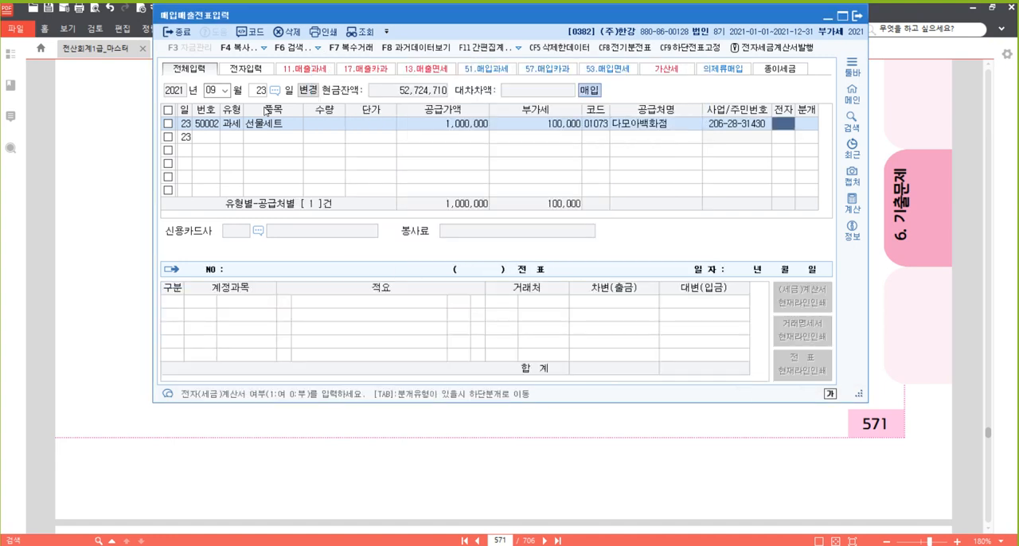
text(1)
key(Return)
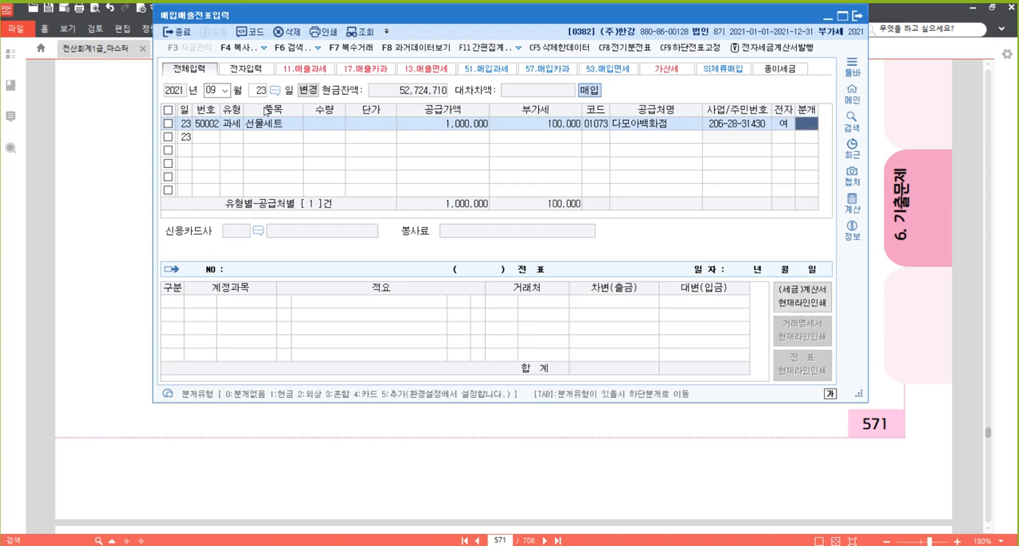
Set the 분개 type to 혼합 and change the 원재료 debit line's account to 0511 복리후생비.
text(3)
key(Return)
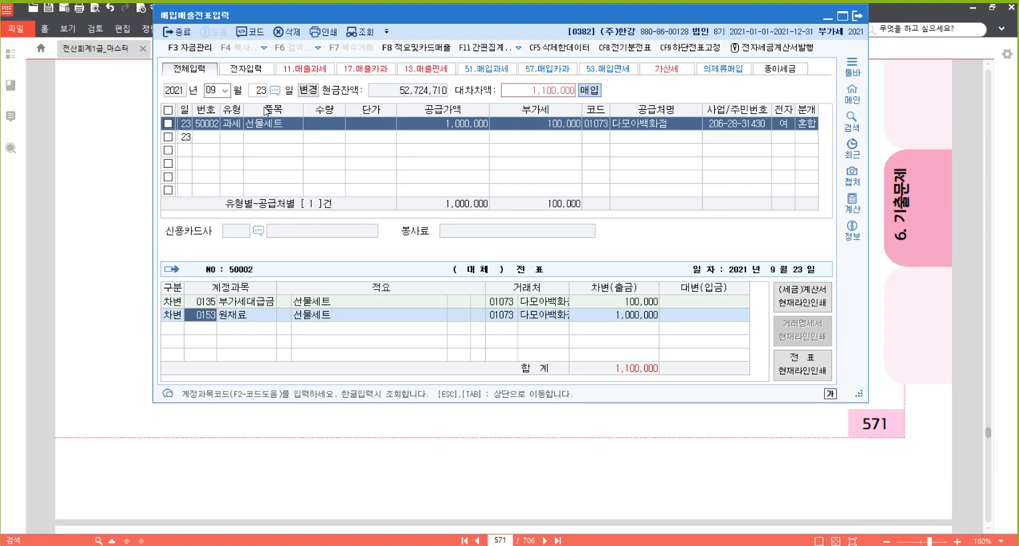
text(511)
key(Return)
key(Return)
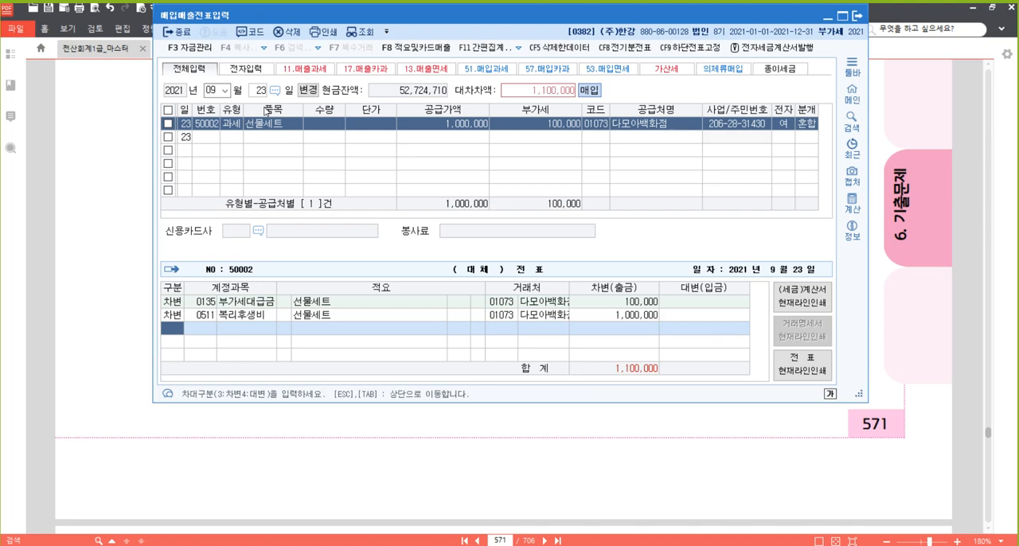
Add a credit line for 0102 당좌예금 with 1,100,000 and finish the September 23 journal.
text(4)
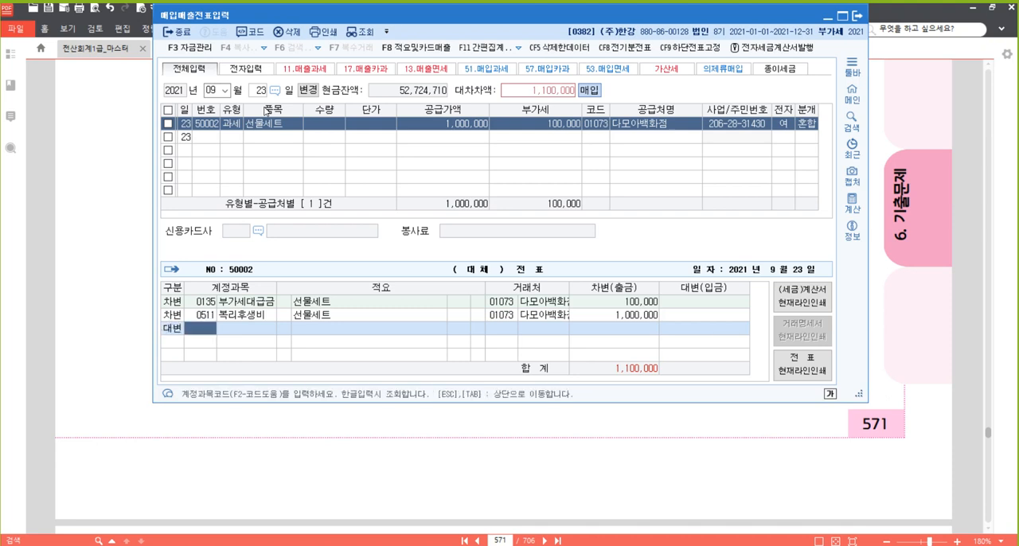
text(0102)
key(Return)
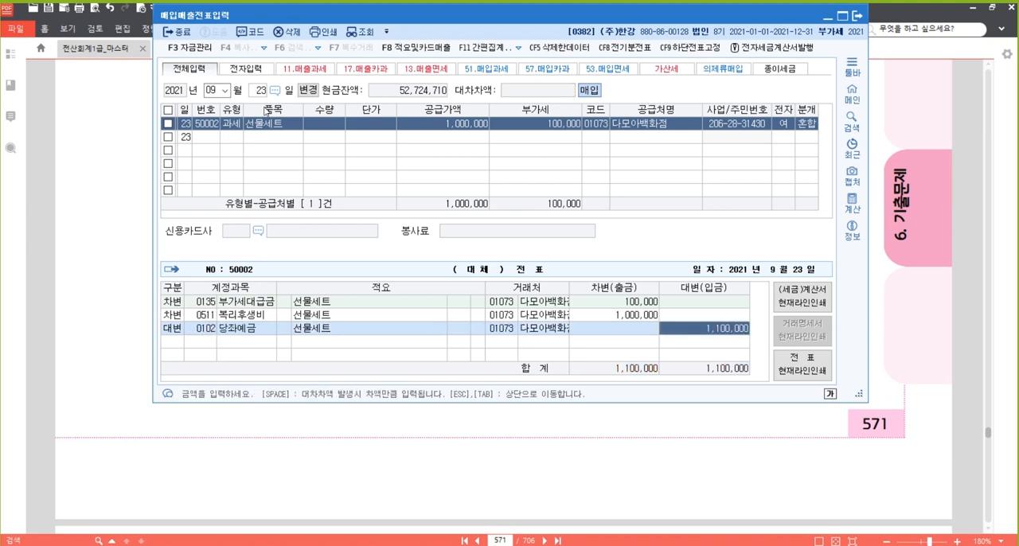
key(Escape)
key(Escape)
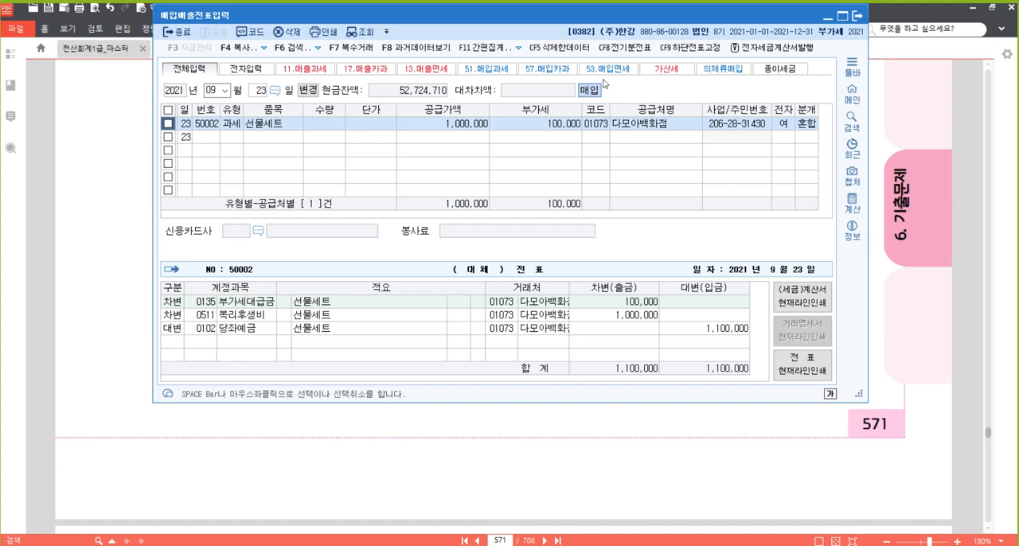
Switch to the textbook PDF and highlight the phrase 전자세금계산서를 발급 받았다 in question [4] on page 572.
click(943, 293)
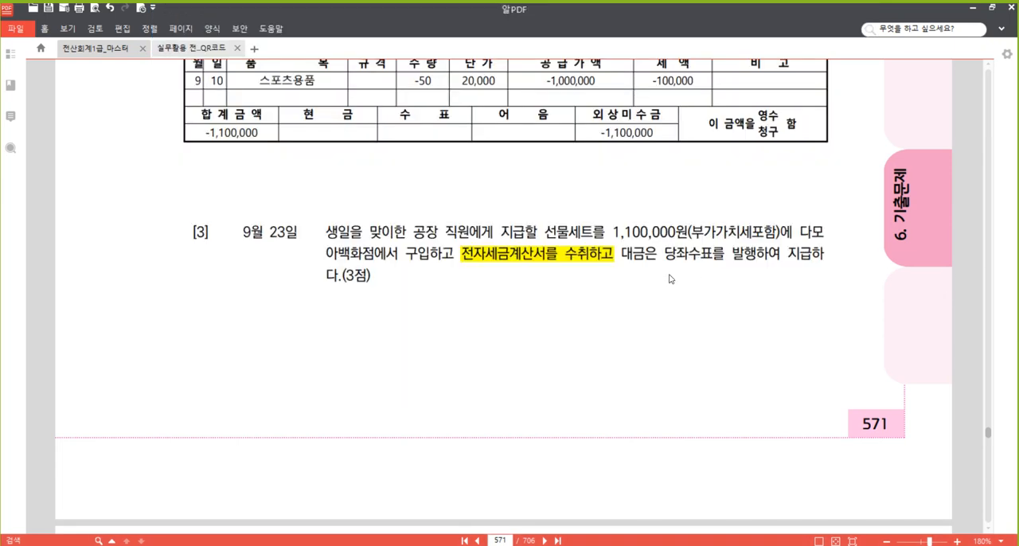
scroll(669, 280, down, 8)
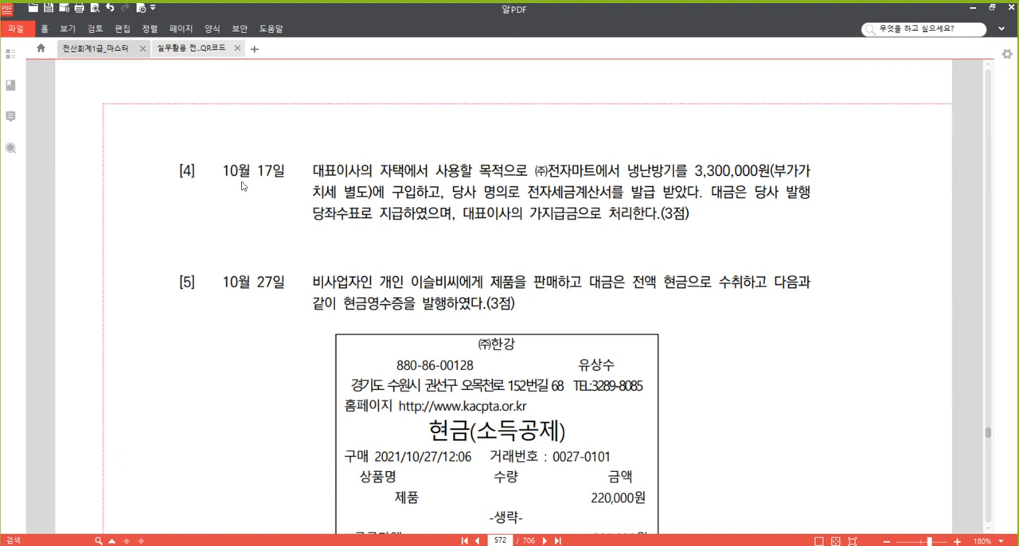
scroll(244, 188, down, 2)
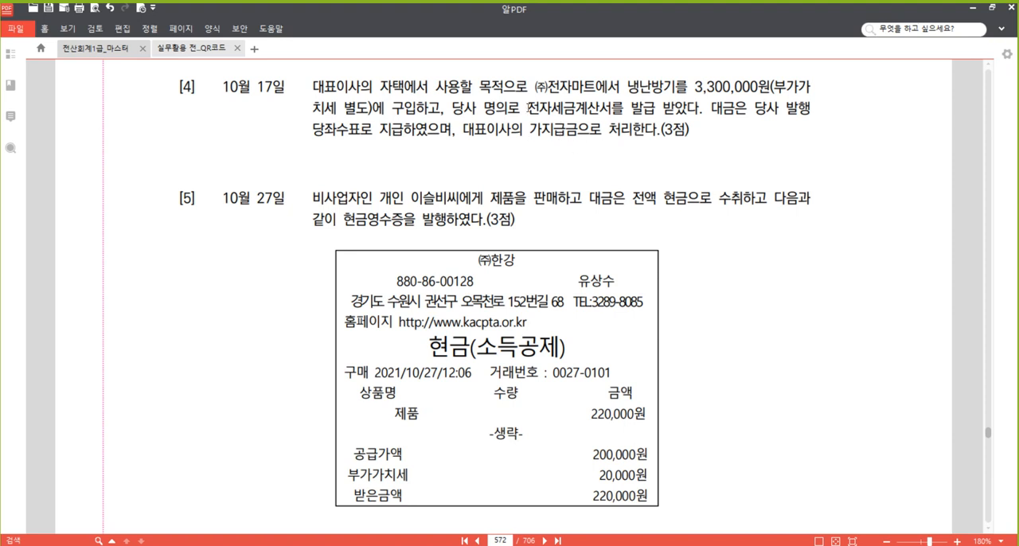
drag(528, 105, 697, 114)
right_click(661, 106)
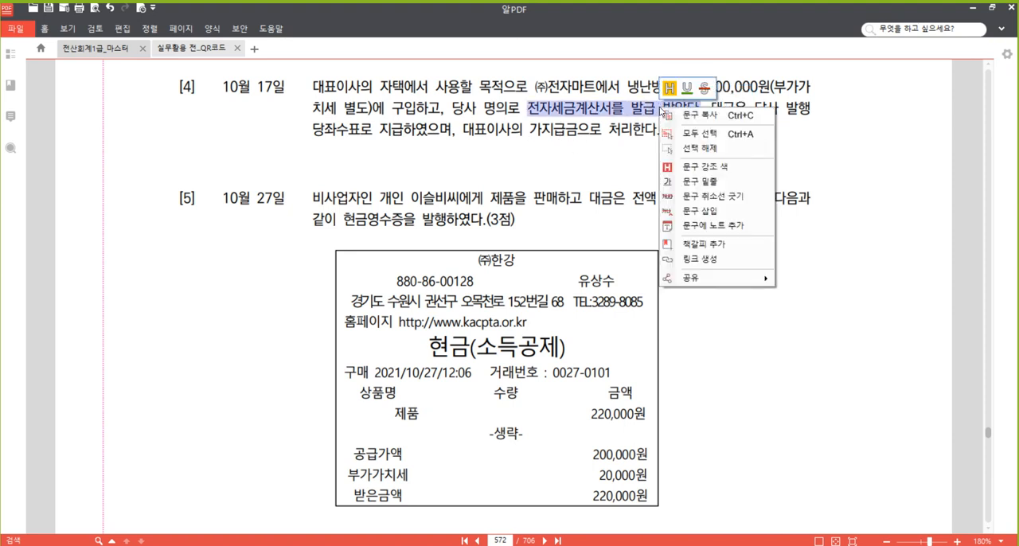
click(716, 166)
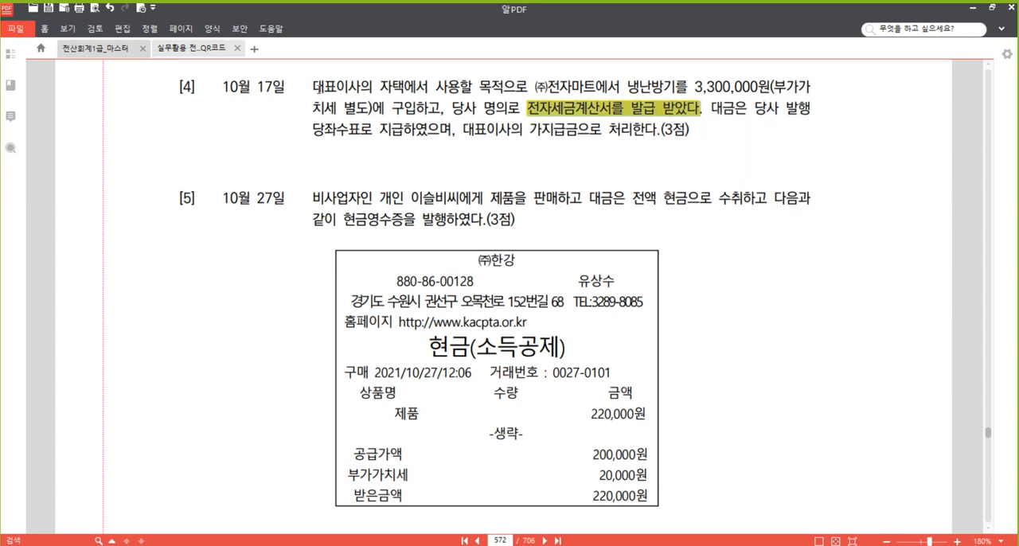
Highlight the phrase 대표이사의 자택에서 사용할 목적 in question [4].
drag(315, 86, 504, 88)
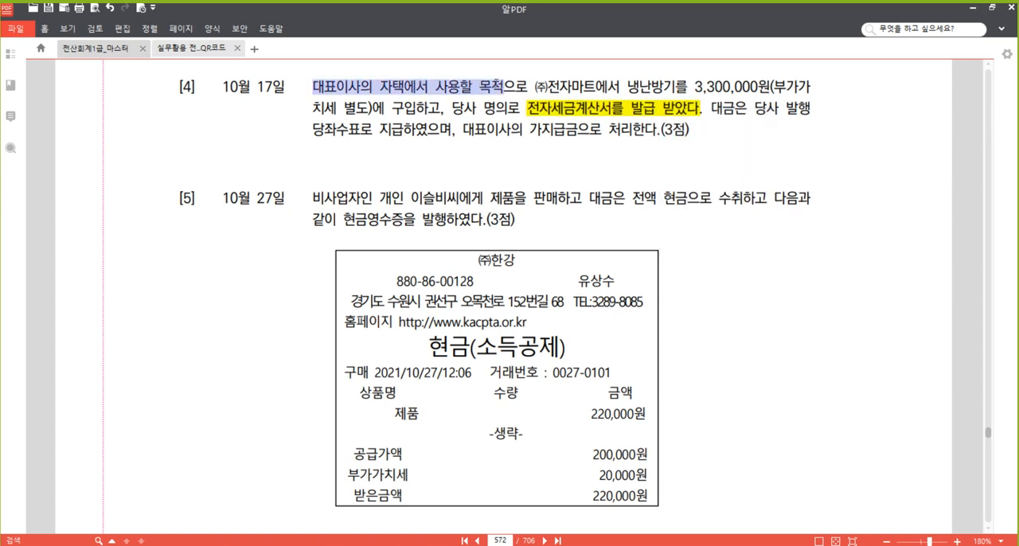
right_click(495, 87)
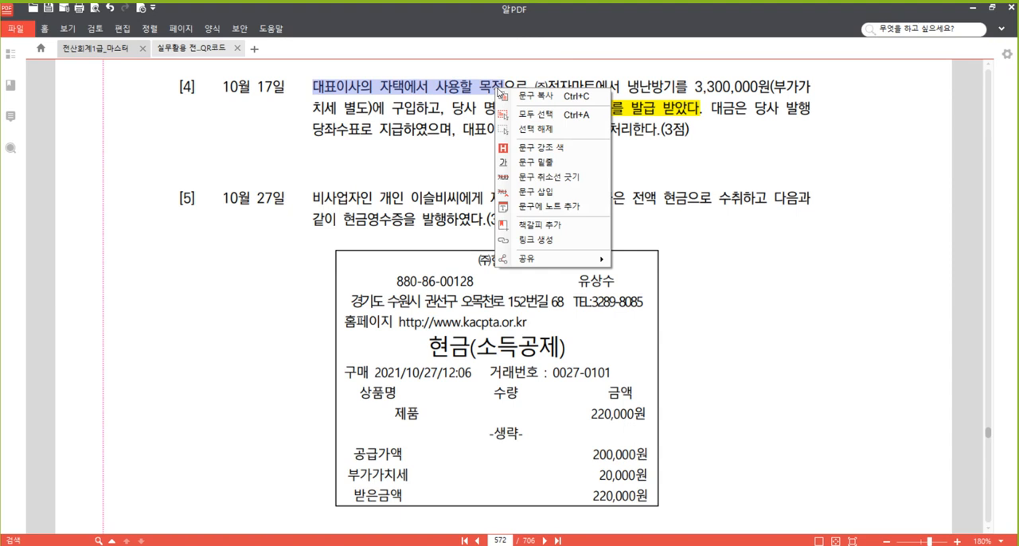
click(539, 150)
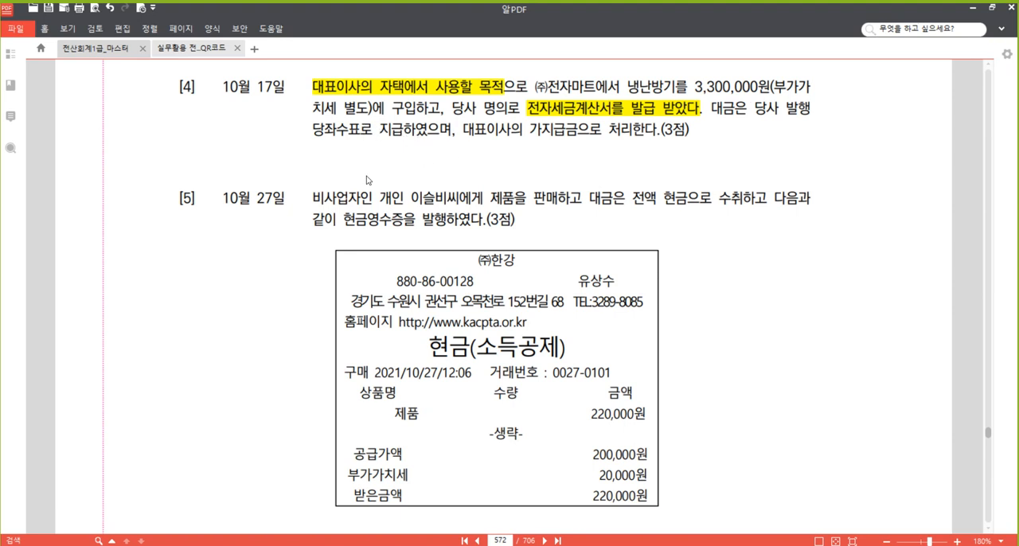
Switch to 매입매출전표입력 and start a purchase entry of type 54.불공 dated October 17.
mouse_move(346, 545)
click(346, 504)
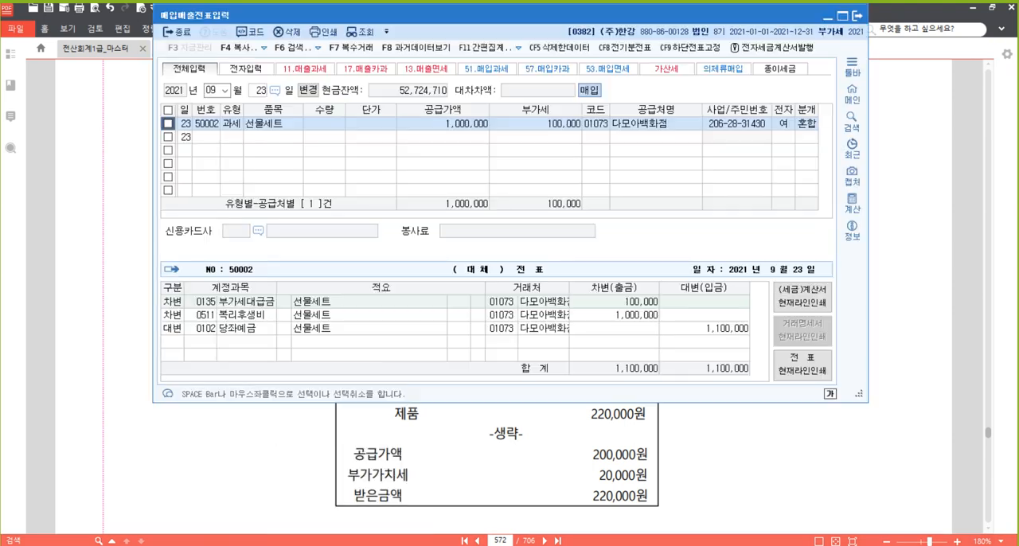
click(218, 90)
text(10)
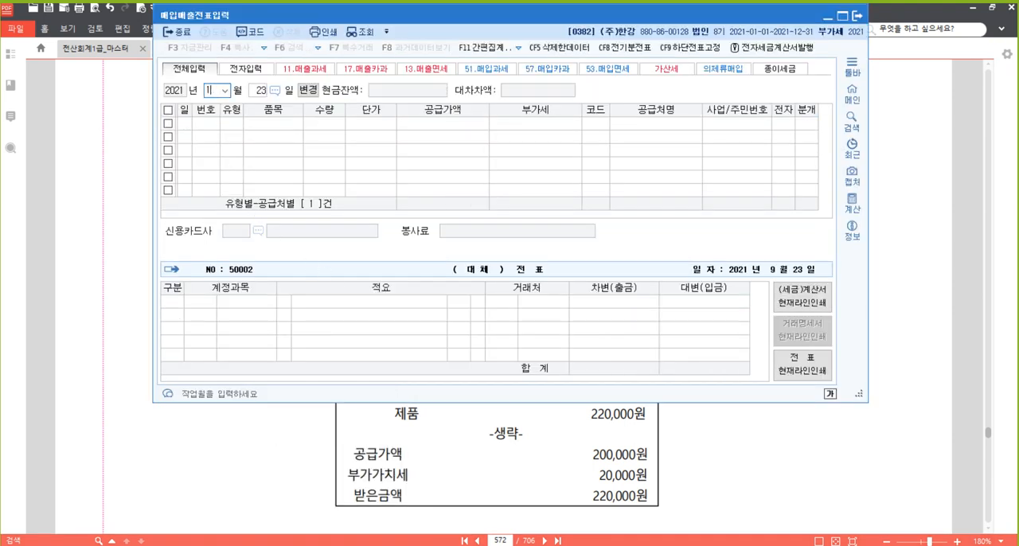
key(Return)
text(17)
key(Return)
text(54)
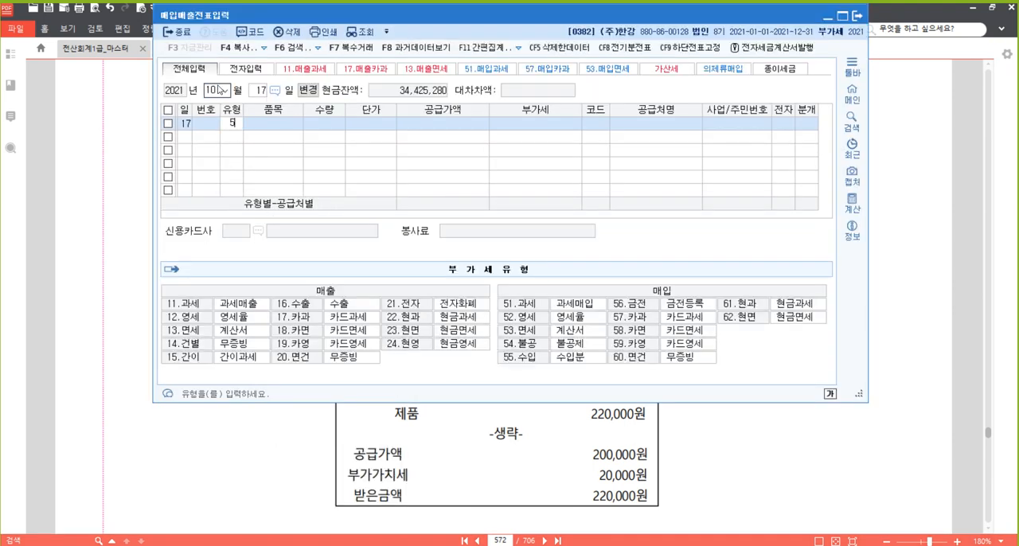
key(Return)
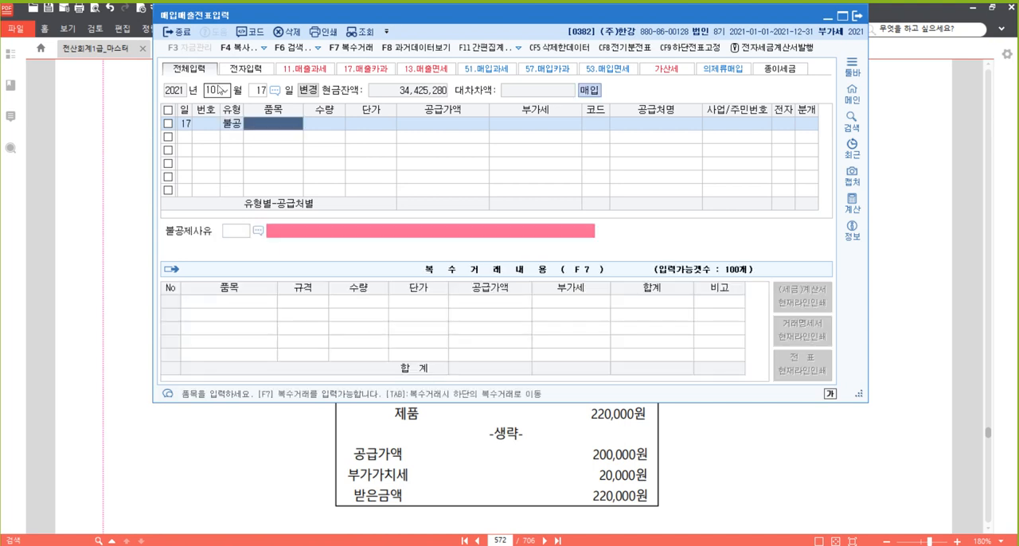
Enter the item 냉난방기 with a supply value of 3,300,000 and accept the calculated VAT.
text(냉난방)
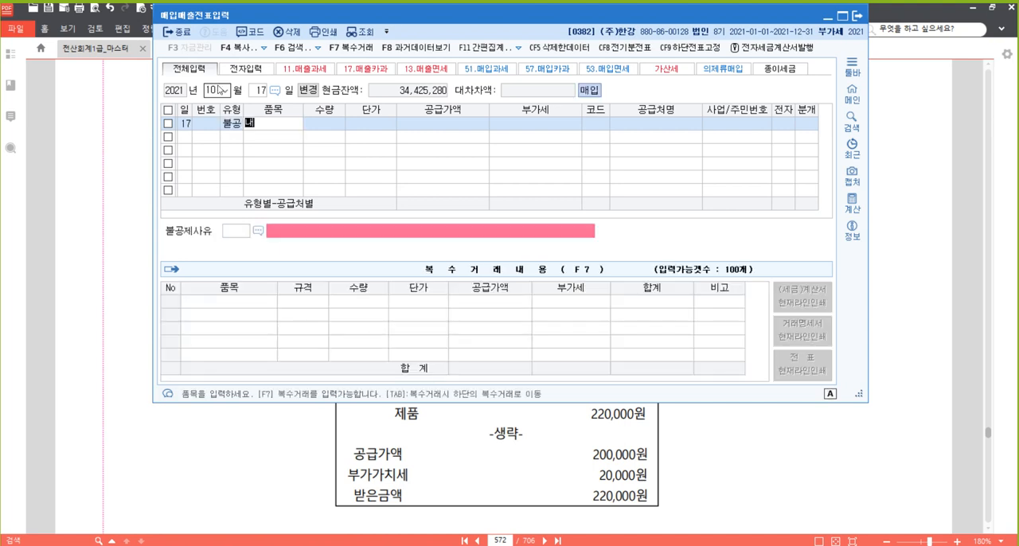
text(기)
key(Return)
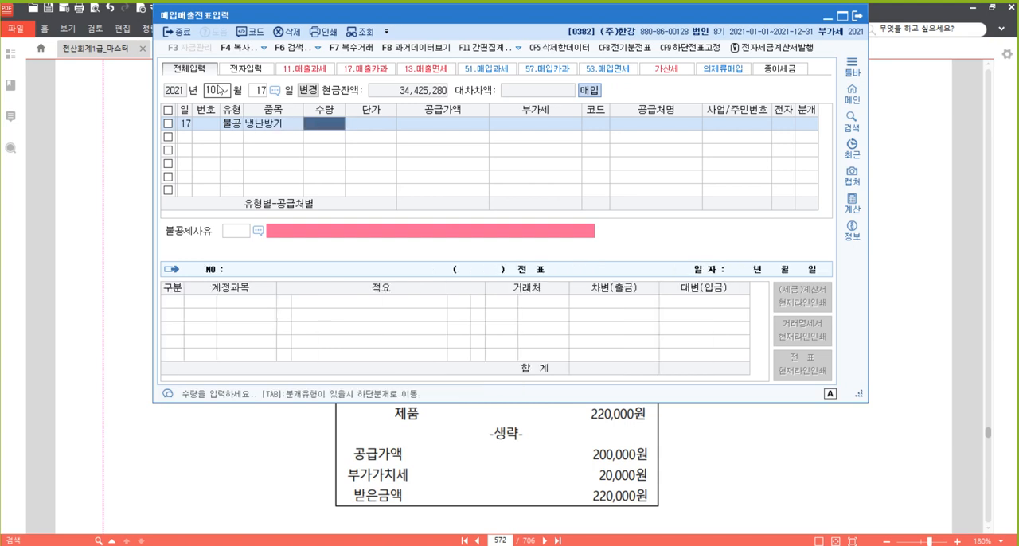
key(Return)
key(Return)
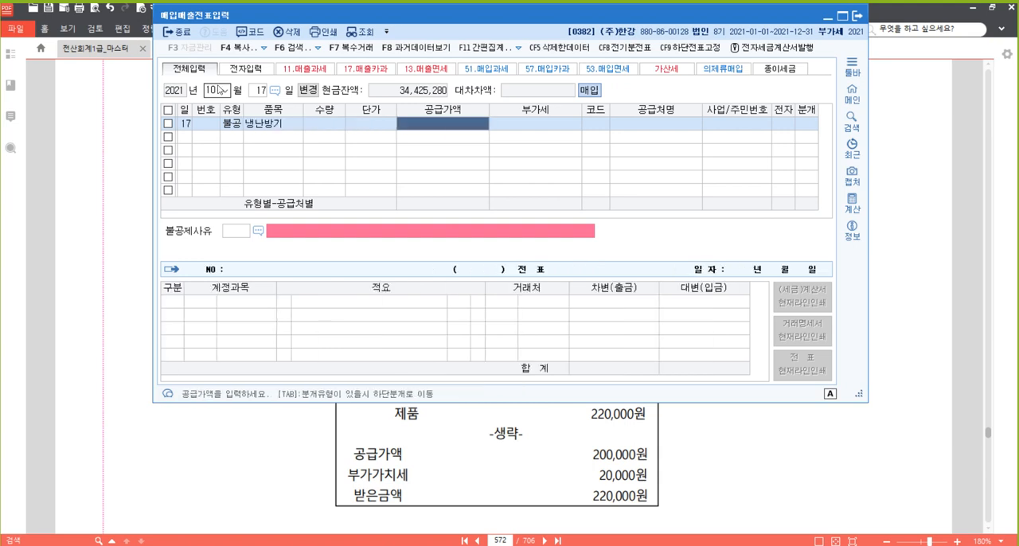
text(3,300)
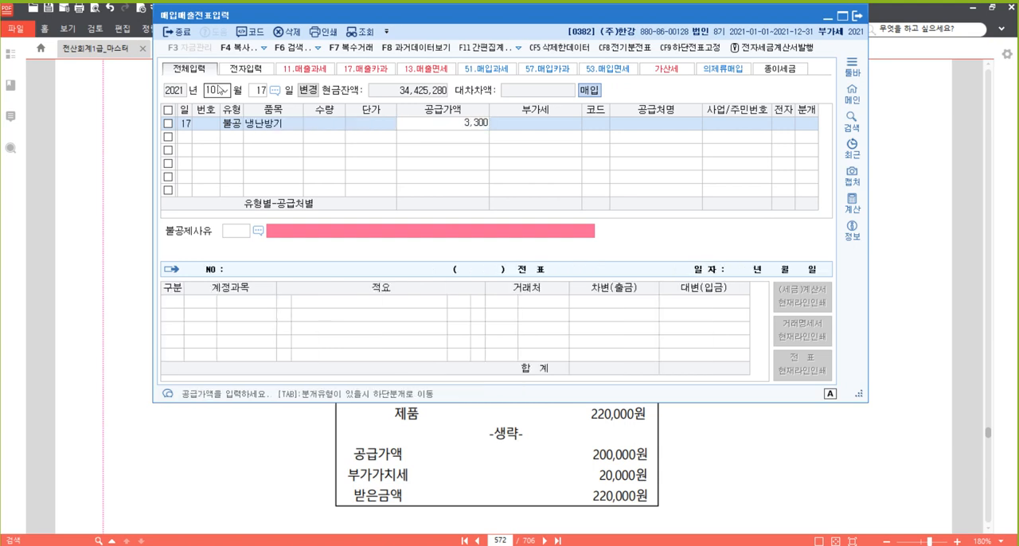
text(,000)
key(Return)
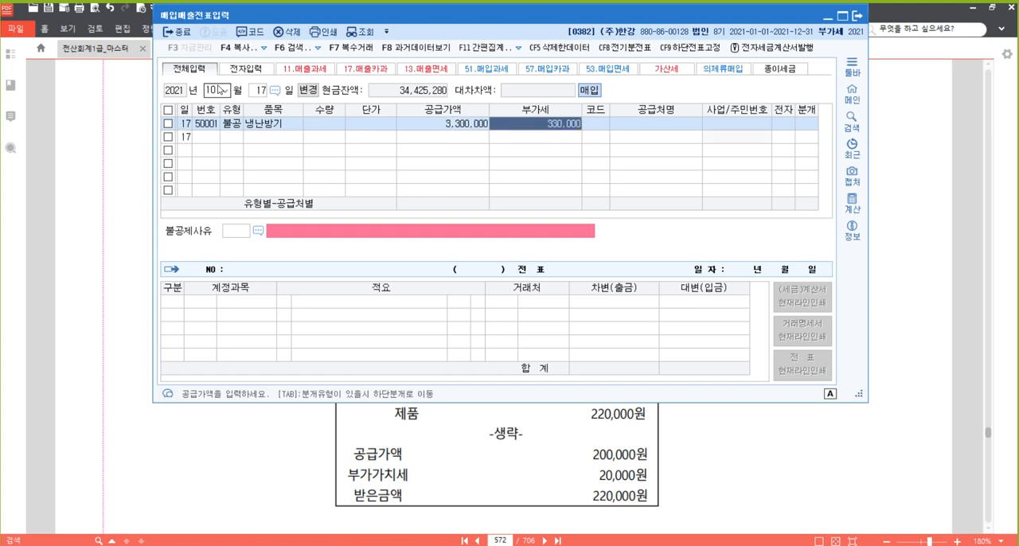
key(Return)
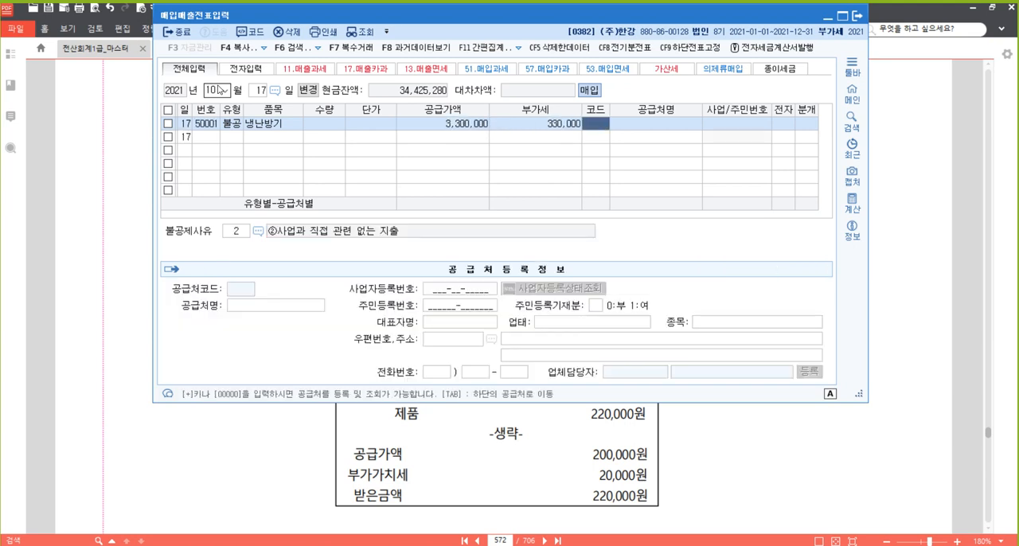
Set the 냉난방기 purchase's supplier to (주)전자마트 and mark its tax invoice as electronic (여).
text(전자)
key(Return)
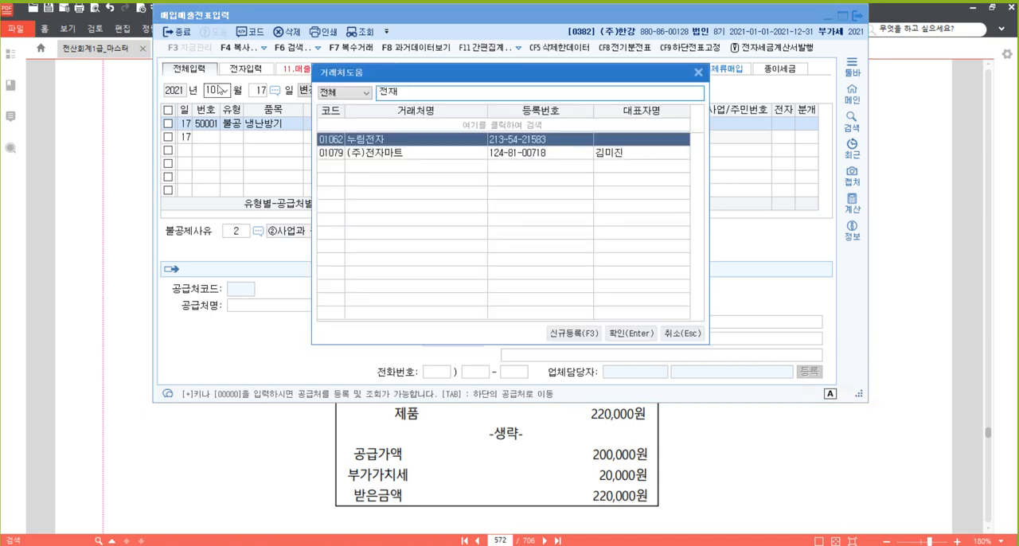
key(Down)
key(Return)
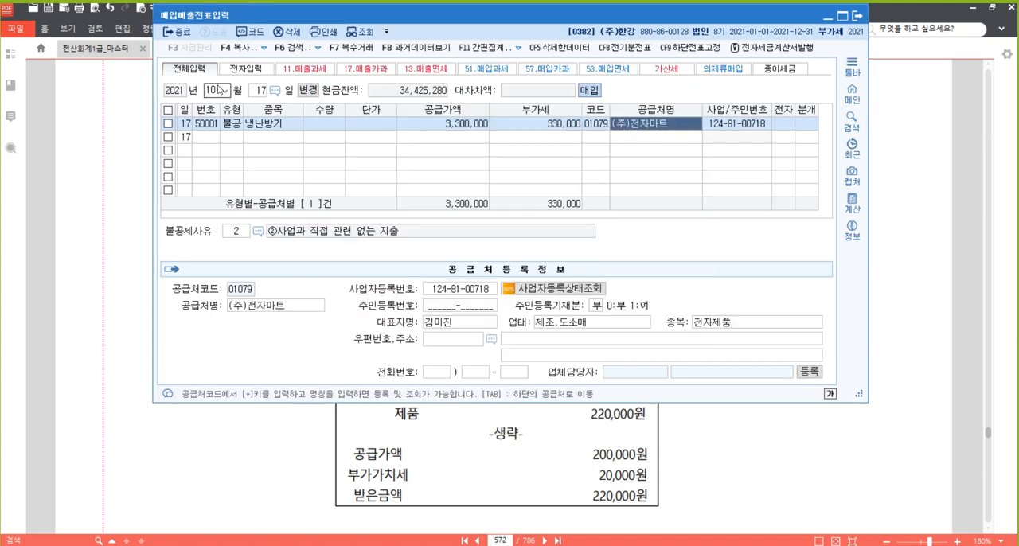
key(Return)
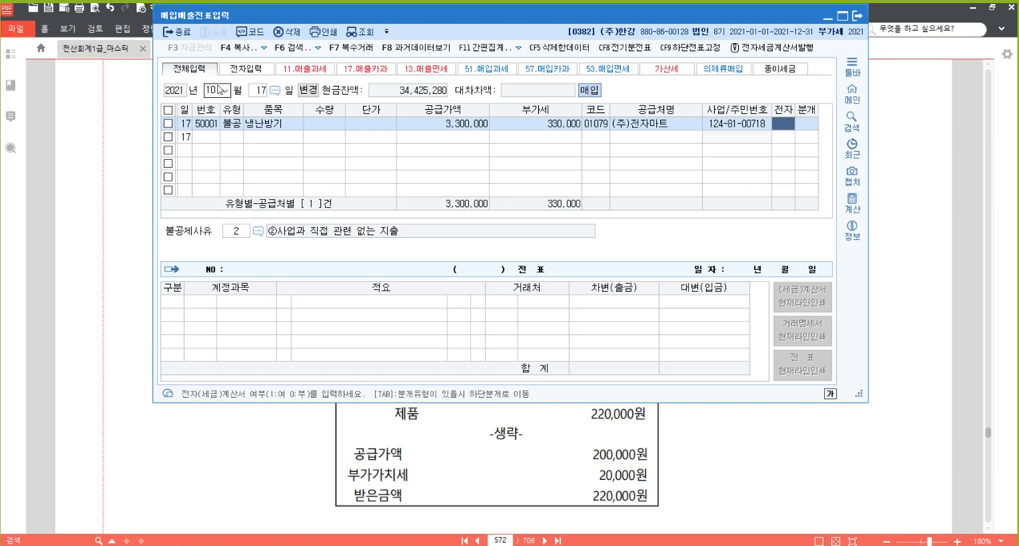
text(1)
key(Return)
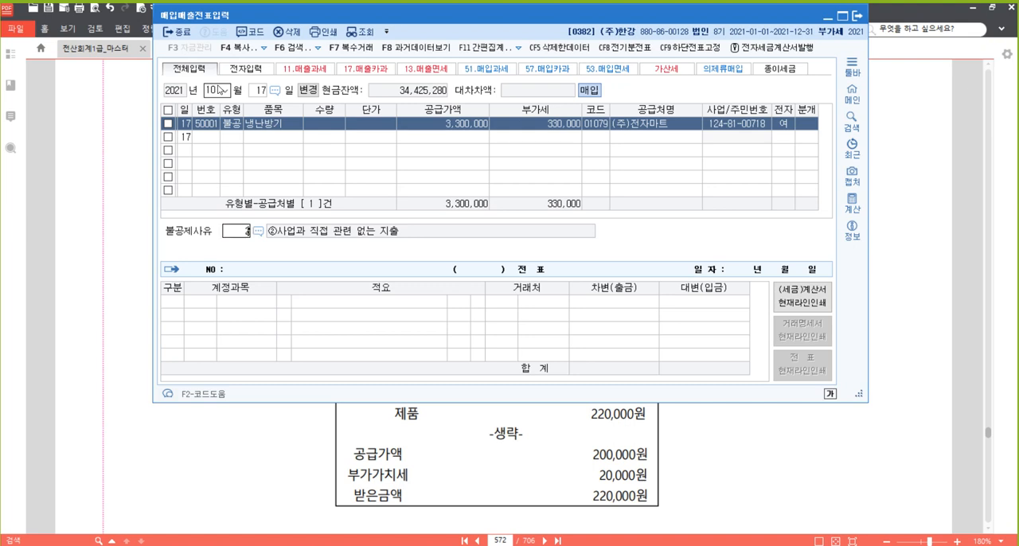
Confirm the 불공제사유 as ②사업과 직접 관련 없는 지출 and set the journal type to 3.혼합.
key(Return)
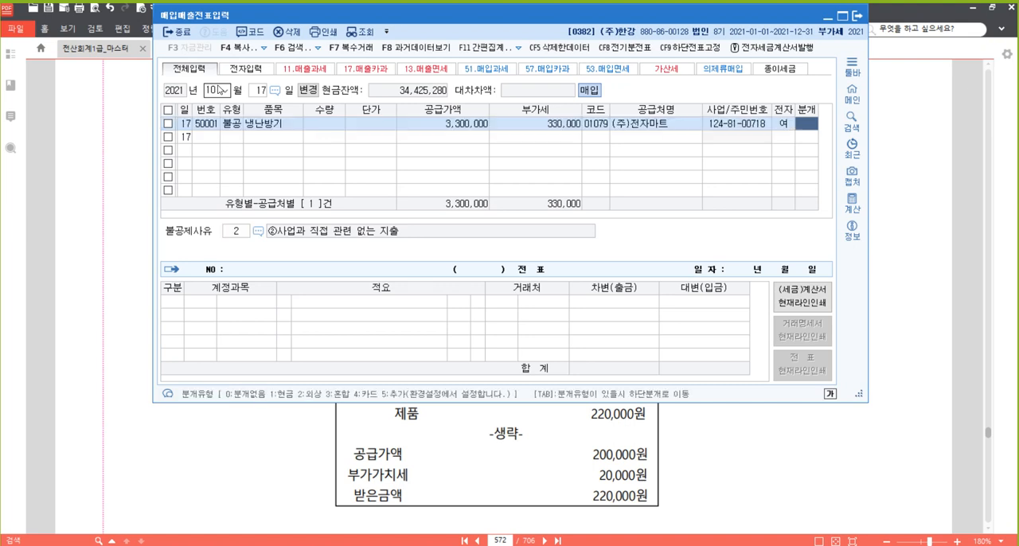
text(3)
key(Return)
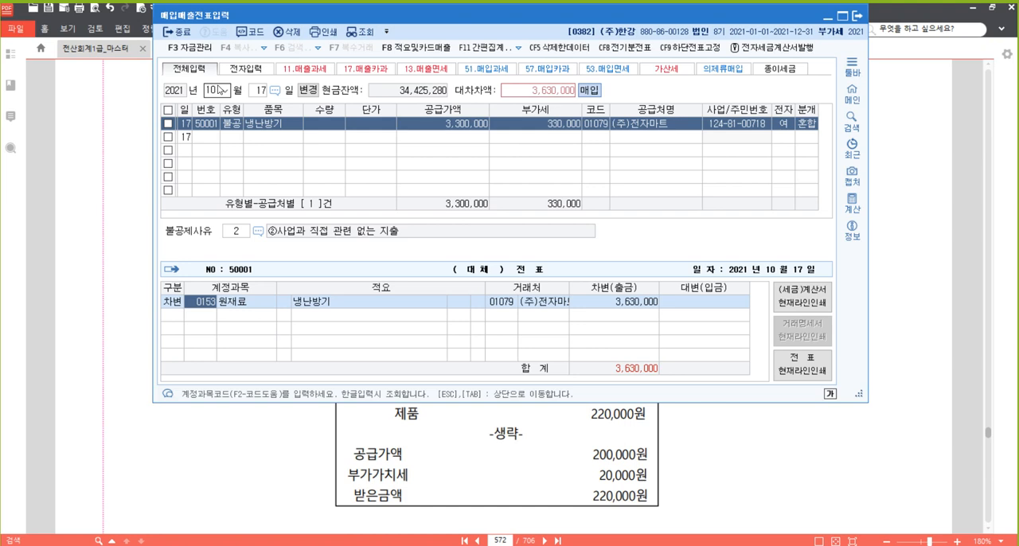
Set the account of the voucher's debit line to 가지급금.
text(가지)
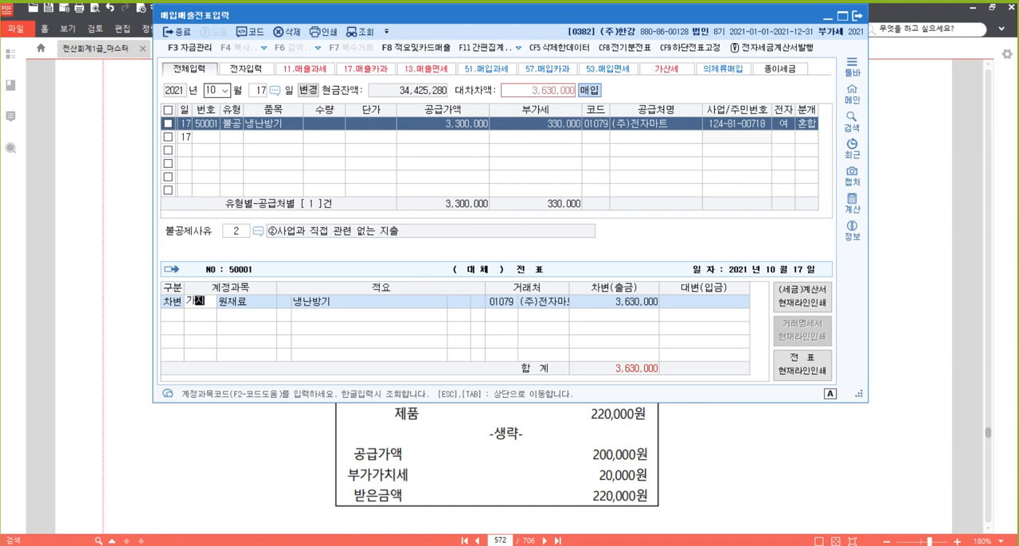
key(Return)
key(Return)
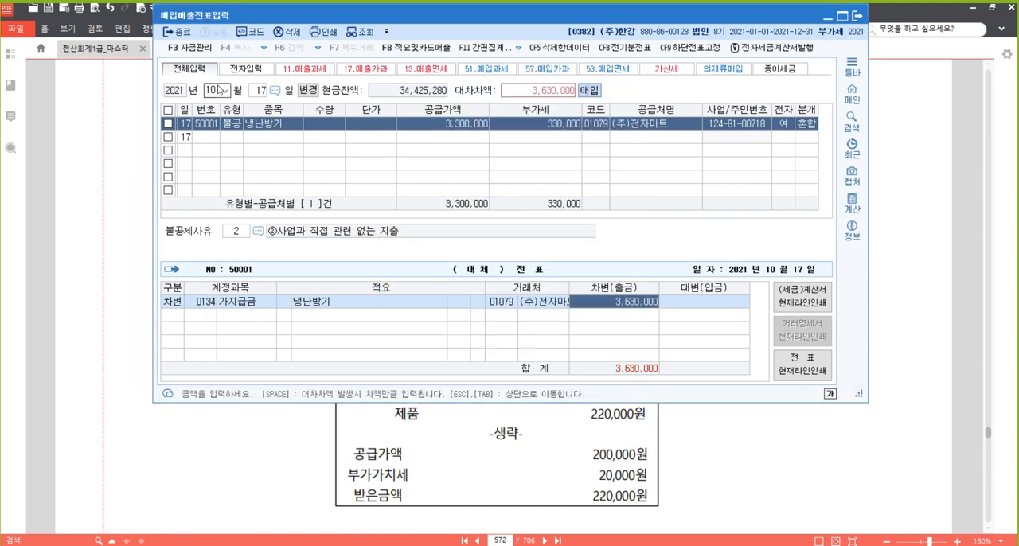
Look up 대표 in the client list for the 가지급금 debit line.
key(Left)
key(Left)
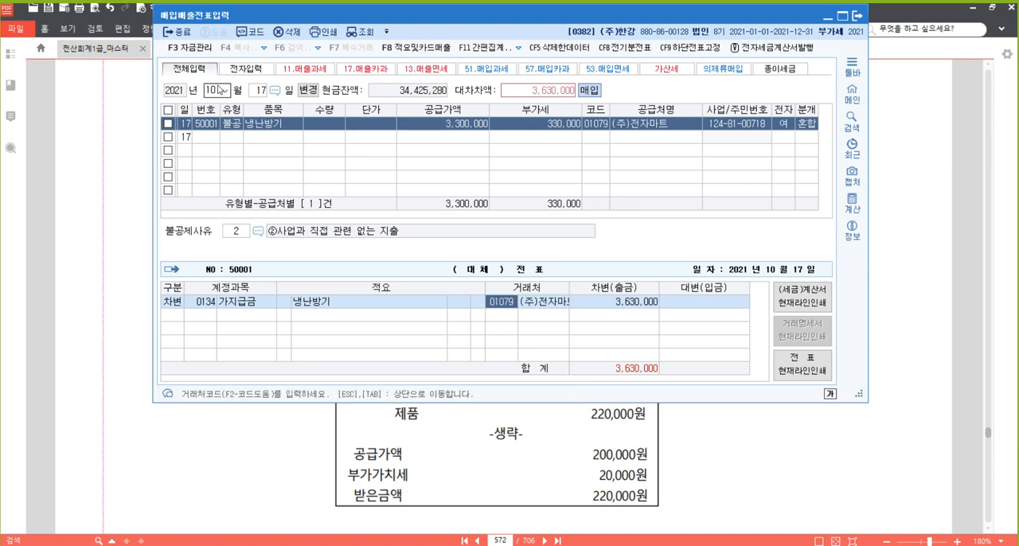
key(F2)
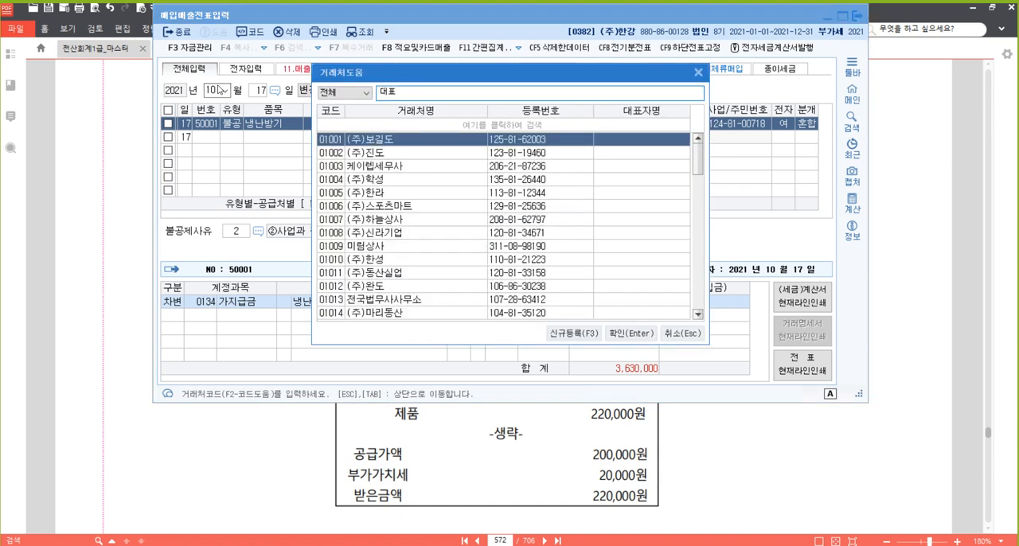
key(BackSpace)
key(BackSpace)
key(Escape)
key(Right)
key(Right)
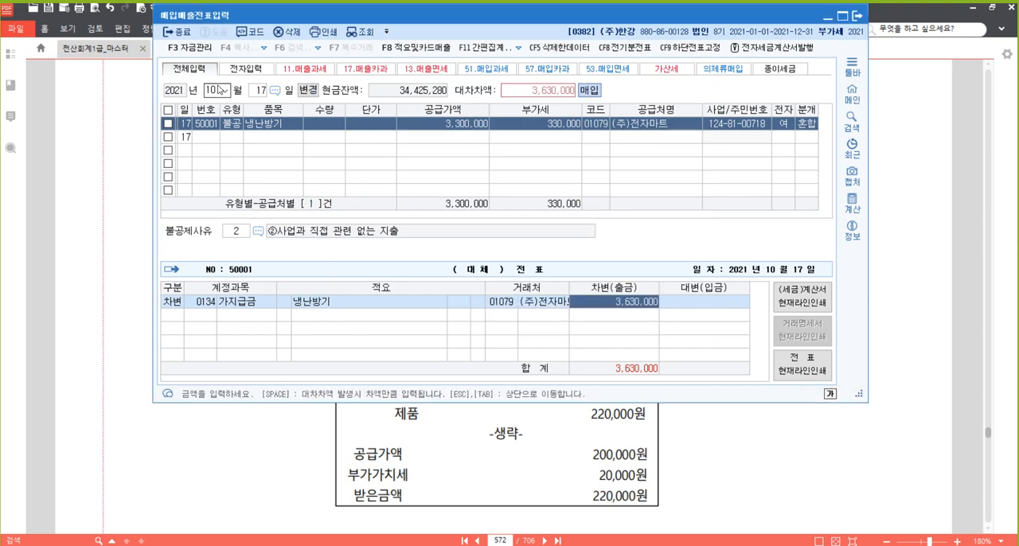
Add a credit line to account 102 당좌예금 for 3,630,000 and save the October 17 voucher.
key(Return)
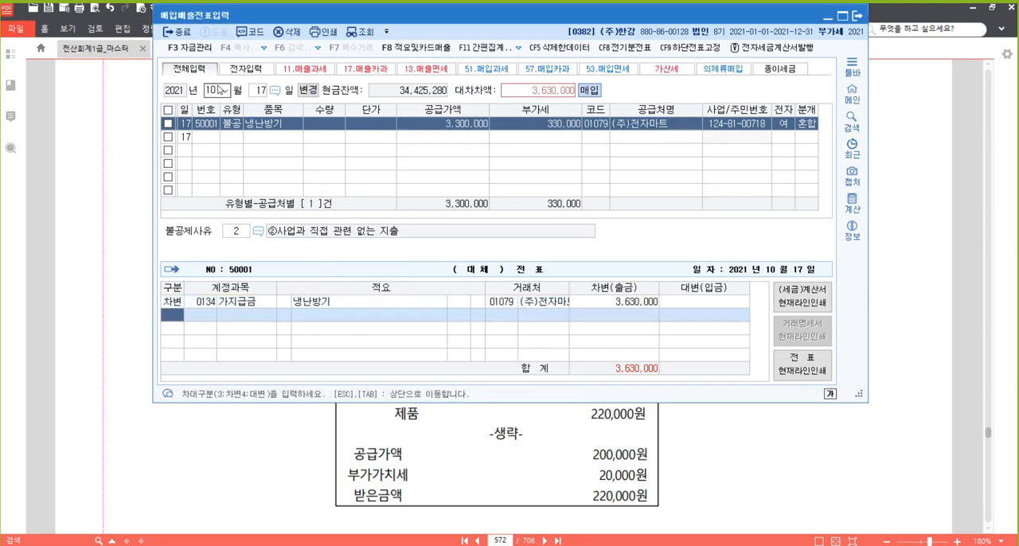
text(4)
key(Return)
text(102)
key(Return)
key(Return)
key(Return)
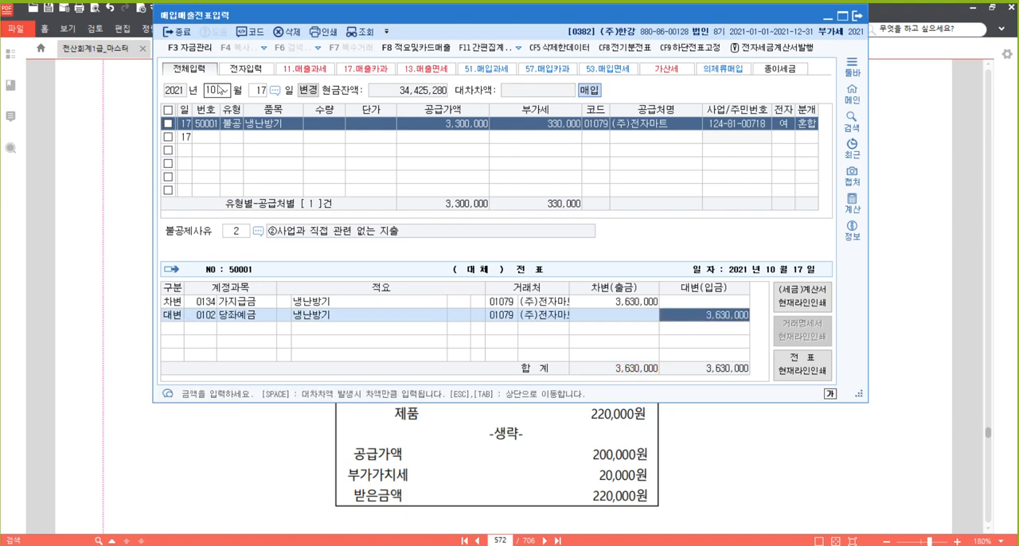
key(Return)
key(Up)
key(Left)
key(Left)
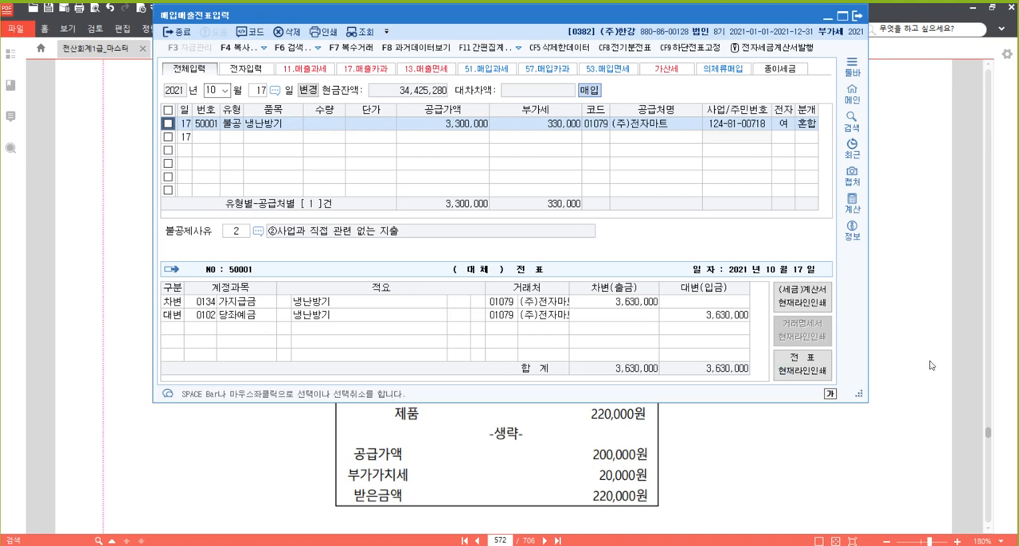
Switch to the textbook PDF and highlight the phrase 현금영수증을 발행하였다 in question [5].
click(937, 276)
scroll(542, 266, down, 3)
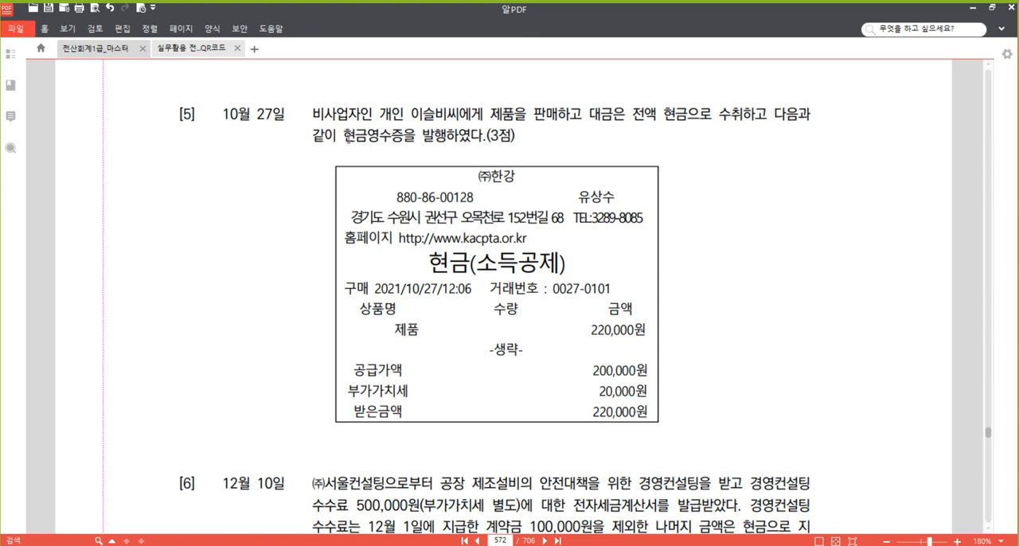
drag(345, 138, 482, 143)
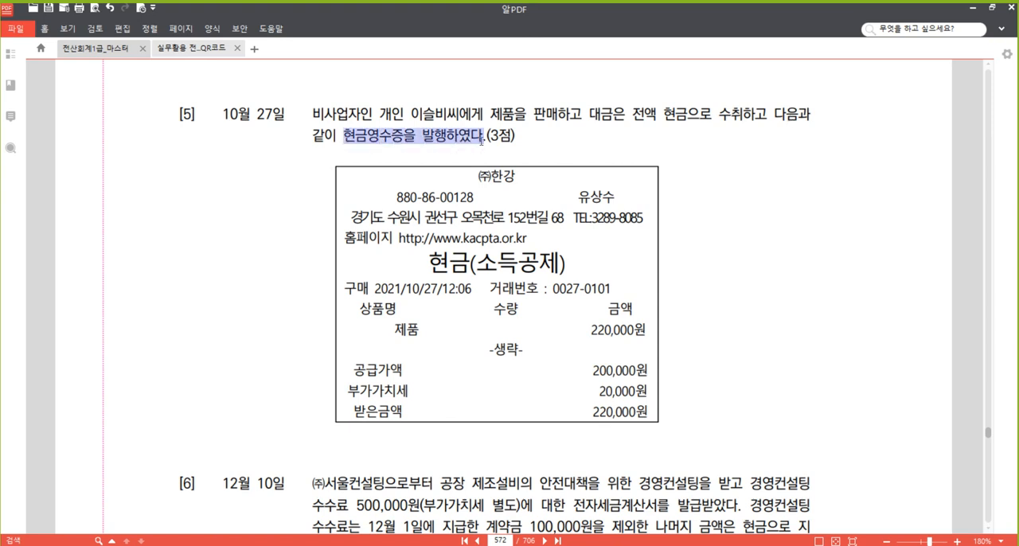
right_click(452, 134)
click(514, 196)
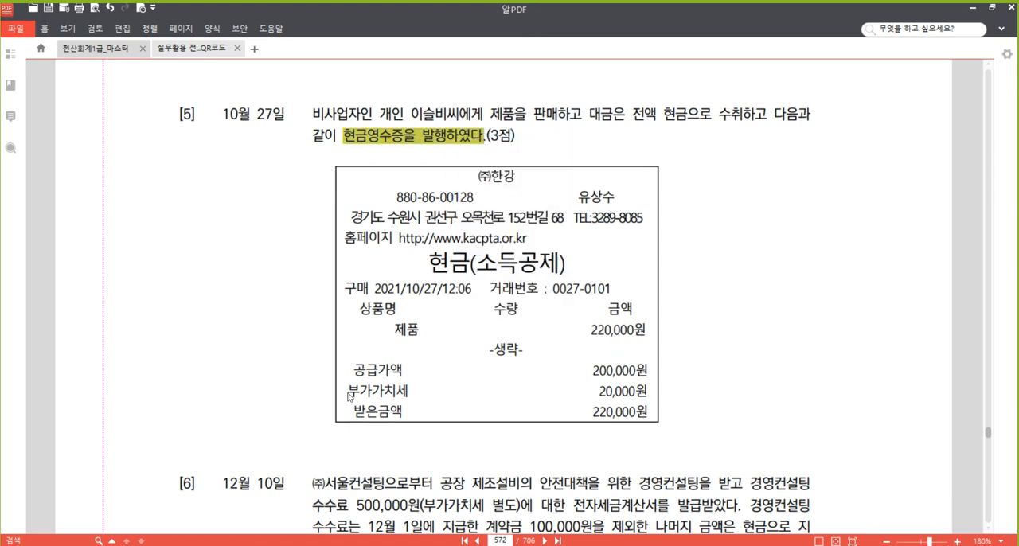
Highlight the 부가가치세 20,000원 row on question [5]'s cash receipt.
drag(349, 397, 649, 393)
right_click(642, 392)
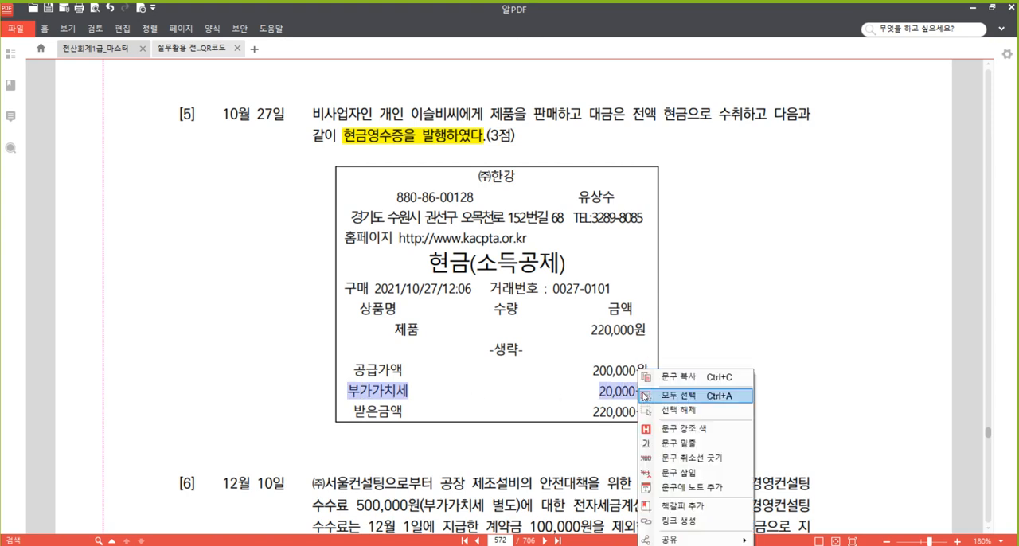
click(695, 428)
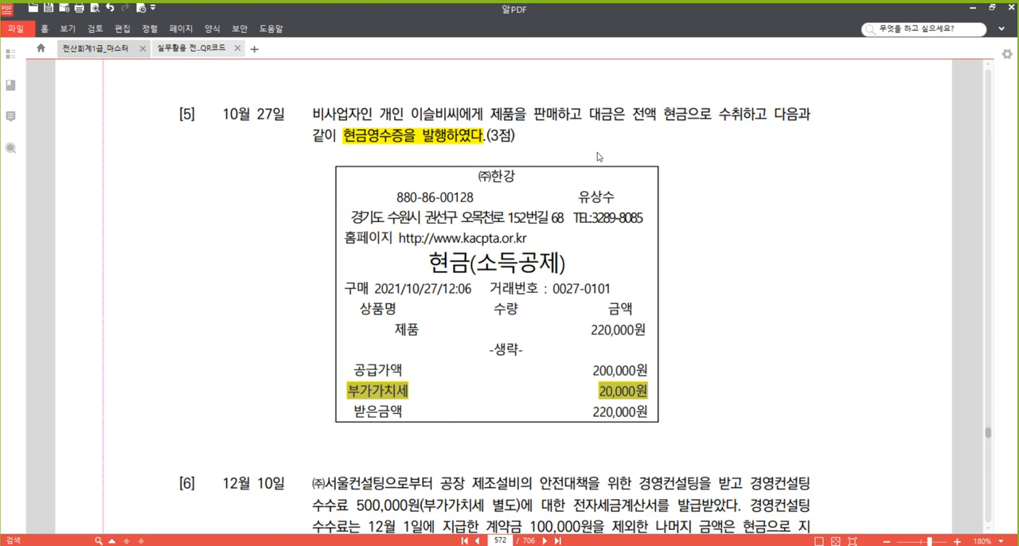
click(514, 117)
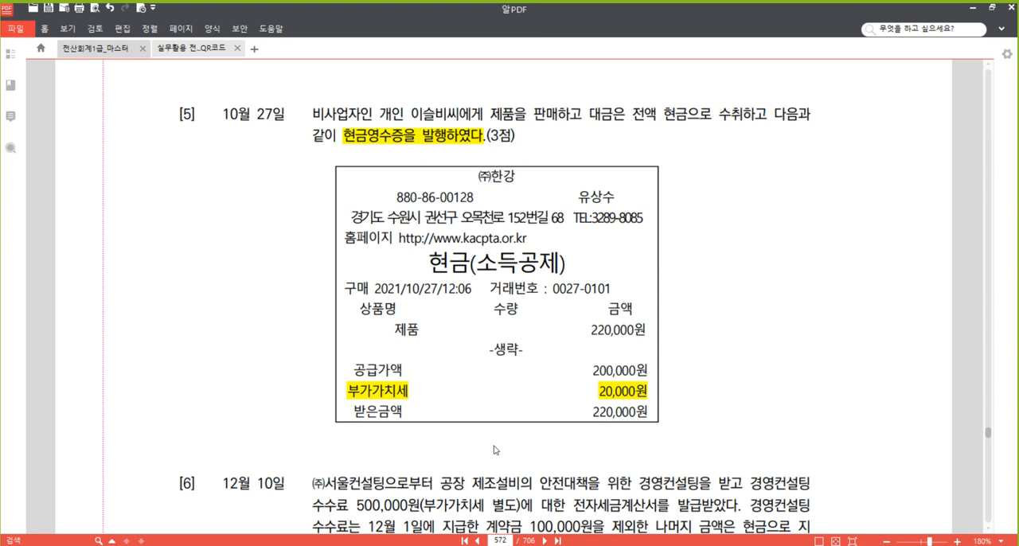
Switch to 매입매출전표입력 and start a sales entry of type 22.현과 dated October 27.
click(358, 501)
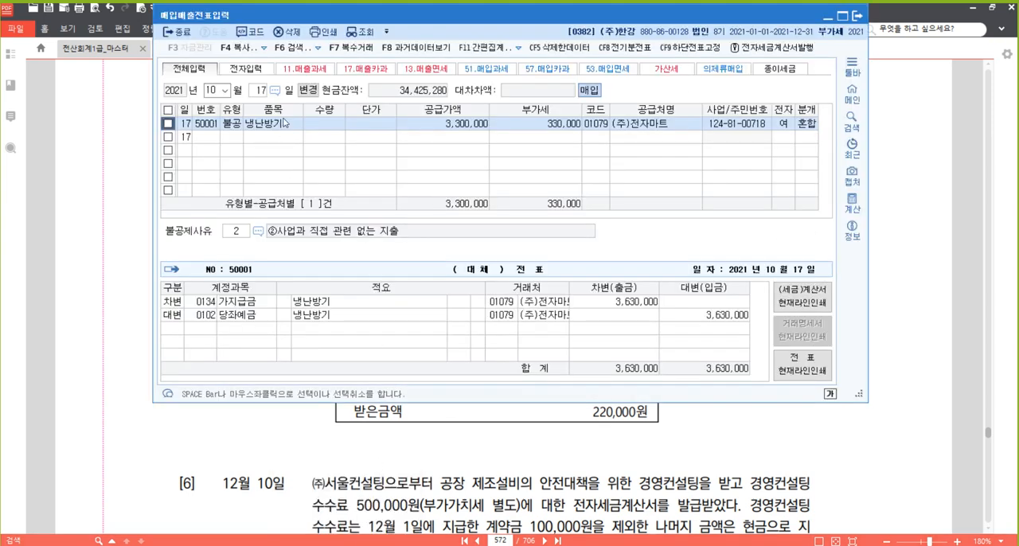
click(259, 95)
text(27)
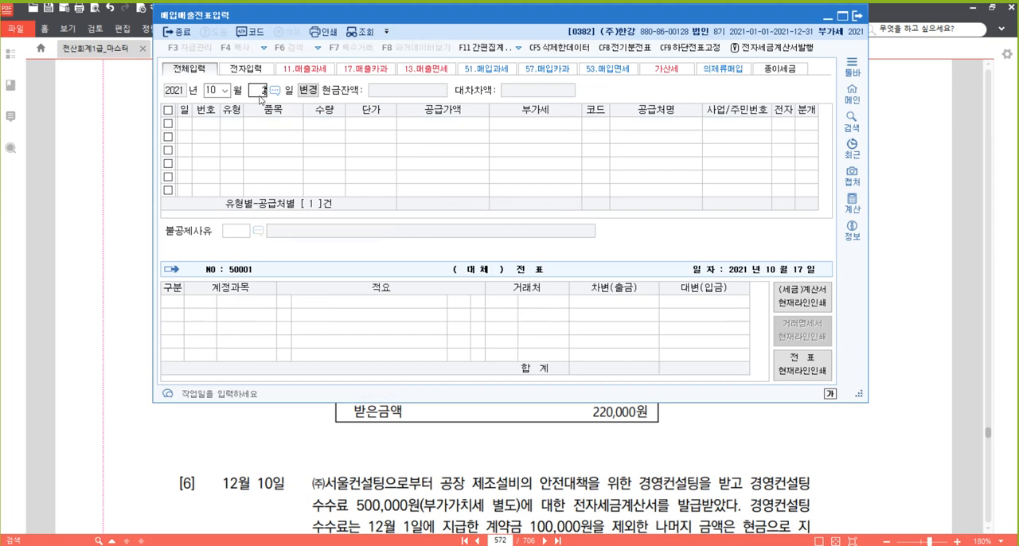
key(Return)
text(22)
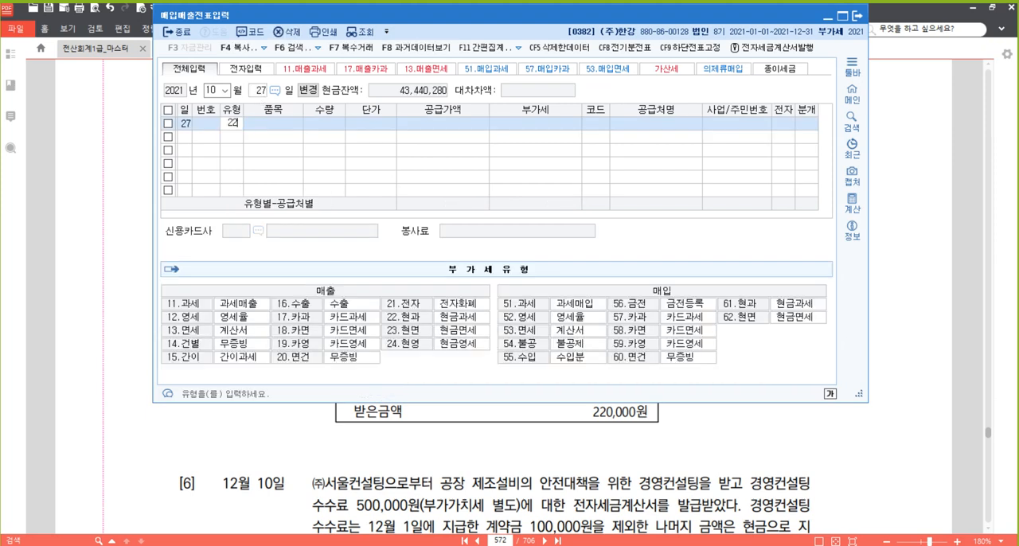
key(Return)
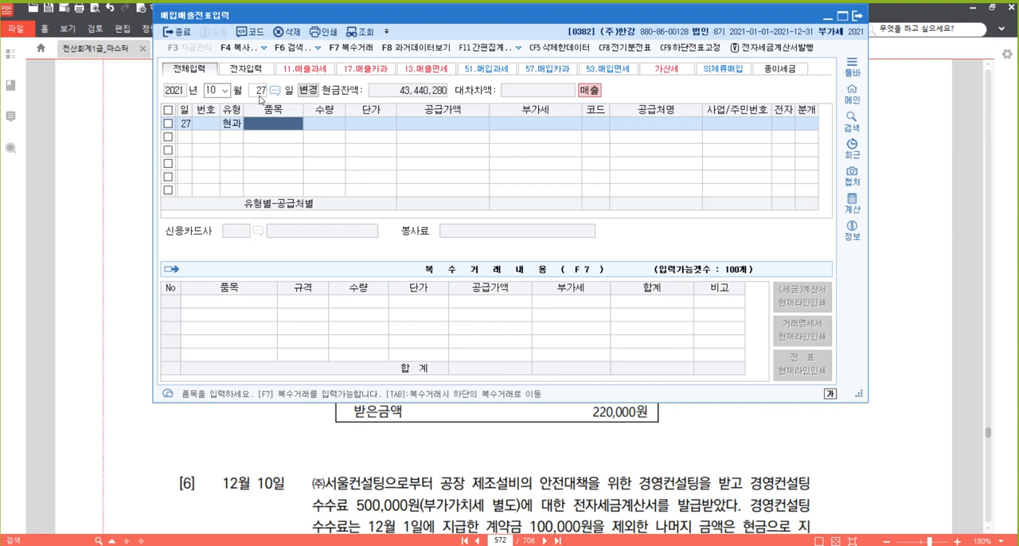
Enter the item 제품 with a VAT-inclusive amount of 220,000 and accept the calculated supply value and VAT.
text(제품)
key(Return)
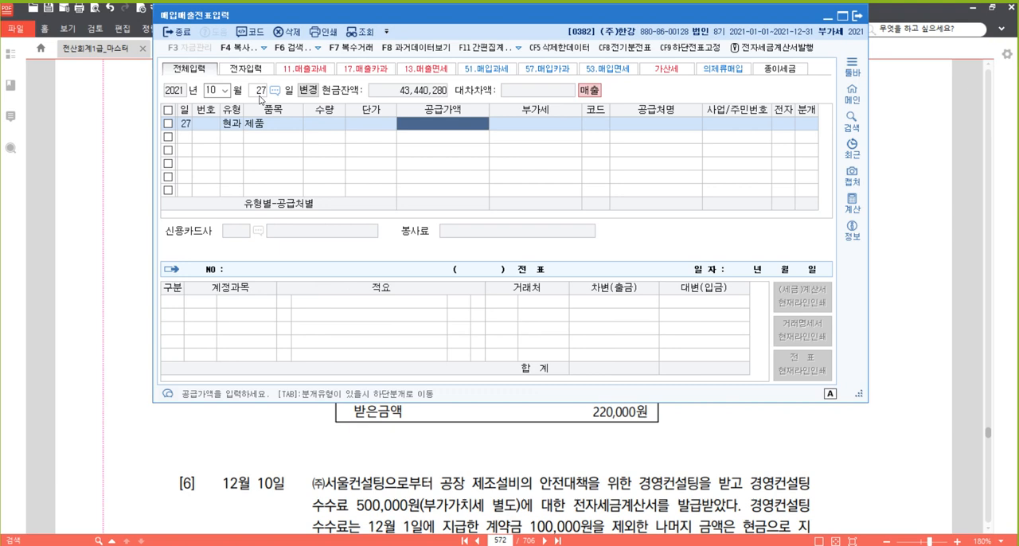
text(2200000)
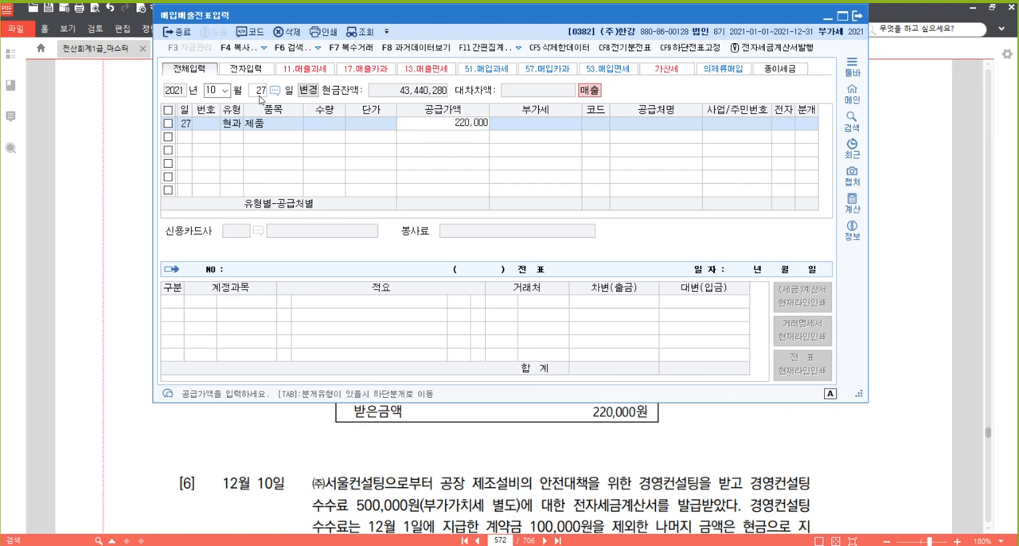
key(Return)
key(Return)
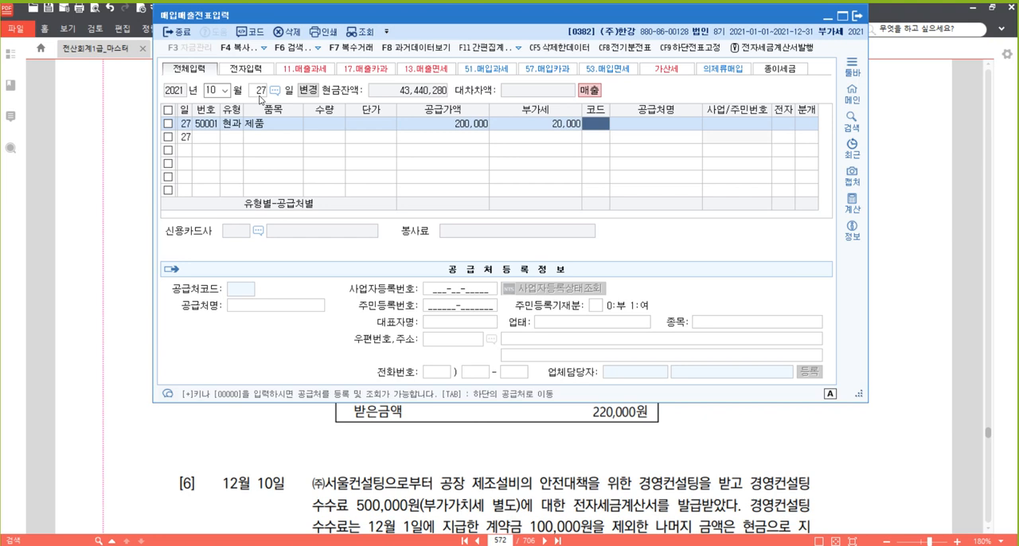
Set the 제품 sale's client to the individual buyer named in question [5].
text(비사)
key(BackSpace)
key(BackSpace)
key(BackSpace)
text(이슬)
key(Return)
key(Return)
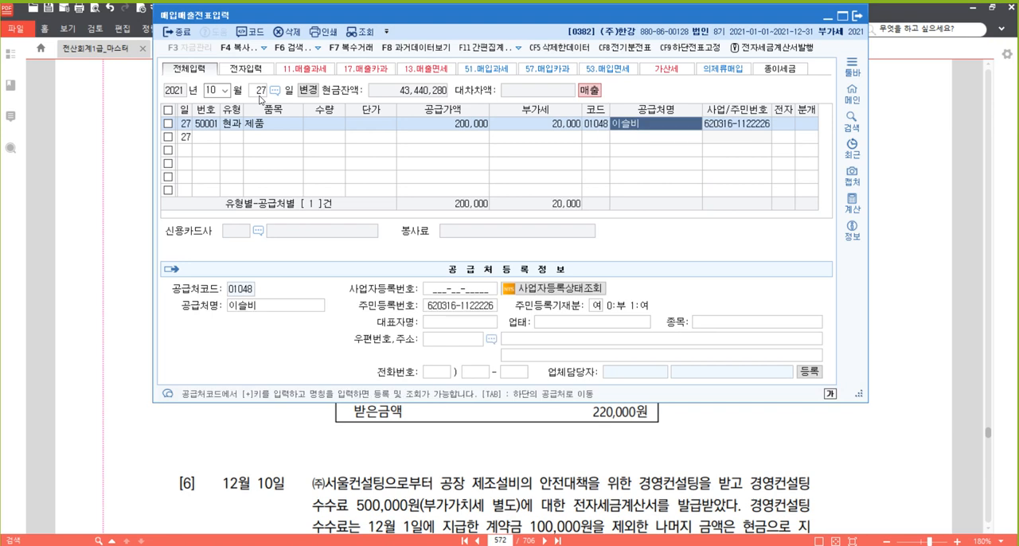
key(Return)
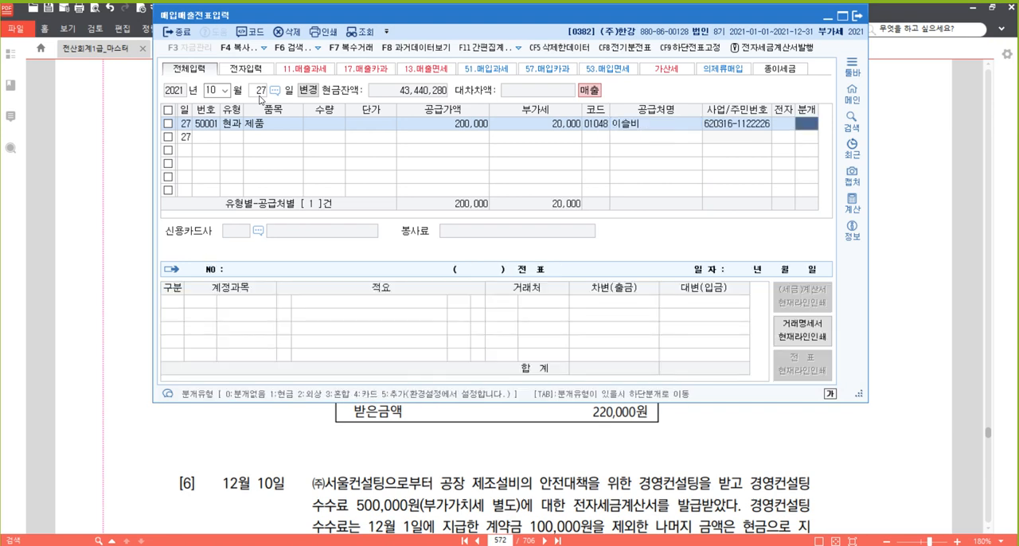
Set the 제품 sale's journal type to 1.현금 and accept the 부가세예수금 and 제품매출 lines.
text(1)
key(Return)
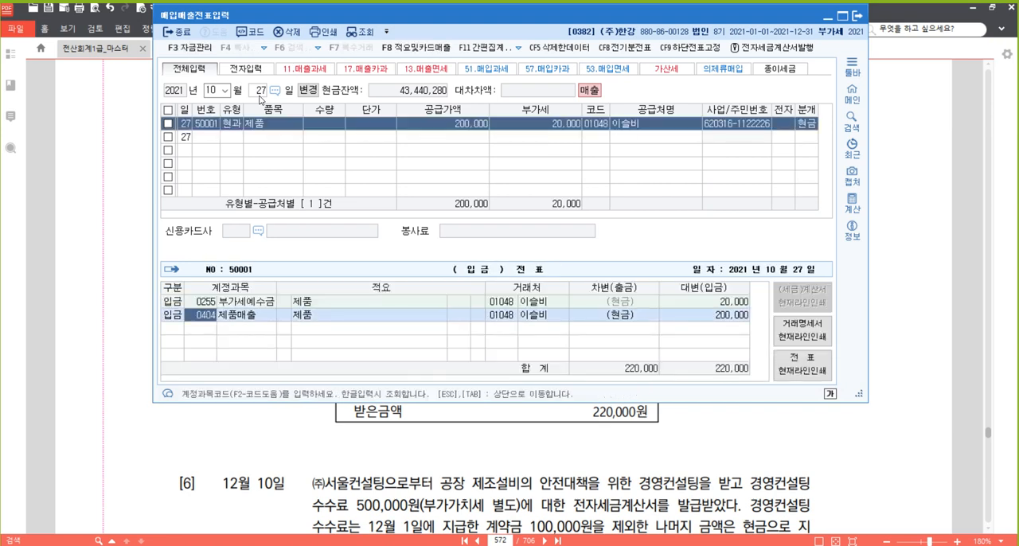
key(Return)
key(Return)
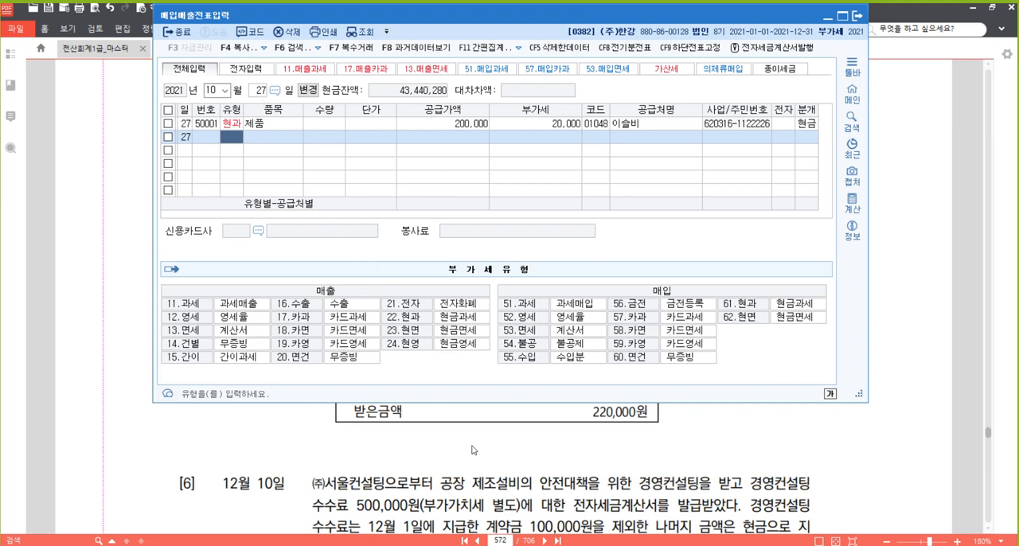
Switch to the textbook PDF and highlight the phrase 전자세금계산서를 발급받았다 in question [6].
click(505, 483)
scroll(557, 339, down, 2)
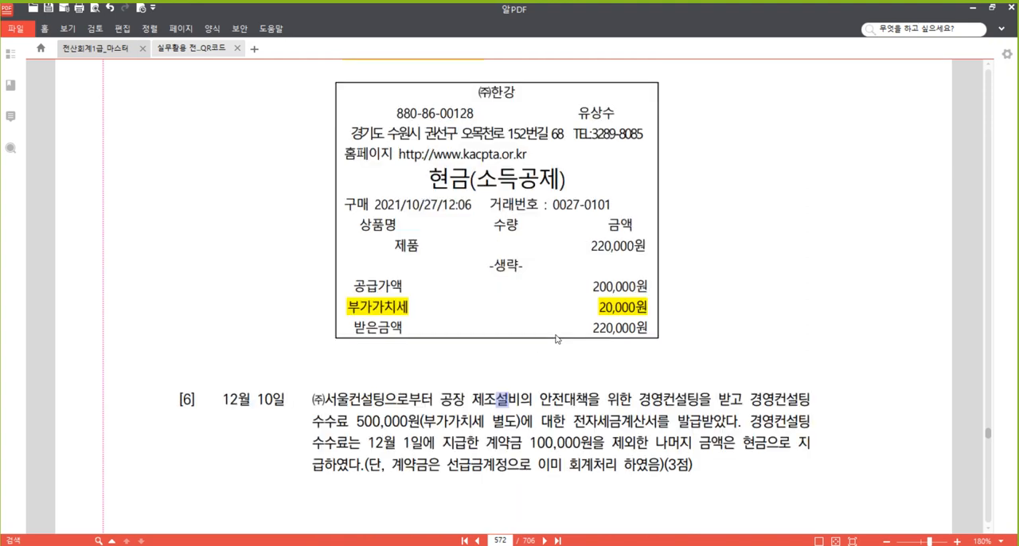
scroll(557, 339, down, 4)
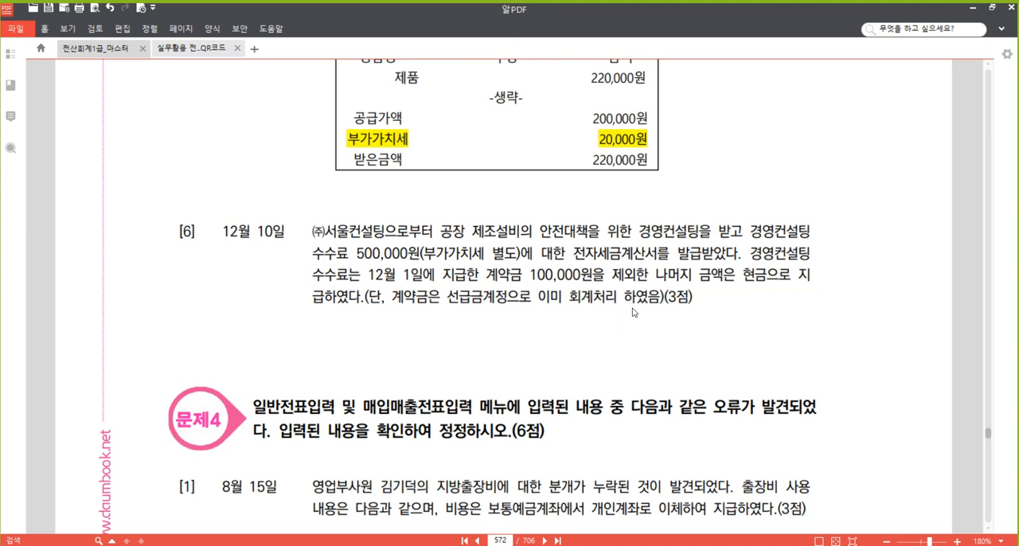
drag(573, 254, 730, 258)
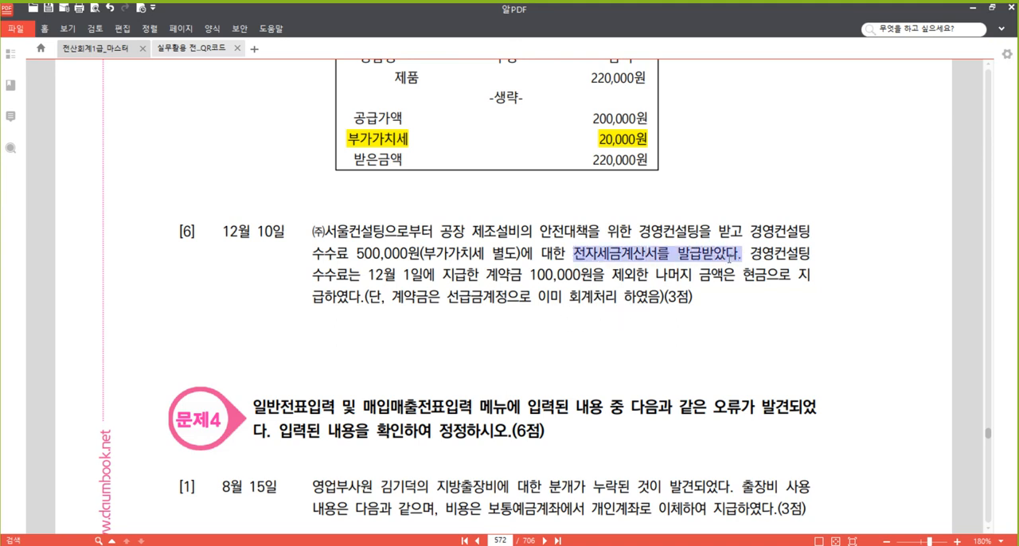
right_click(699, 253)
click(753, 325)
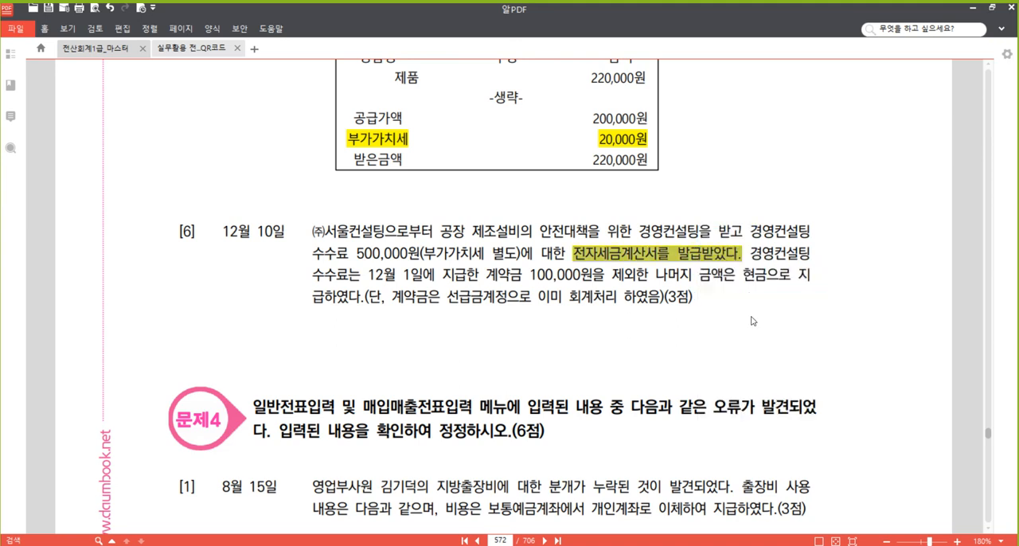
click(641, 236)
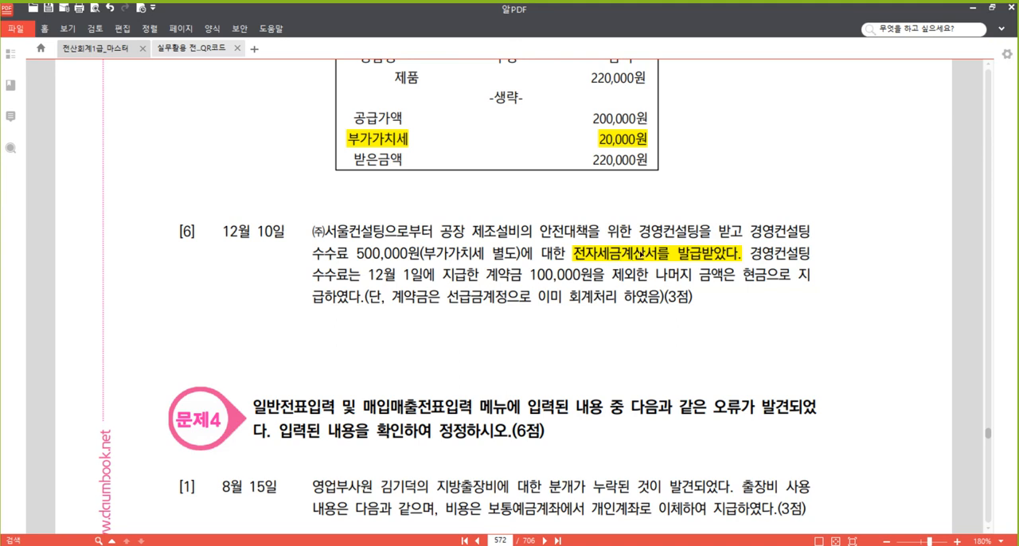
drag(774, 232, 785, 232)
click(411, 256)
Switch to 매입매출전표입력 and start a purchase entry of type 51.과세 dated December 10.
mouse_move(348, 544)
click(380, 517)
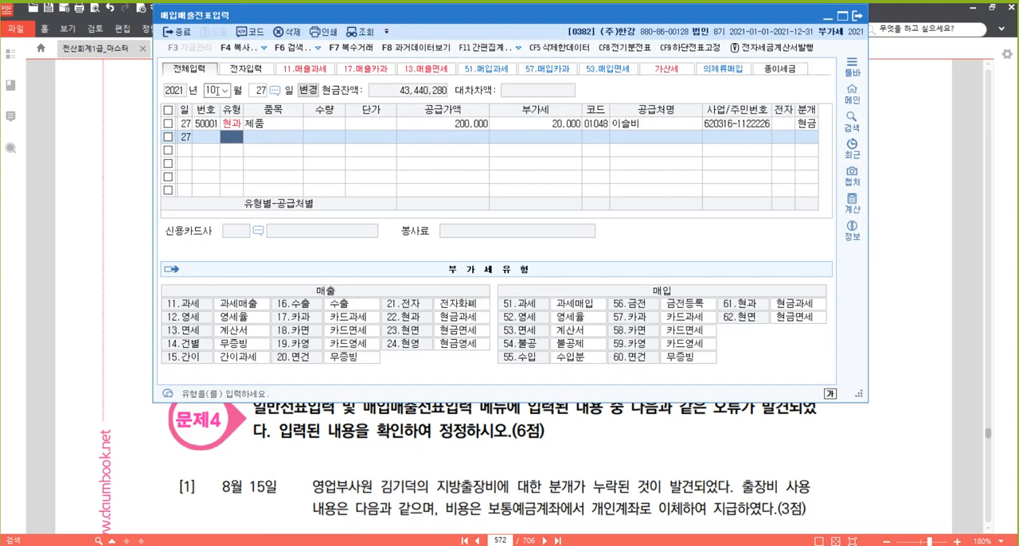
click(213, 91)
text(12)
text(10)
key(Return)
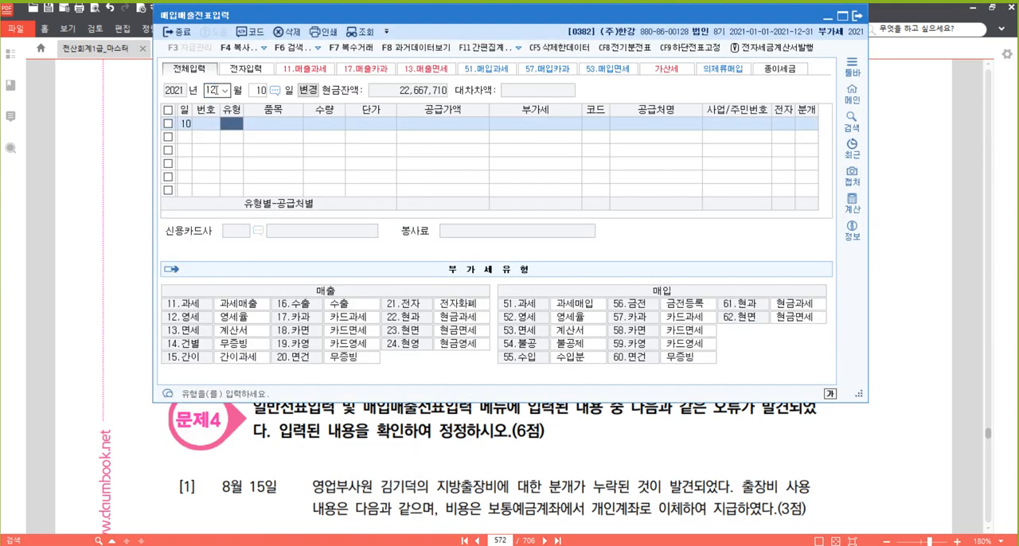
text(51)
key(Return)
Enter 경영컨설팅 수수료 as the purchase's item with a 공급가액 of 500,000 and accept the calculated 부가세.
text(경영컨서)
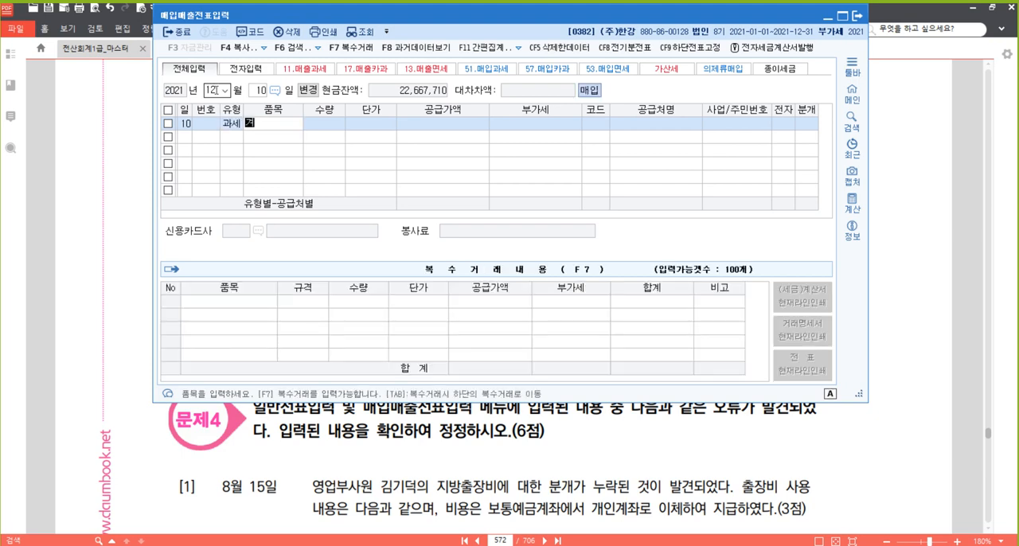
text(설팅 수수료)
key(Return)
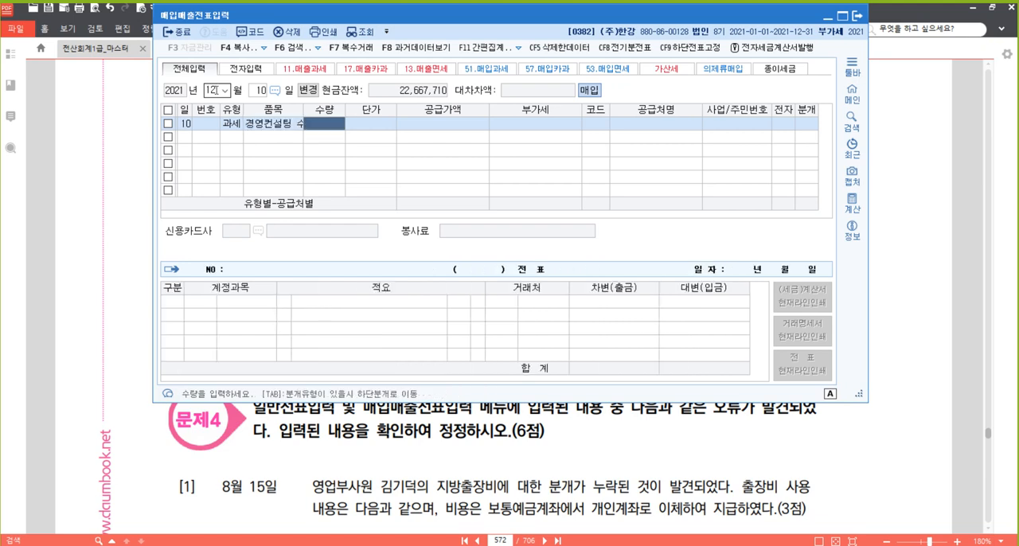
key(Return)
key(Return)
text(500)
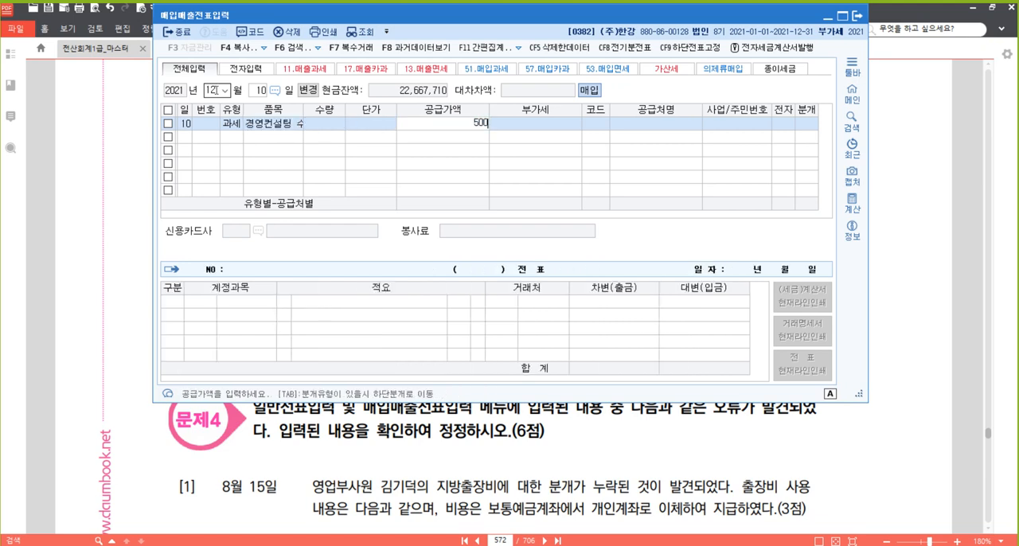
text(,000)
key(Return)
key(Return)
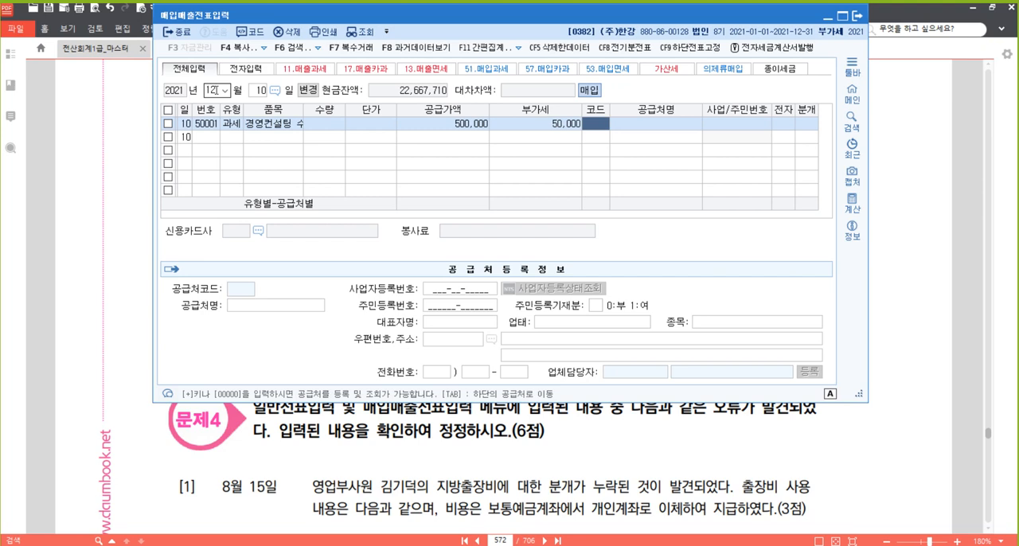
Set the purchase's supplier to (주)서울컨설팅 and mark it as an electronic tax invoice (여).
text(서울)
key(Return)
key(Down)
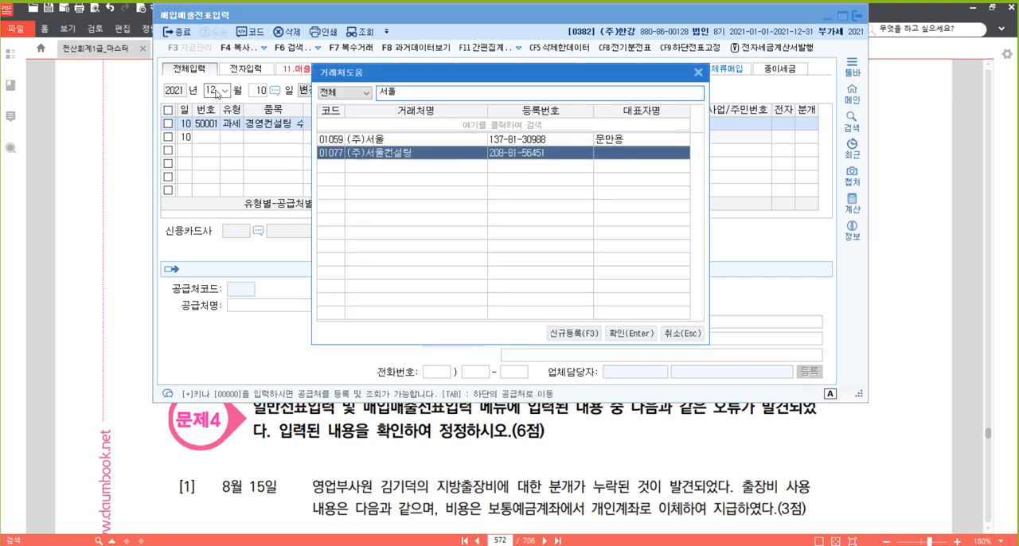
key(Return)
key(Return)
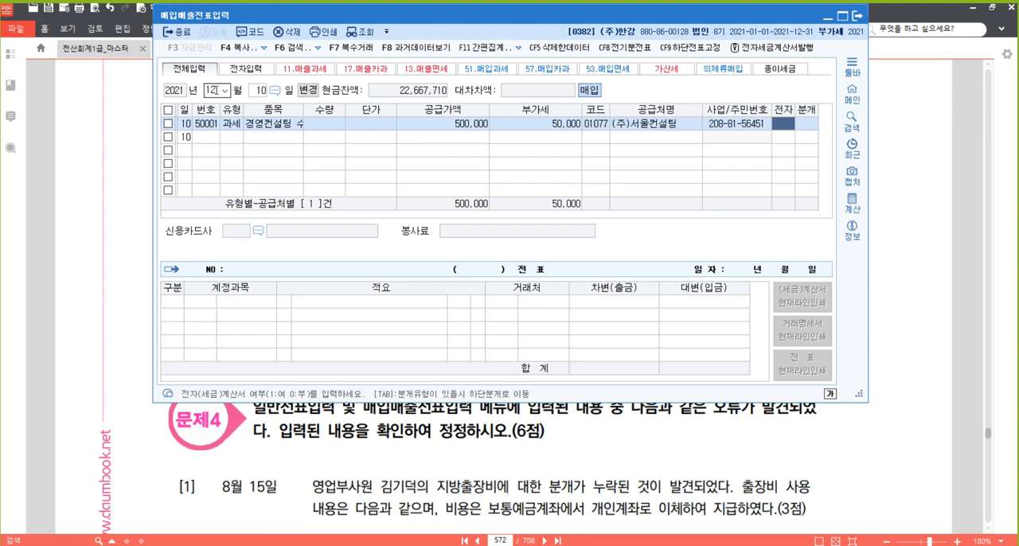
text(1)
key(Return)
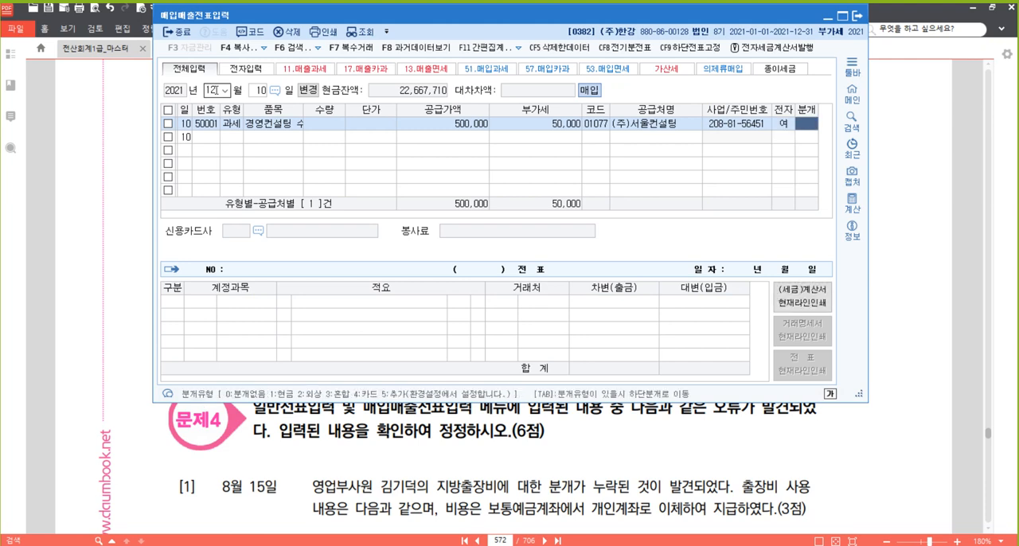
Set the journal type to 3.혼합 and replace the 원재료 debit account with 0531 수수료비용, keeping its amount.
text(3)
key(Return)
key(Return)
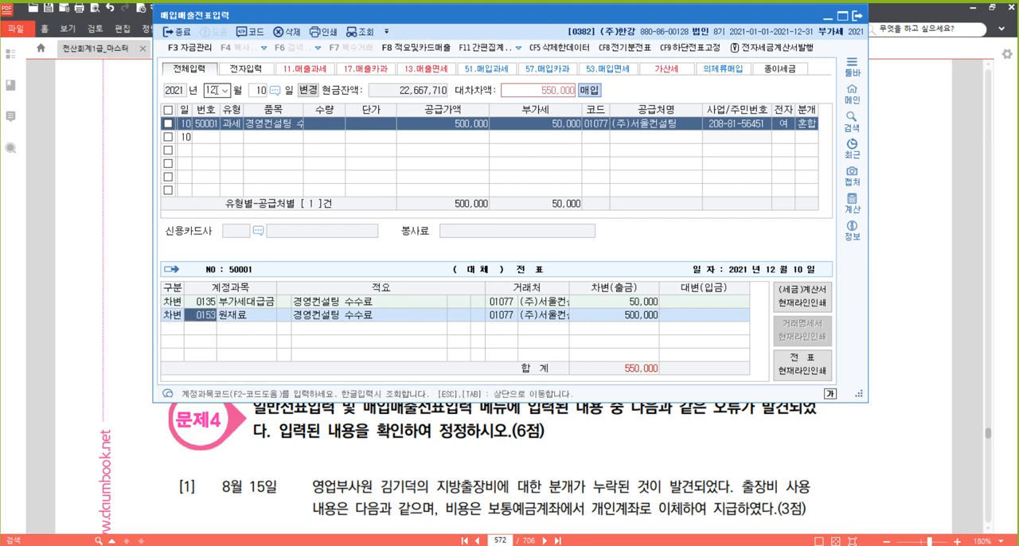
text(0531)
key(Return)
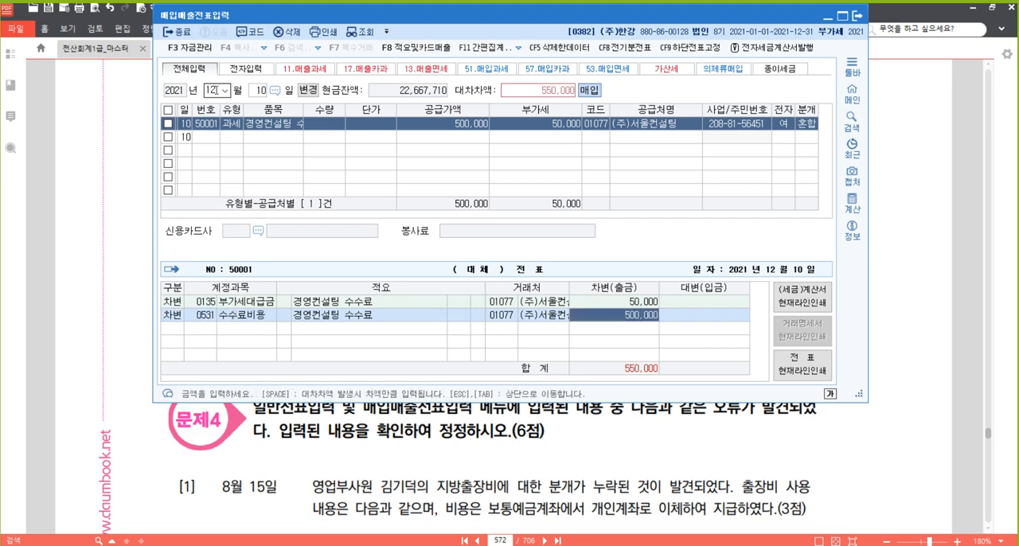
key(Return)
Add a credit line for 선급금 with an amount of 100,000.
text(4)
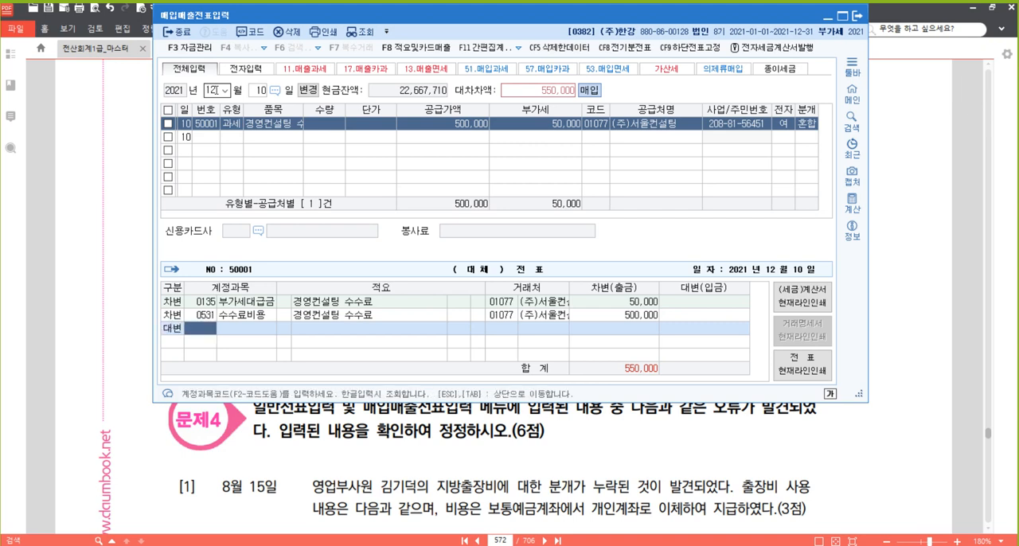
text(선급)
key(Return)
key(Return)
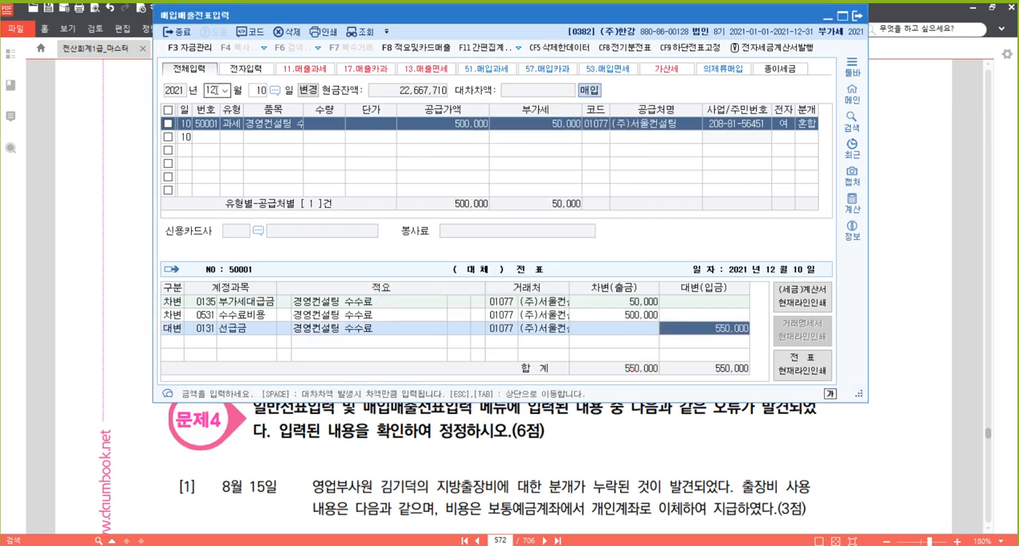
text(100000)
Add a credit line for 0101 현금 with the remaining 450,000 and reselect the completed December 10 purchase entry.
key(Return)
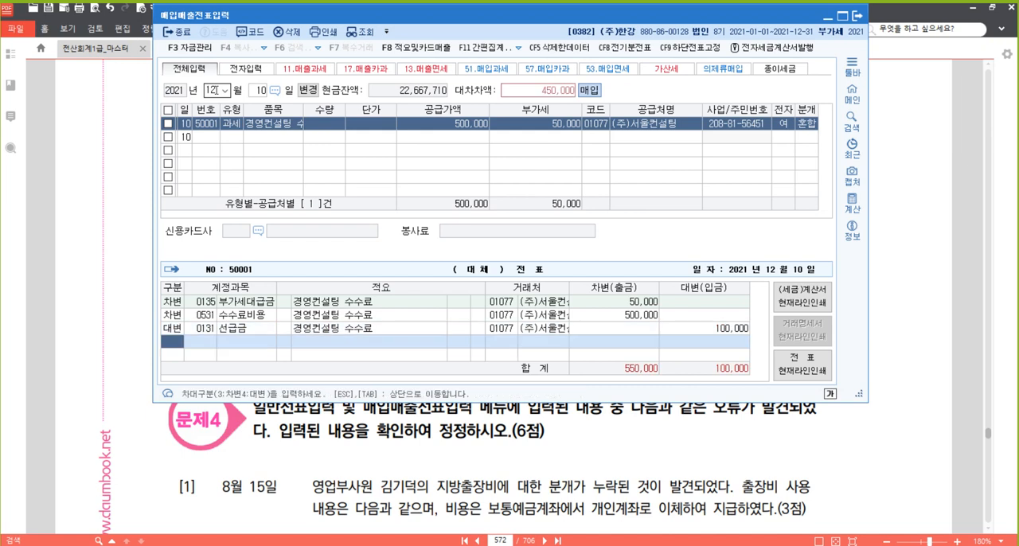
text(4101)
key(Return)
key(Return)
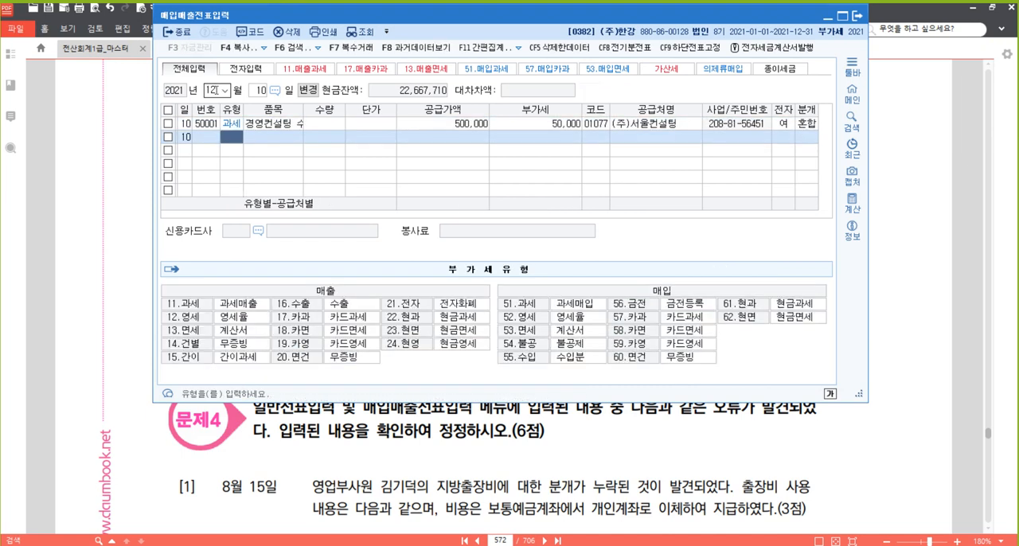
key(Up)
key(Left)
key(Left)
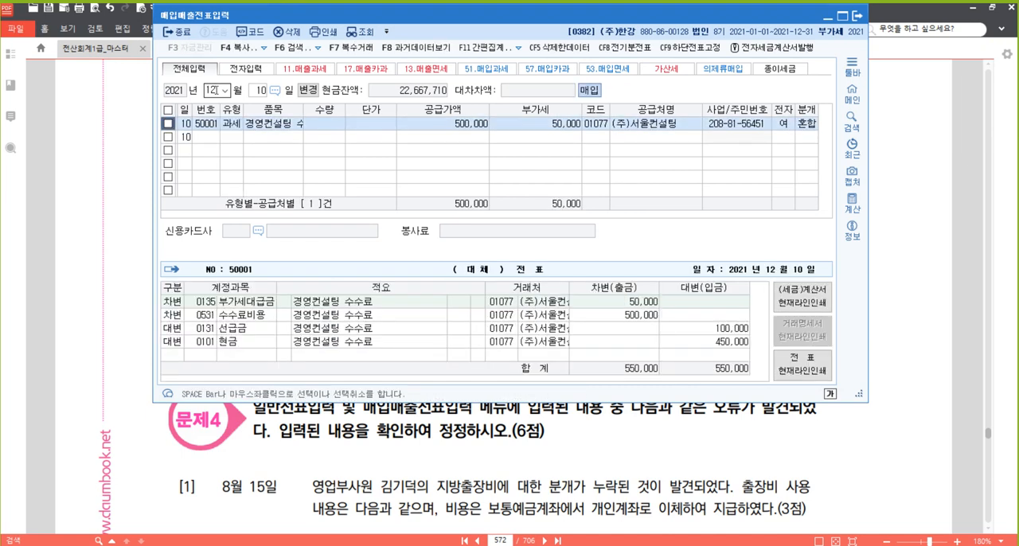